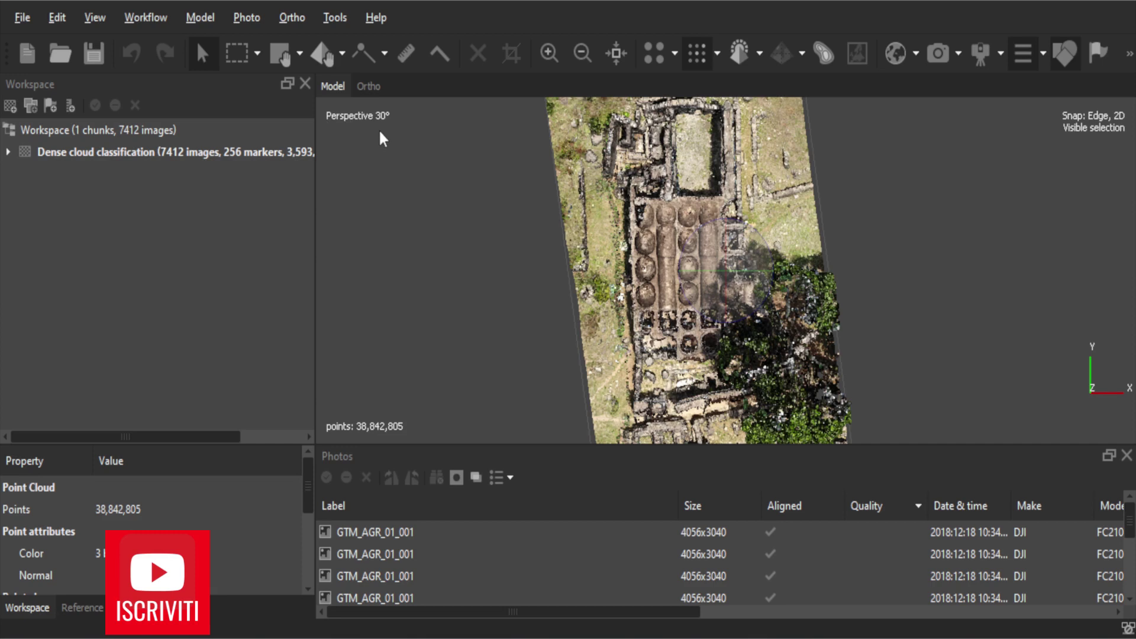
Step: Switch the dense cloud view to orthographic and turn it to a side view
scroll(382, 138, "down", 3, "ctrl")
scroll(381, 138, "down", 3, "ctrl")
scroll(382, 138, "down", 4, "ctrl")
scroll(381, 138, "down", 3, "ctrl")
scroll(382, 138, "down", 3, "ctrl")
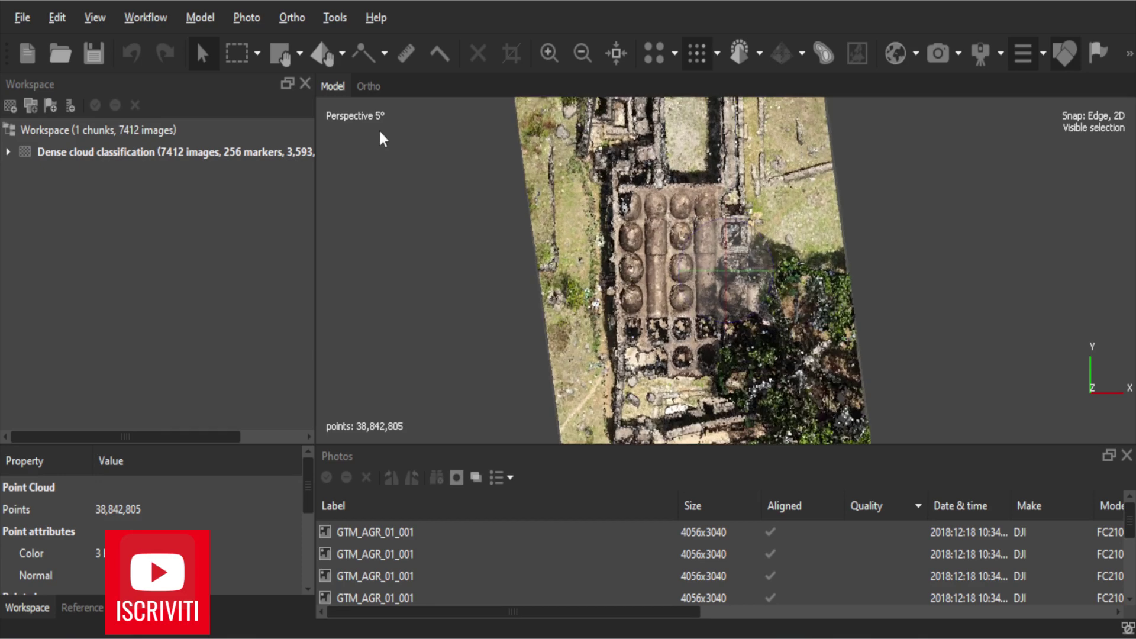
scroll(381, 138, "down", 2, "ctrl")
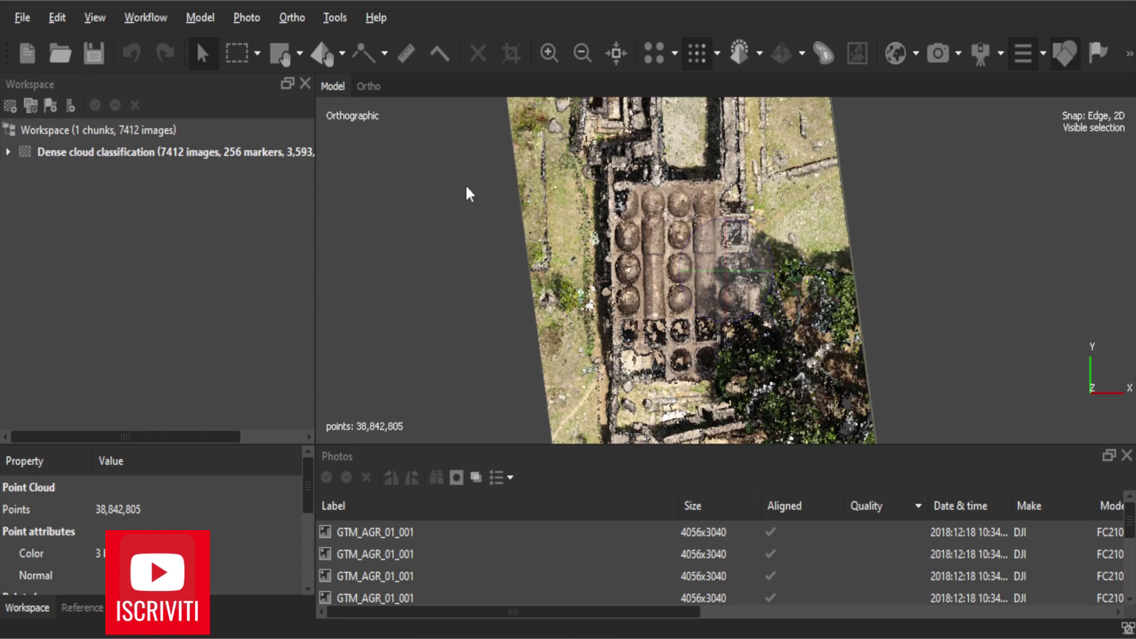
key("KP_6")
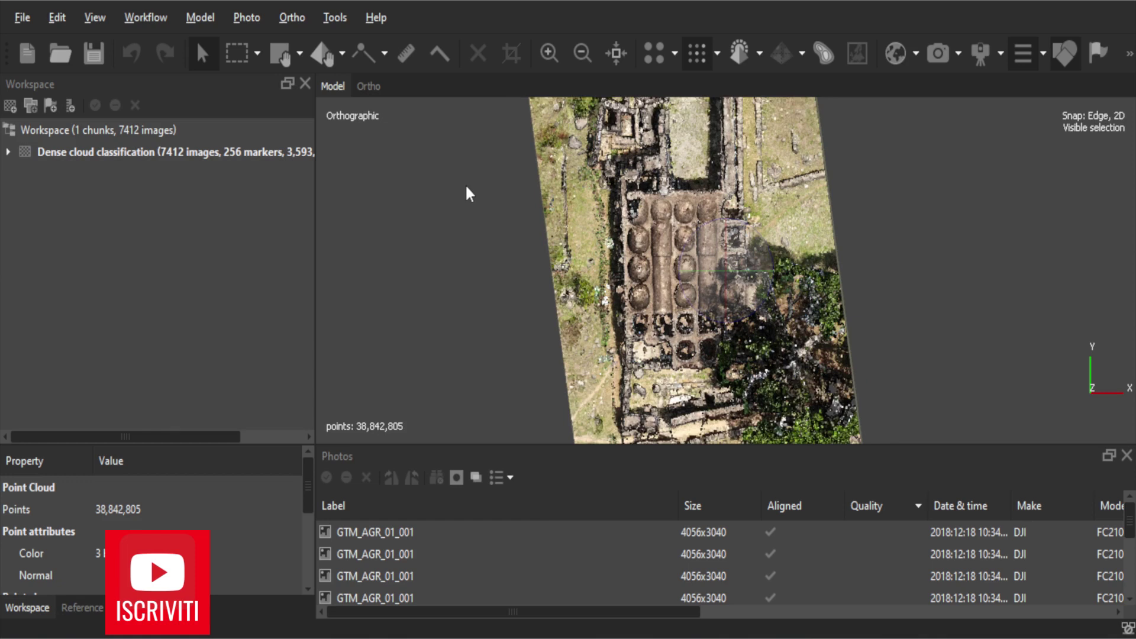
key("KP_3")
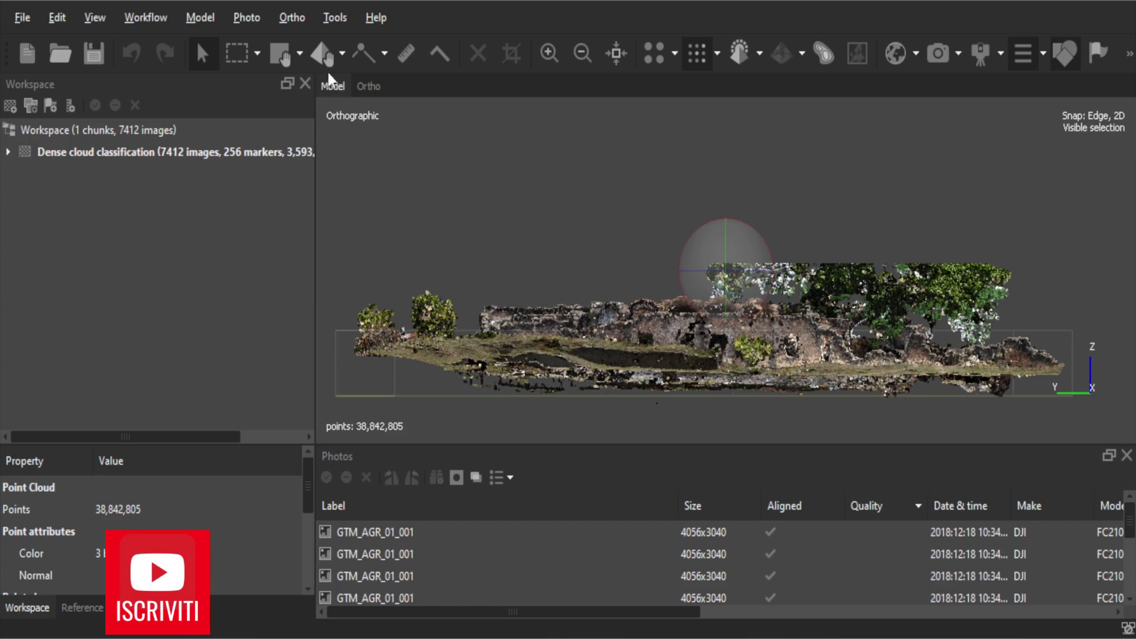
Step: Resize the region so its top sits at wall height, just below the tree canopy
left_click(300, 53)
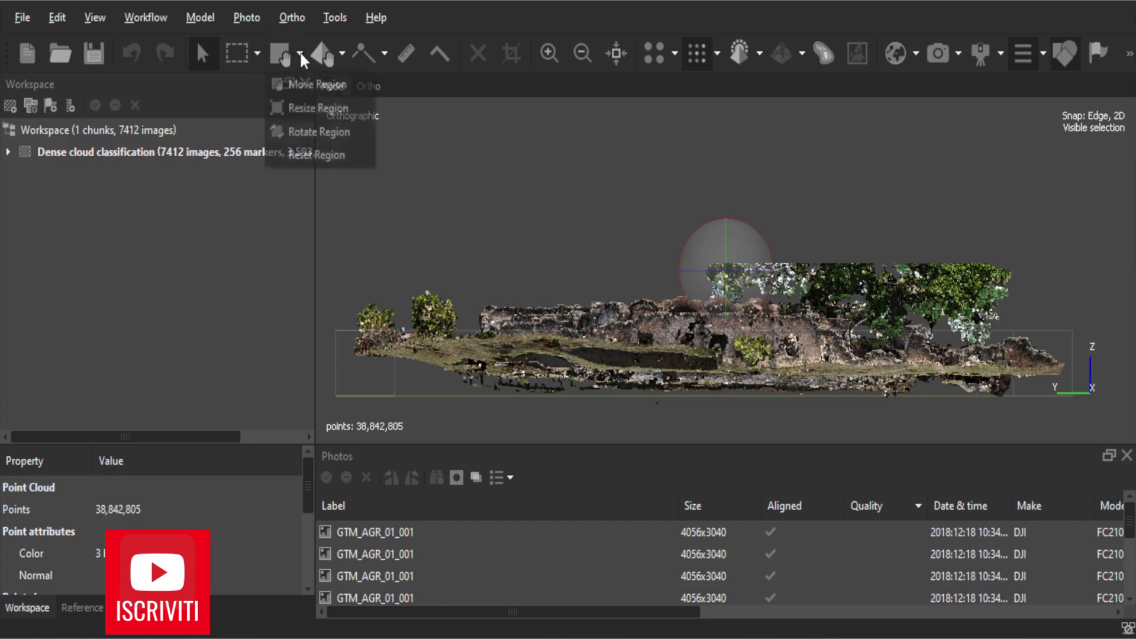
left_click(318, 108)
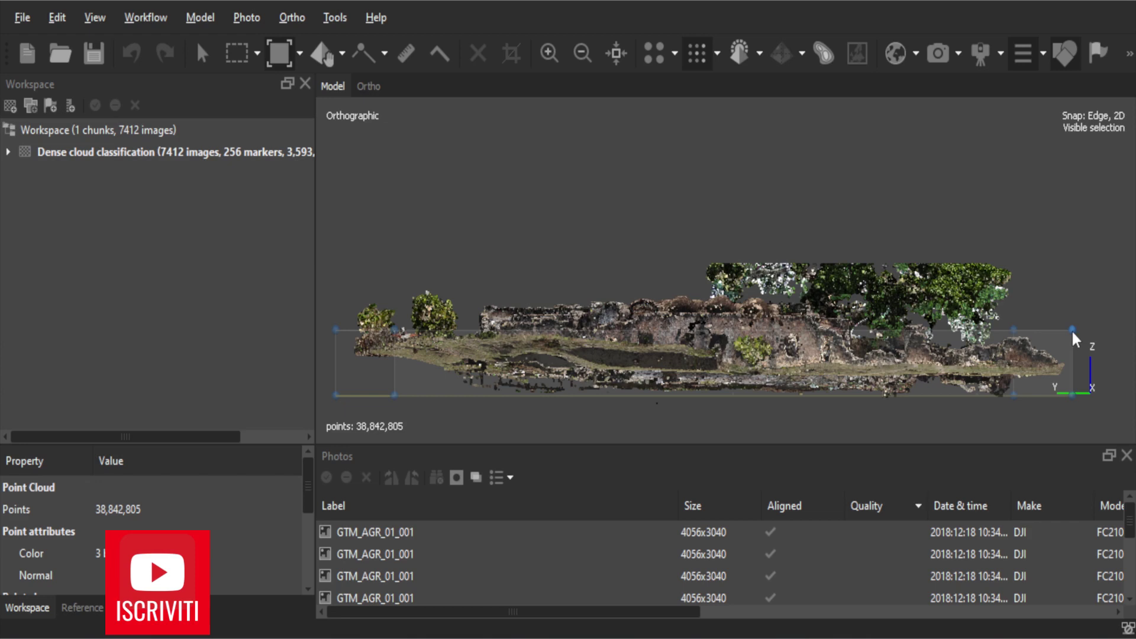
left_click_drag(1073, 333, 1084, 250)
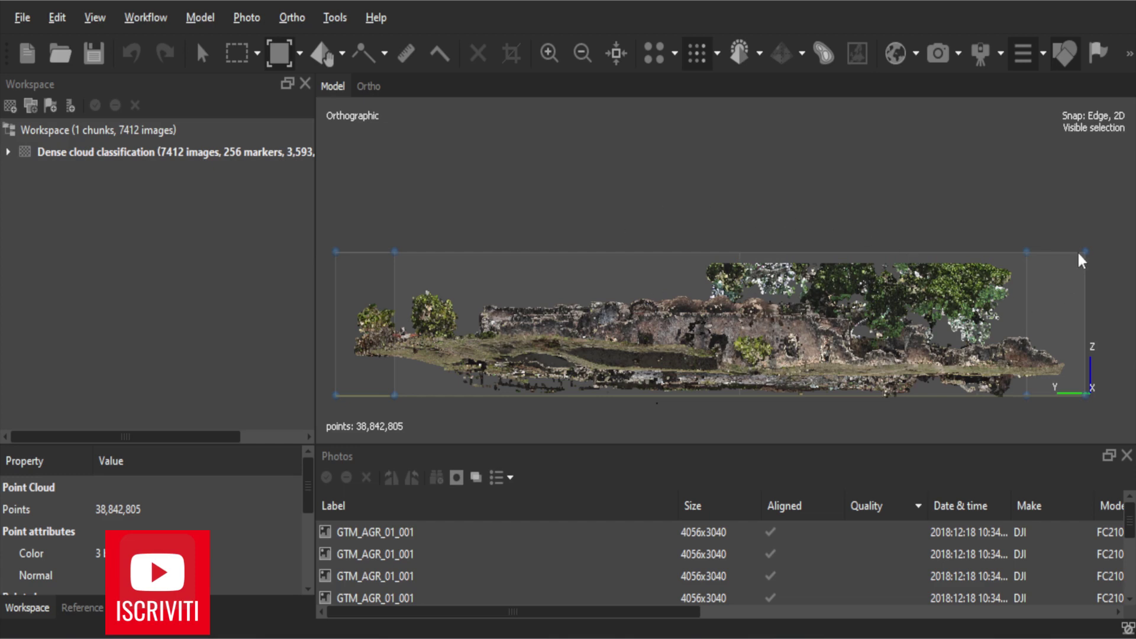
left_click_drag(1083, 254, 1089, 324)
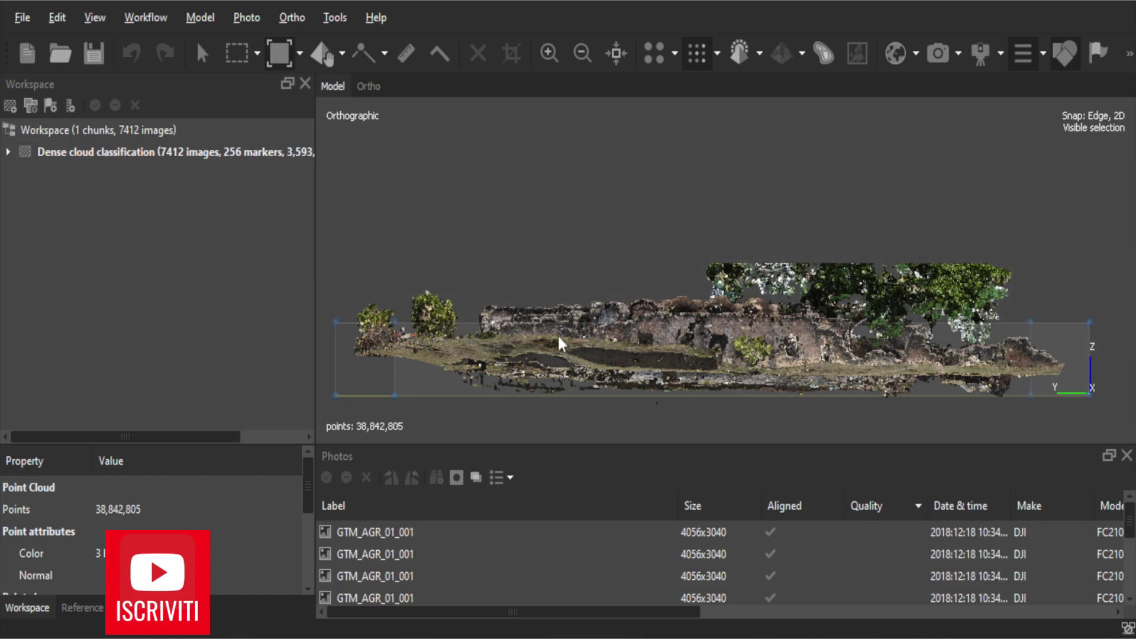
left_click_drag(1089, 323, 1089, 331)
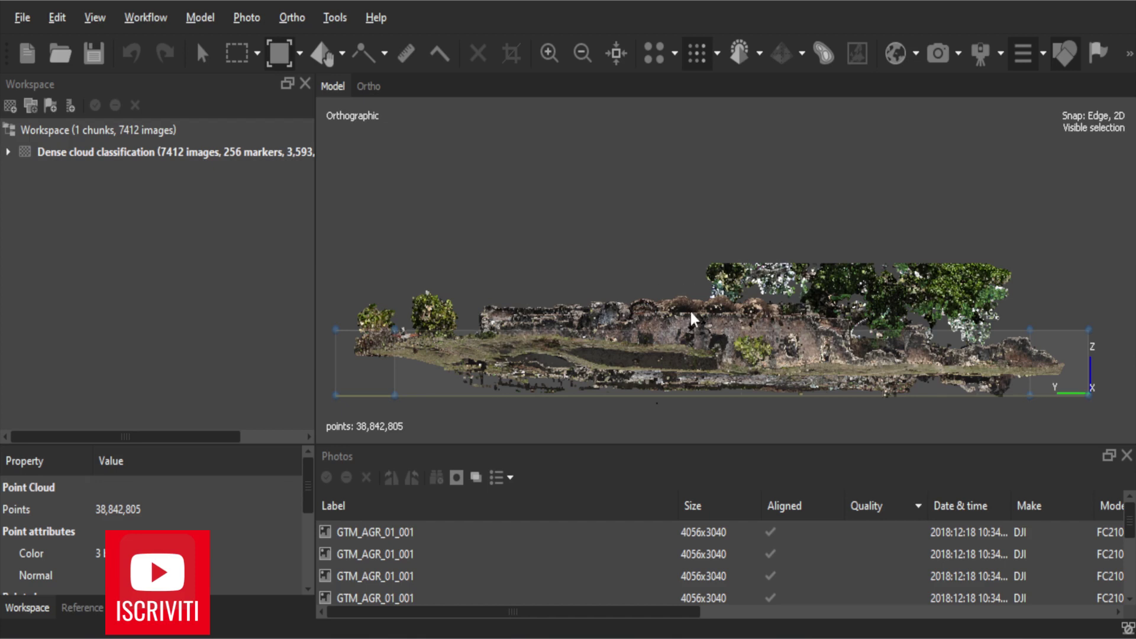
Step: Build a High face count Arbitrary (3D) mesh from tie points
left_click(161, 19)
left_click(194, 125)
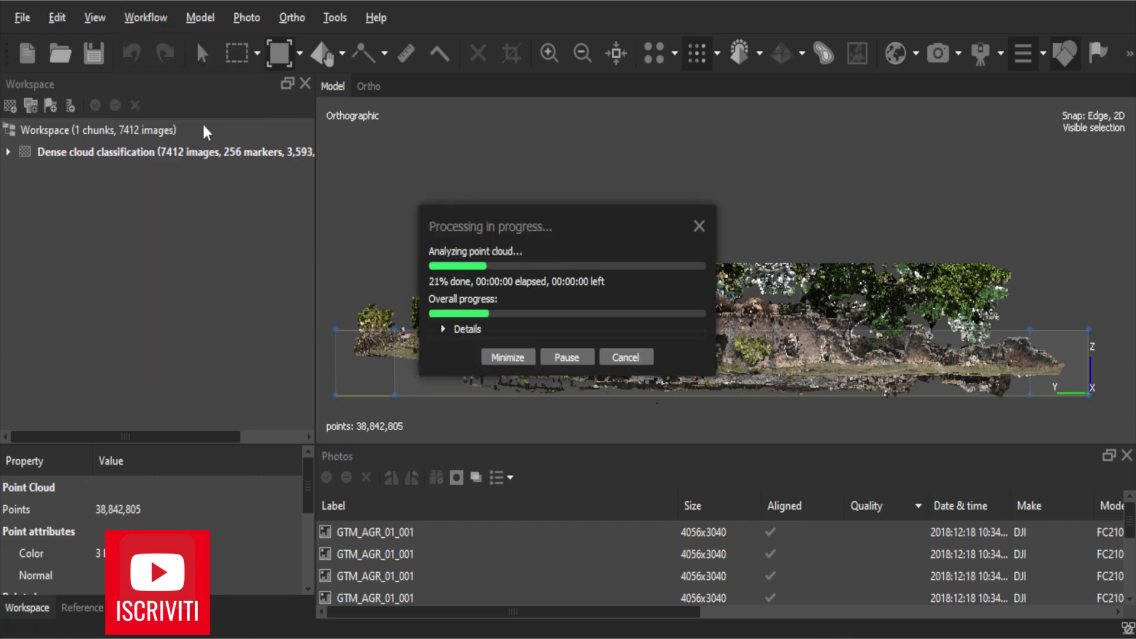
left_click(469, 228)
left_click(695, 122)
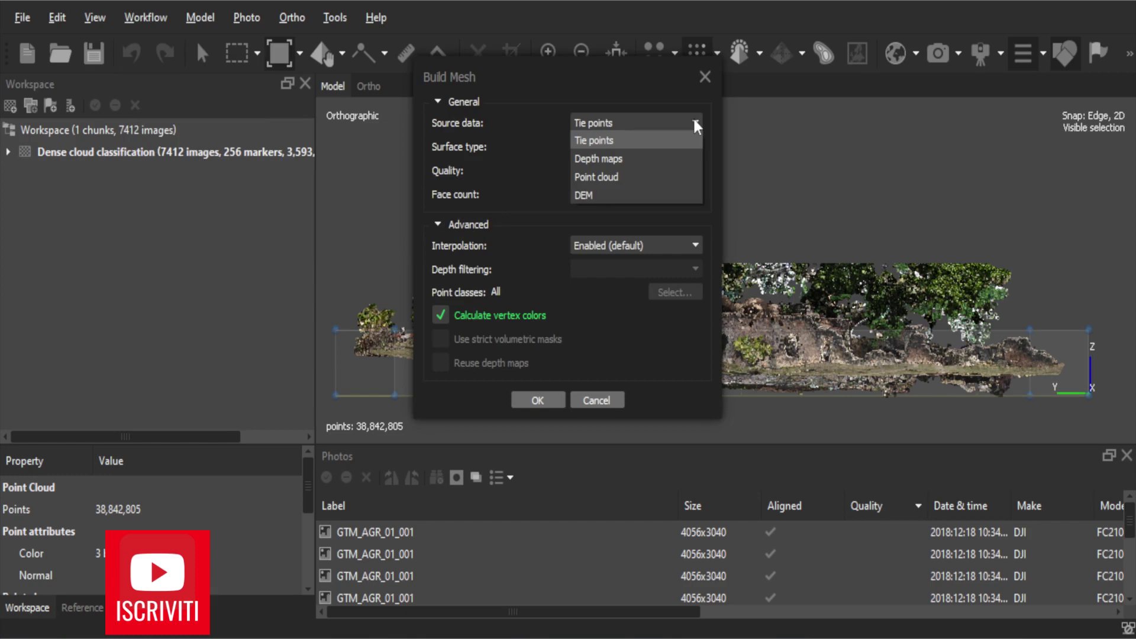
left_click(694, 122)
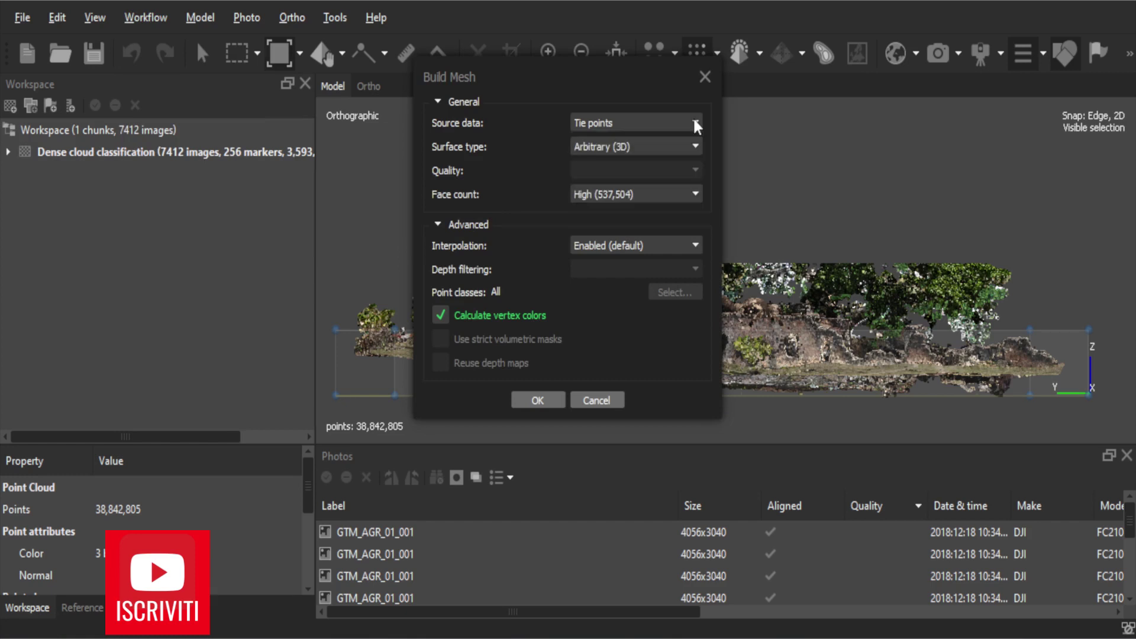
left_click(627, 146)
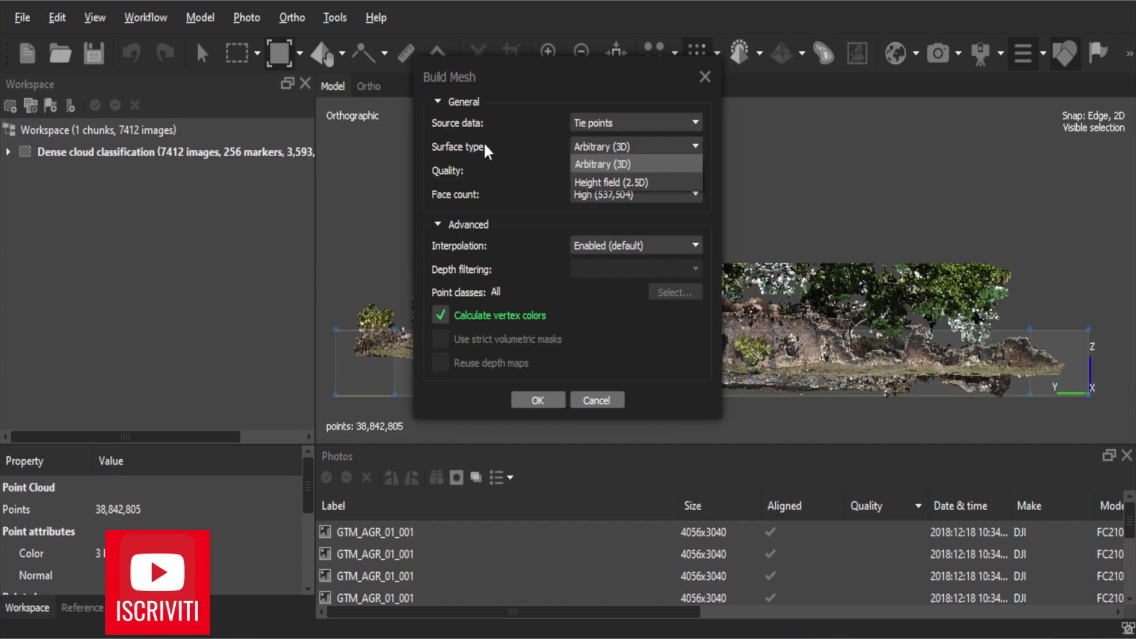
left_click(585, 166)
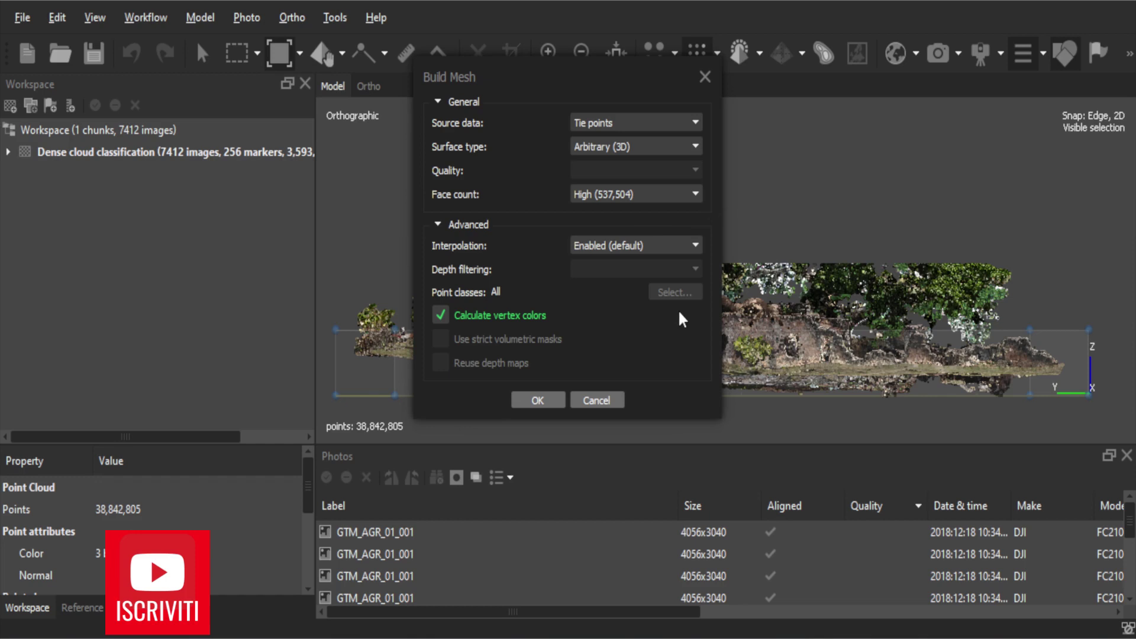
left_click(548, 399)
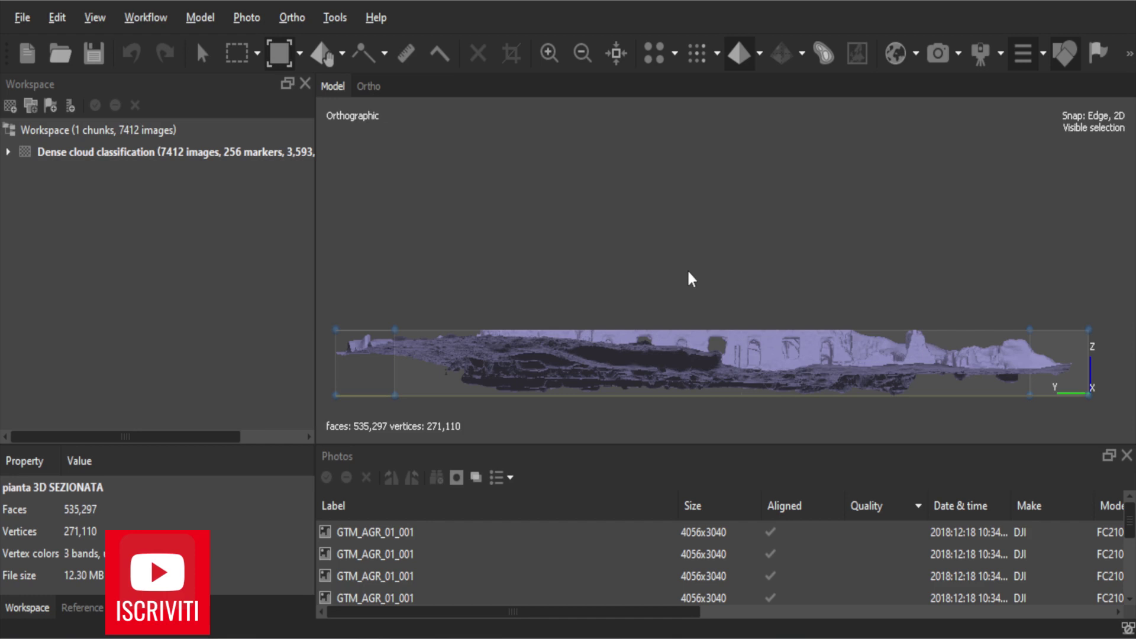
Step: View the sectioned mesh from the top and open the File menu
key("KP_7")
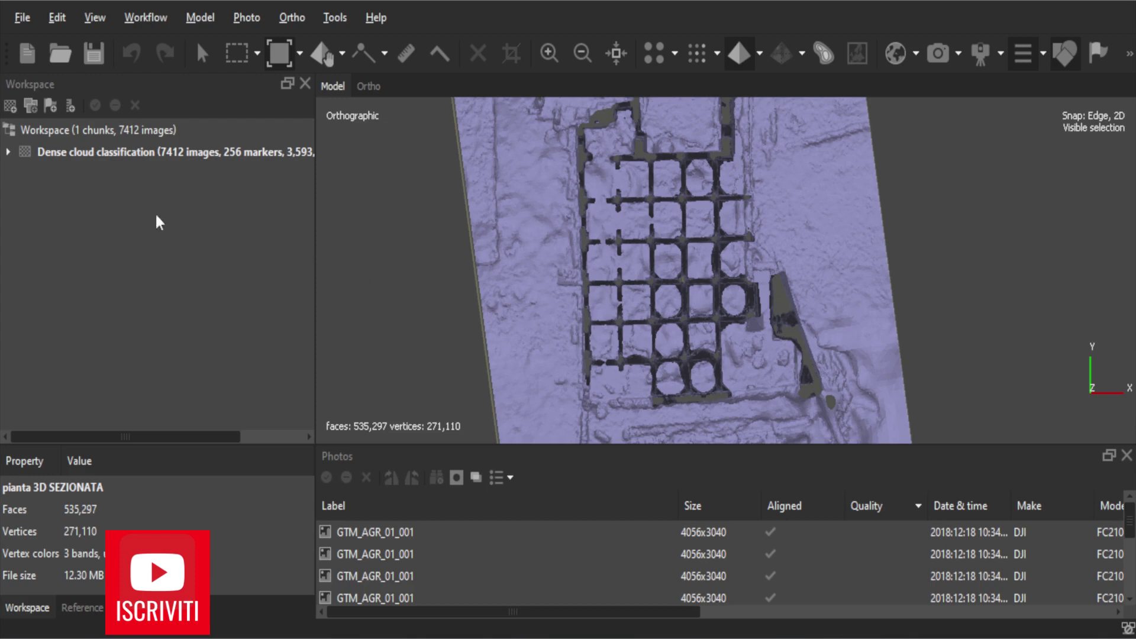
left_click(24, 18)
mouse_move(49, 197)
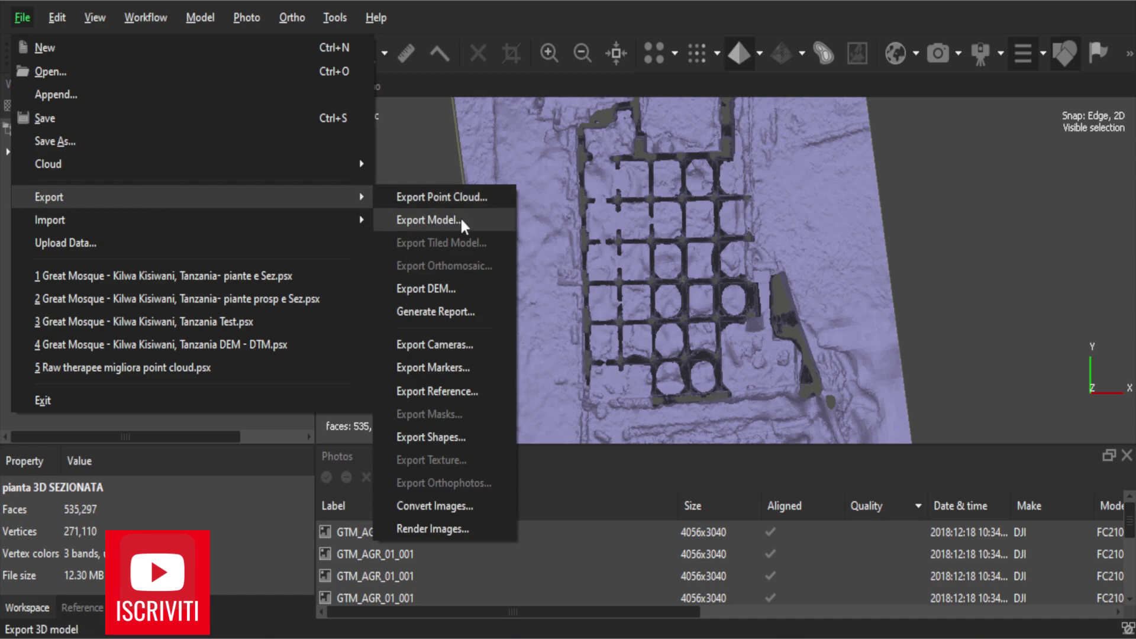
Step: Set up export as pianta 3D SEZIONATA.obj in Model with RDN2008 / UTM zone 32N, then close the settings
left_click(462, 223)
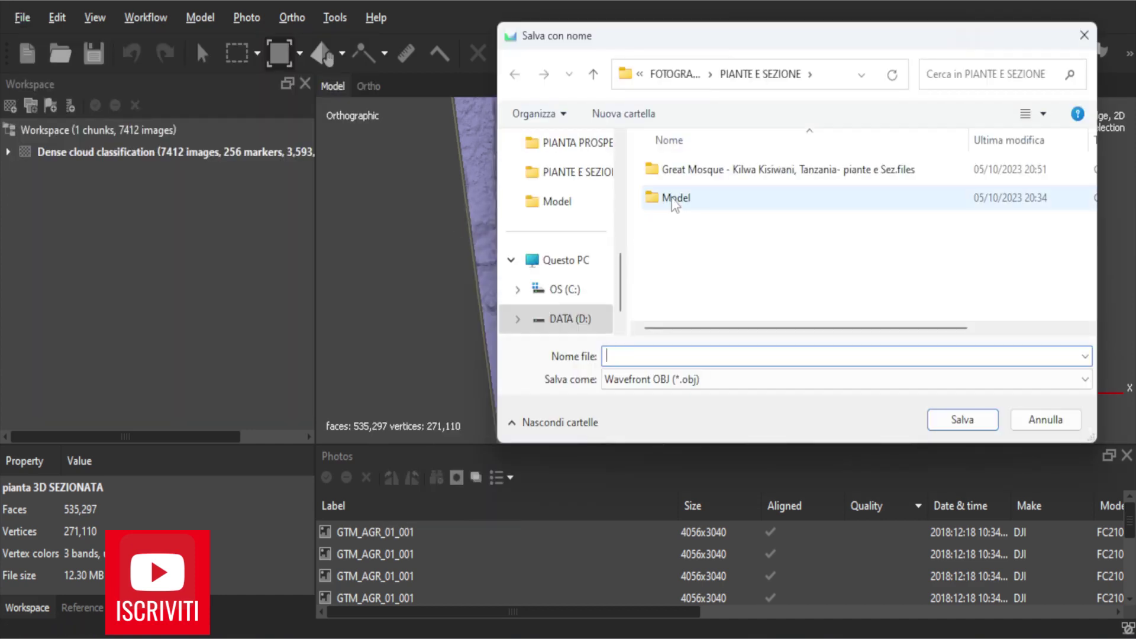
double_click(674, 202)
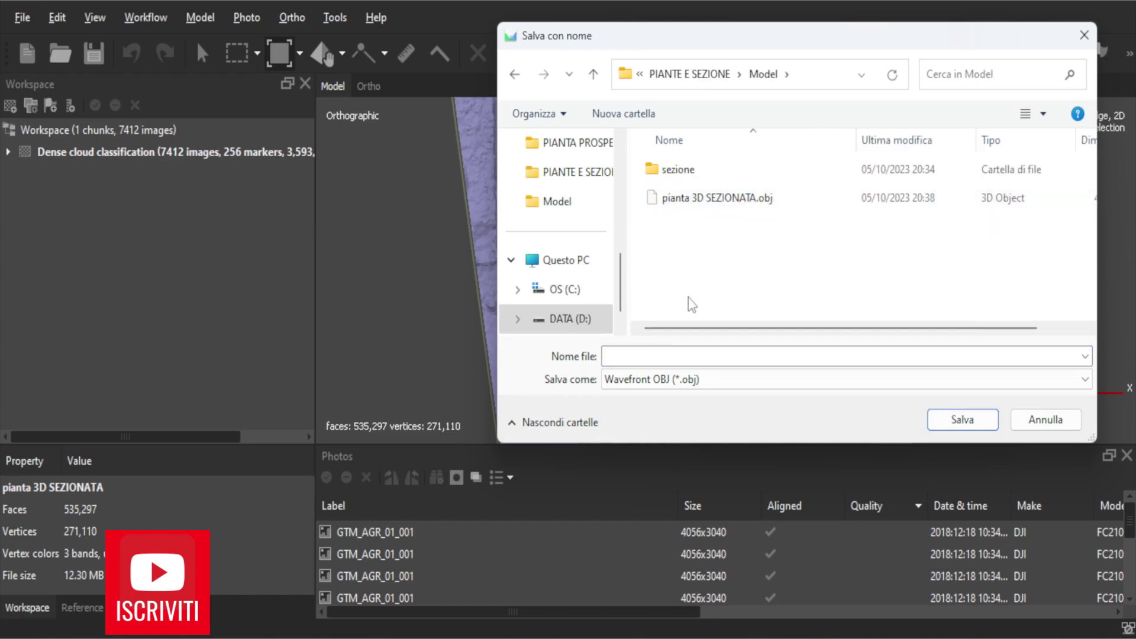
left_click(698, 207)
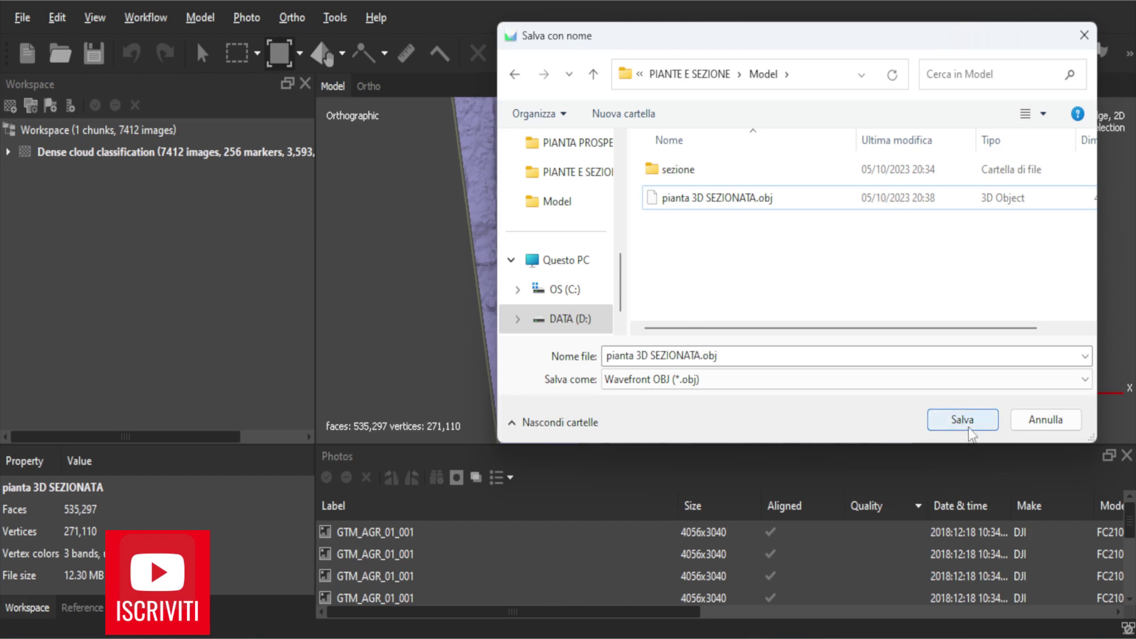
left_click(969, 428)
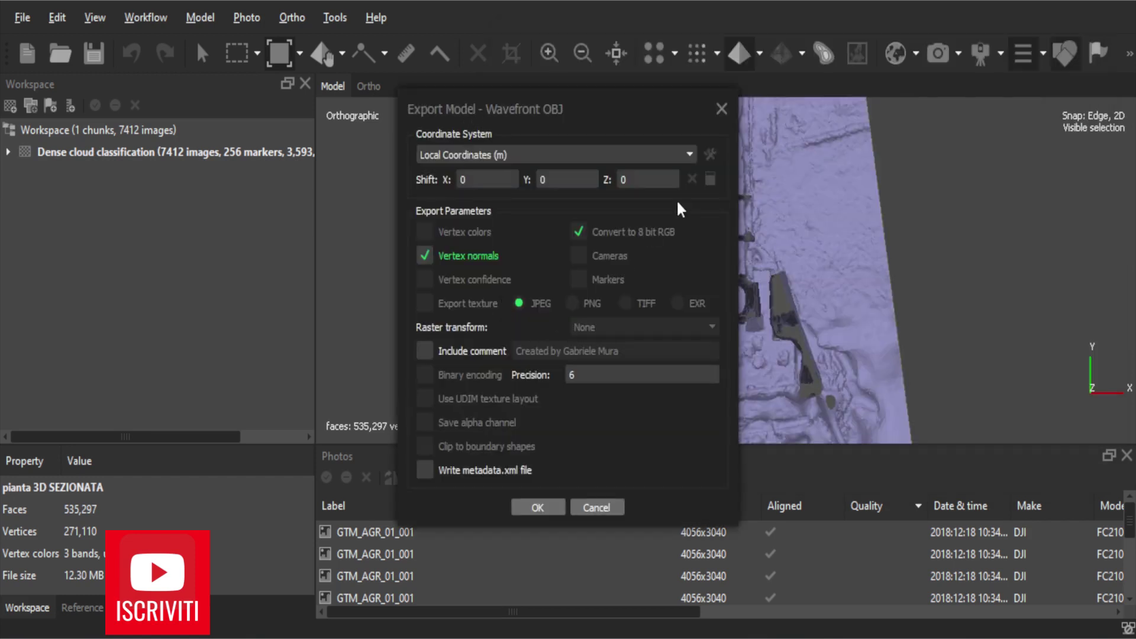
left_click(687, 155)
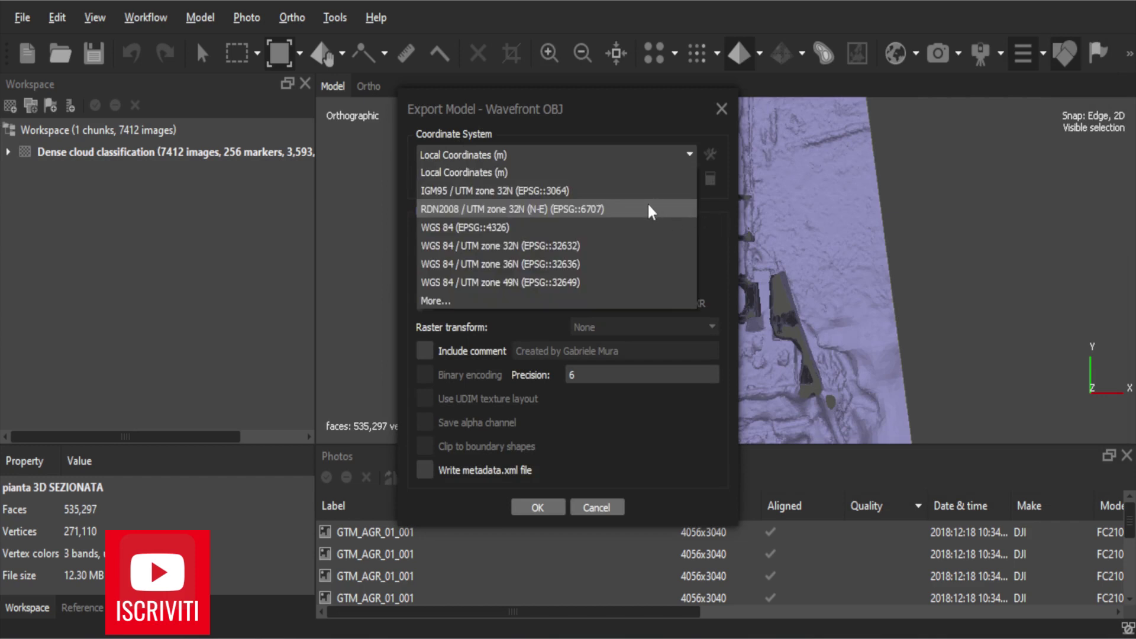
left_click(646, 204)
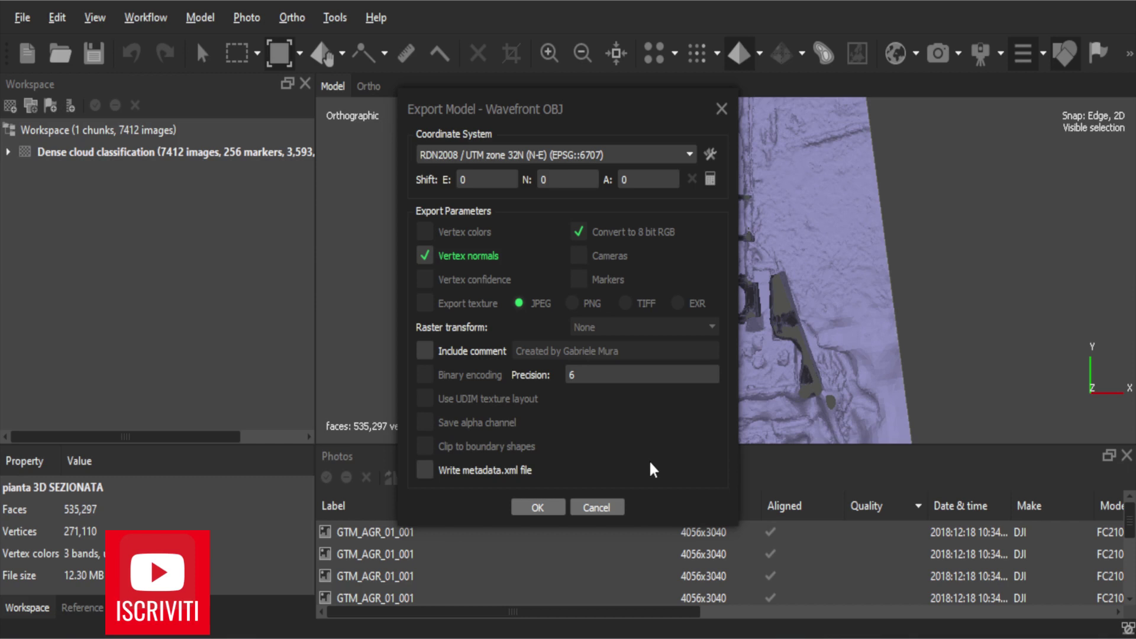
left_click(613, 509)
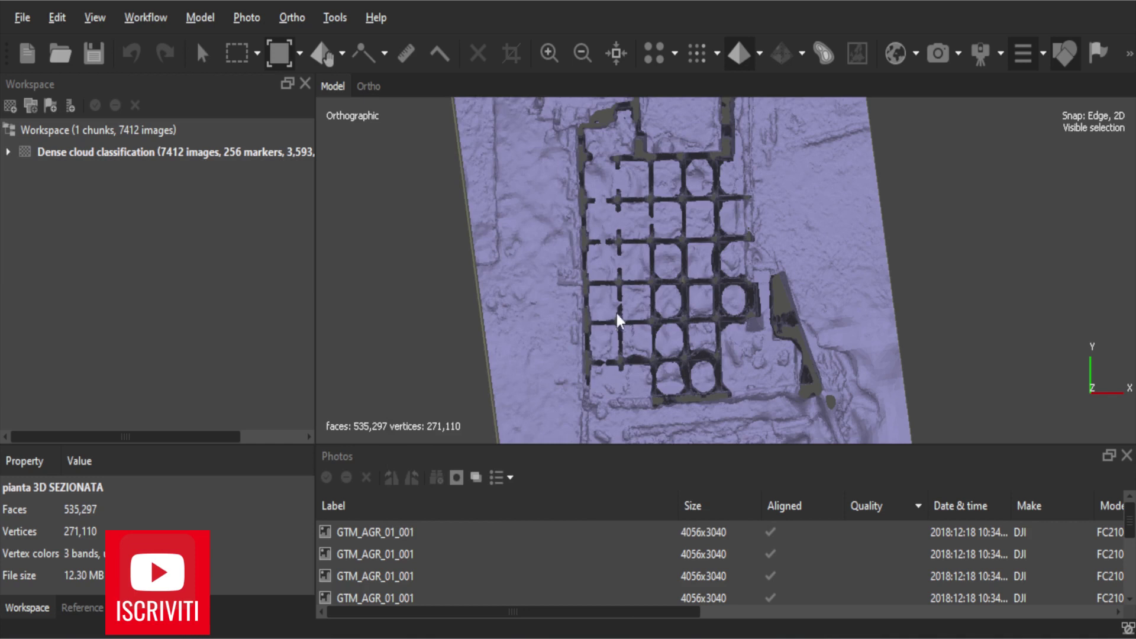
Step: Show the dense cloud and zoom out to see the whole site and region box
left_click(693, 56)
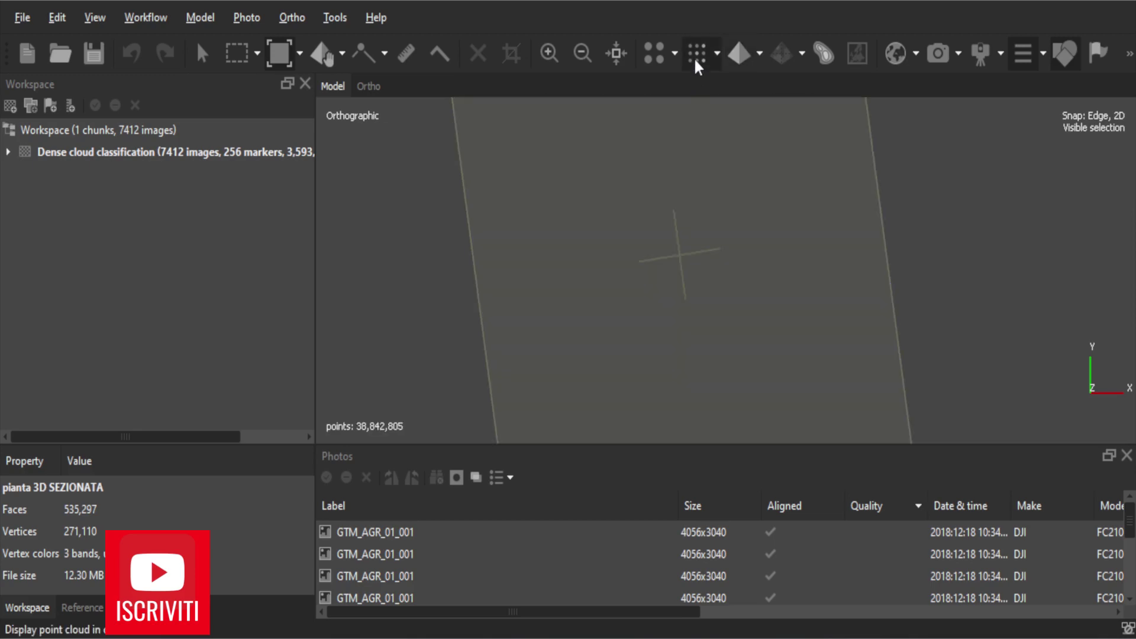
scroll(441, 275, "down", 1)
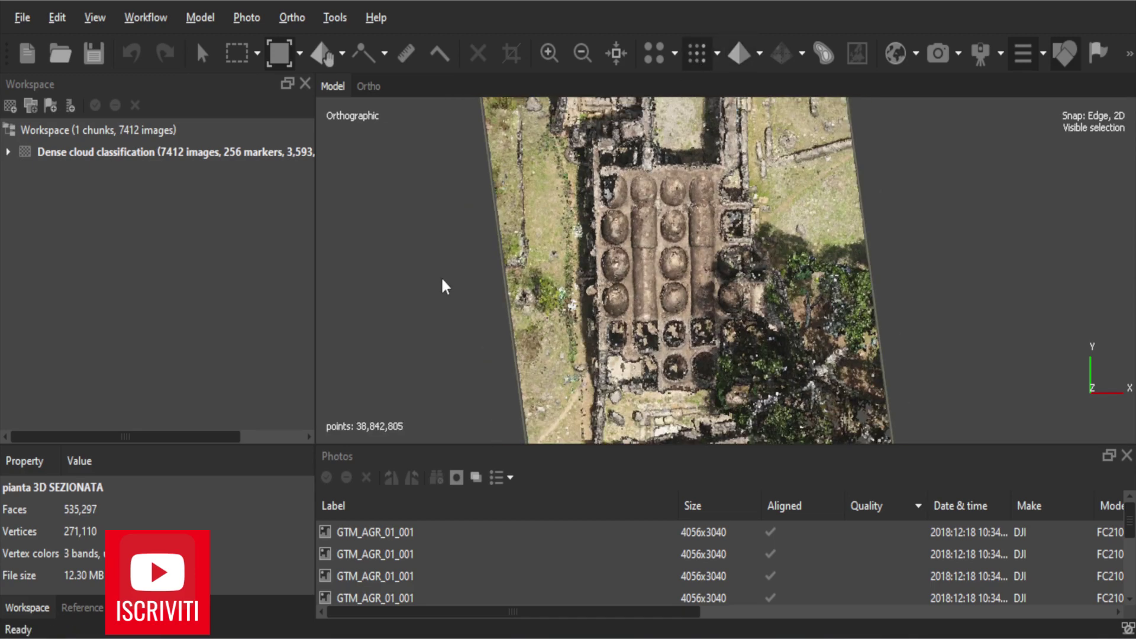
scroll(441, 275, "down", 2)
scroll(443, 273, "down", 2)
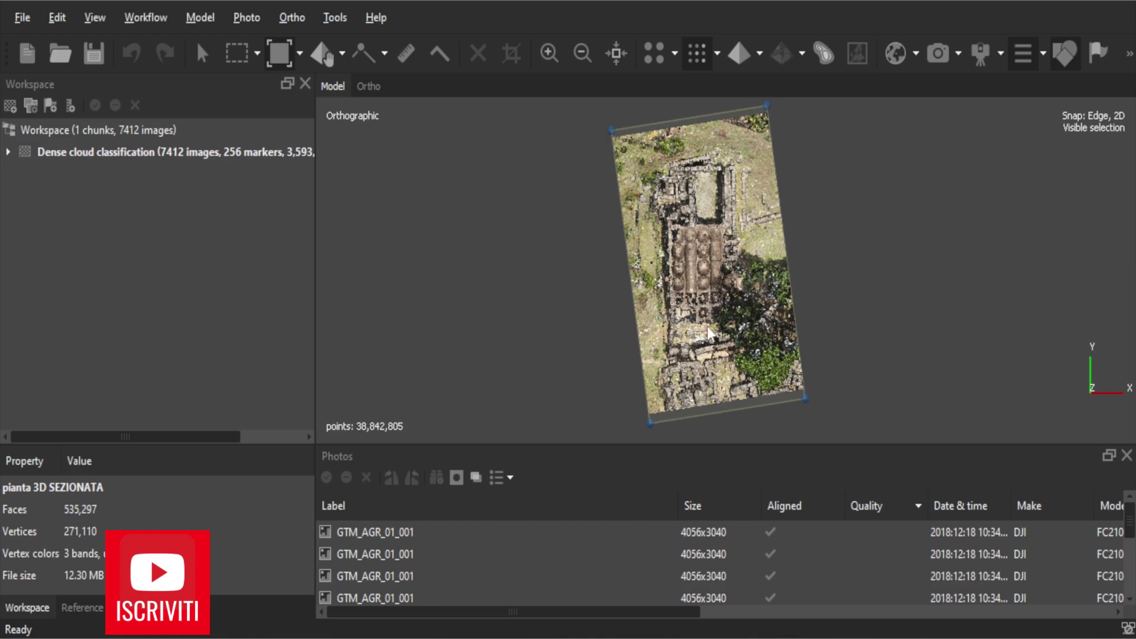
left_click(299, 54)
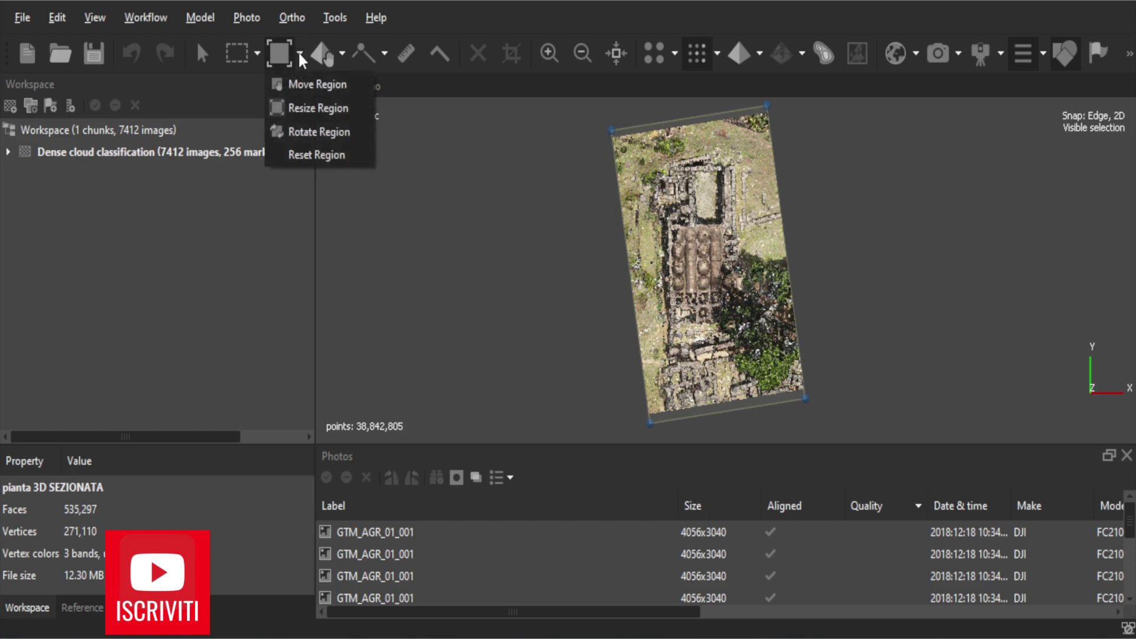
Step: Rotate the region slightly and shrink it to a narrow lengthwise strip through the site
left_click(336, 133)
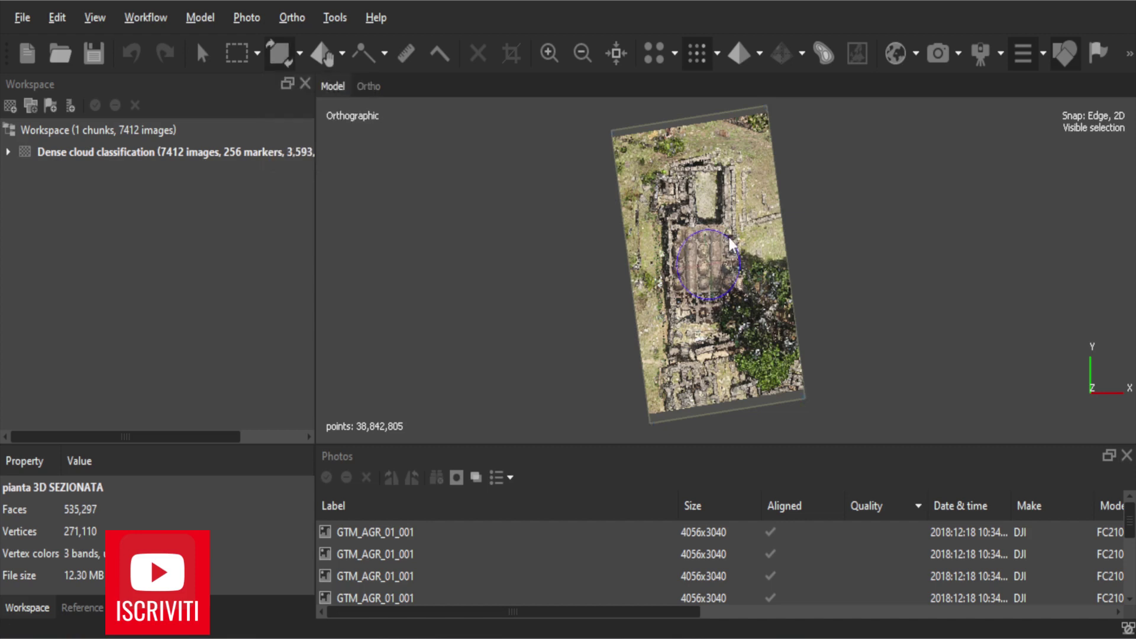
left_click_drag(732, 237, 733, 239)
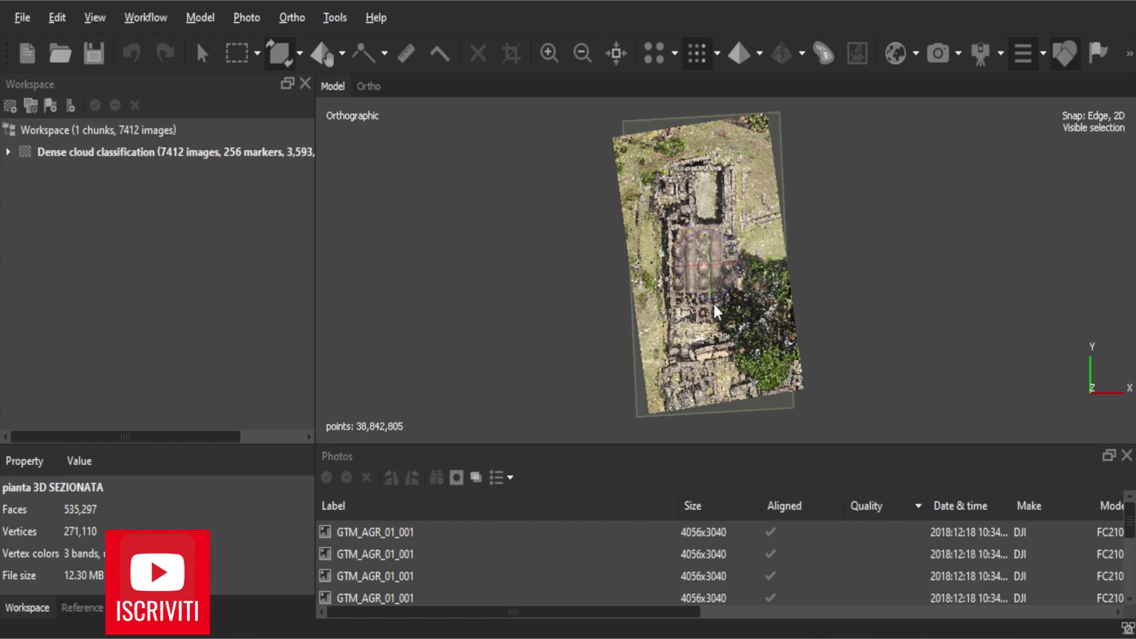
left_click(300, 53)
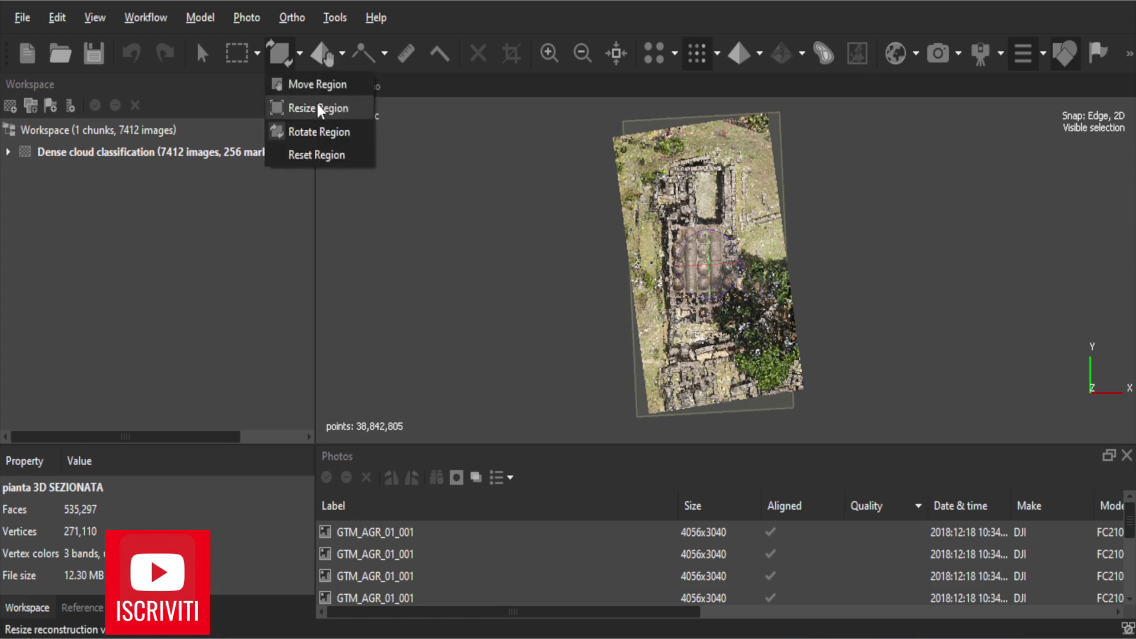
left_click(321, 107)
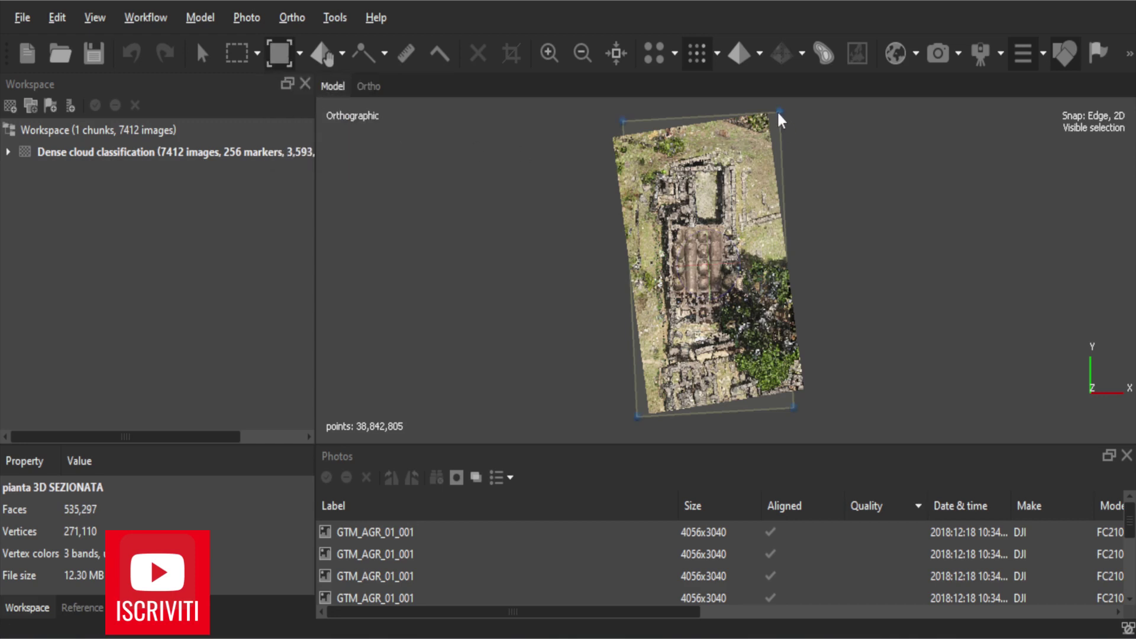
left_click_drag(778, 113, 734, 126)
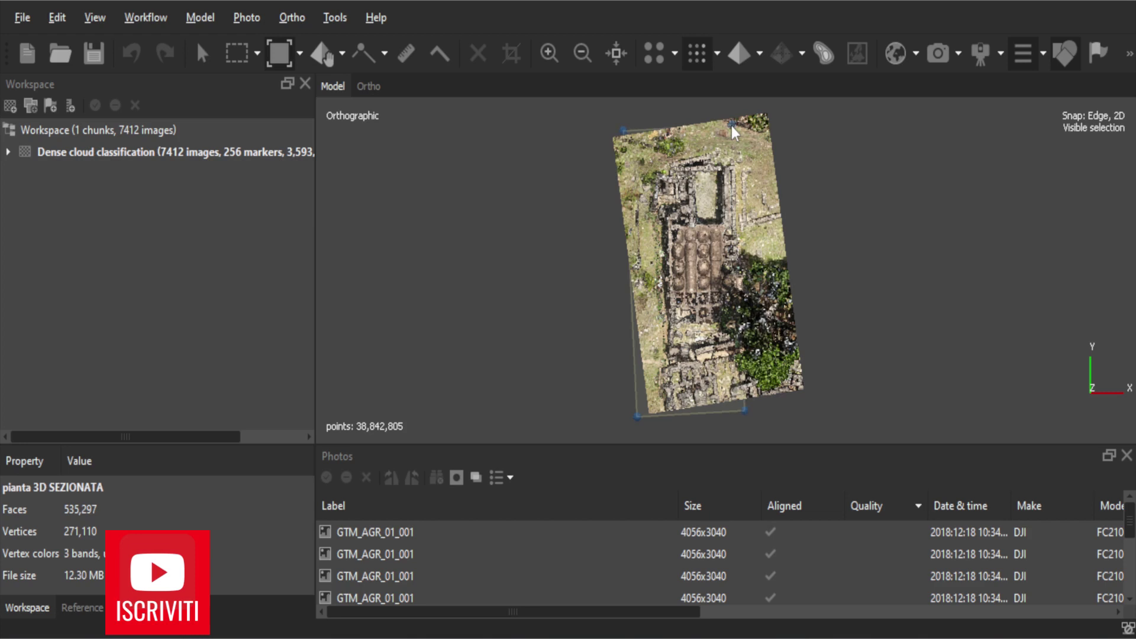
left_click_drag(731, 126, 734, 110)
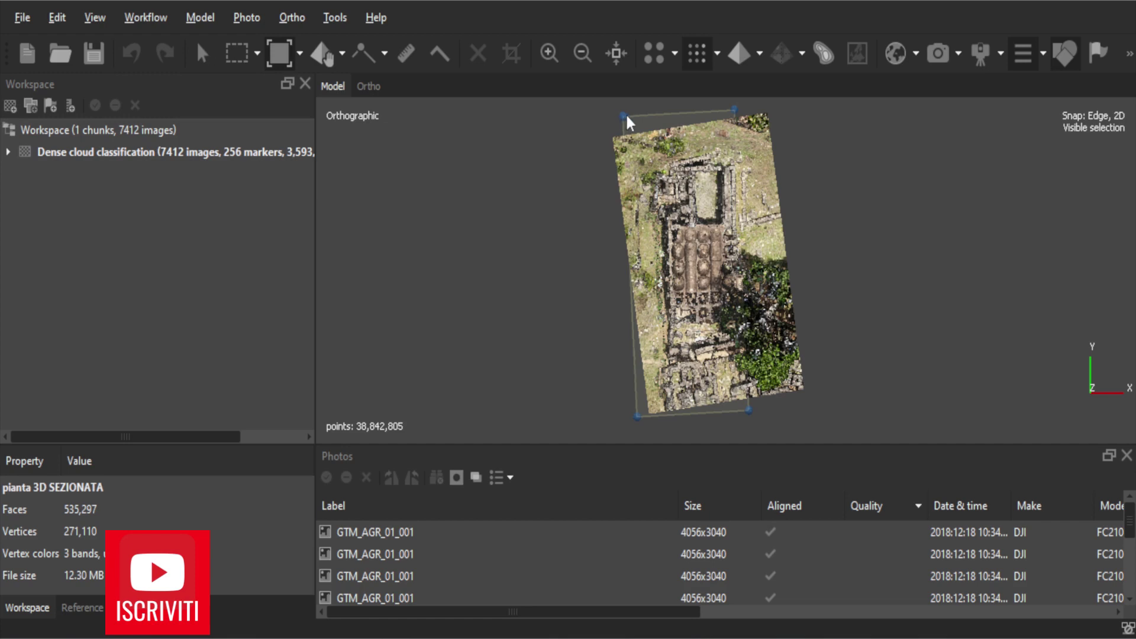
left_click_drag(623, 117, 698, 119)
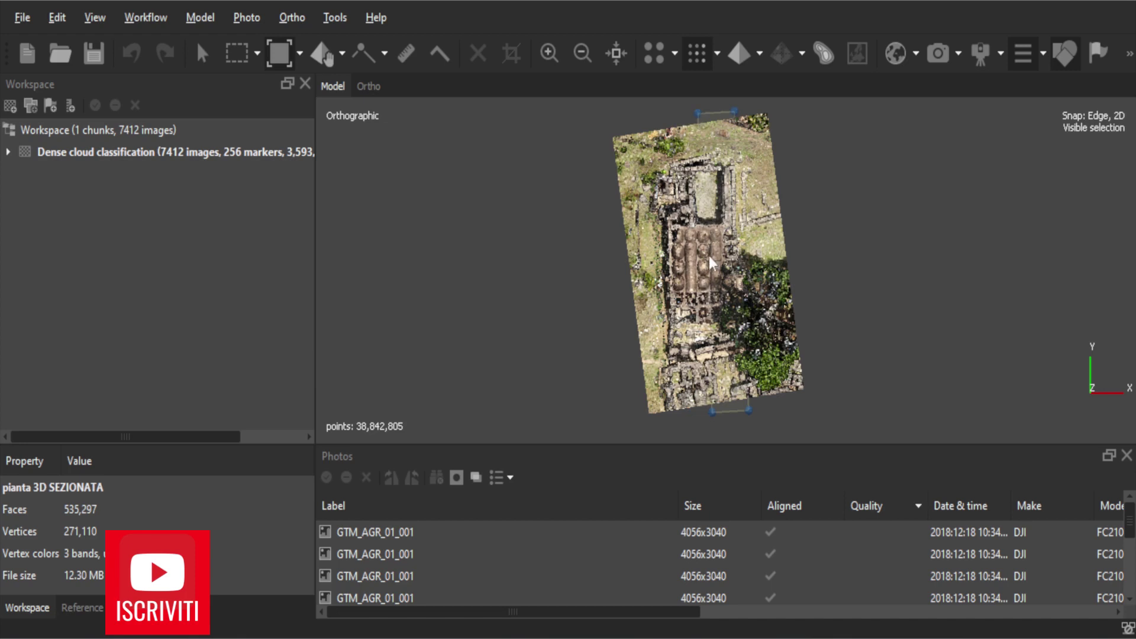
scroll(706, 243, "up", 1)
scroll(694, 214, "up", 1)
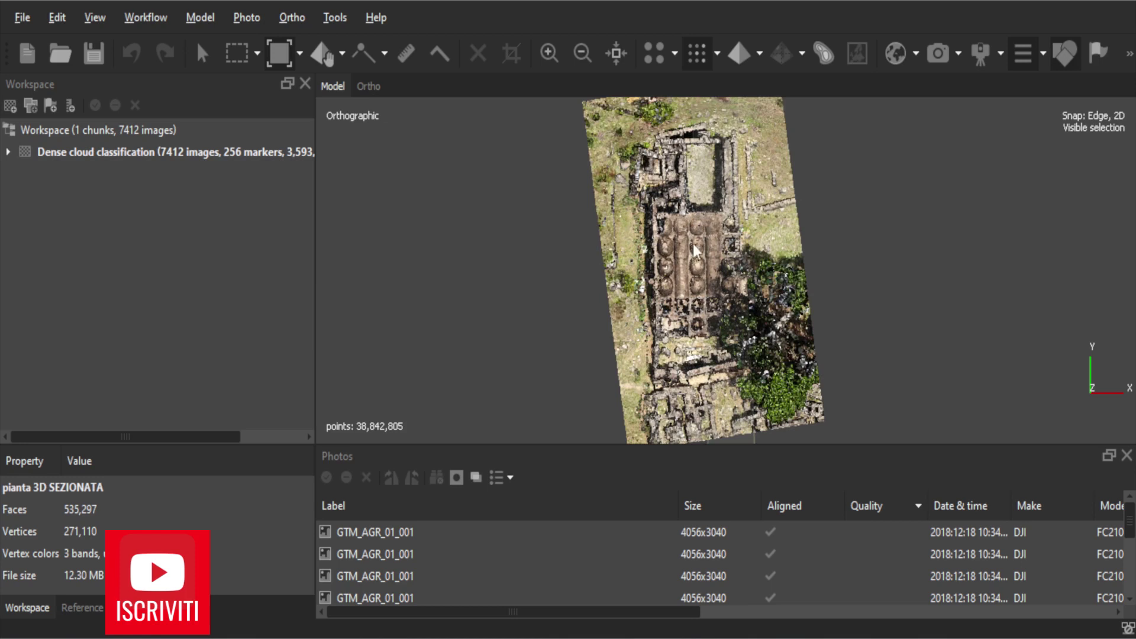
scroll(697, 286, "down", 1)
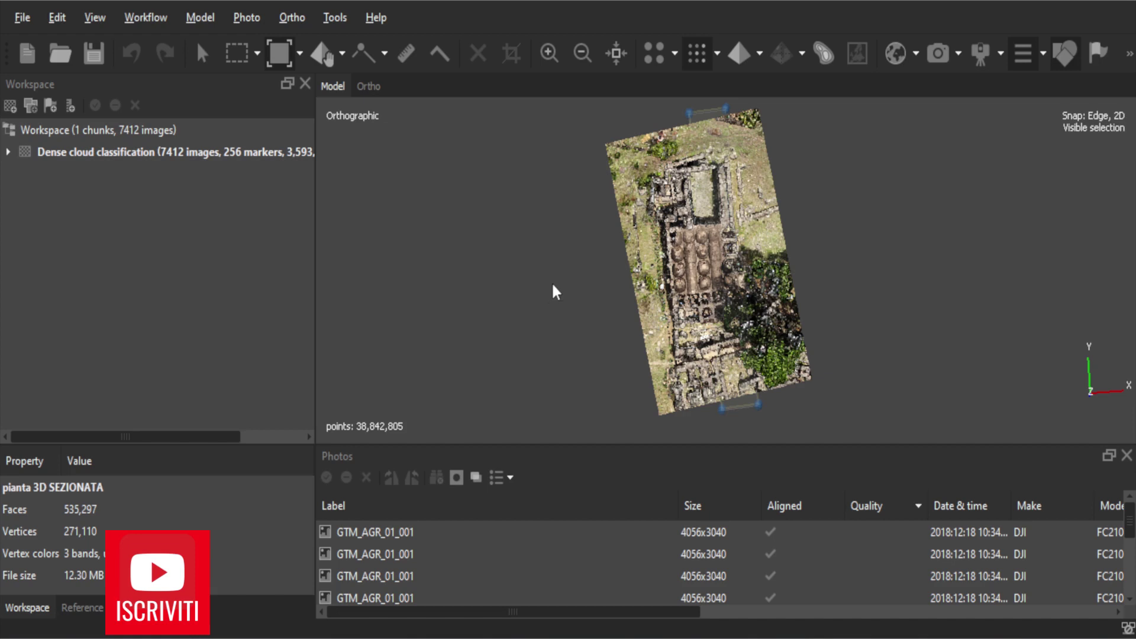
Step: Raise the strip region's top in side view to cover full wall height, then return to top view
key("KP_3")
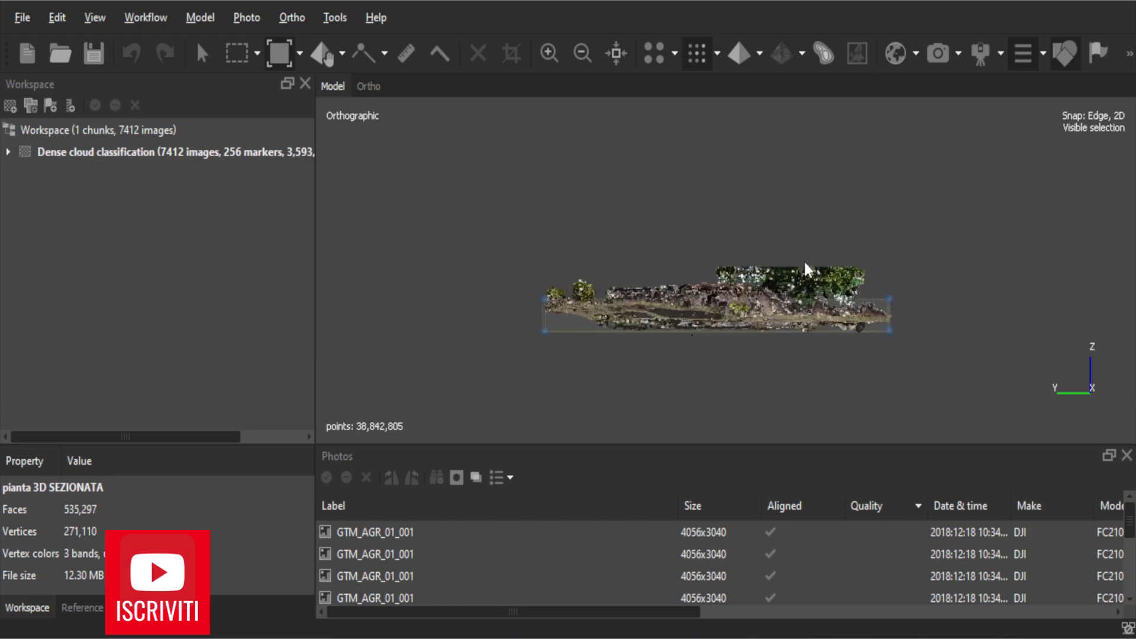
scroll(804, 267, "up", 1)
scroll(899, 312, "up", 2)
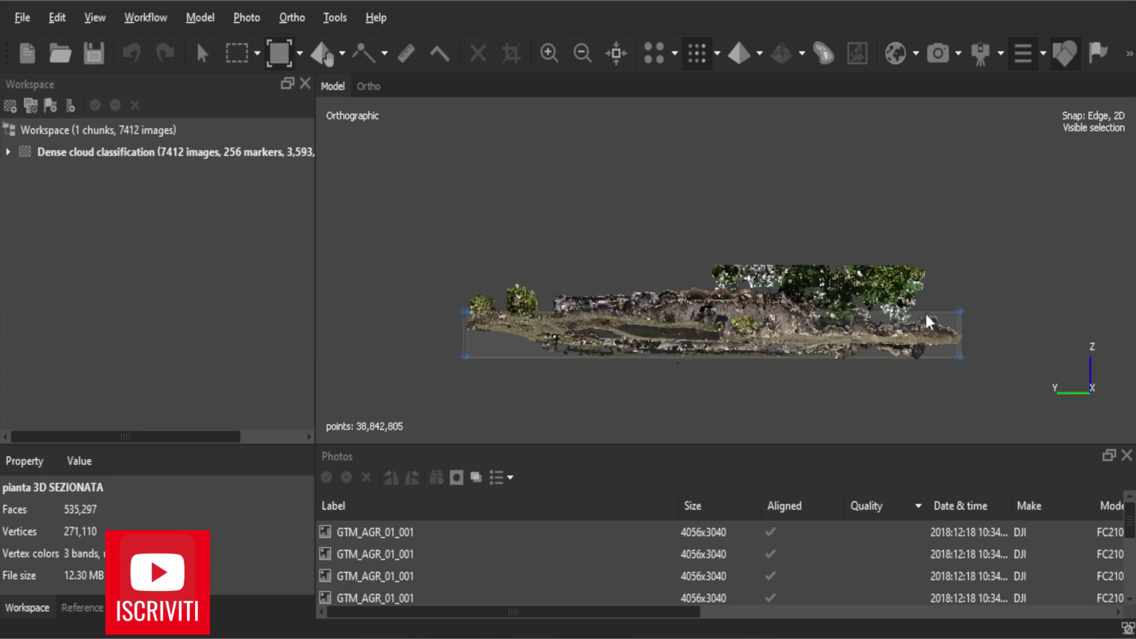
left_click_drag(960, 311, 963, 255)
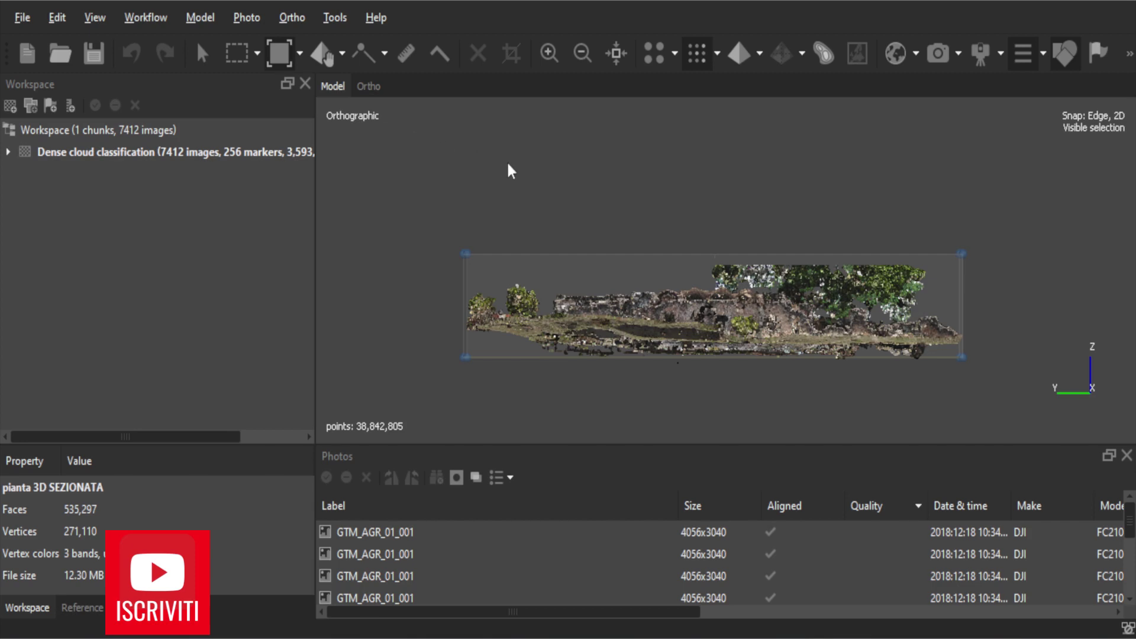
key("KP_7")
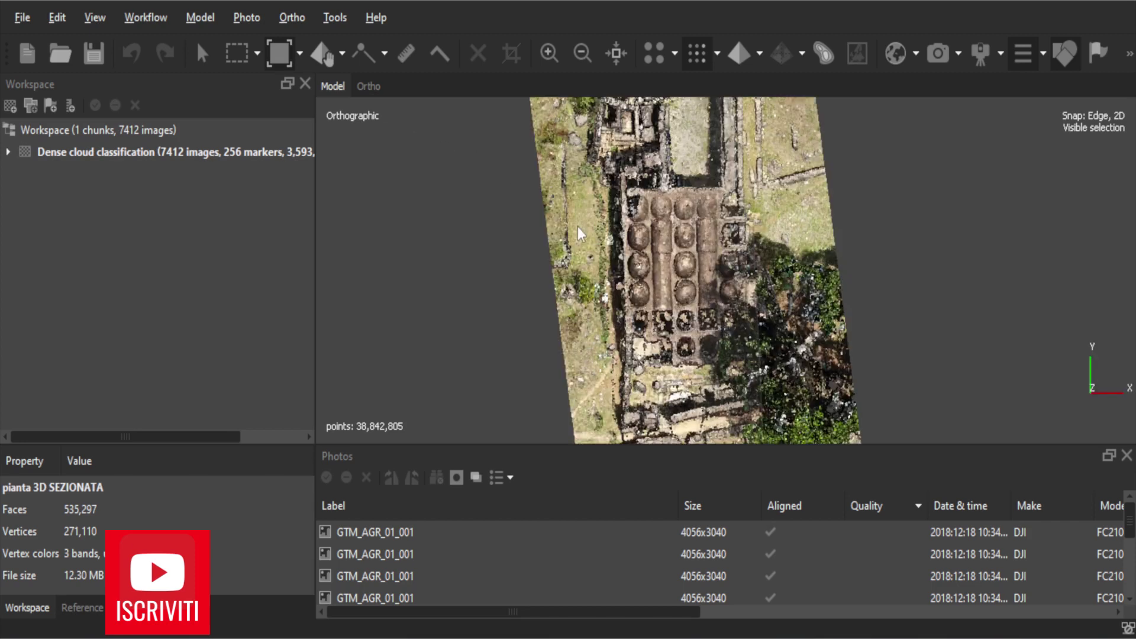
scroll(576, 252, "down", 2)
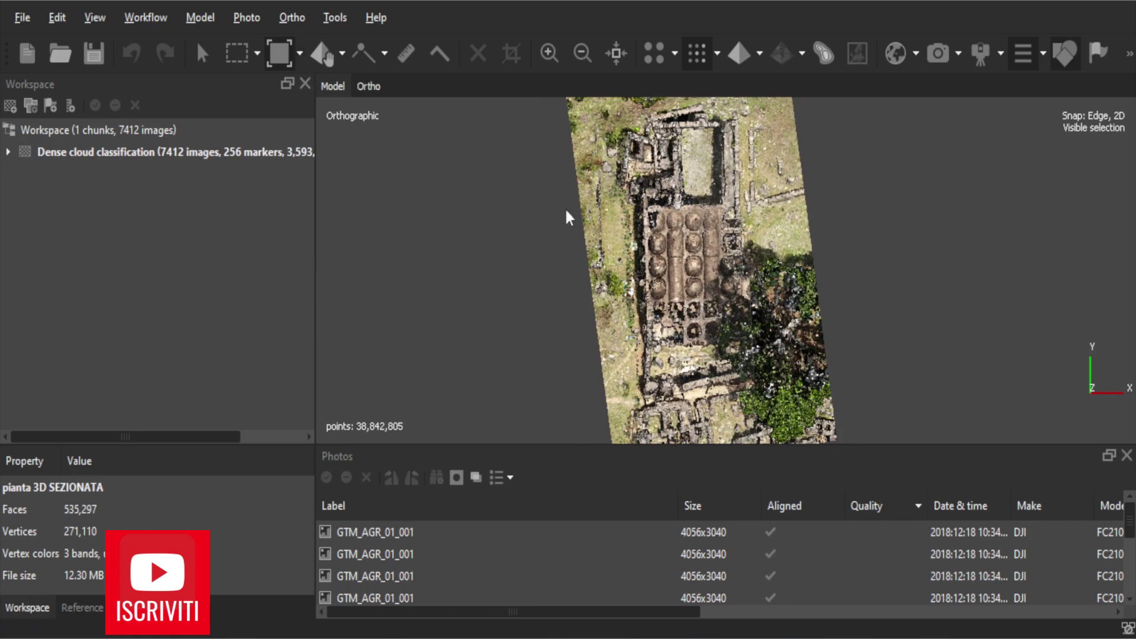
scroll(582, 221, "down", 3)
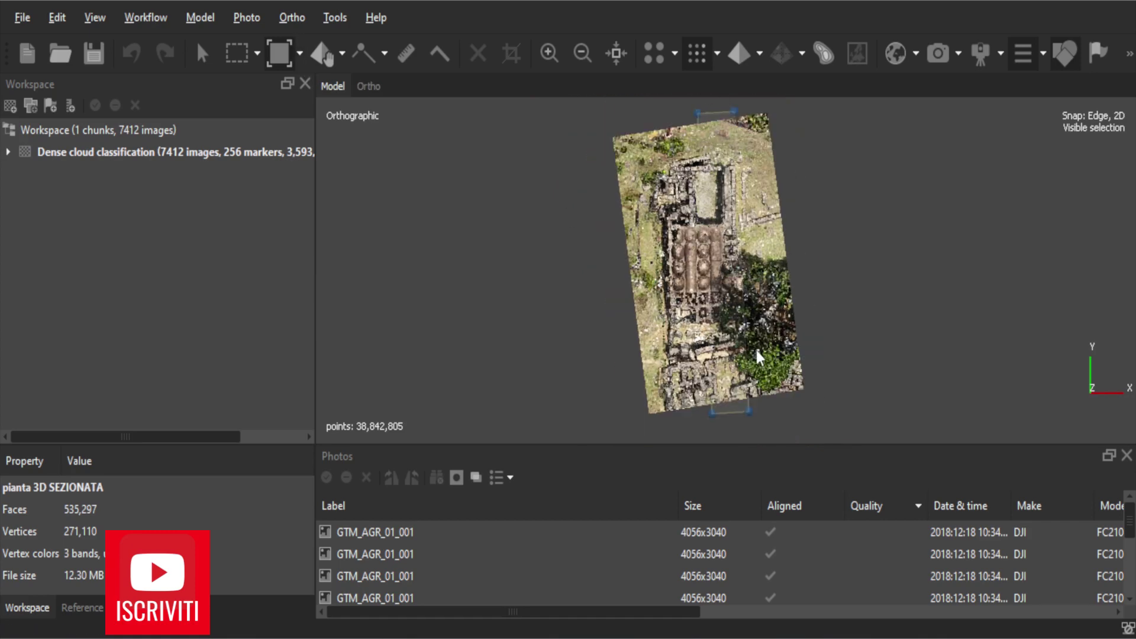
Step: Build the sezione mesh from tie points at High face count, giving 290,727 faces
left_click(145, 15)
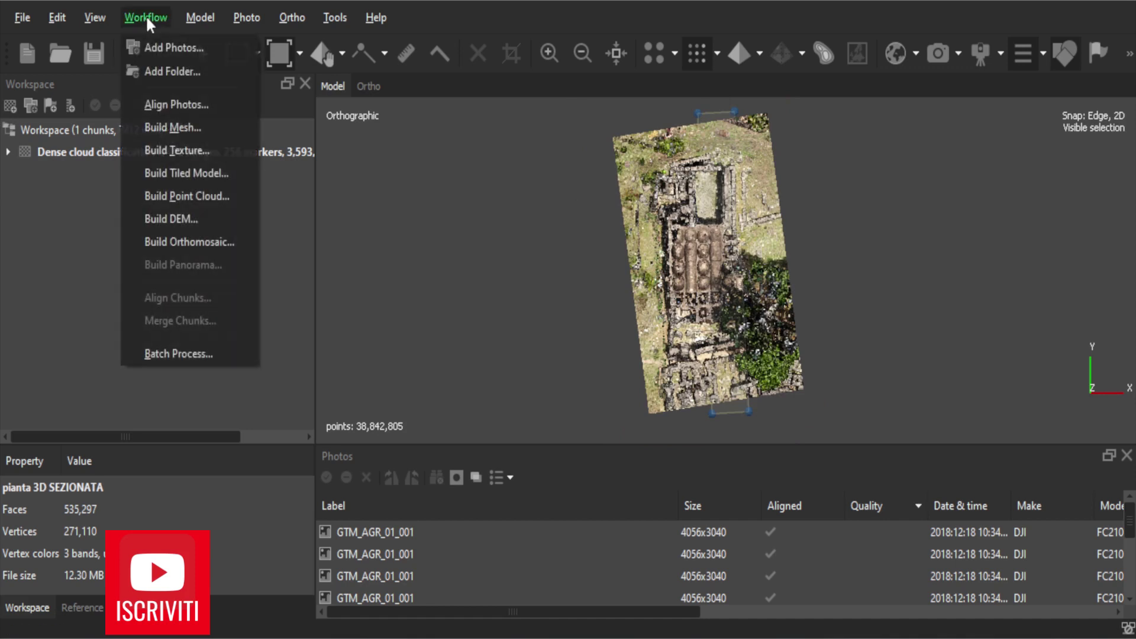
left_click(180, 129)
left_click(458, 224)
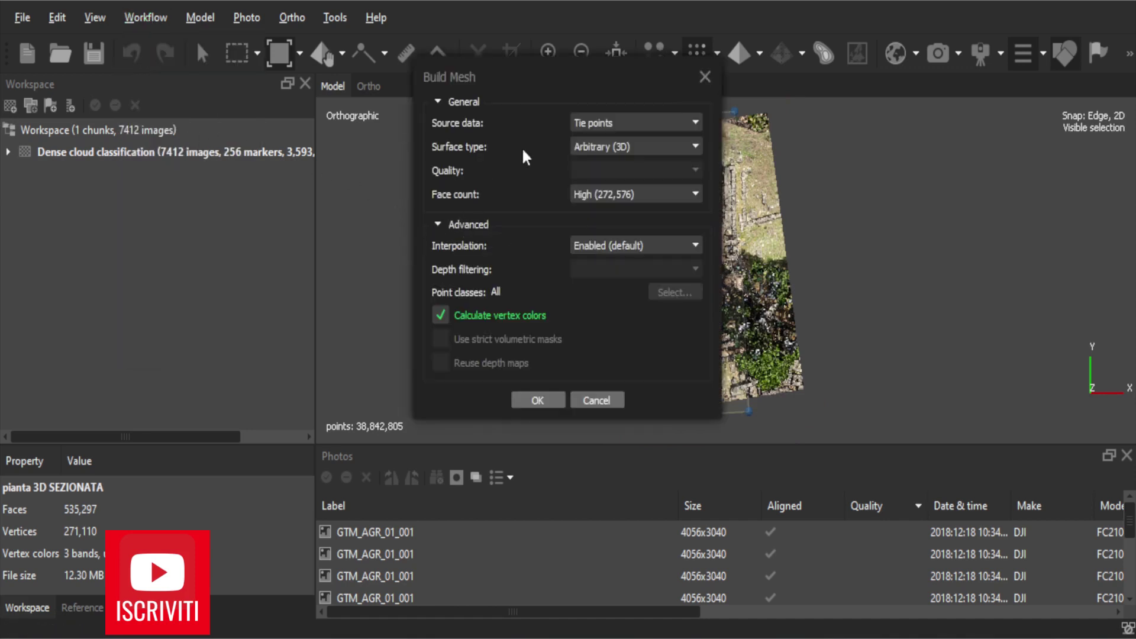
left_click_drag(553, 74, 419, 88)
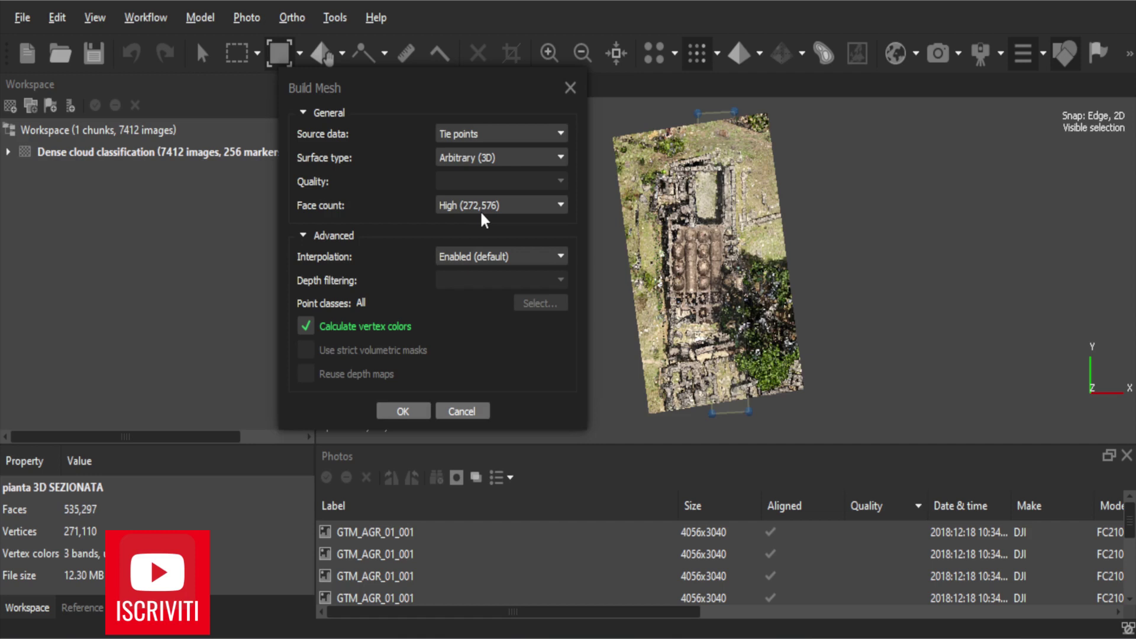
left_click(417, 409)
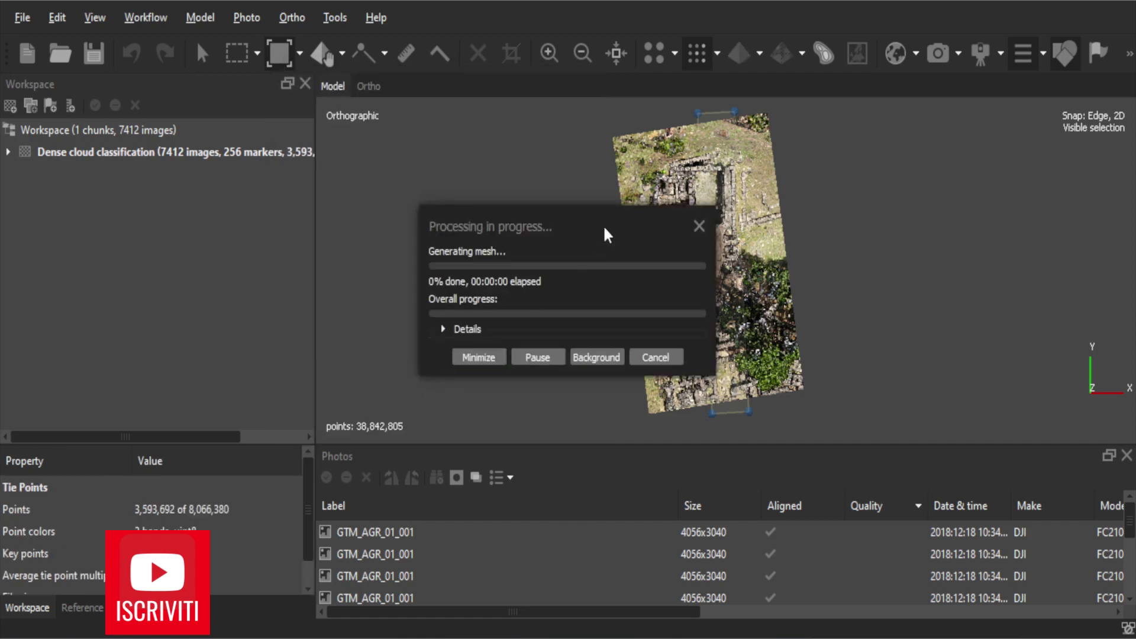
left_click_drag(603, 229, 495, 239)
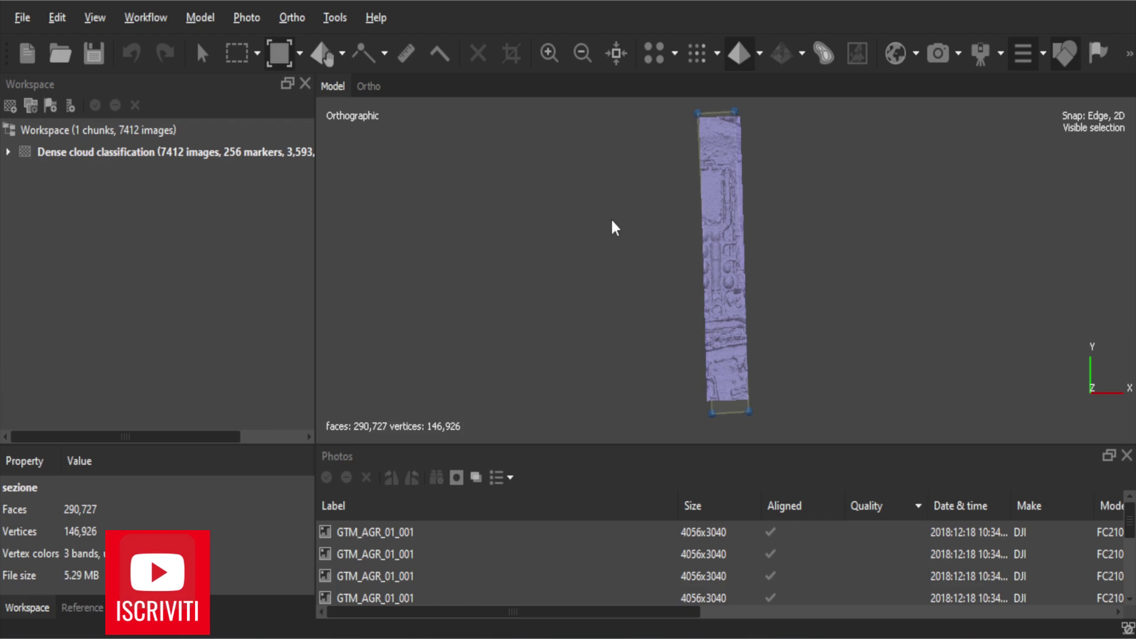
Step: View the new section mesh edge-on from the side and zoom in
key("ctrl+KP_3")
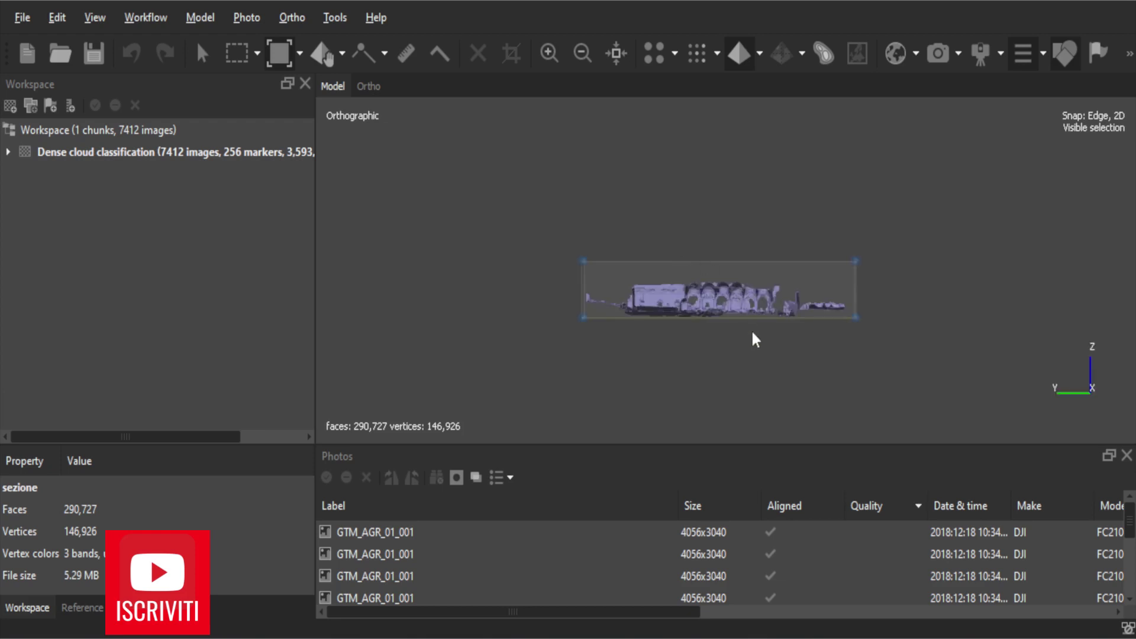
scroll(750, 329, "up", 1)
scroll(747, 309, "up", 1)
scroll(751, 321, "up", 2)
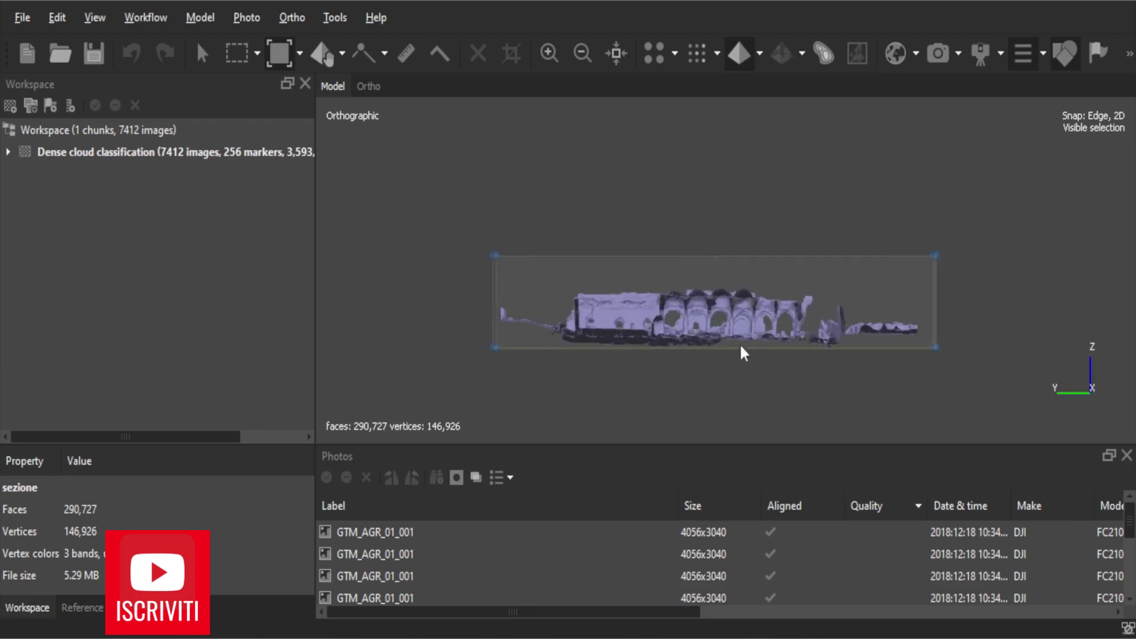
scroll(739, 349, "up", 2)
scroll(734, 354, "up", 1)
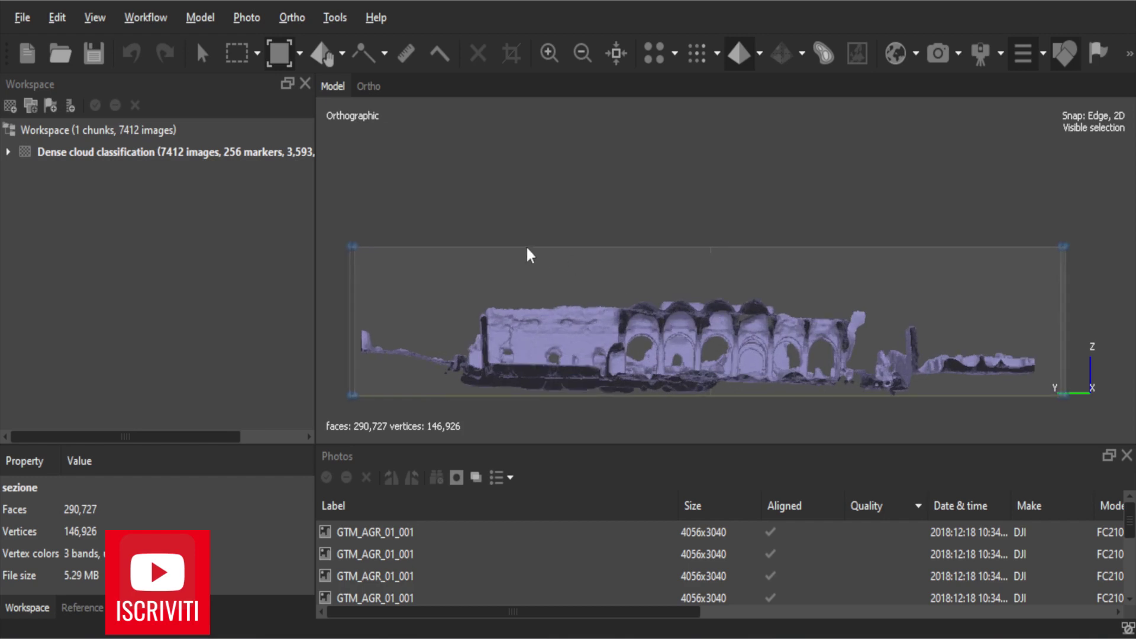
Step: Export the sezione mesh as sezione.obj in the sezione folder with RDN2008 / UTM zone 32N
left_click(22, 18)
mouse_move(48, 197)
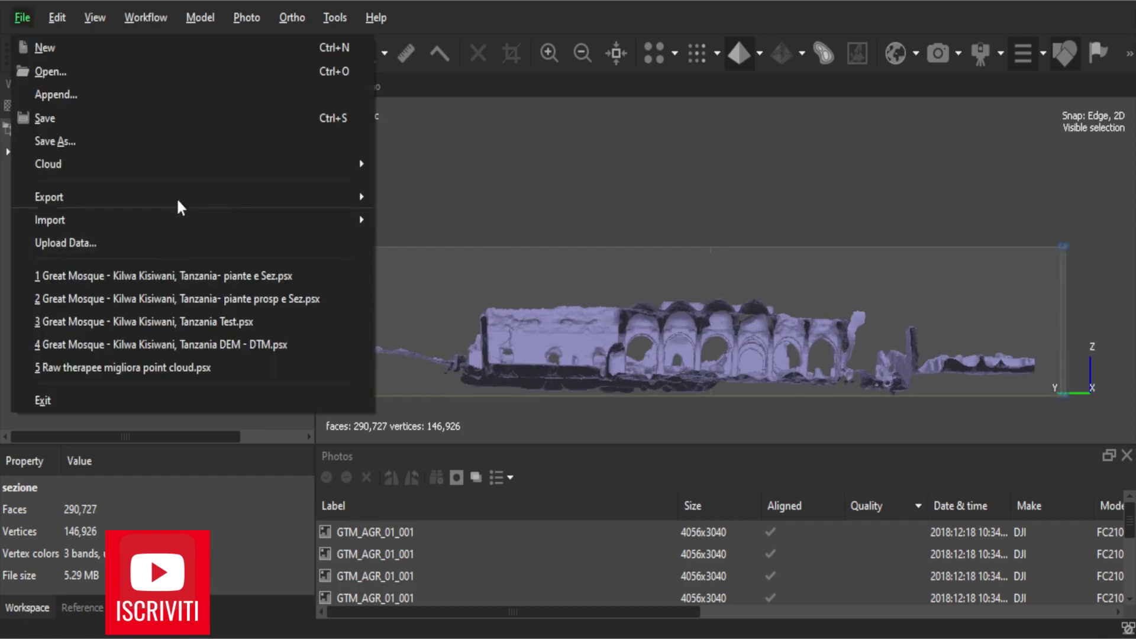
left_click(459, 219)
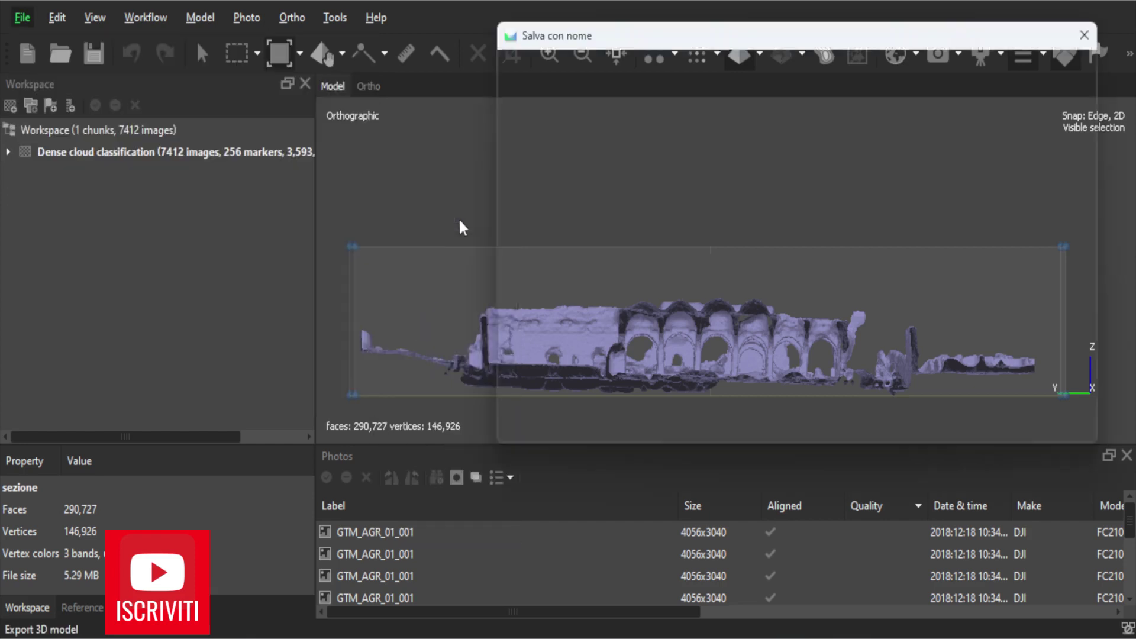
double_click(672, 175)
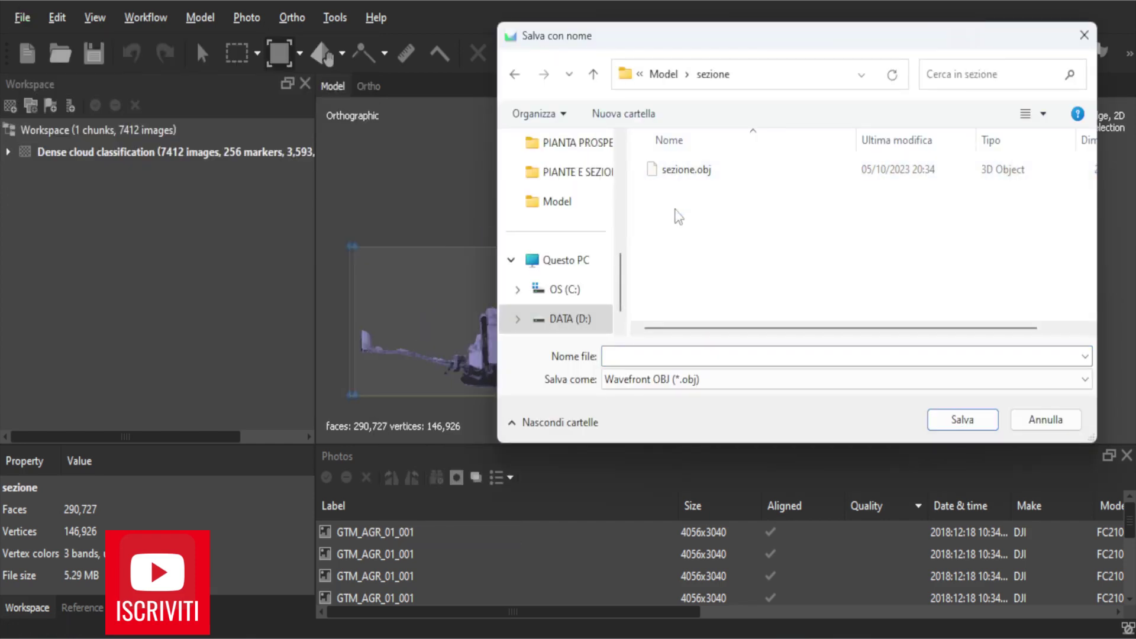
left_click(676, 178)
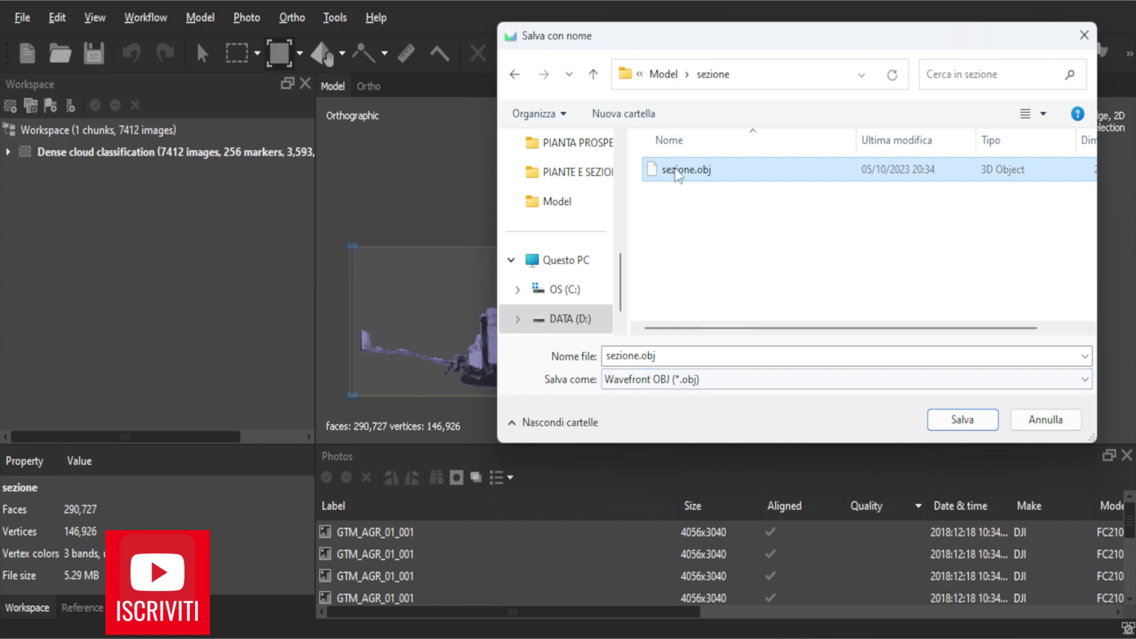
left_click(962, 421)
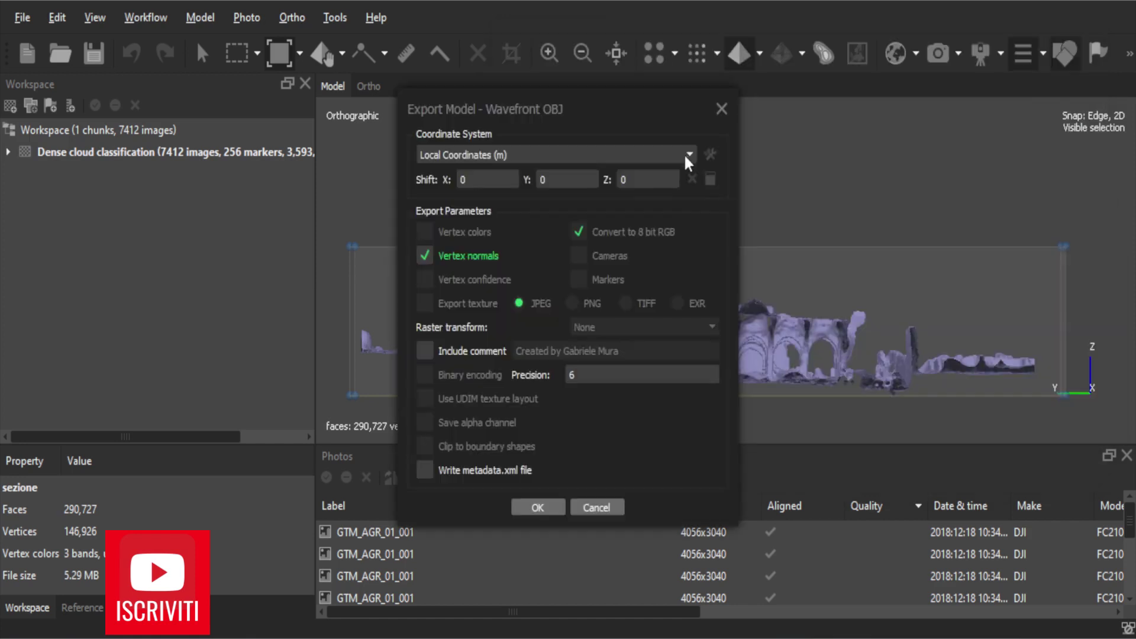
left_click(683, 152)
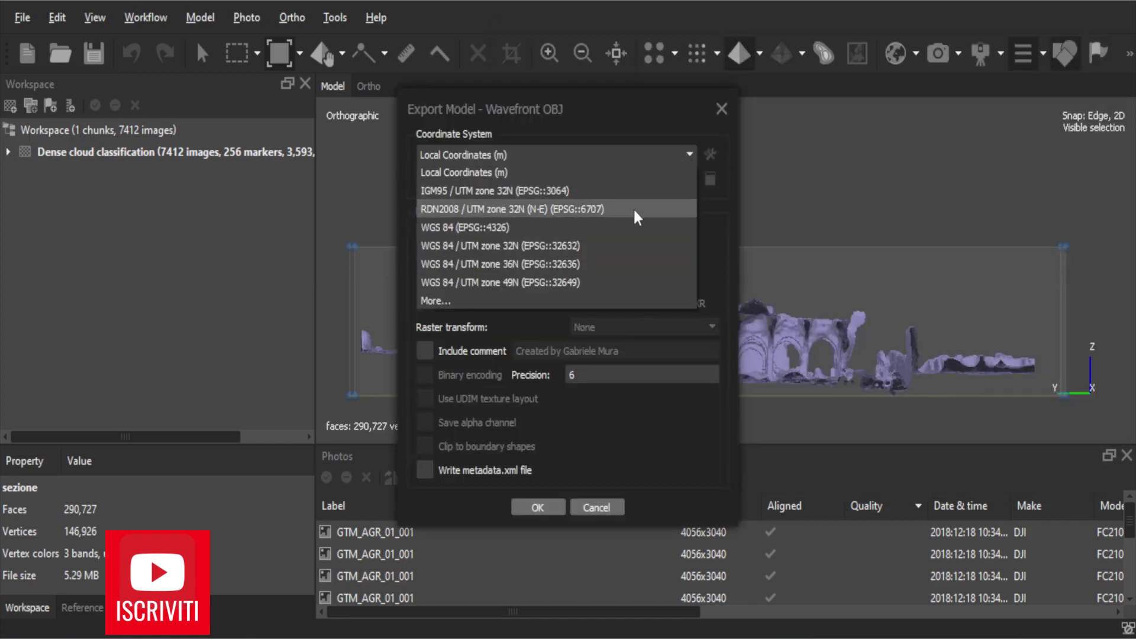
left_click(634, 209)
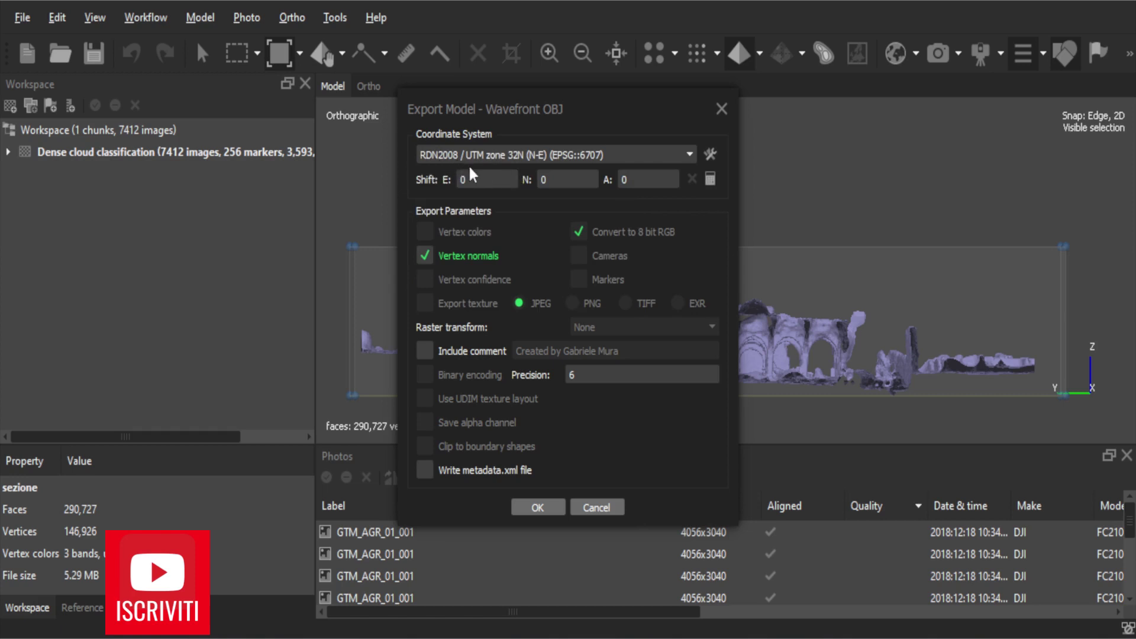
left_click(549, 510)
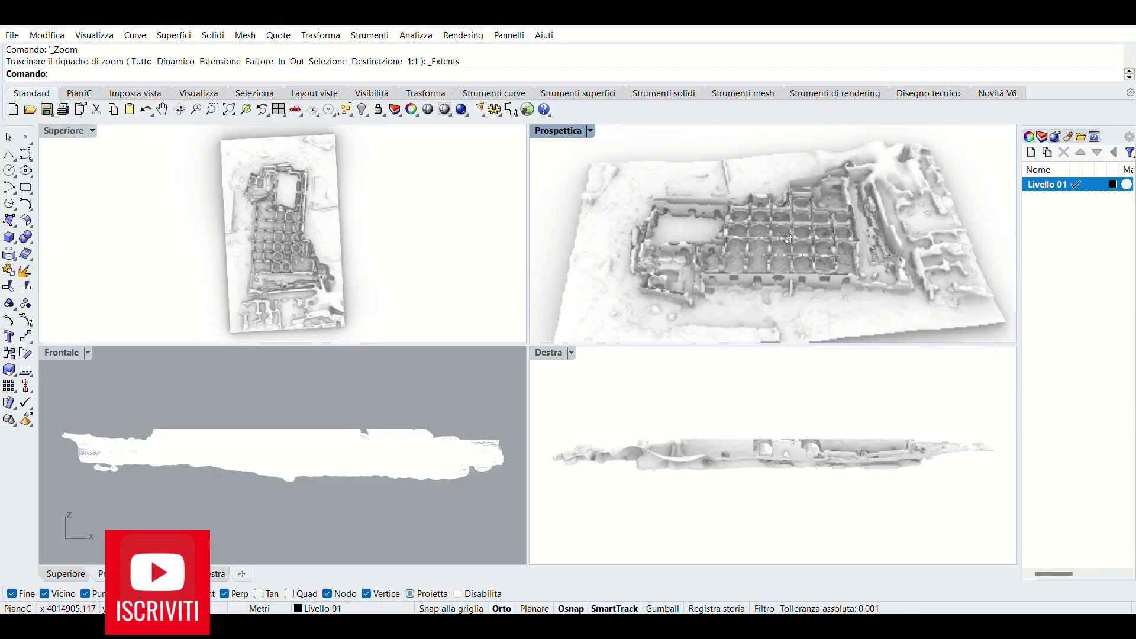
Step: Orbit the Prospettica view around the site mesh and bring up the Disegno tecnico drafting tools
mouse_move(725, 272)
right_mouse_down()
mouse_move(761, 273)
mouse_move(769, 300)
mouse_move(800, 288)
mouse_move(798, 260)
mouse_move(800, 282)
right_mouse_up()
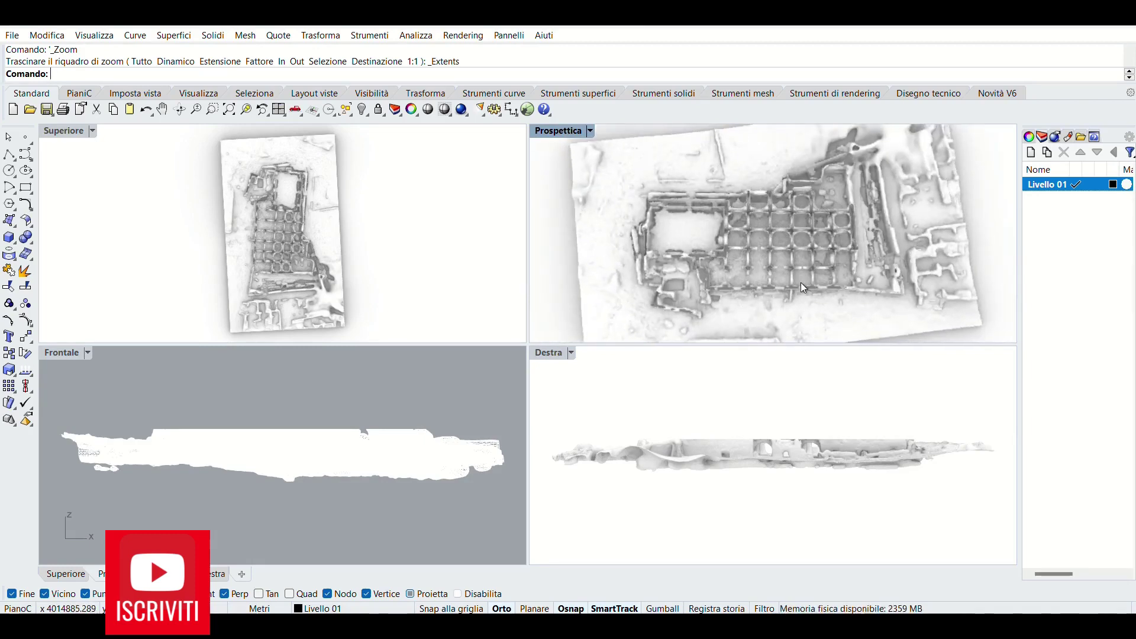
left_click(912, 94)
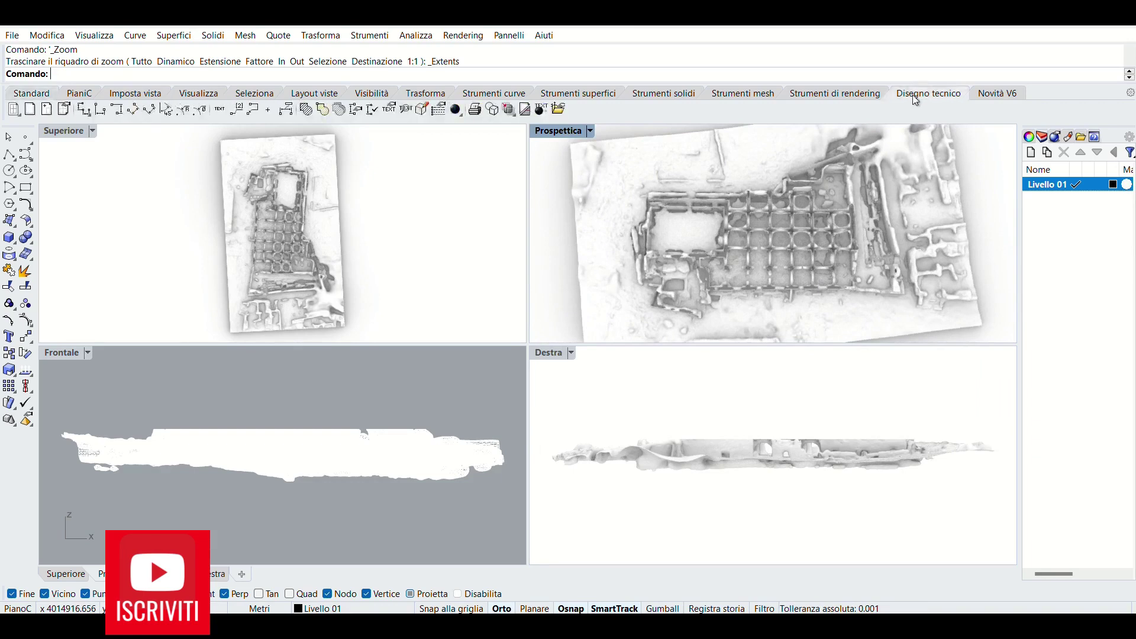
Step: Run Make2D on the site mesh from the Superiore view, outputting to a new layer named Pianta
left_click(425, 109)
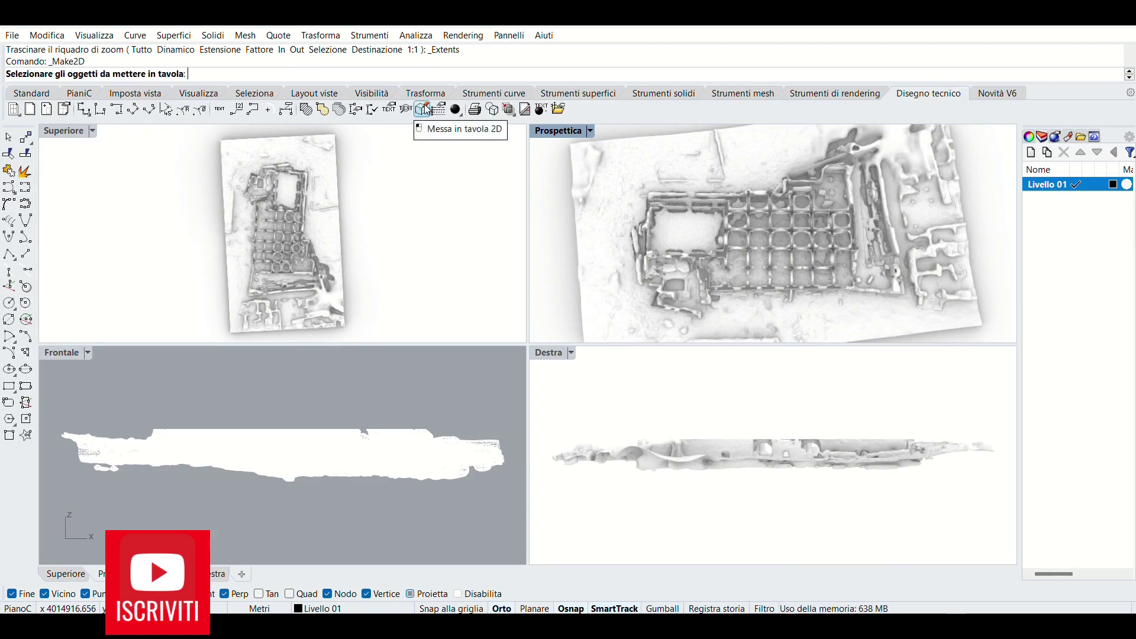
scroll(354, 165, "down", 1)
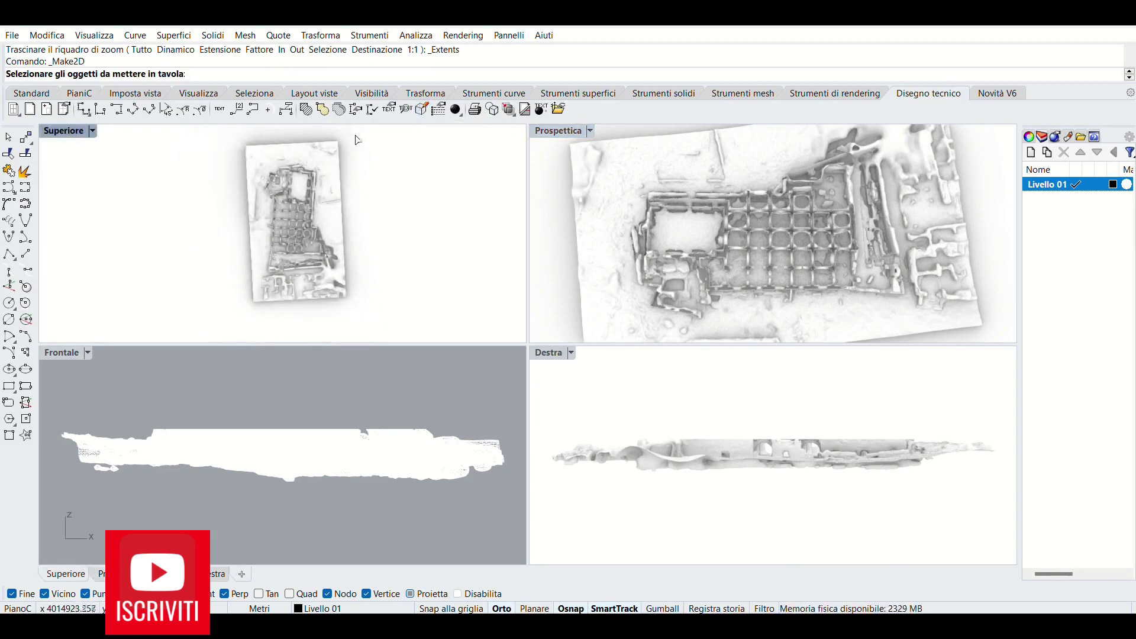
mouse_move(355, 135)
left_mouse_down()
mouse_move(266, 256)
mouse_move(264, 280)
left_mouse_up()
key("Return")
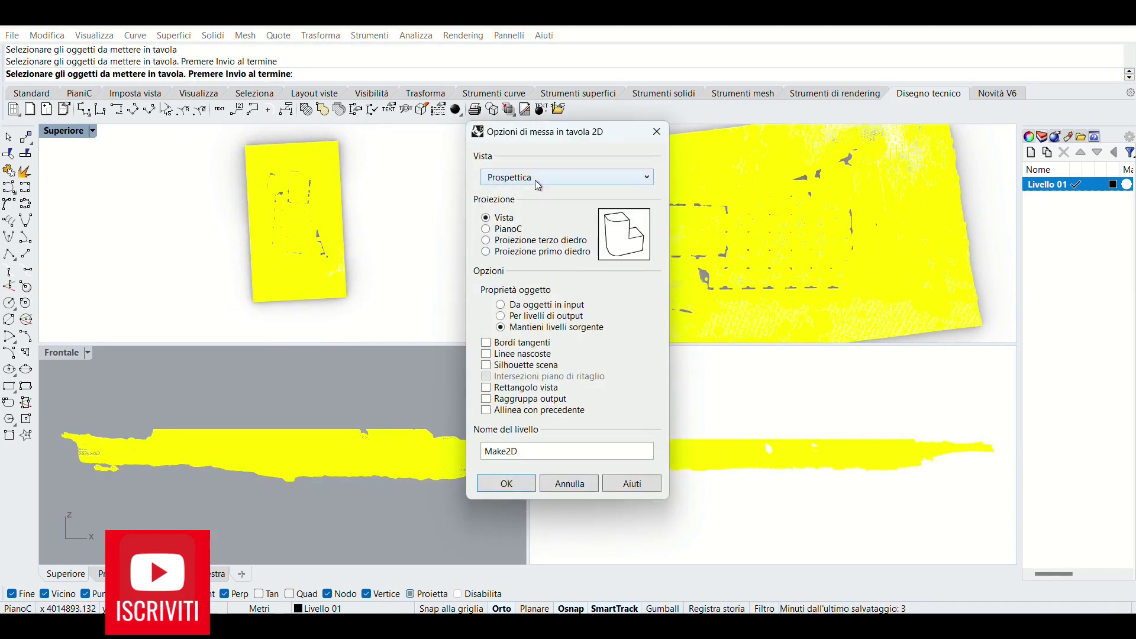
left_click(538, 185)
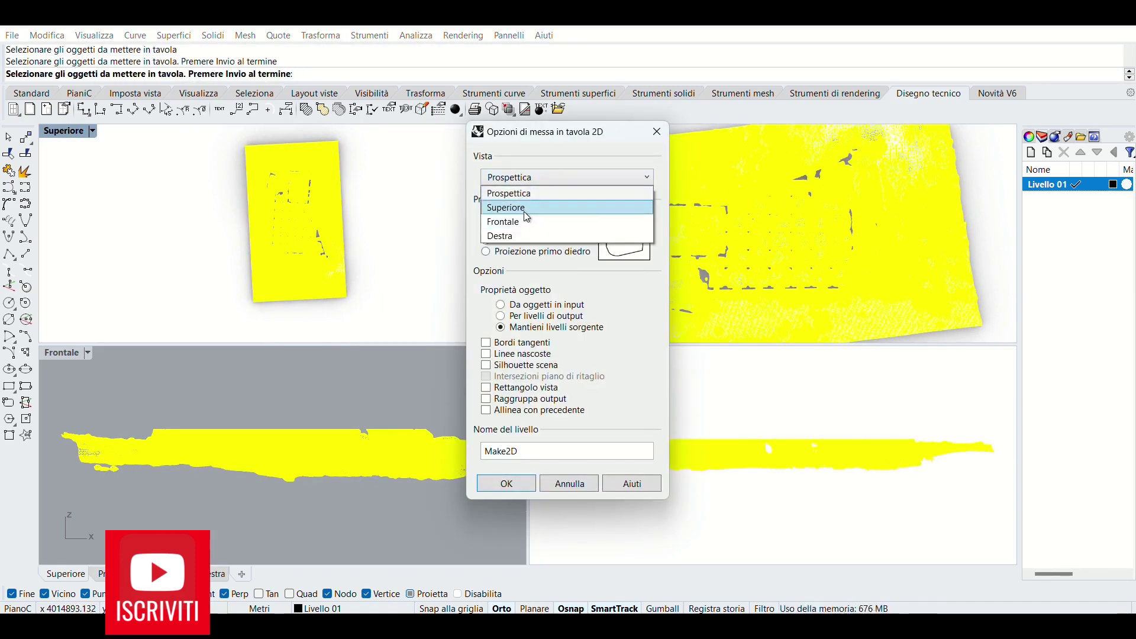
left_click(529, 207)
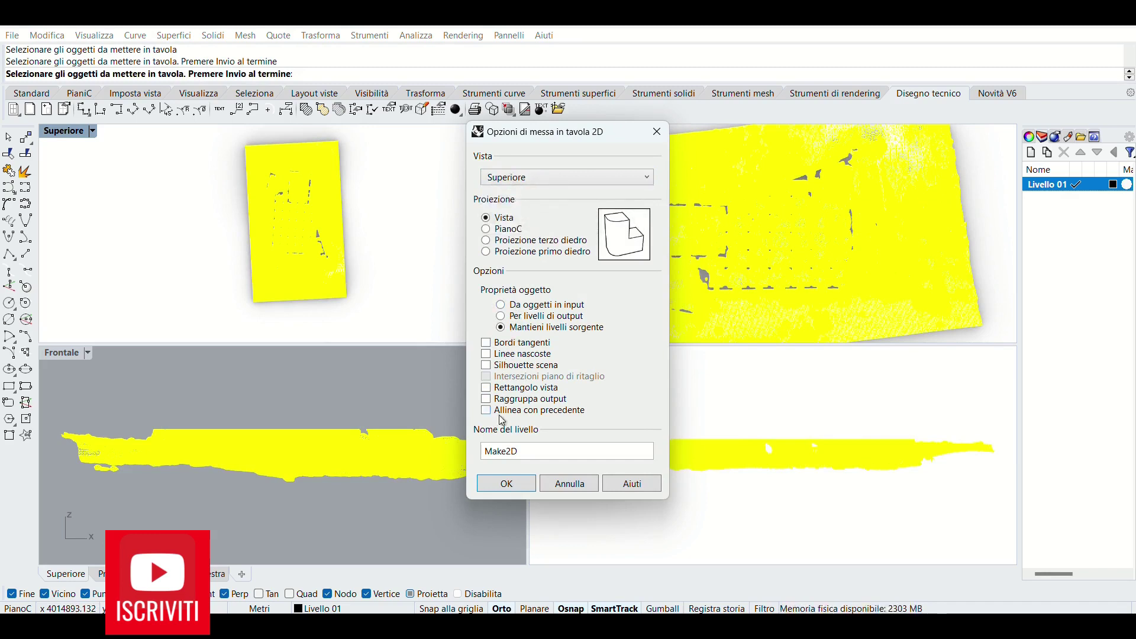
double_click(521, 452)
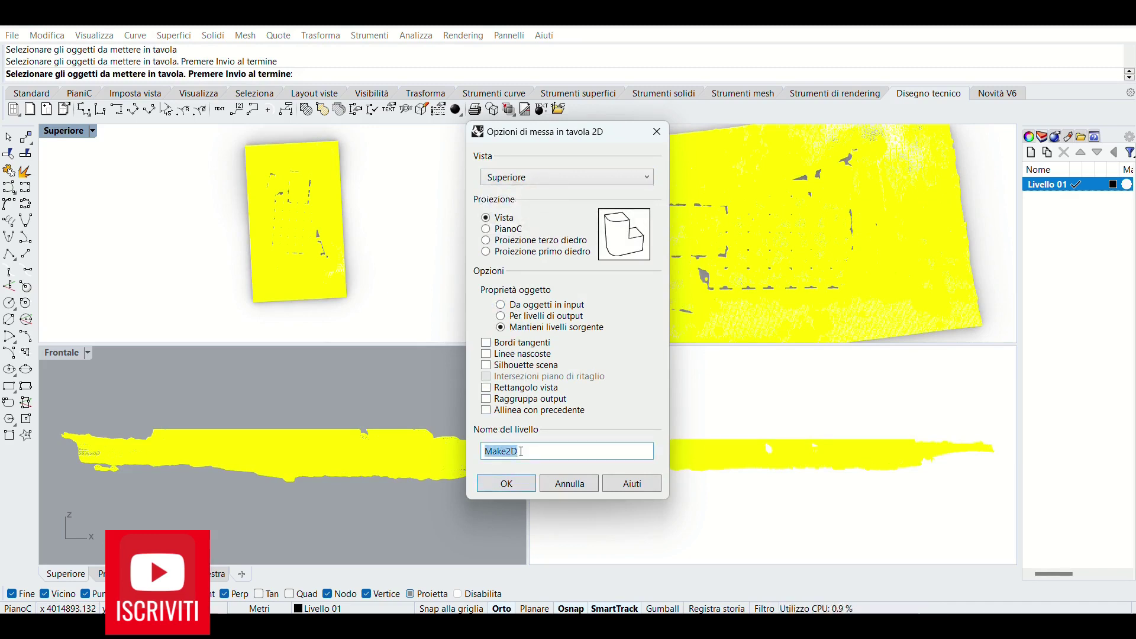
type("Pianta")
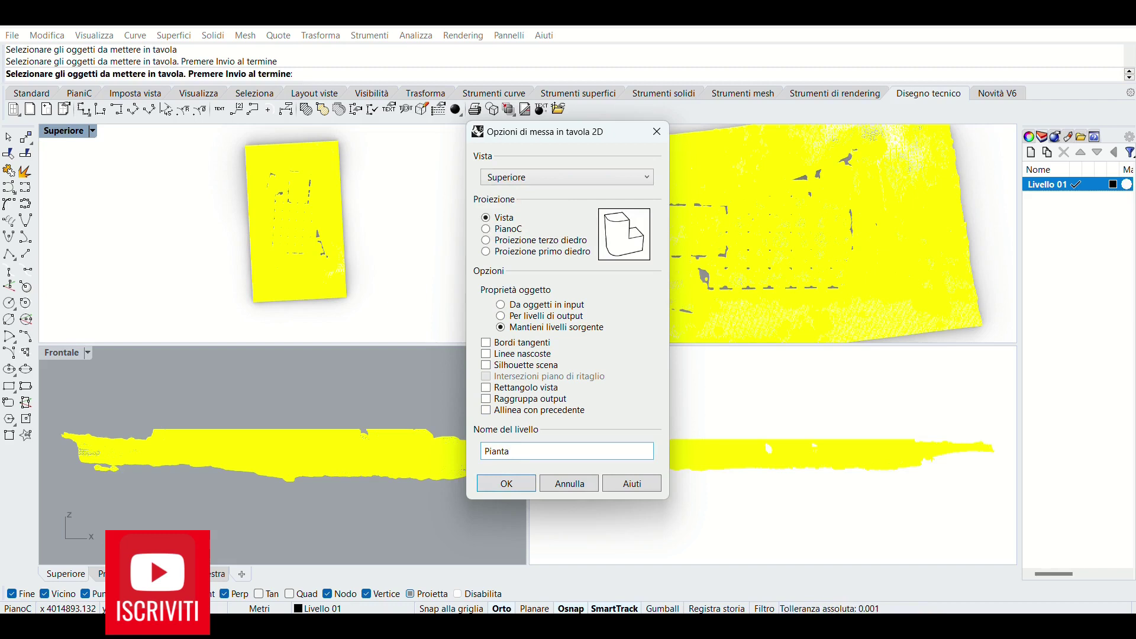
left_click(507, 491)
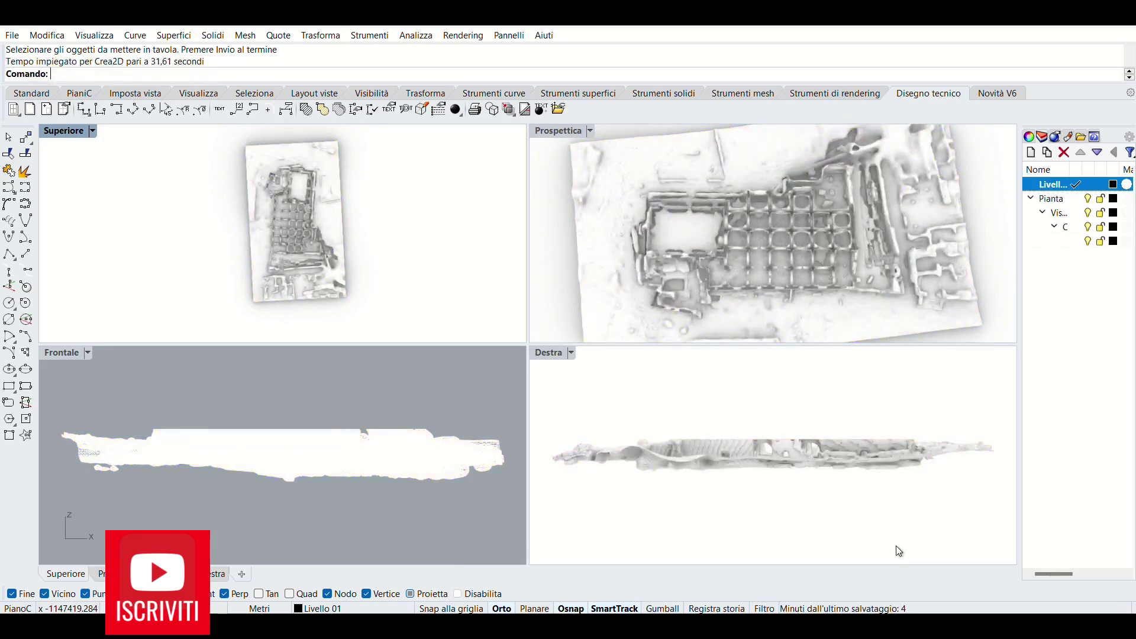
Step: Make Pianta current, hide Livello 01's mesh, and set the top, perspective and right views to Wireframe
left_click(1075, 198)
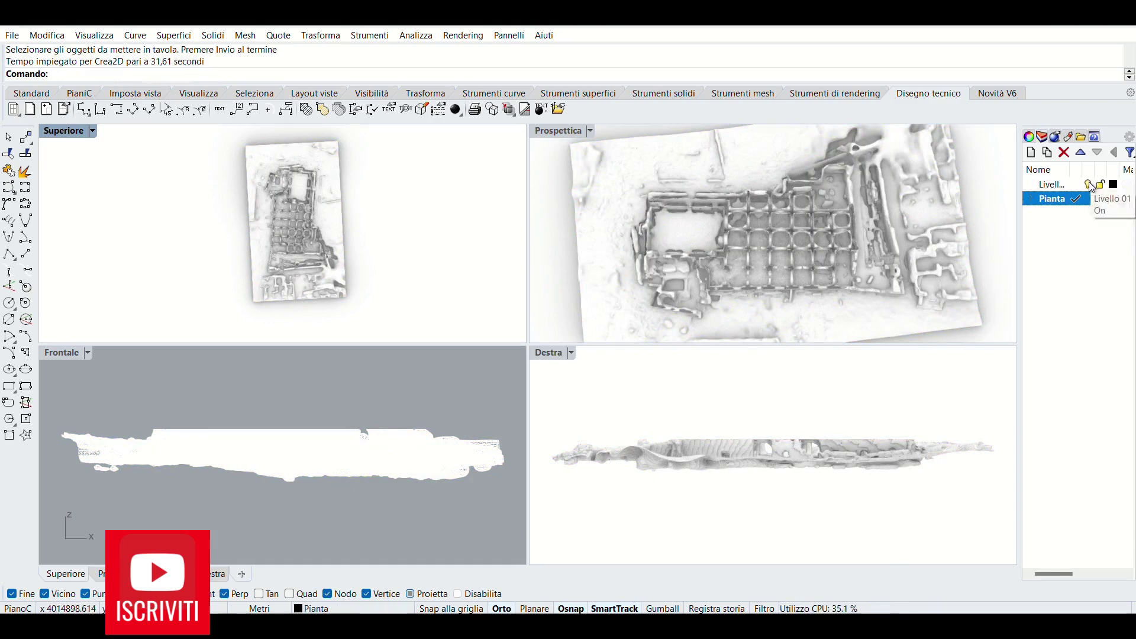
left_click(1089, 183)
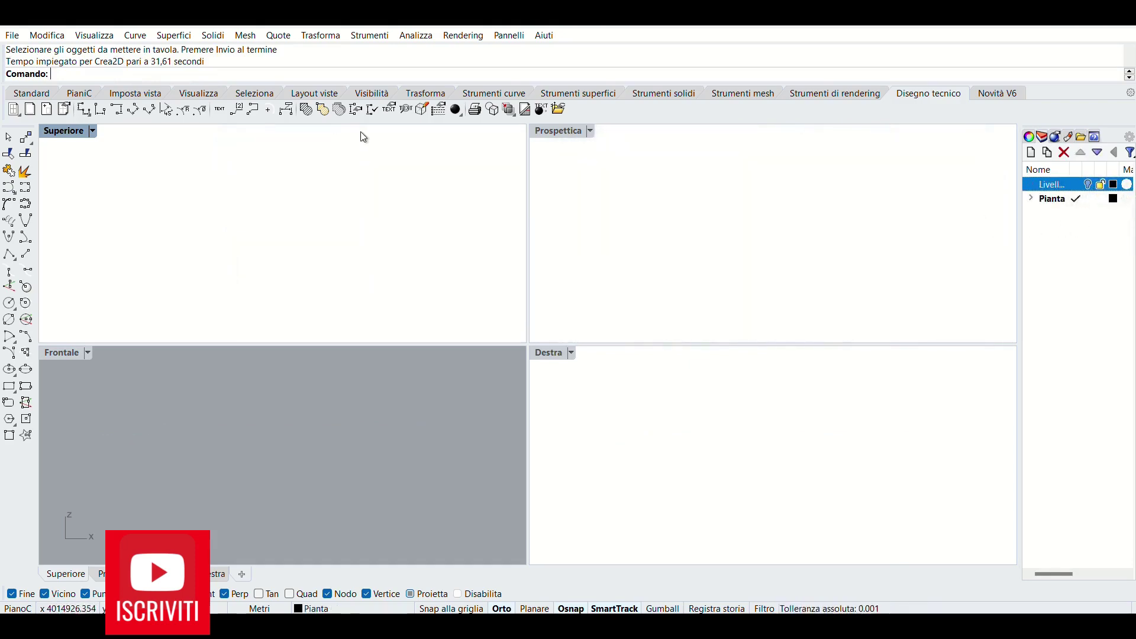
key("ctrl+alt+s")
left_click(92, 131)
left_click(131, 159)
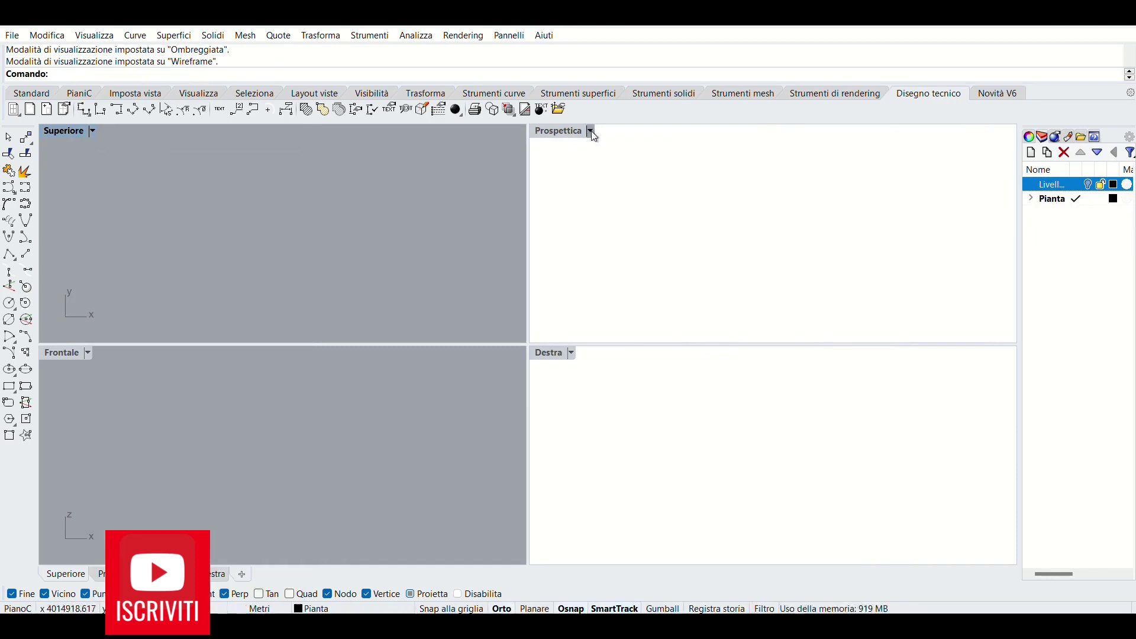
left_click(589, 131)
left_click(636, 160)
left_click(571, 352)
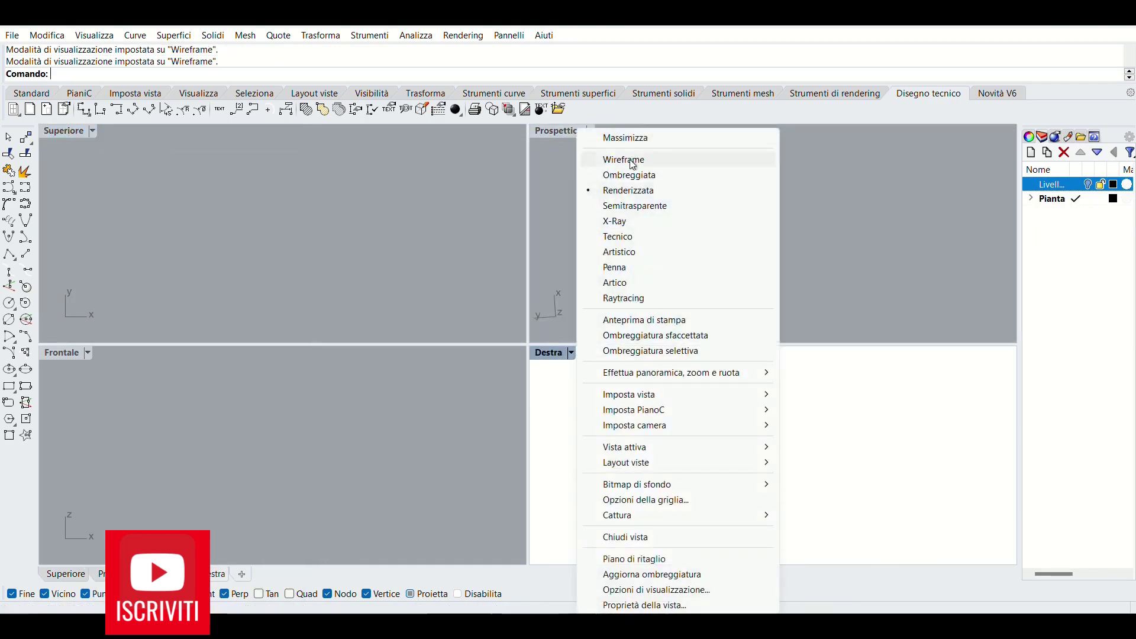
left_click(633, 159)
Step: Zoom Extents in each viewport, then maximize the Superiore view to fill the workspace
left_click(72, 134)
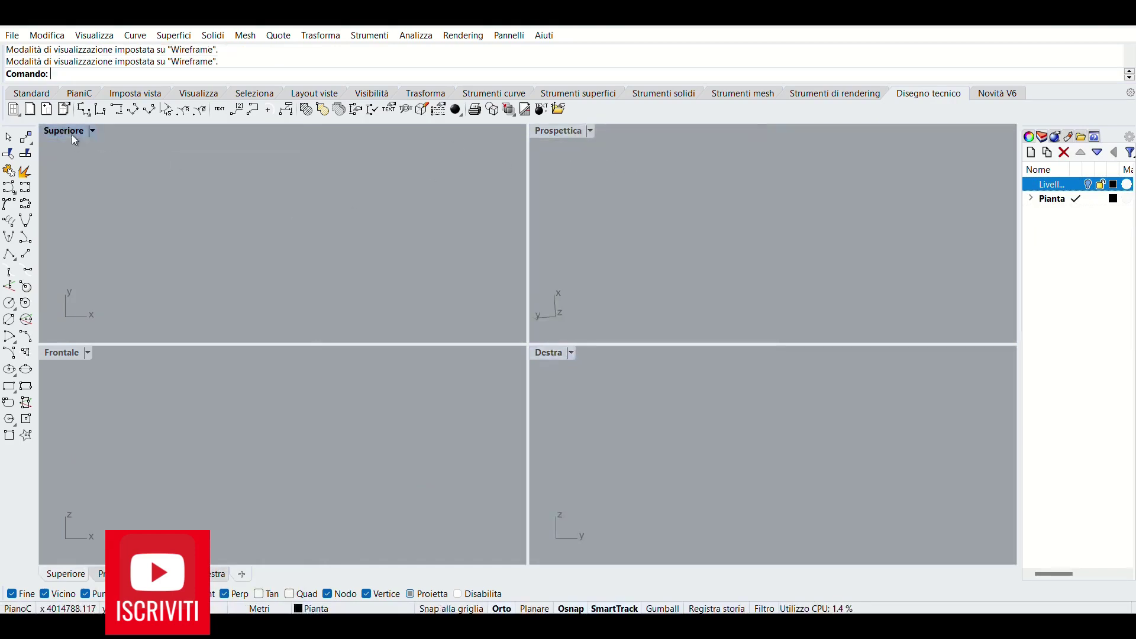
left_click(32, 93)
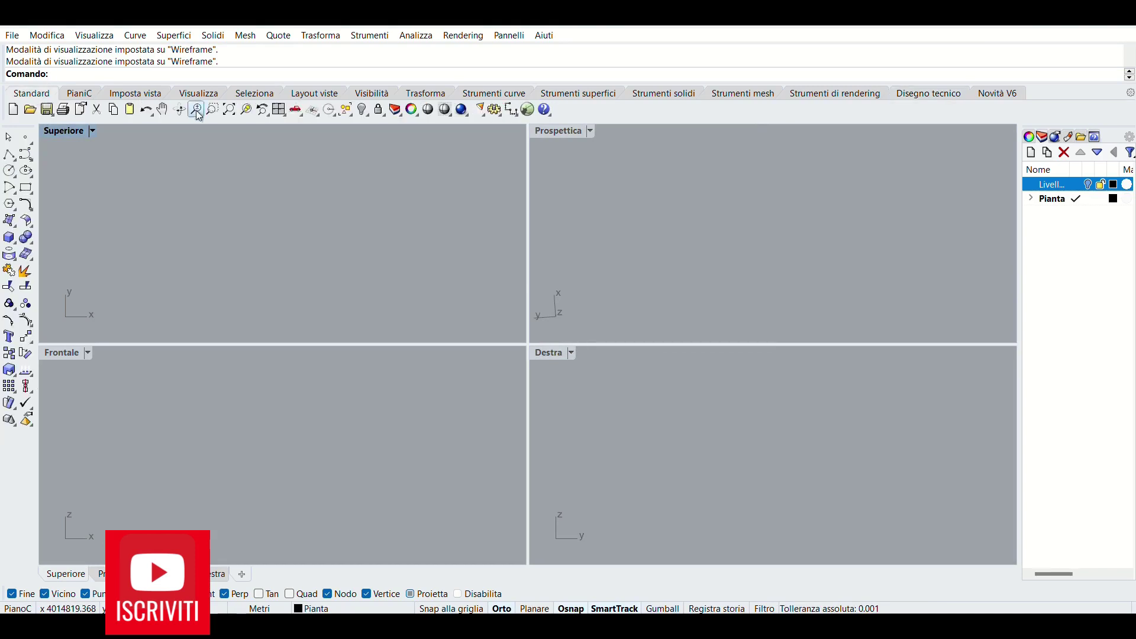
left_click(229, 110)
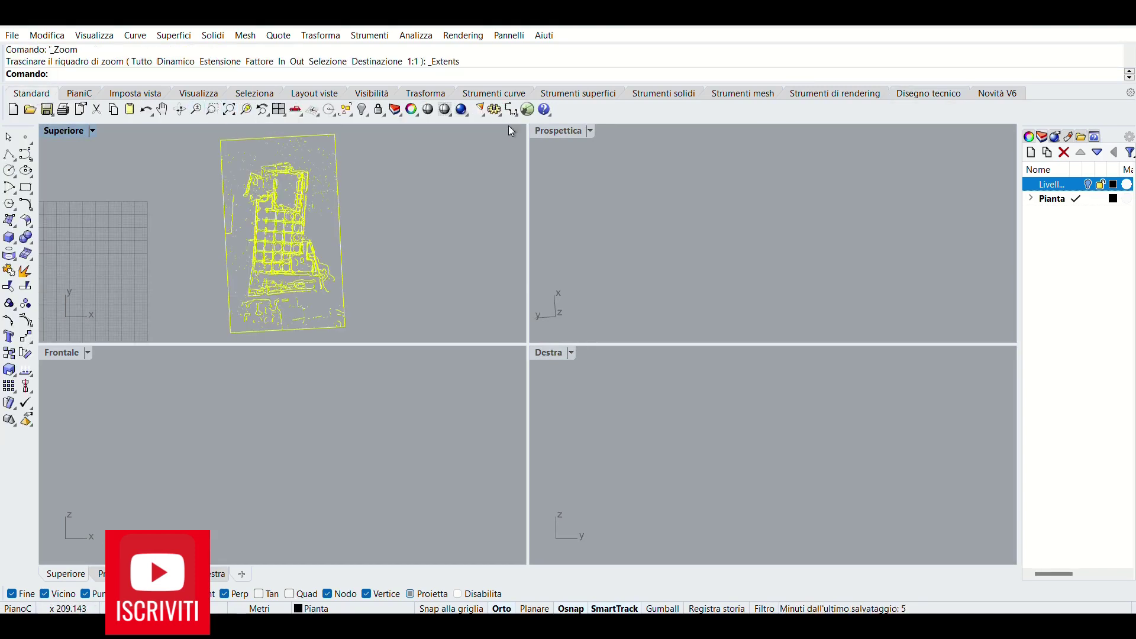
left_click(72, 353)
left_click(235, 112)
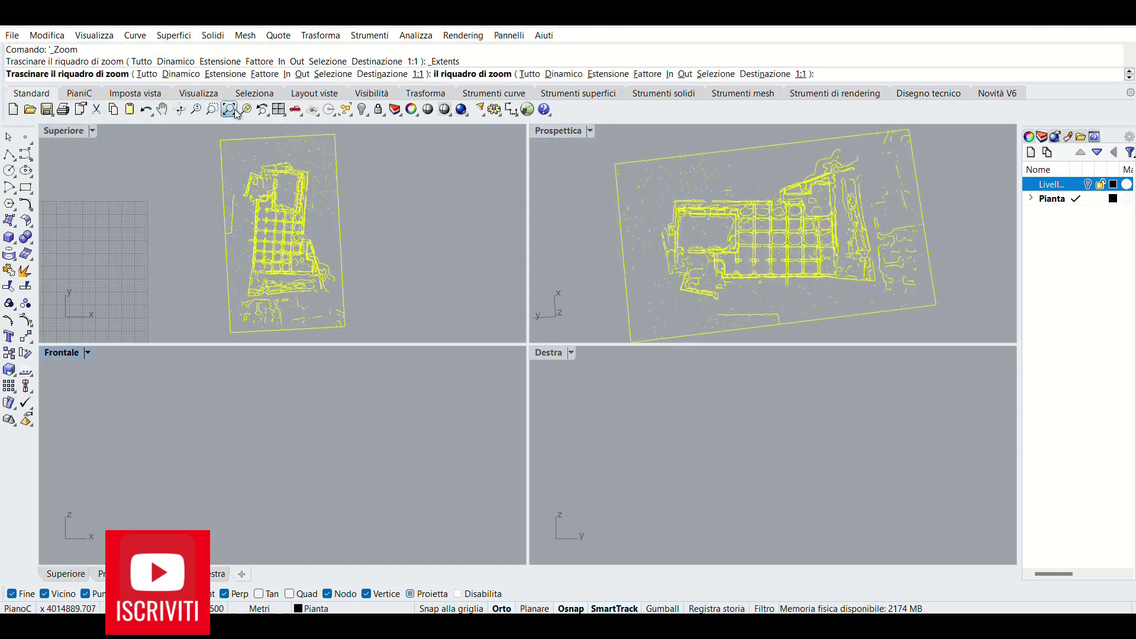
left_click(547, 354)
left_click(230, 110)
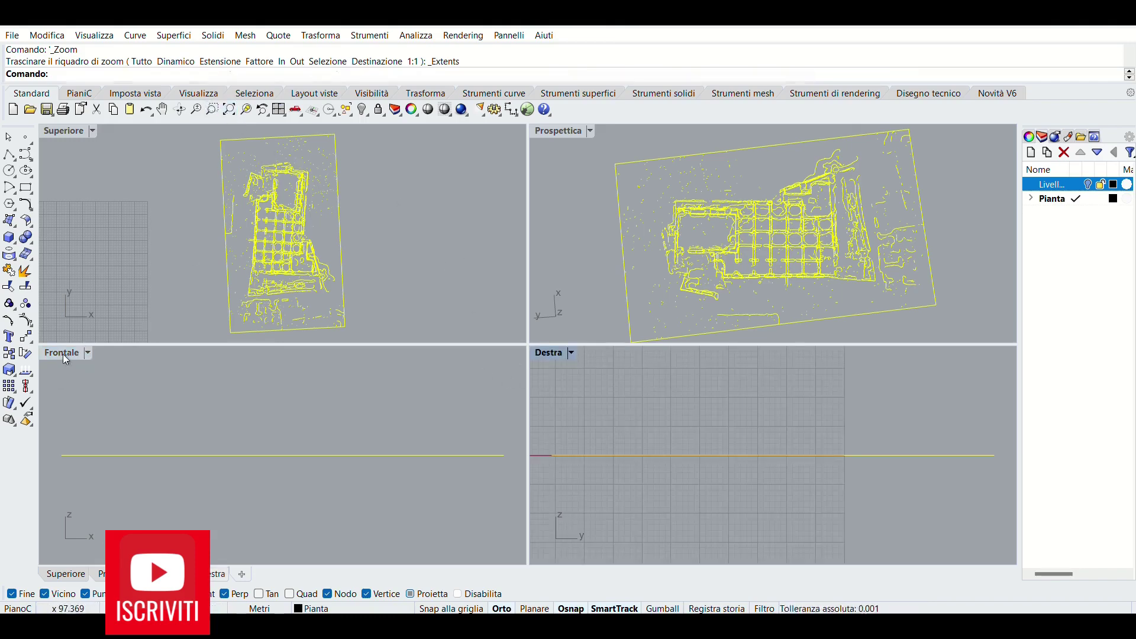
left_click(63, 354)
left_click(230, 110)
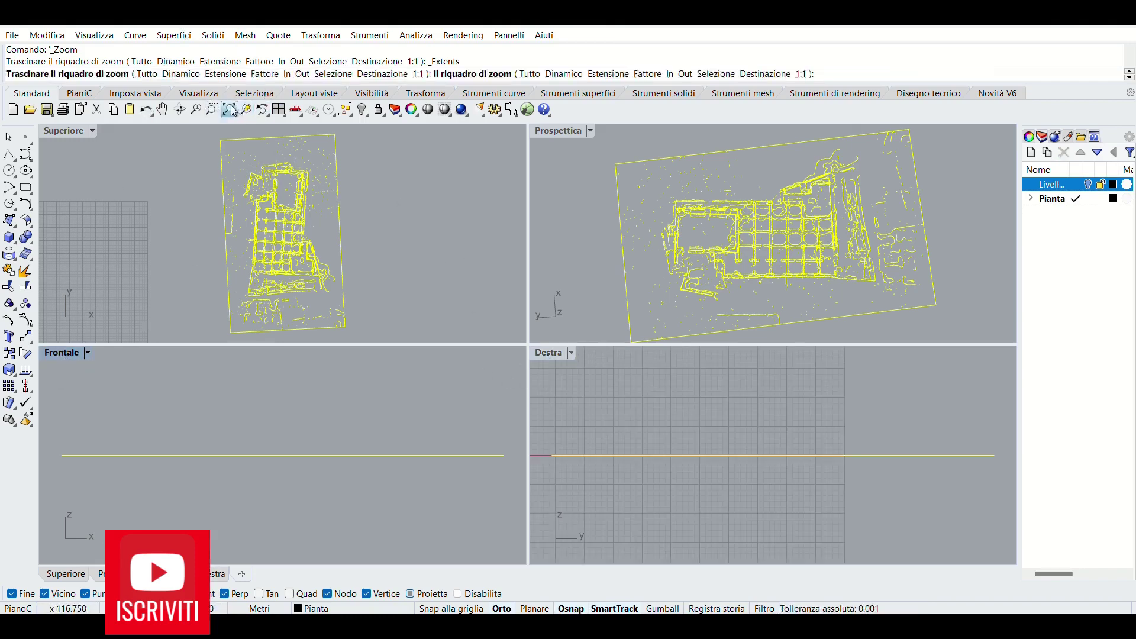
double_click(61, 132)
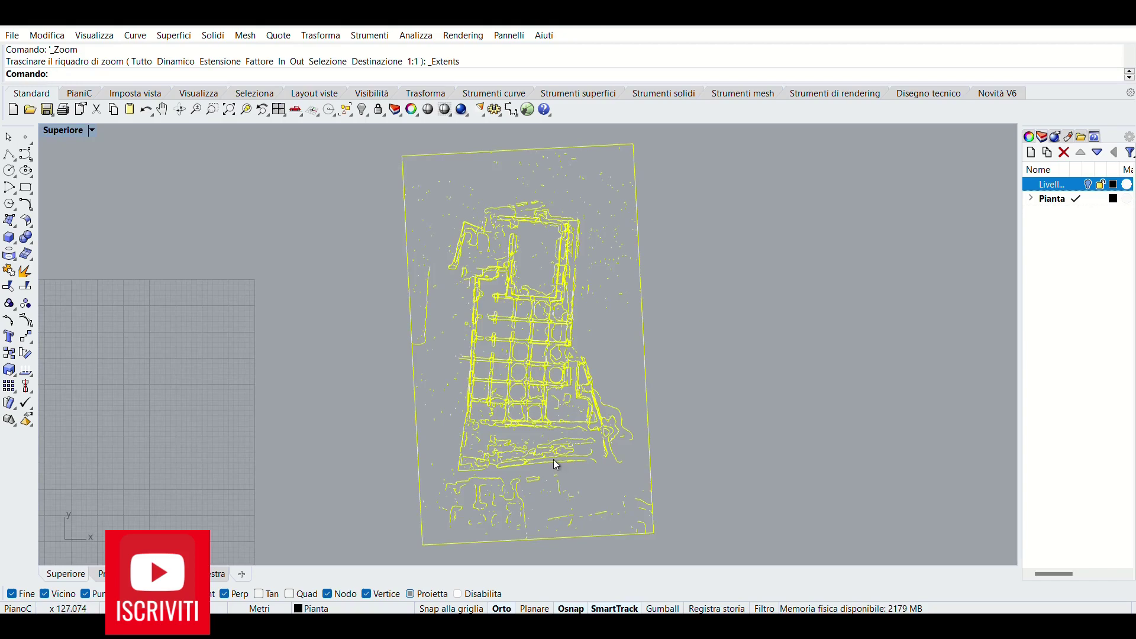
Step: Create a new layer named Ricalco with its colour set to red (Rosso)
scroll(570, 349, "up", 2)
left_click(1030, 152)
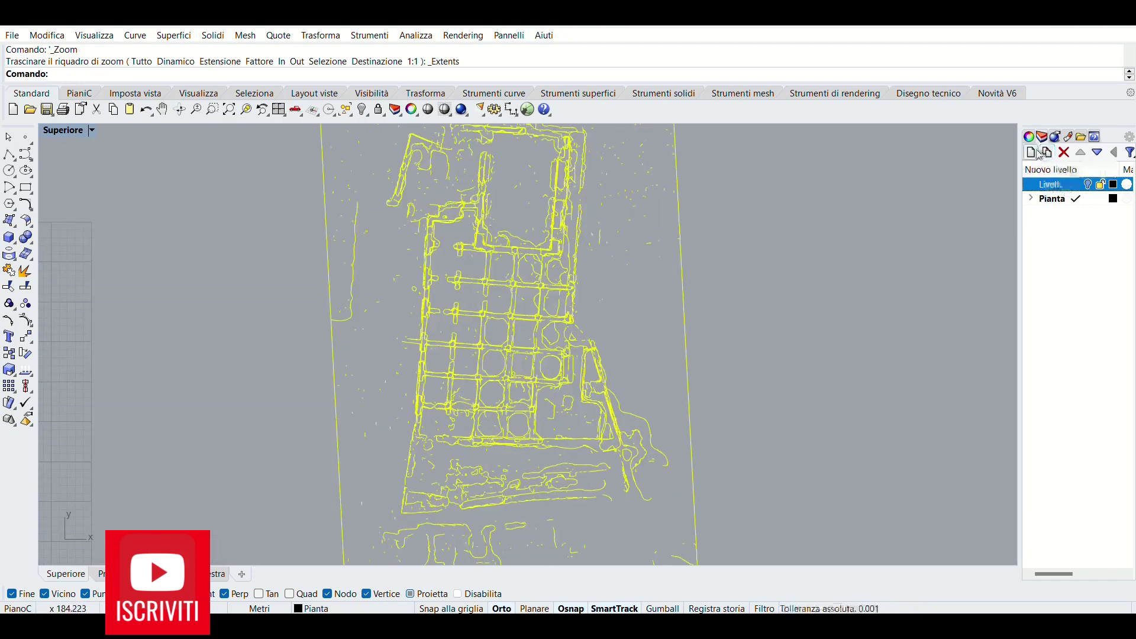
type("Ricalco")
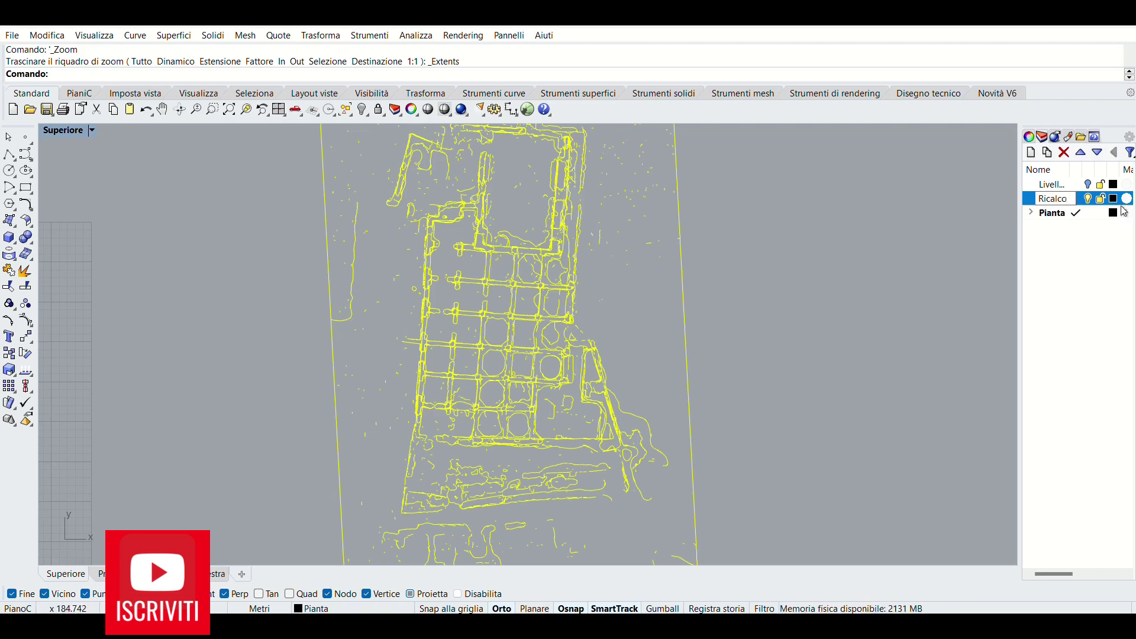
left_click(1114, 200)
left_click(709, 192)
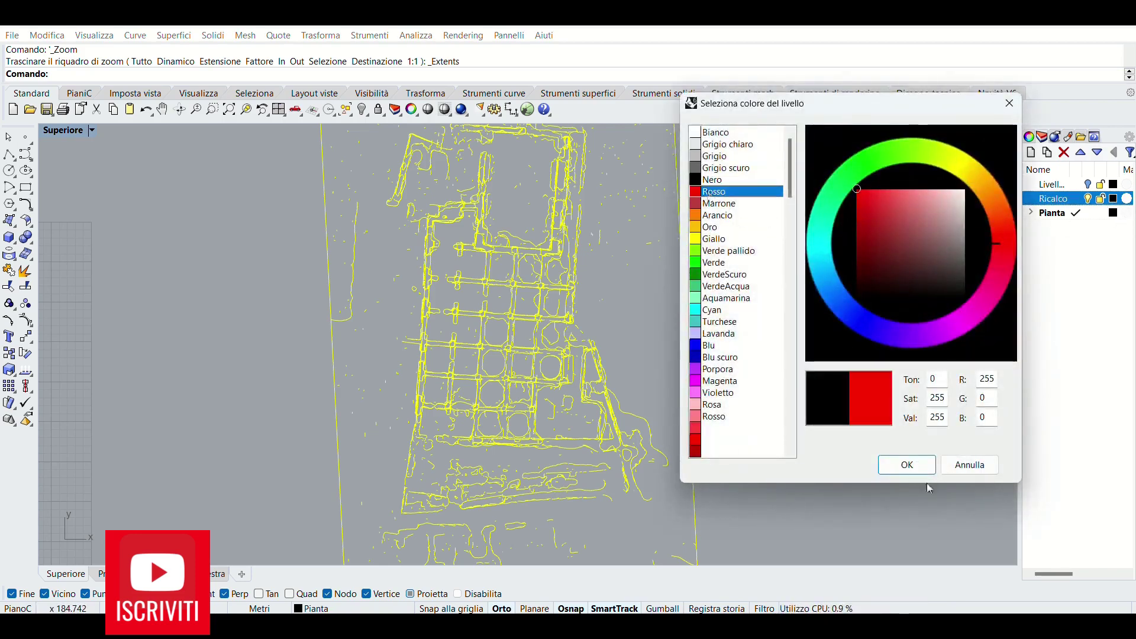
left_click(911, 465)
Step: Begin moving the Pianta plan linework, picking its reference point on the plan
scroll(416, 474, "up", 2)
scroll(419, 474, "up", 2)
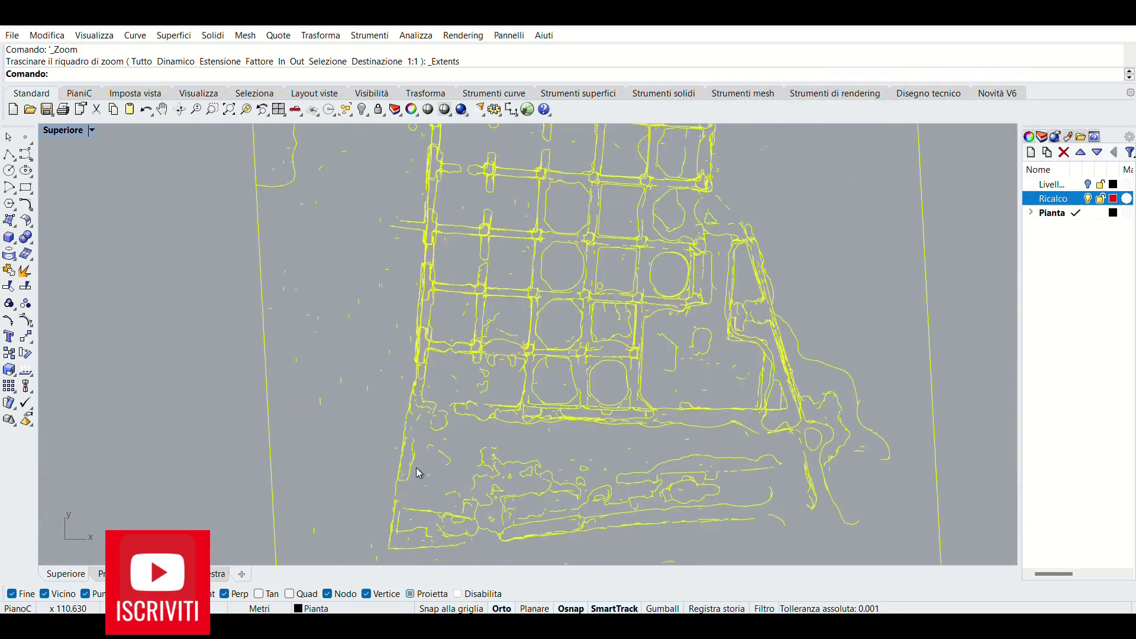
scroll(419, 474, "up", 2)
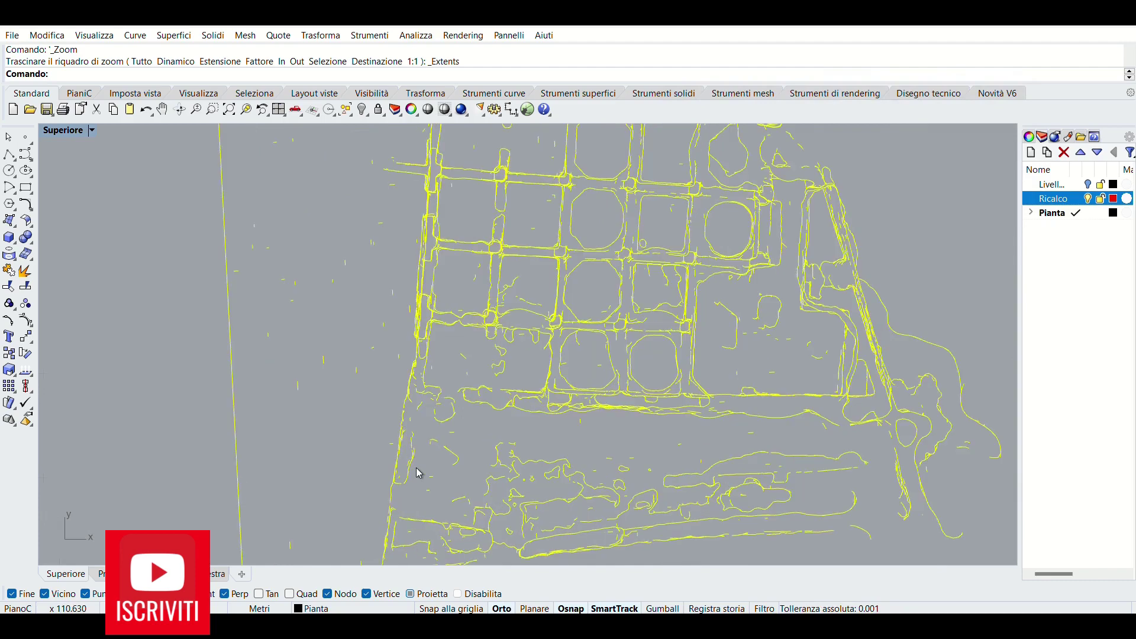
left_click(26, 337)
left_click(415, 336)
Step: Finish moving the Pianta plan linework to the origin, 0,0
type("0")
key("Return")
type("0")
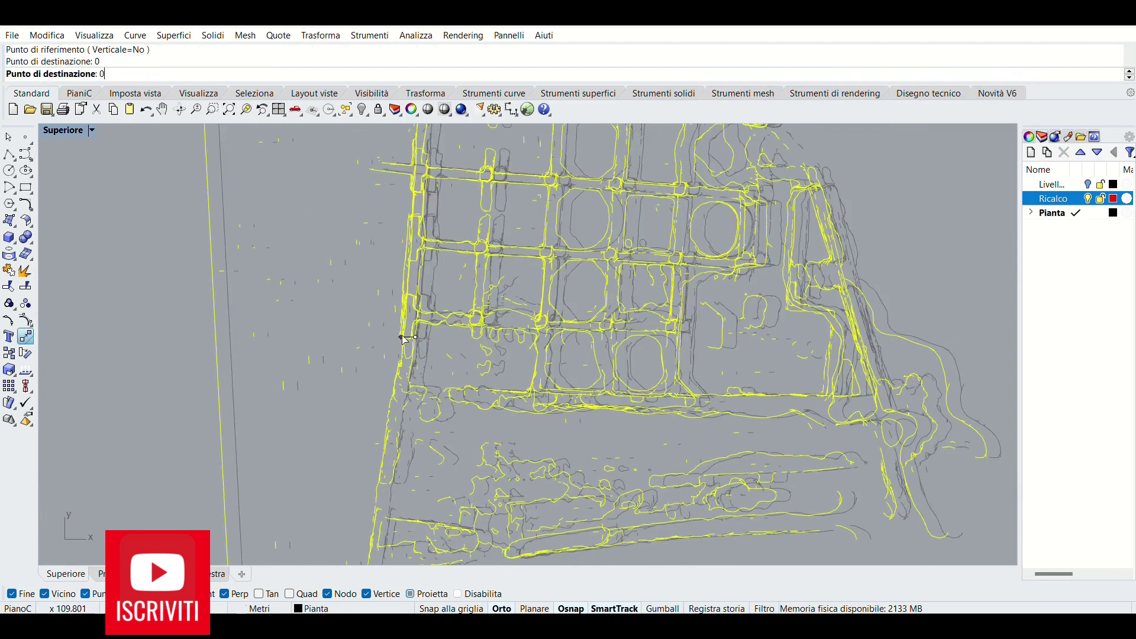
key("Return")
Step: Rotate all plan curves about the wall corner so the main wall runs vertically
key("ctrl+shift+e")
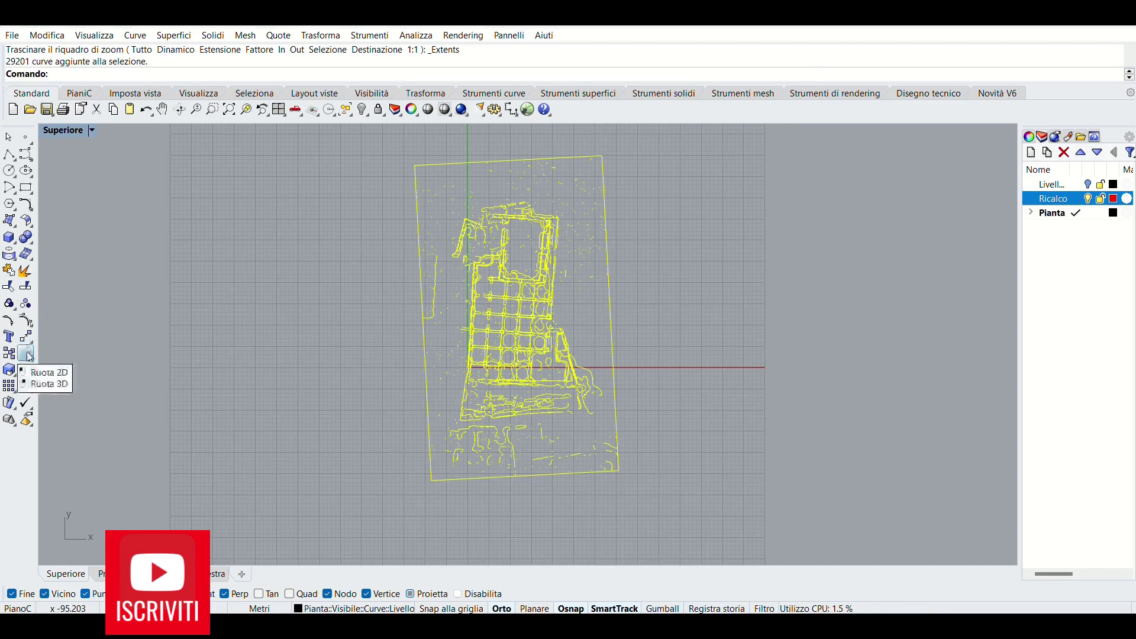
left_click(26, 357)
scroll(515, 378, "up", 2)
scroll(410, 367, "up", 2)
scroll(410, 367, "up", 1)
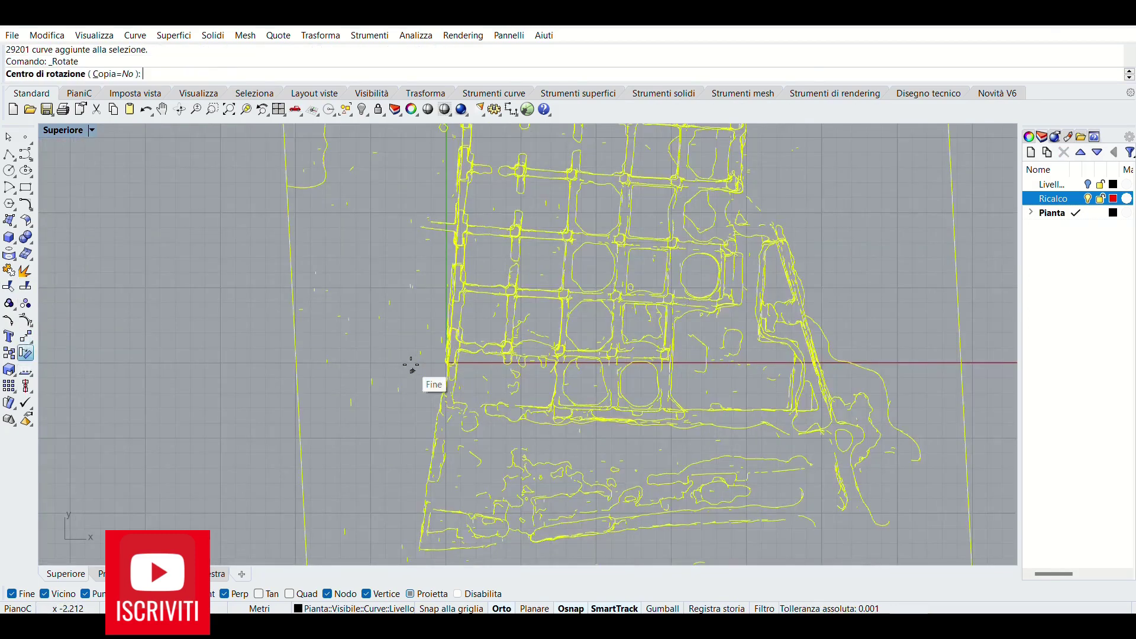
scroll(460, 357, "up", 3)
left_click(489, 359)
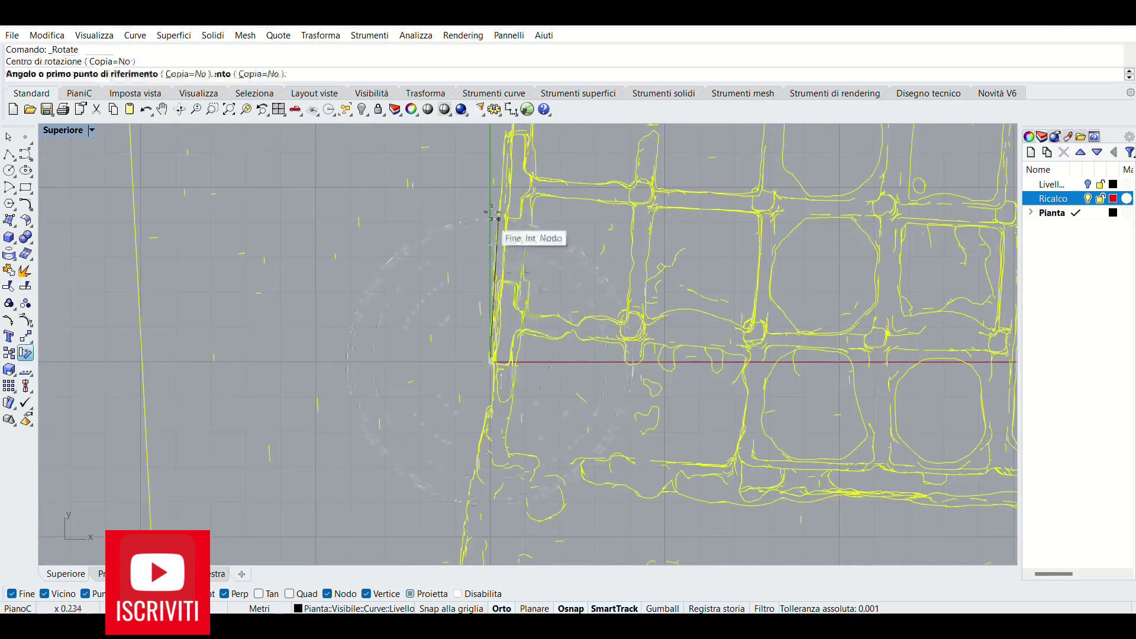
left_click(495, 209)
scroll(485, 204, "up", 1)
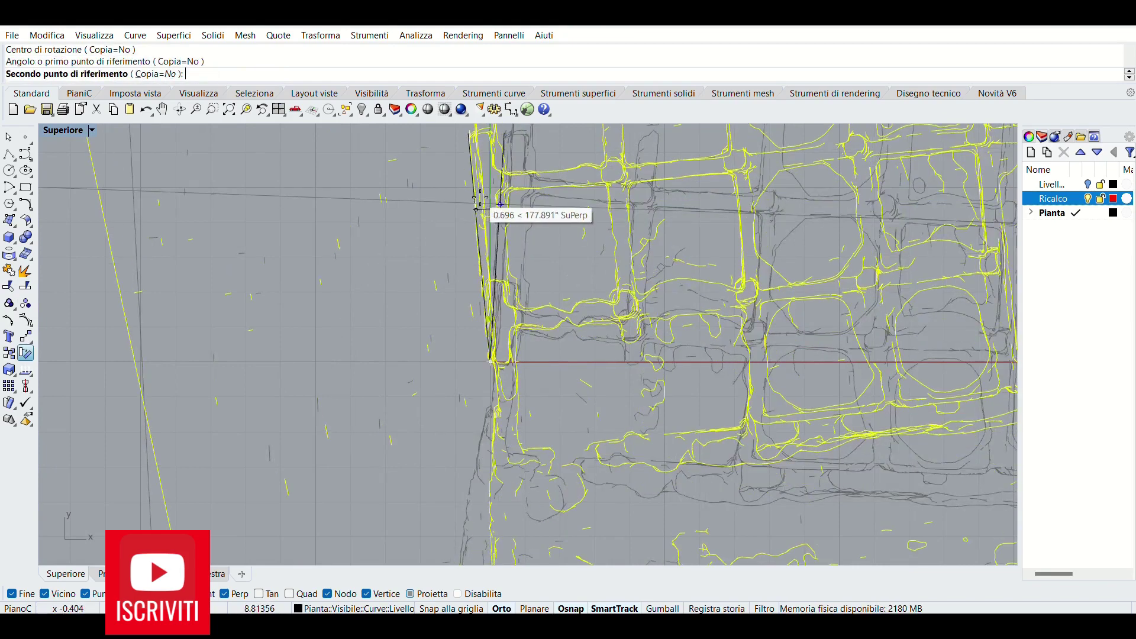
scroll(482, 201, "up", 1)
scroll(482, 201, "up", 1)
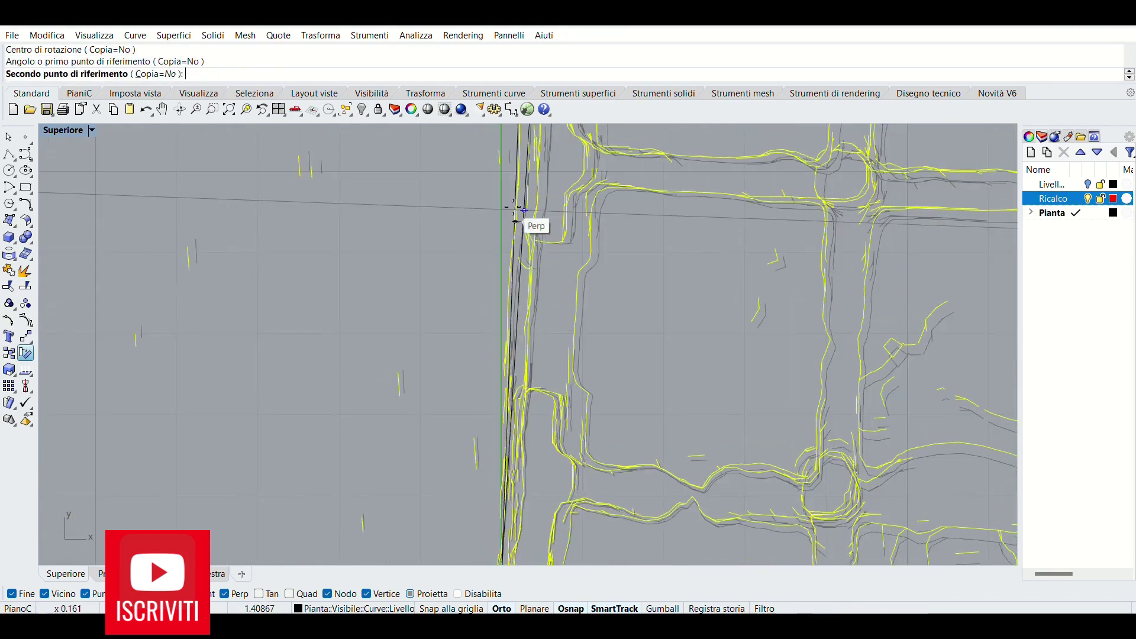
left_click(501, 205)
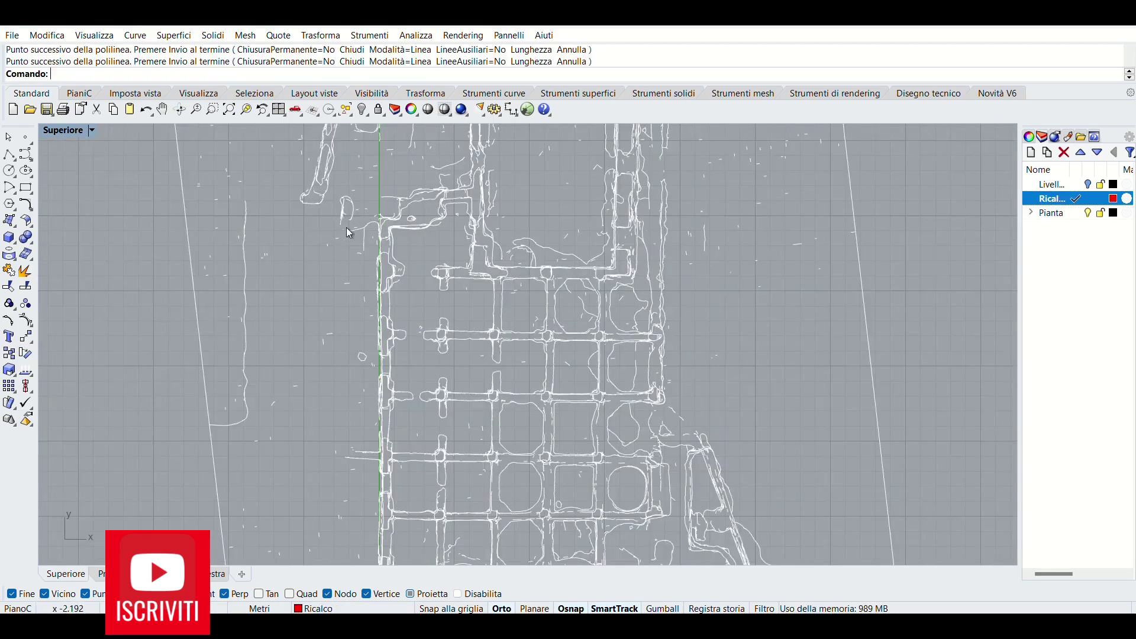
Step: Trace a horizontal wall with a two-point polyline and shift it into its adjusted position
left_click(9, 153)
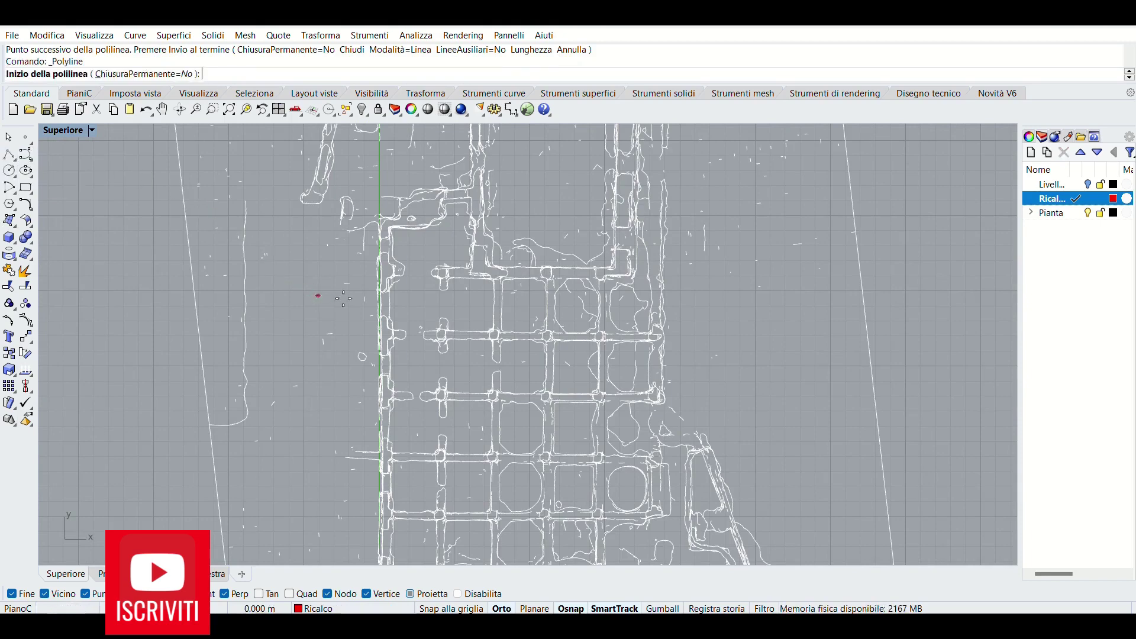
scroll(624, 291, "up", 2)
scroll(622, 291, "up", 1)
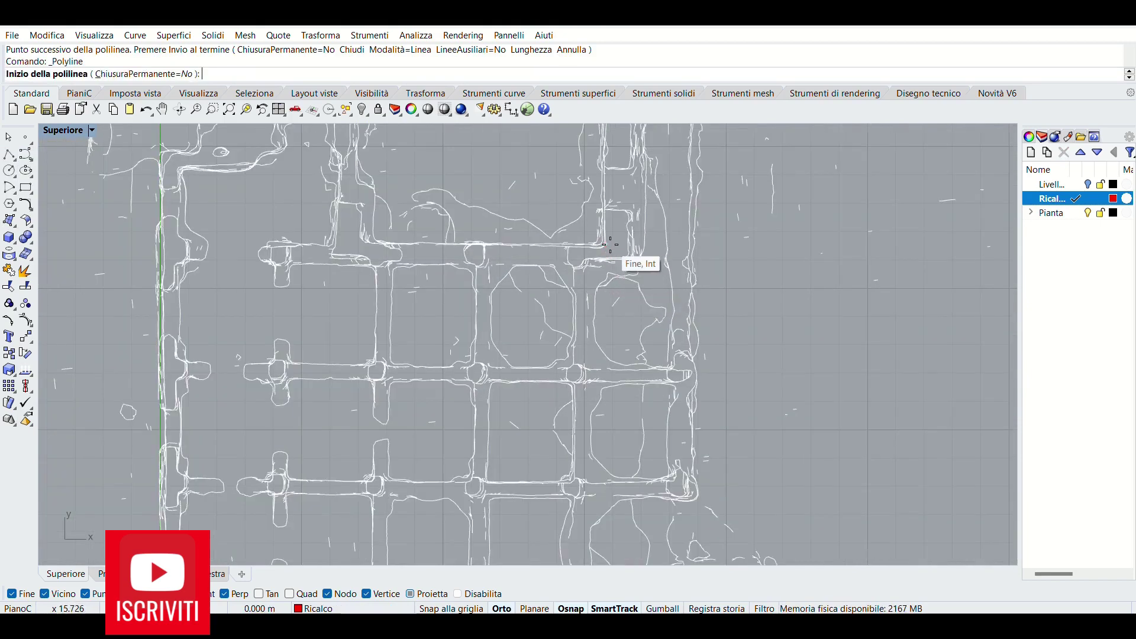
left_click(610, 244)
scroll(562, 261, "down", 2)
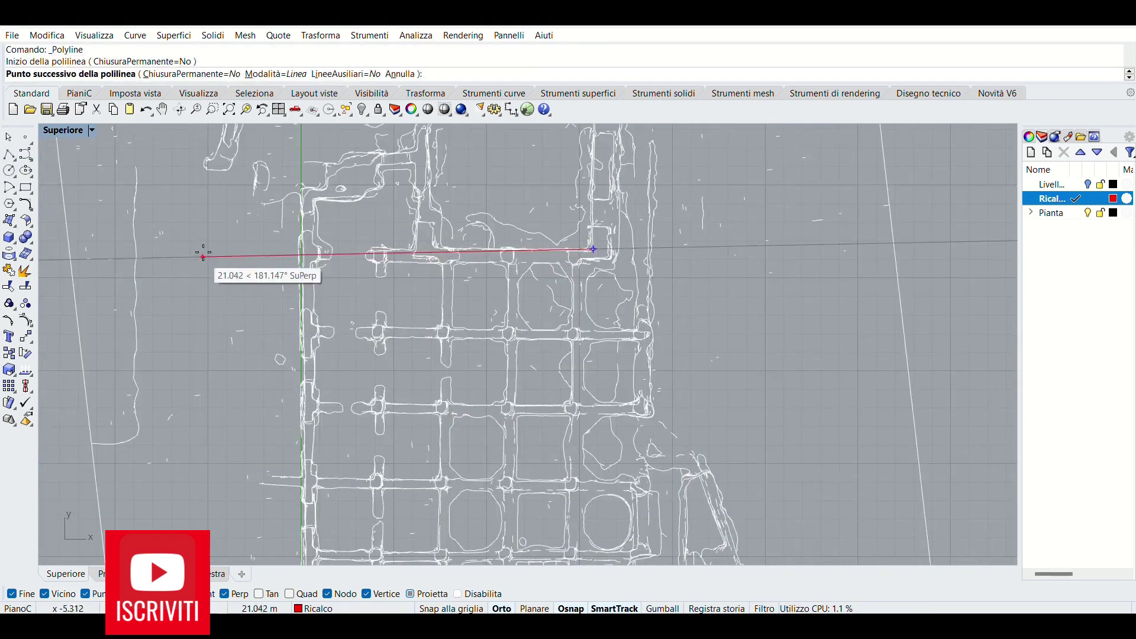
left_click(199, 248)
key("Return")
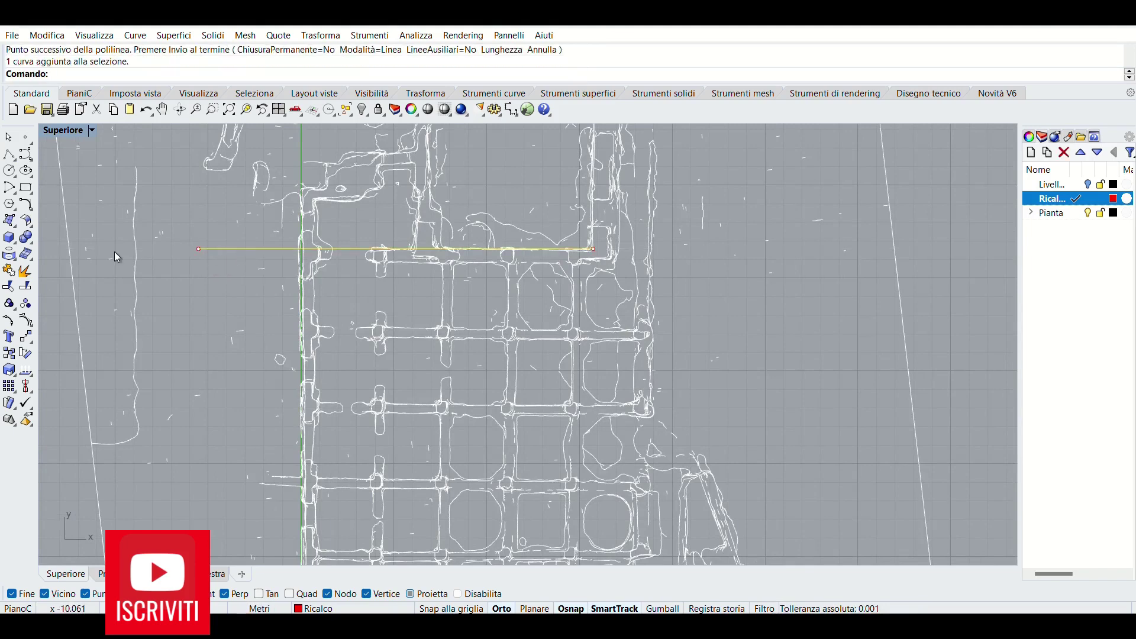
type("Sposta")
key("Return")
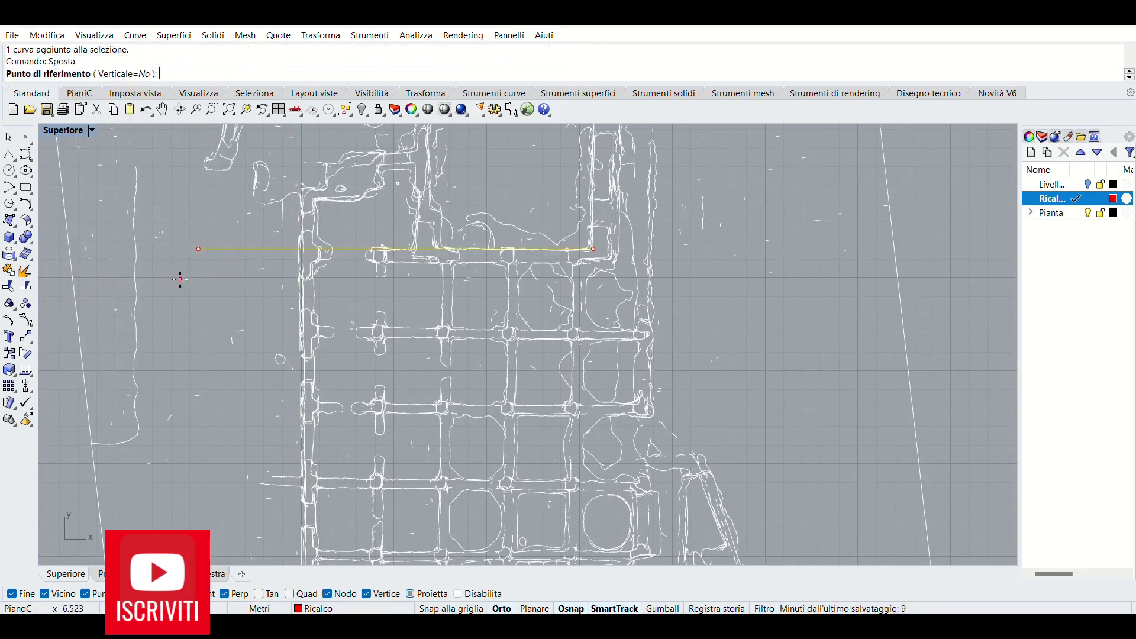
left_click(180, 279)
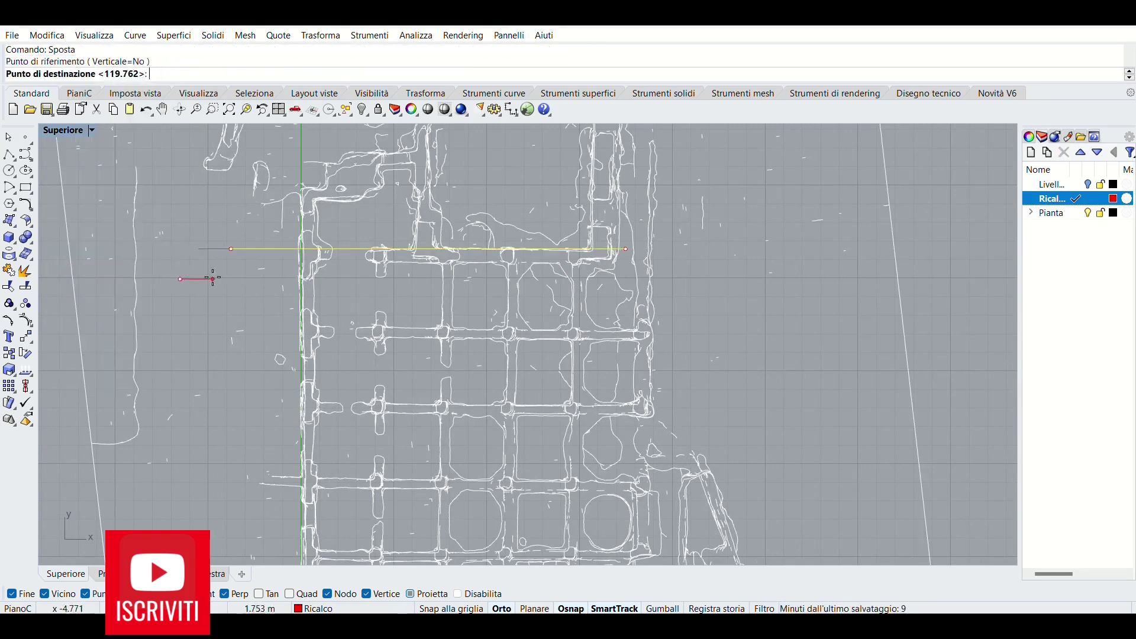
left_click(262, 283)
type("C")
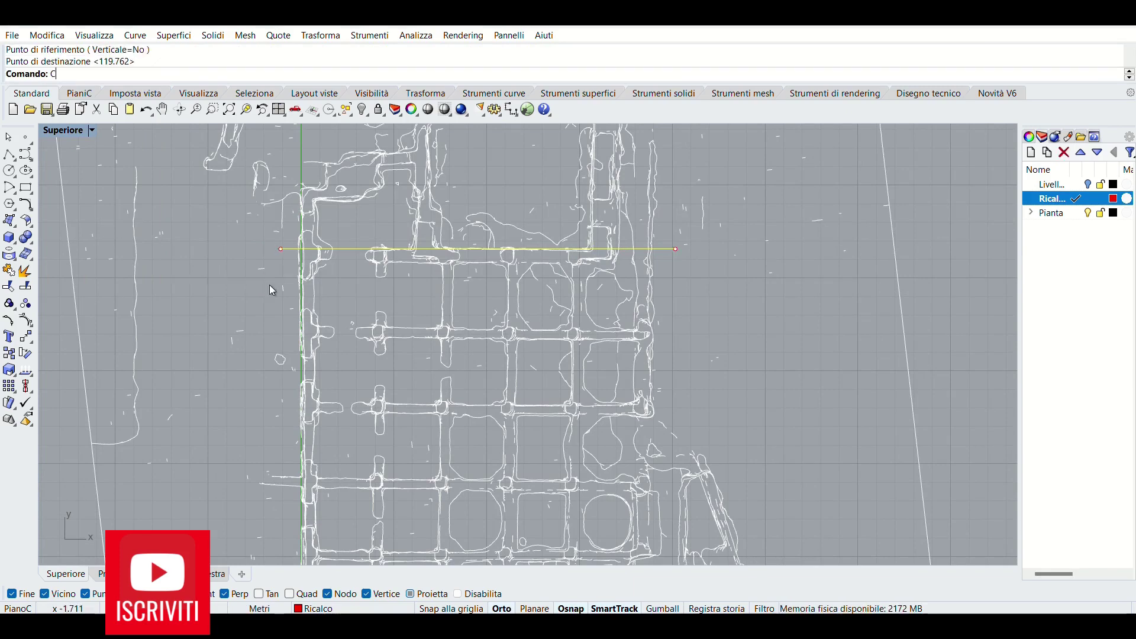
Step: Copy the wall line onto two other horizontal walls of the plan grid
type("opia")
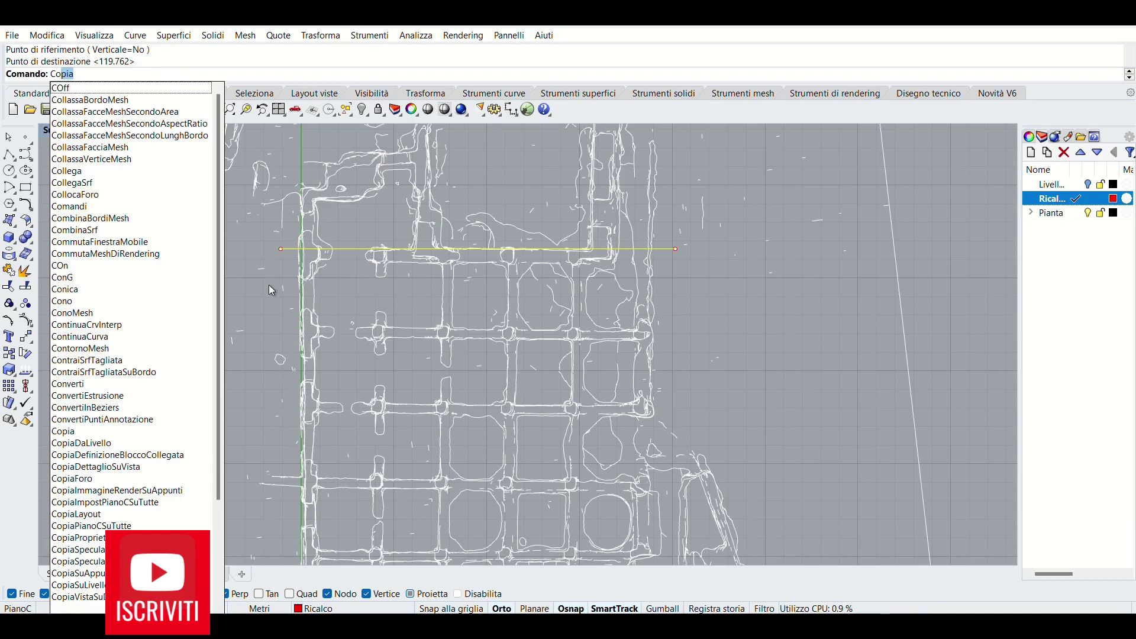
key("Return")
scroll(460, 297, "up", 3)
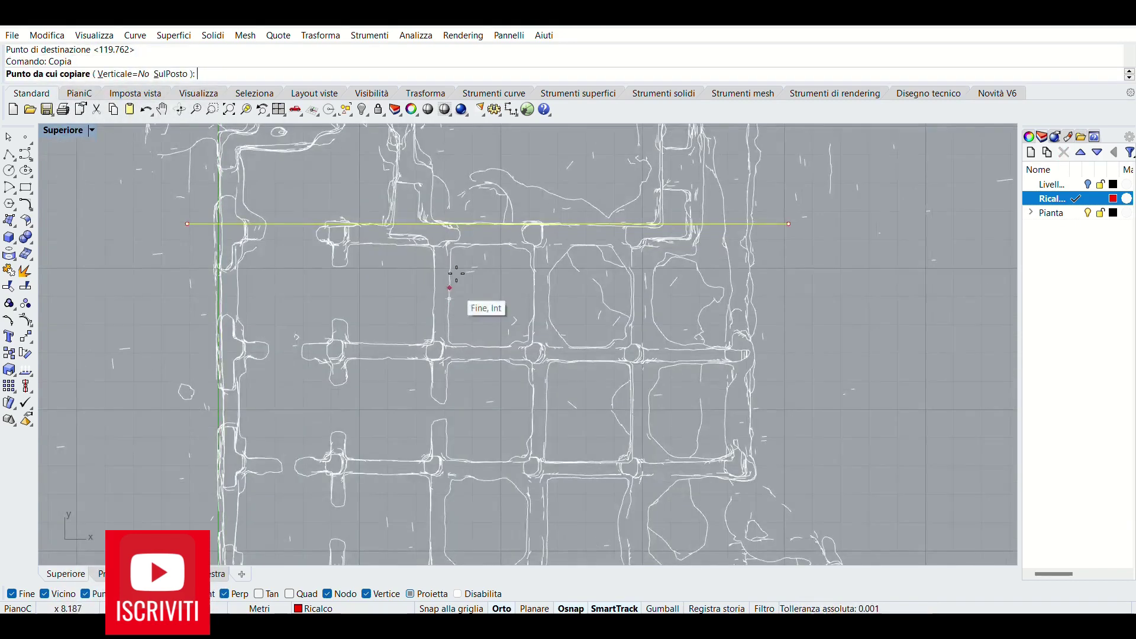
left_click(486, 224)
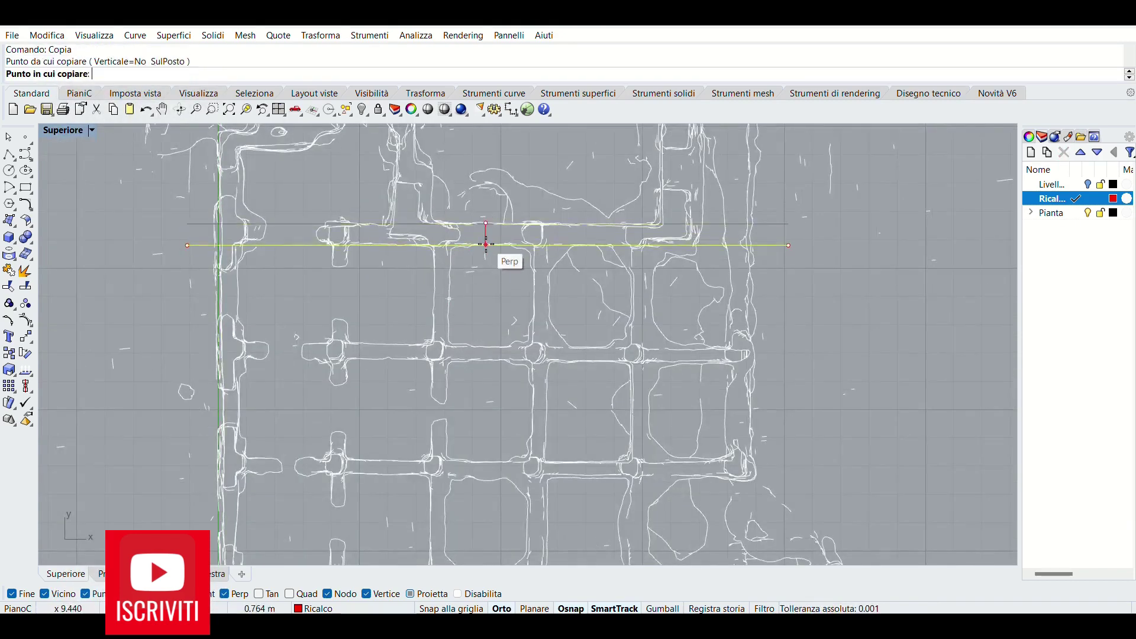
left_click(486, 244)
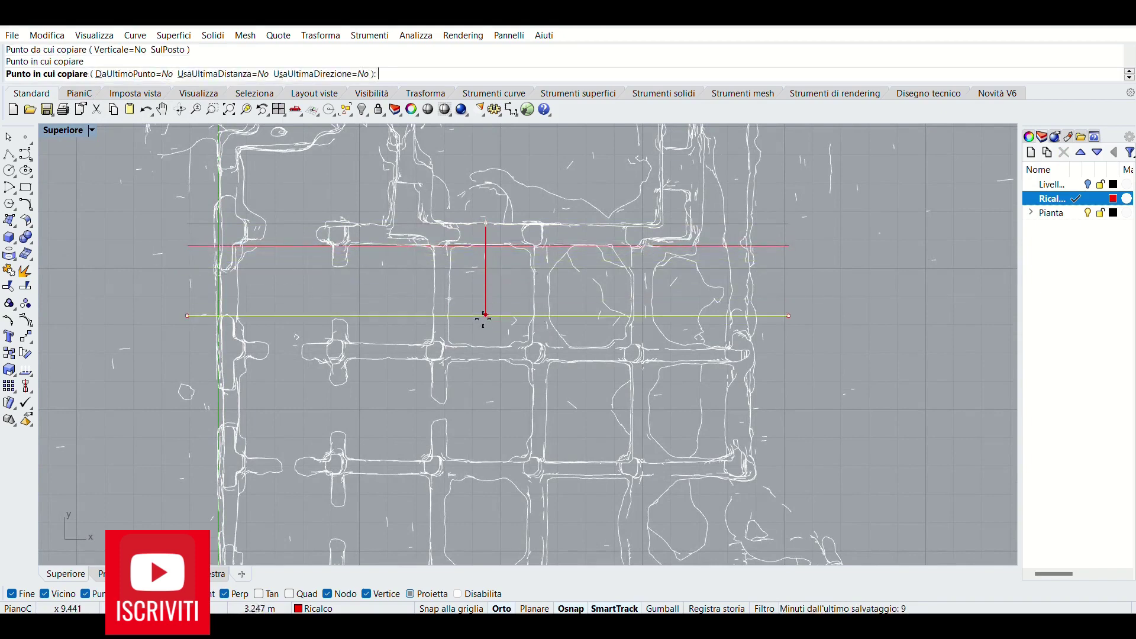
left_click(481, 347)
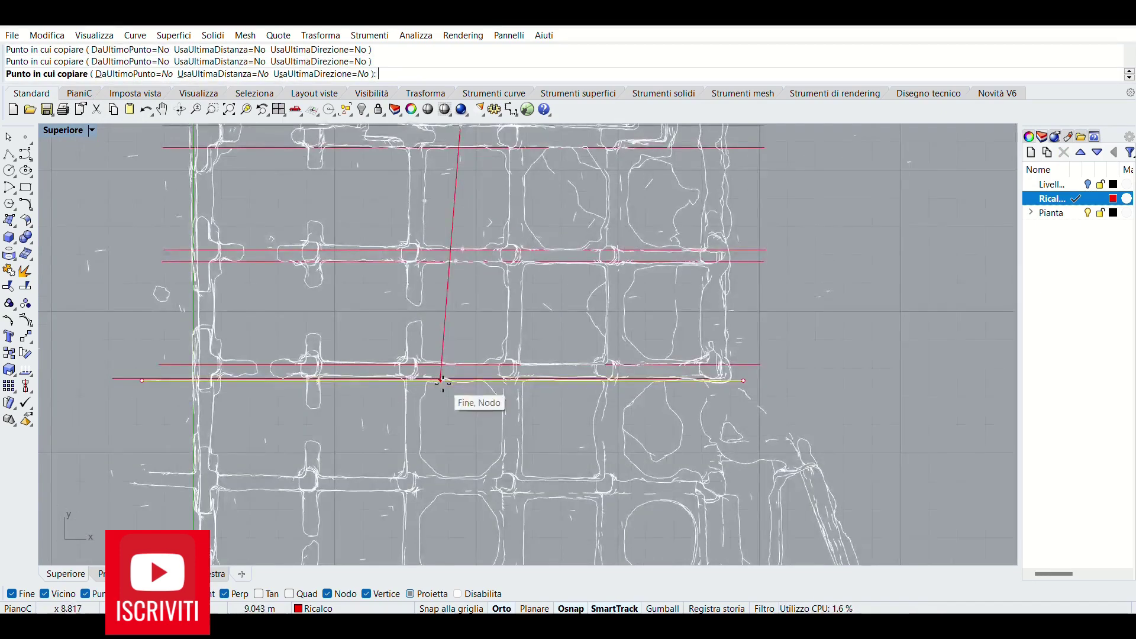
key("Return")
Step: Select one tracing line and begin moving it with Sposta from a reference point
left_click(158, 381)
type("Sp")
key("Return")
left_click(121, 405)
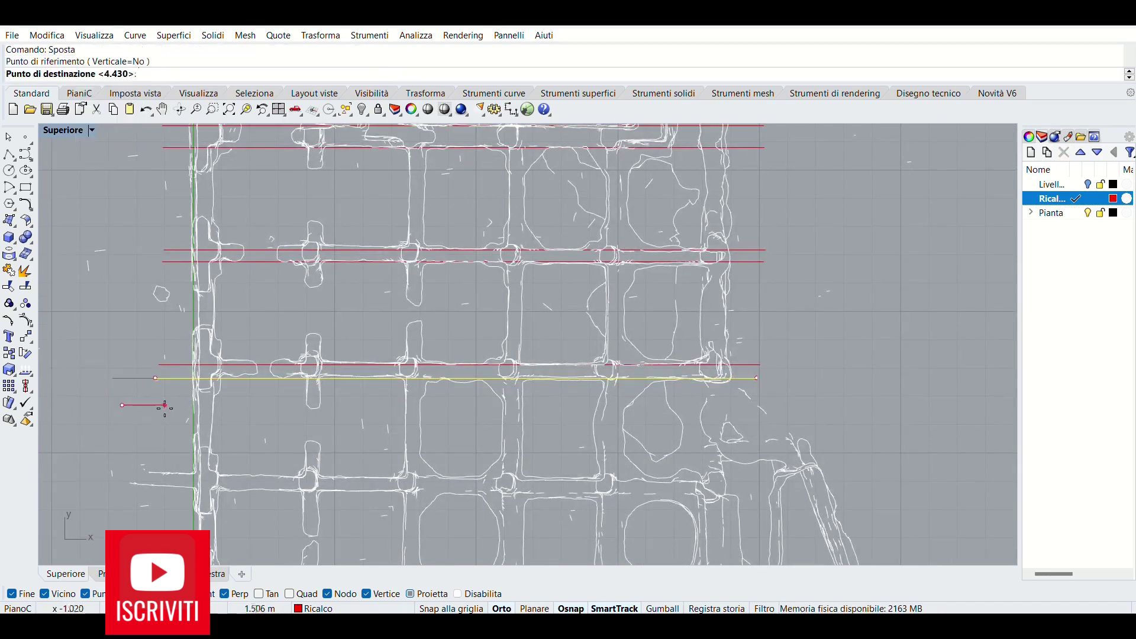
Step: Copy the wall line down onto three lower wall positions
key("Escape")
scroll(506, 333, "up", 3)
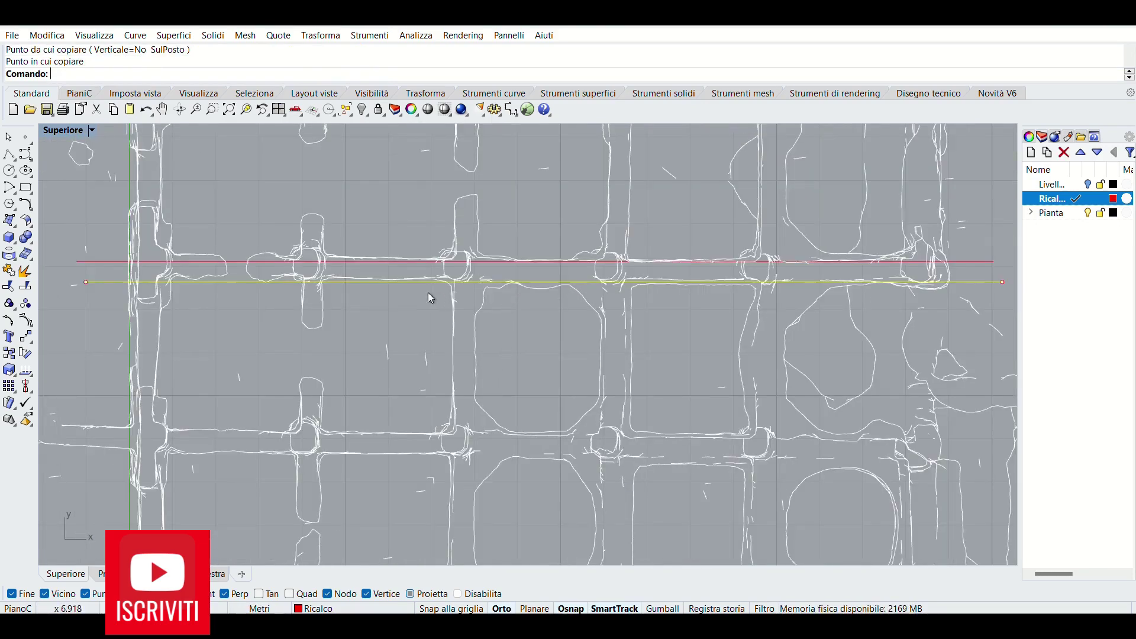
key("Return")
left_click(679, 284)
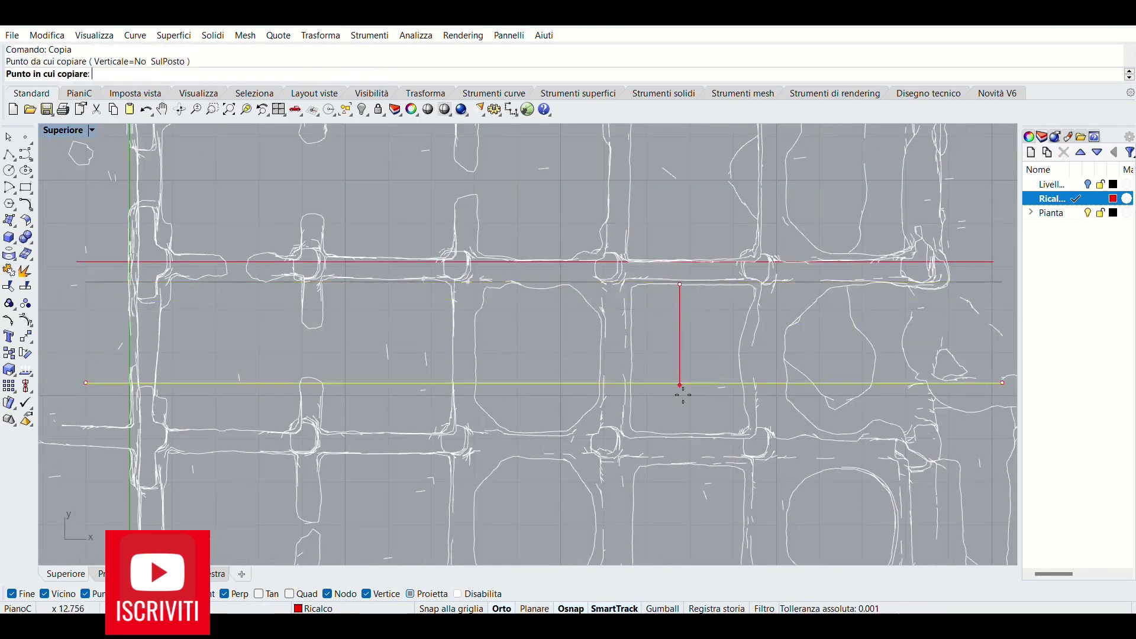
left_click(680, 433)
left_click(682, 464)
scroll(684, 465, "down", 2)
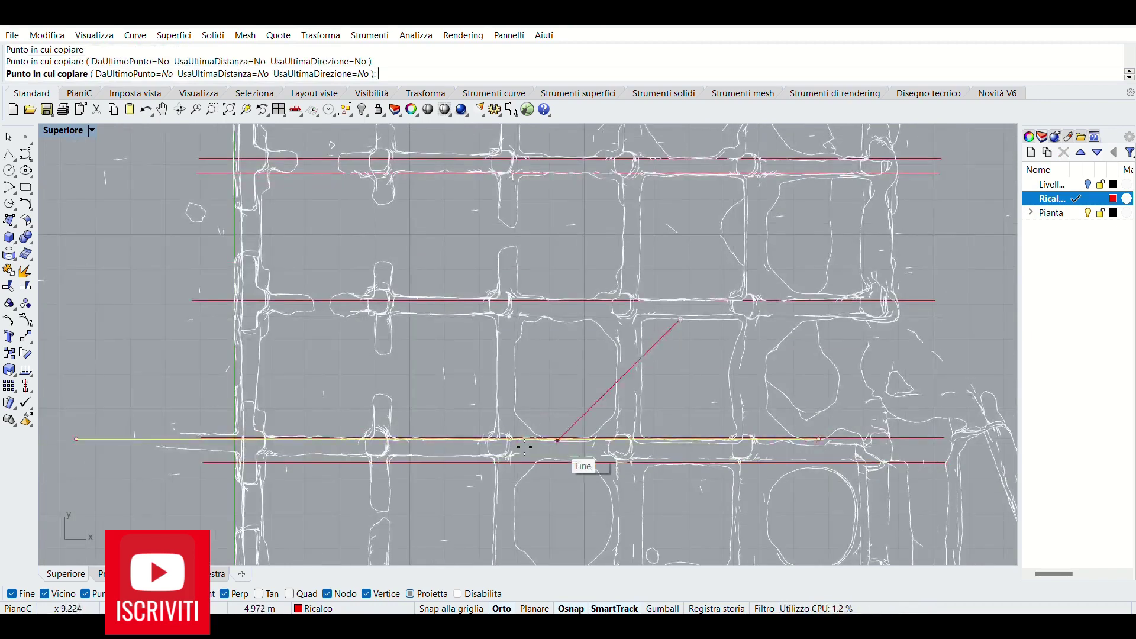
left_click(497, 418)
key("Return")
Step: Move the lower wall line's left endpoint onto the wall with Sposta
scroll(496, 327, "down", 3)
scroll(470, 406, "up", 2)
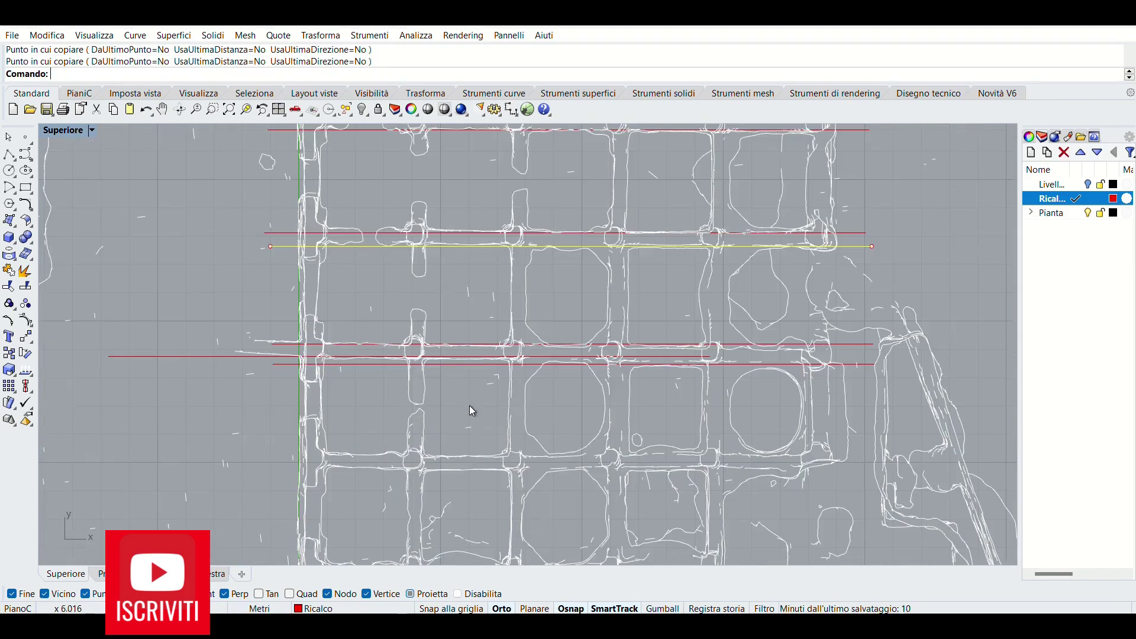
left_click(481, 364)
left_click(274, 365)
type("sposta")
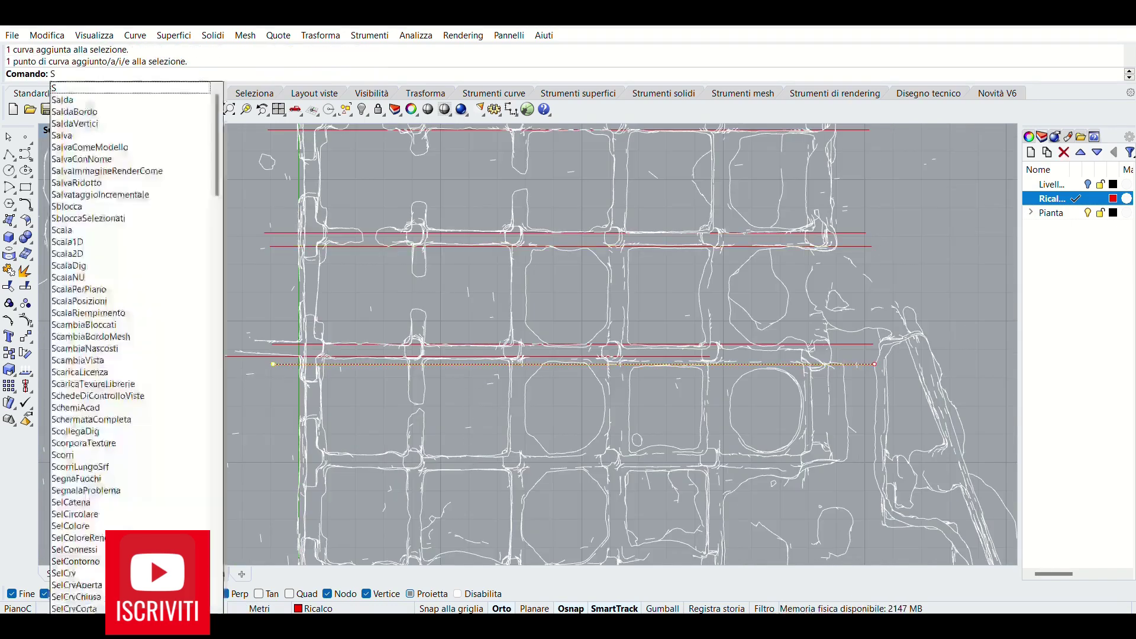
key("Return")
left_click(254, 365)
scroll(482, 367, "up", 2)
scroll(553, 355, "up", 2)
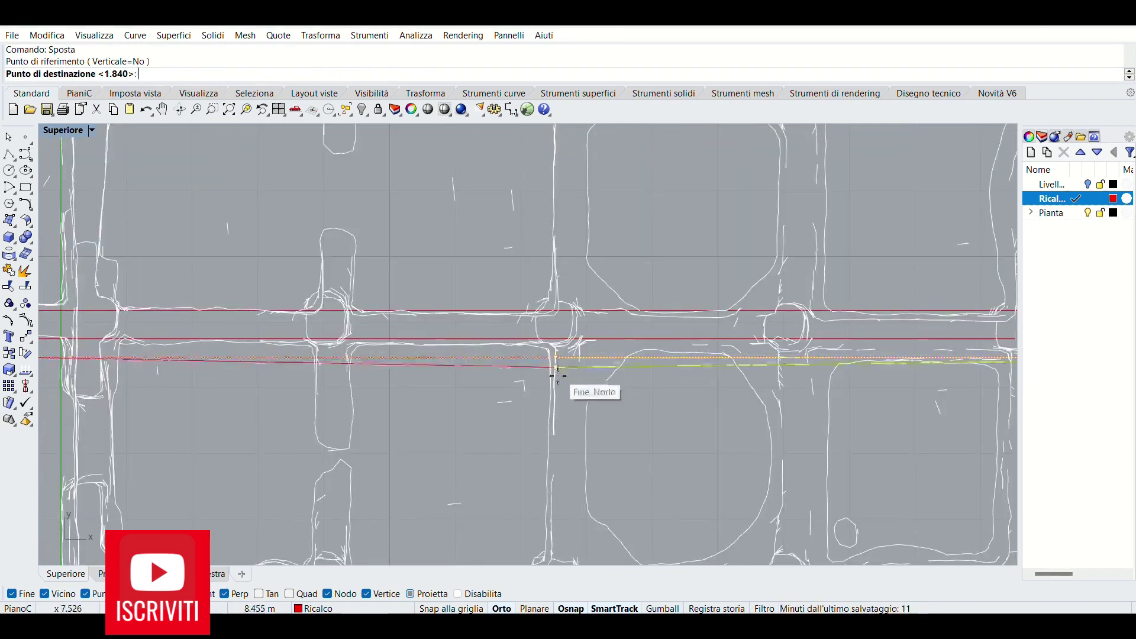
left_click(552, 356)
scroll(553, 356, "down", 3)
scroll(615, 353, "up", 2)
Step: Snap another wall line's endpoints onto the wall edges
left_click(615, 353)
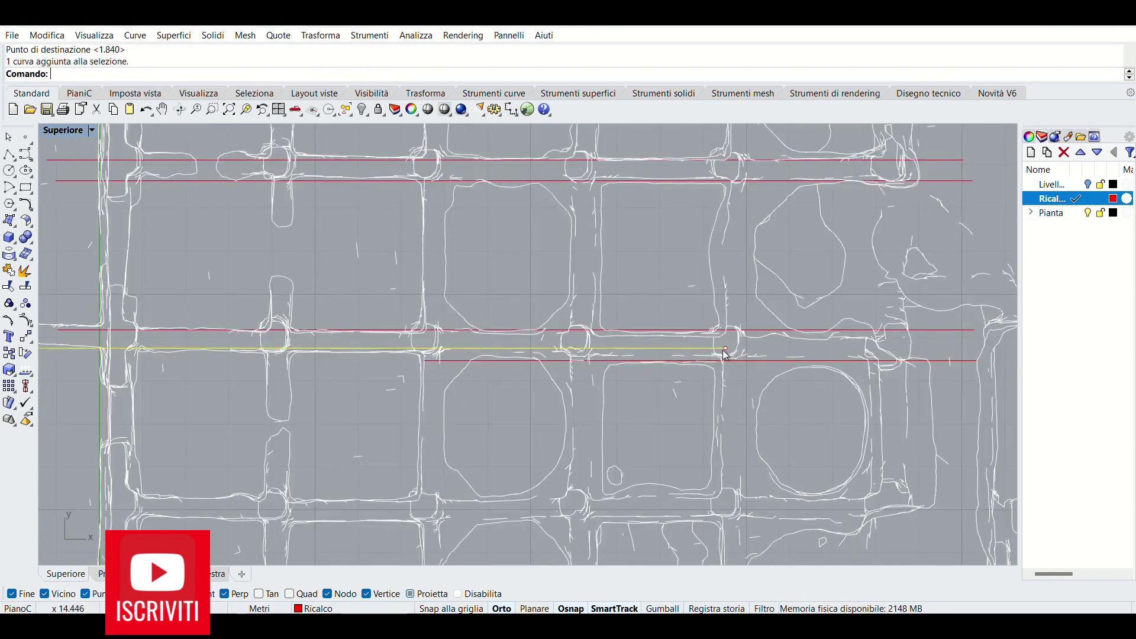
left_click(724, 349)
key("Return")
scroll(456, 343, "up", 3)
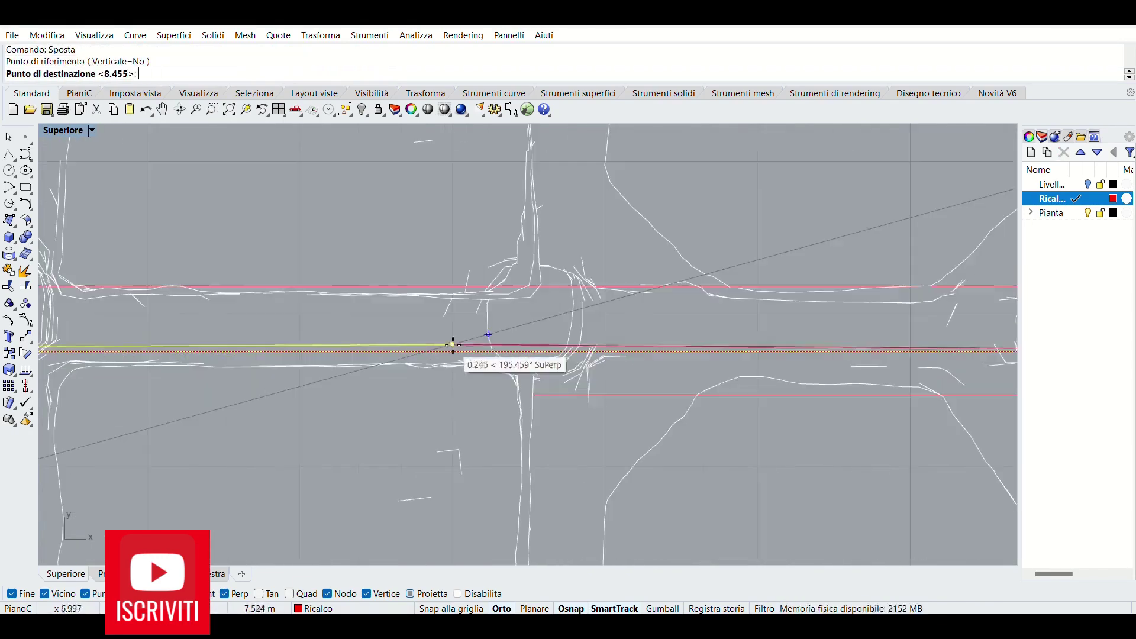
left_click(454, 344)
scroll(441, 346, "down", 2)
key("Return")
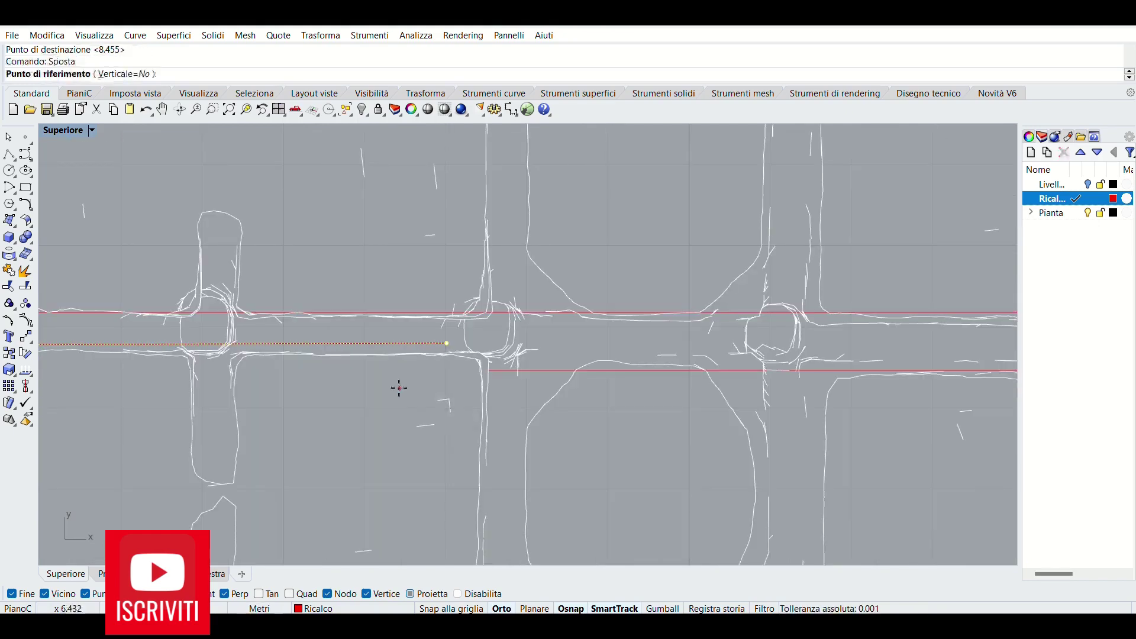
left_click(398, 390)
scroll(533, 355, "down", 4)
scroll(517, 453, "up", 2)
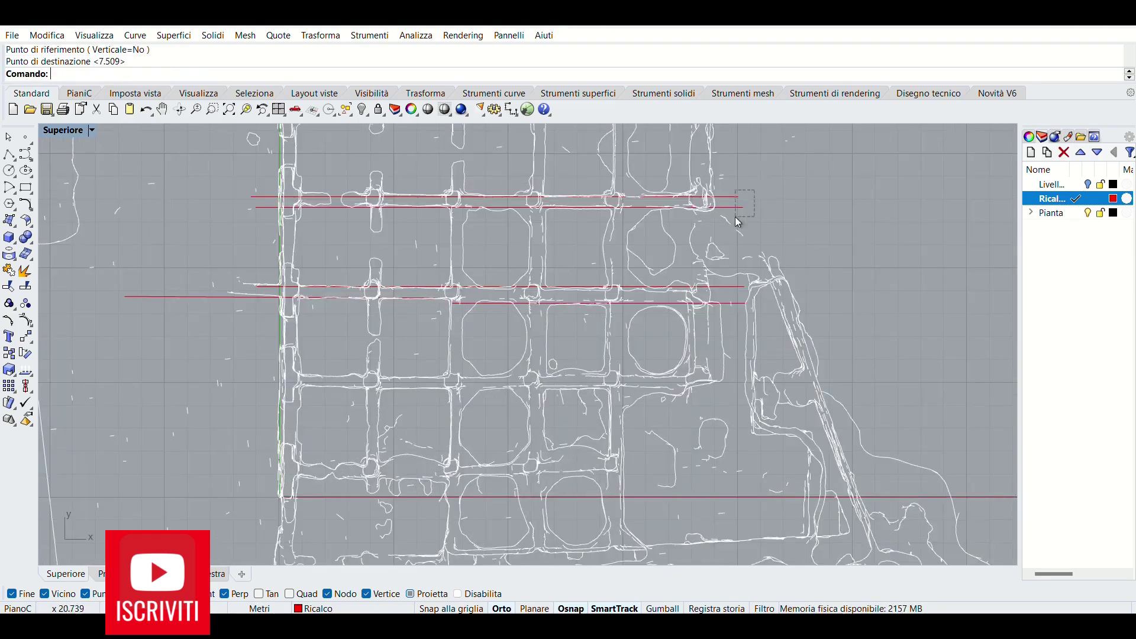
Step: Copy the two top wall lines down onto the lower walls with Copia
left_click_drag(736, 221, 725, 188)
type("Copia")
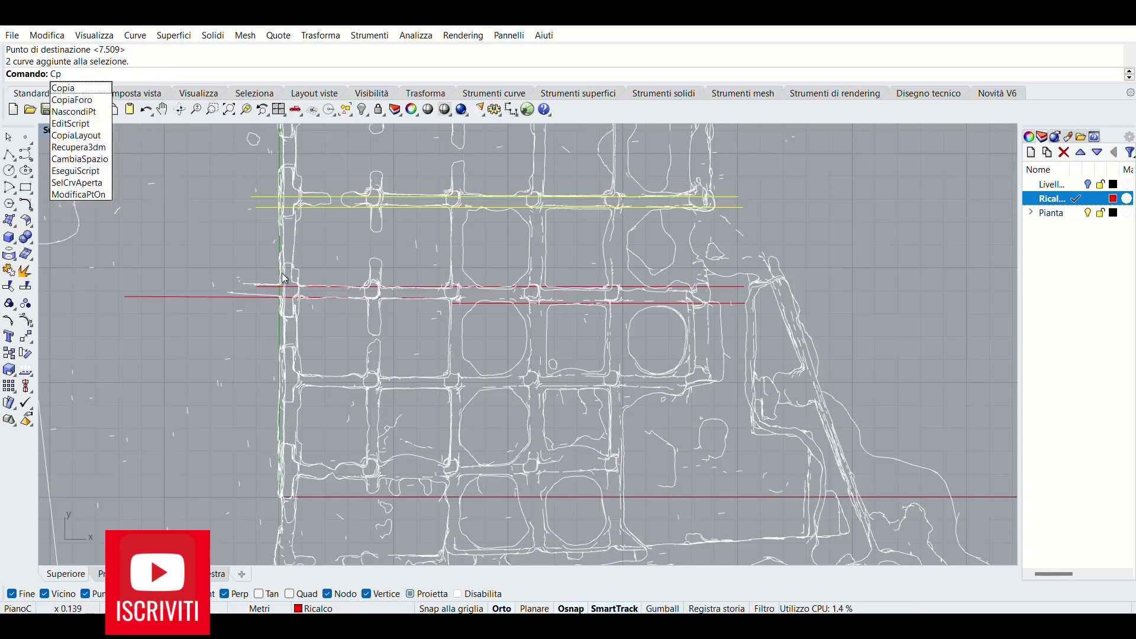
key("Return")
scroll(468, 198, "up", 2)
left_click(492, 210)
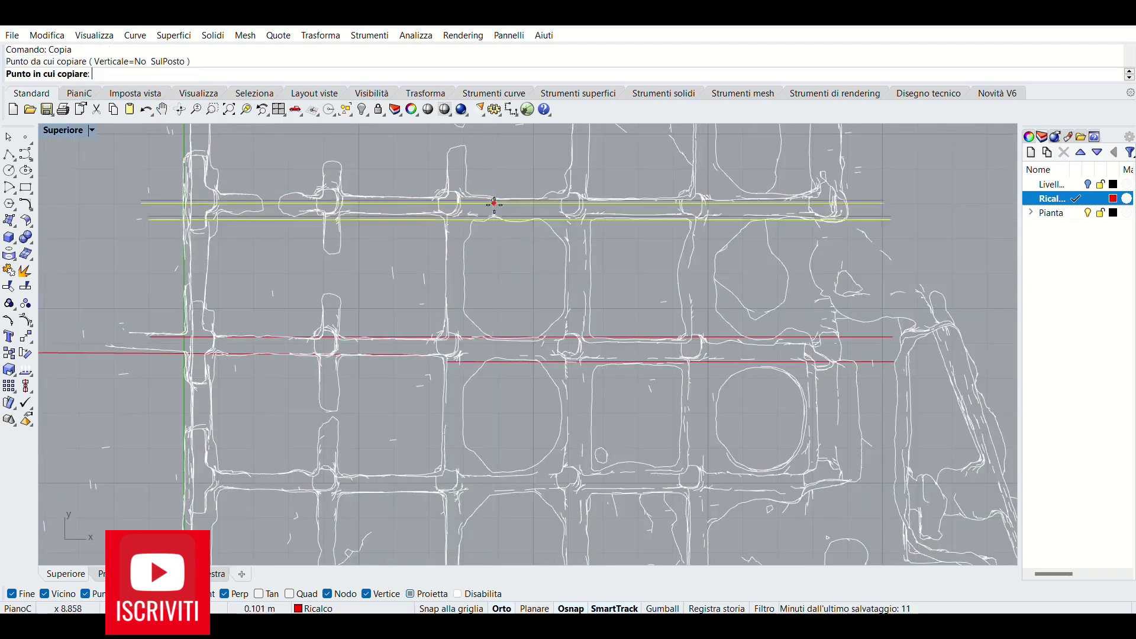
scroll(494, 473, "up", 2)
left_click(487, 471)
Step: Trace the lower room outline along the bottom and right walls
left_click(255, 318)
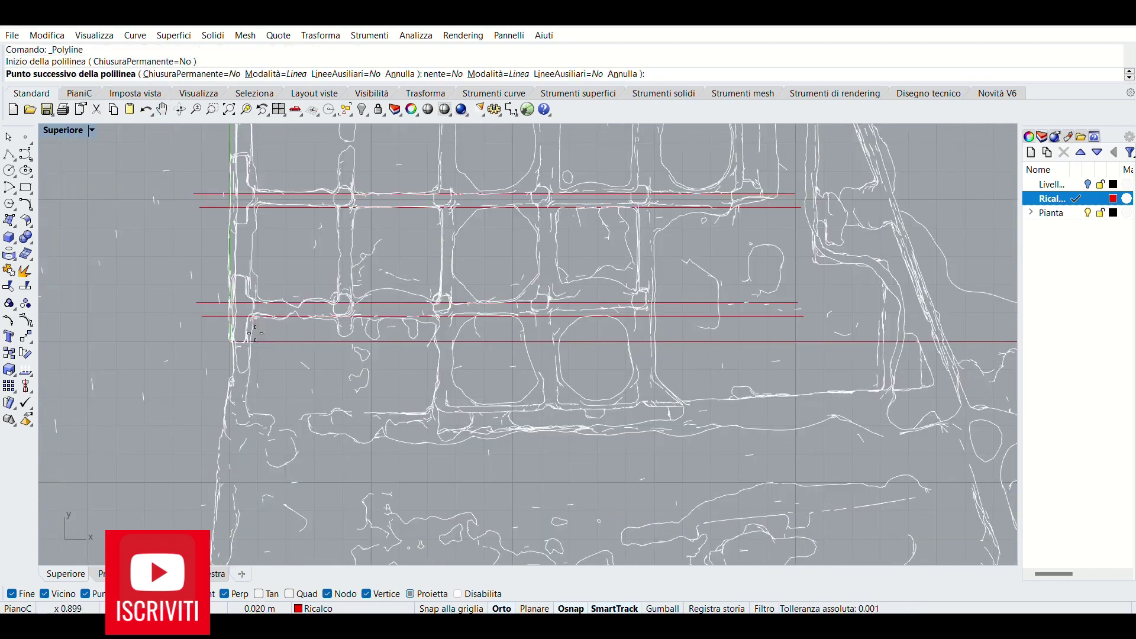
left_click(247, 406)
left_click(624, 408)
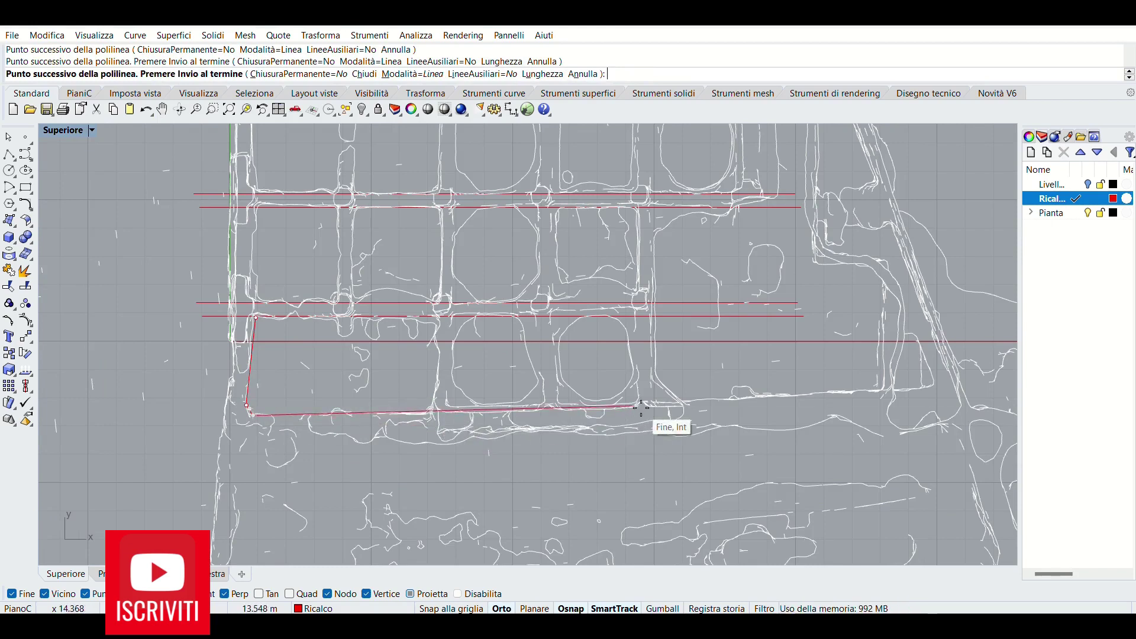
left_click(640, 403)
left_click(640, 365)
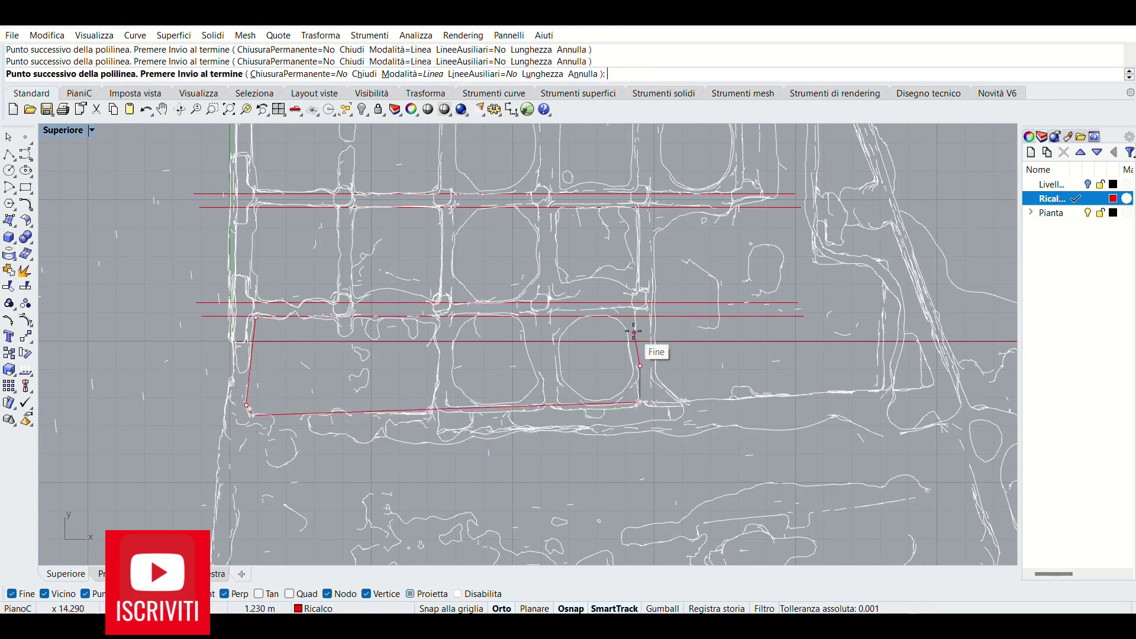
left_click(633, 318)
key("Return")
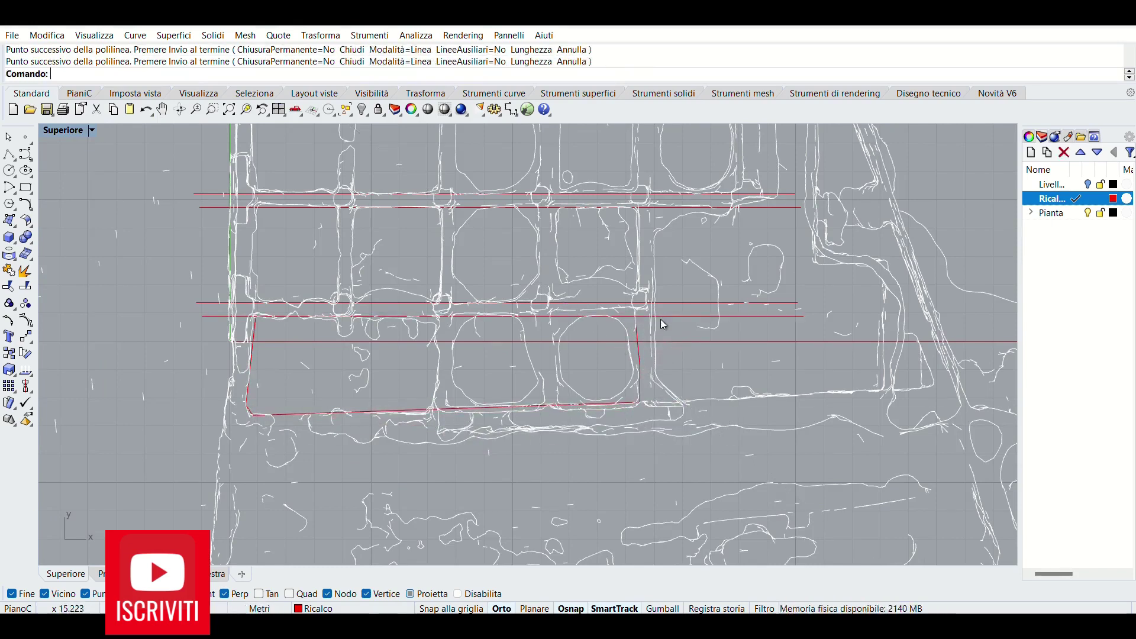
Step: Trace a wall polyline along the bottom wall to the lower-left corner
key("Return")
left_click(652, 379)
left_click(684, 402)
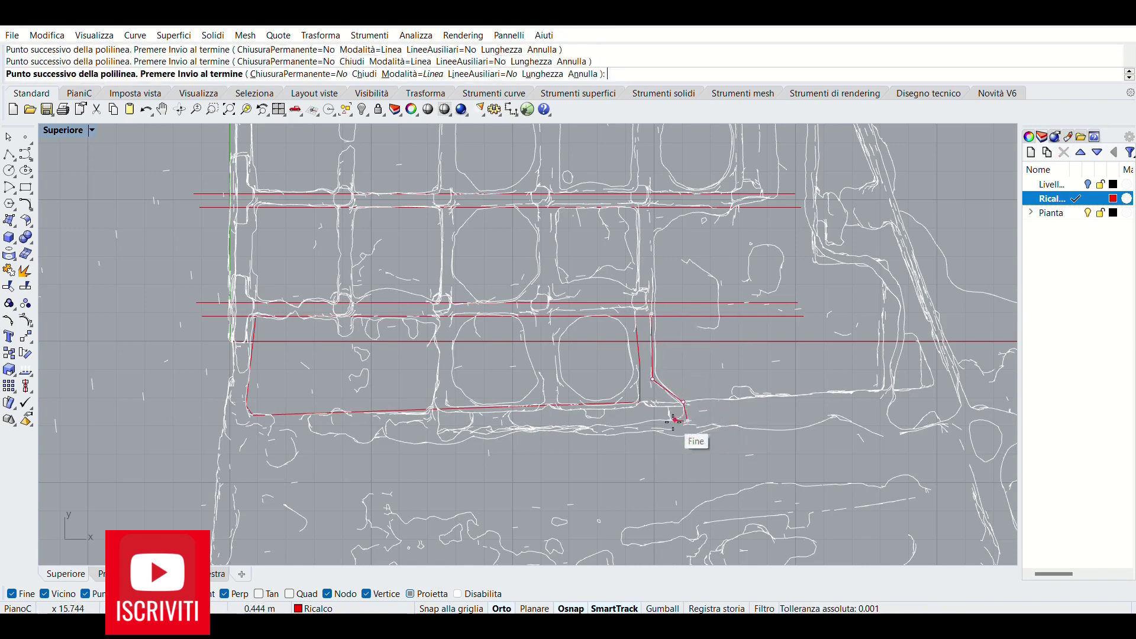
scroll(446, 439, "down", 2)
left_click(444, 439)
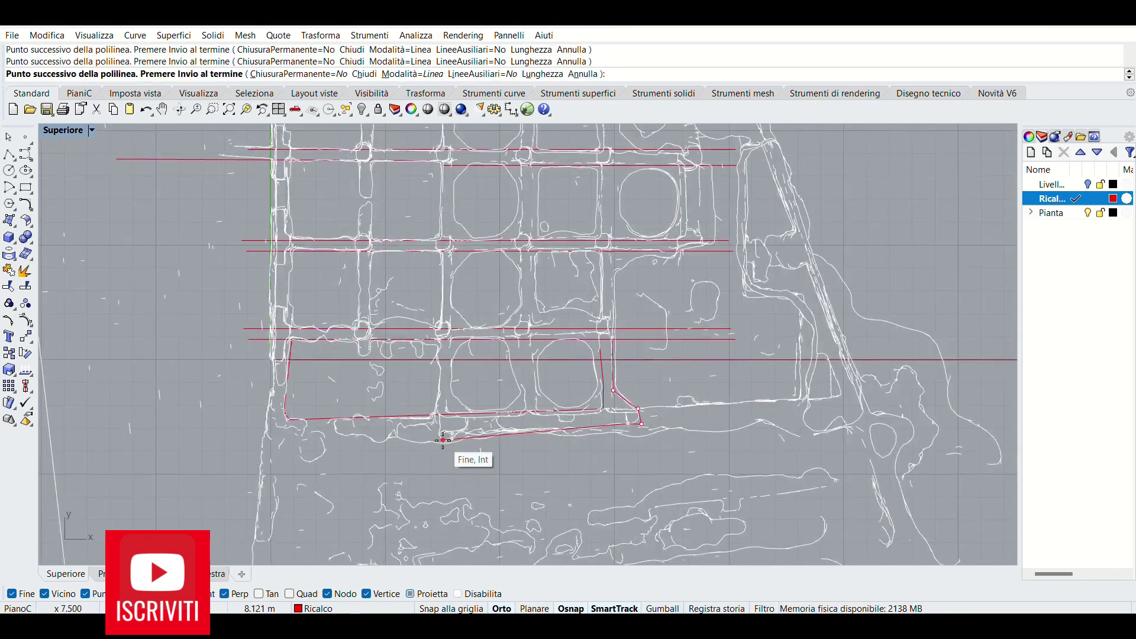
left_click(392, 437)
left_click(265, 430)
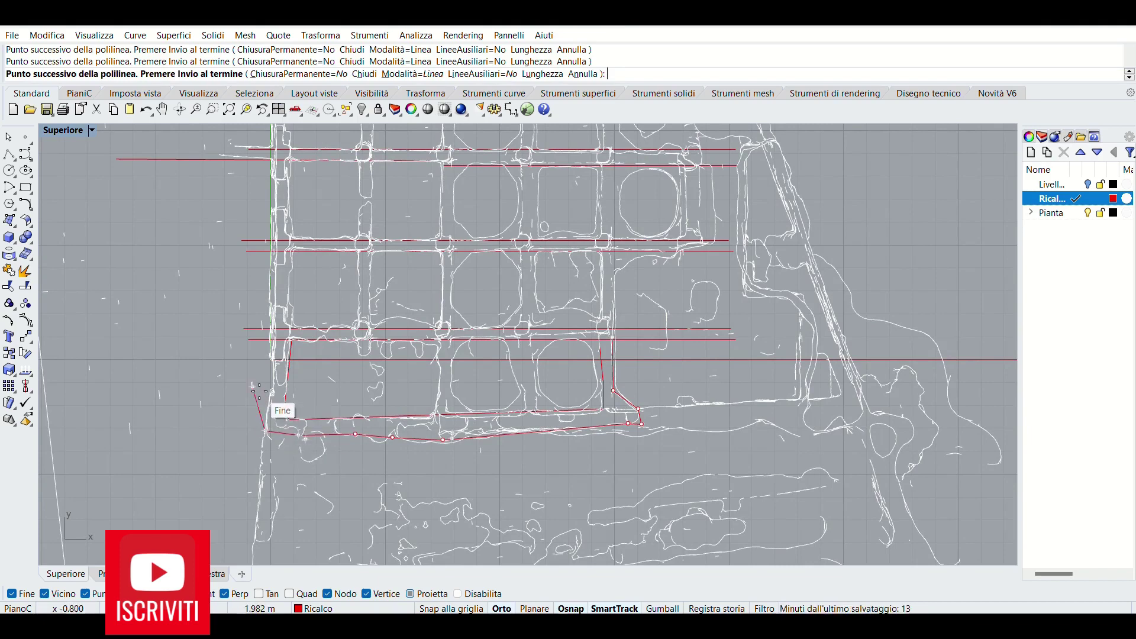
left_click(270, 345)
key("Return")
Step: Trace a vertical wall line from the wall top down to the bottom
scroll(530, 288, "down", 2)
scroll(481, 183, "up", 1)
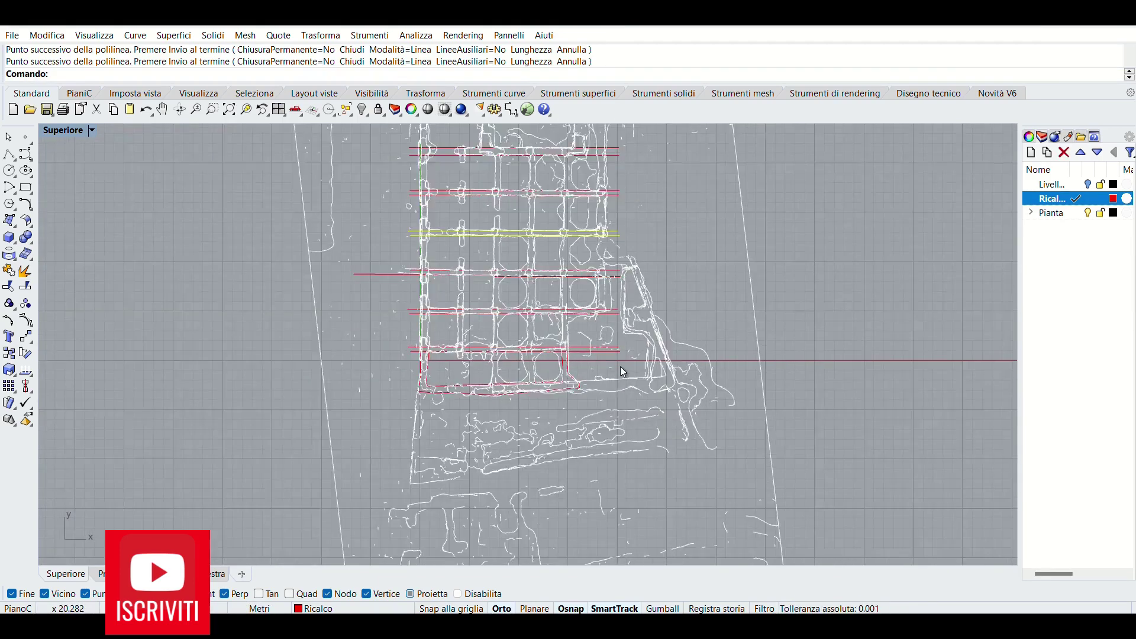
scroll(480, 183, "up", 3)
key("Return")
scroll(436, 205, "up", 3)
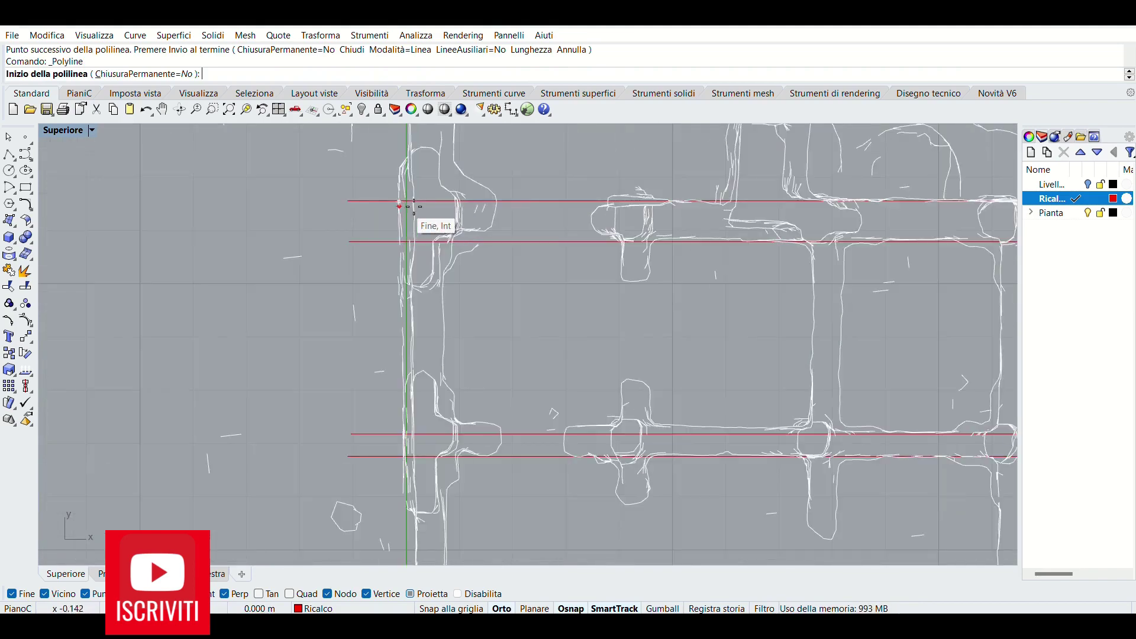
left_click(400, 167)
scroll(399, 167, "down", 2)
scroll(400, 167, "down", 3)
scroll(431, 546, "up", 2)
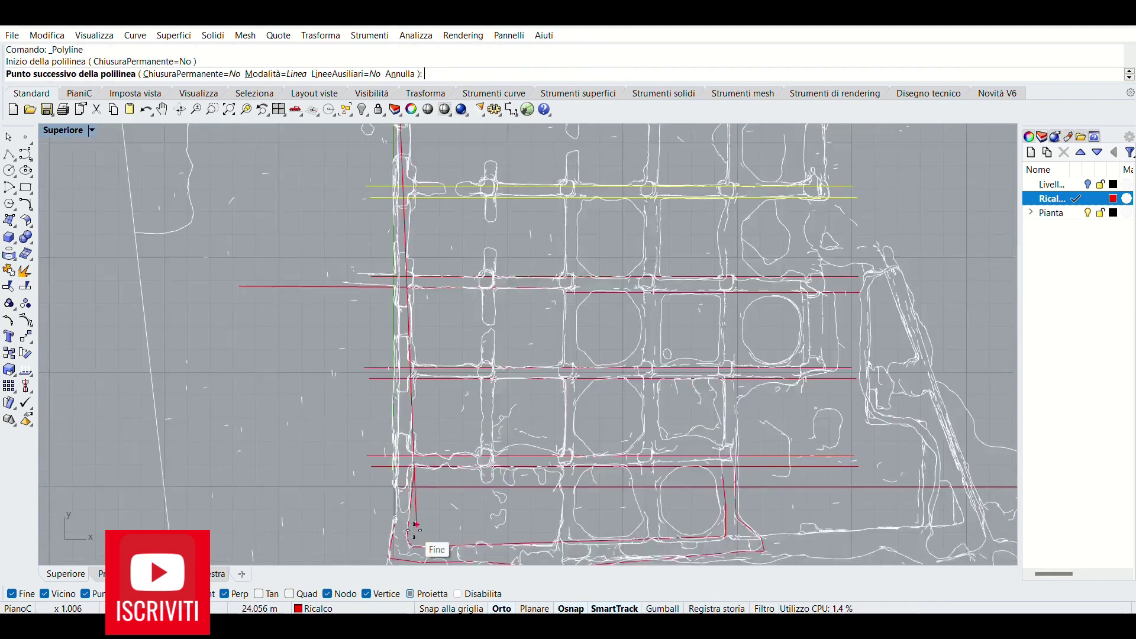
scroll(417, 503, "up", 2)
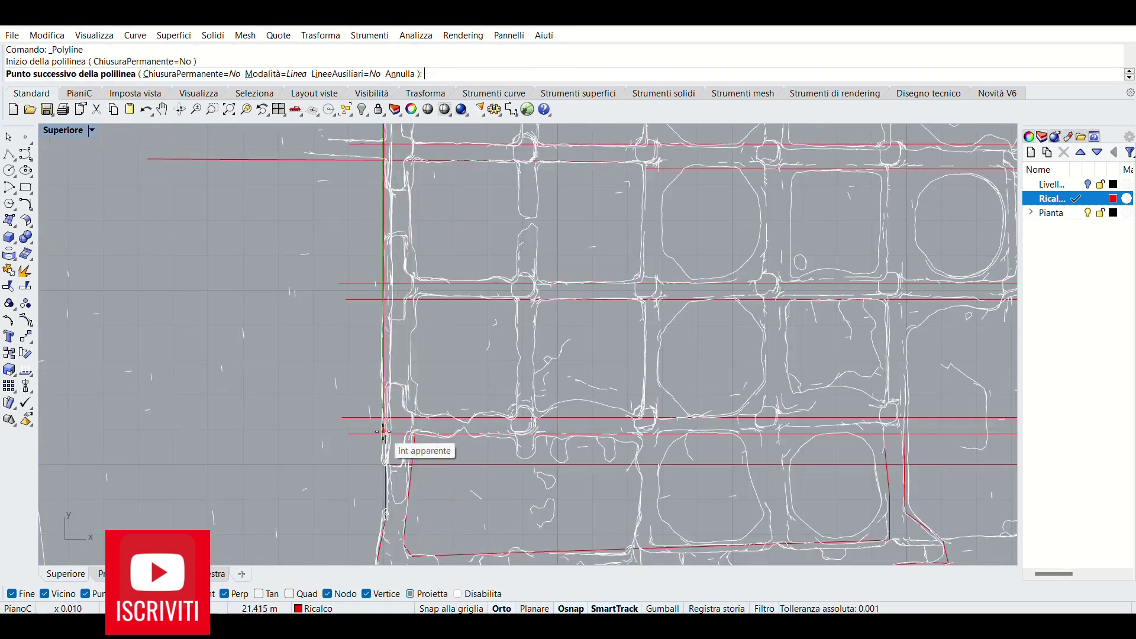
left_click(388, 433)
key("Return")
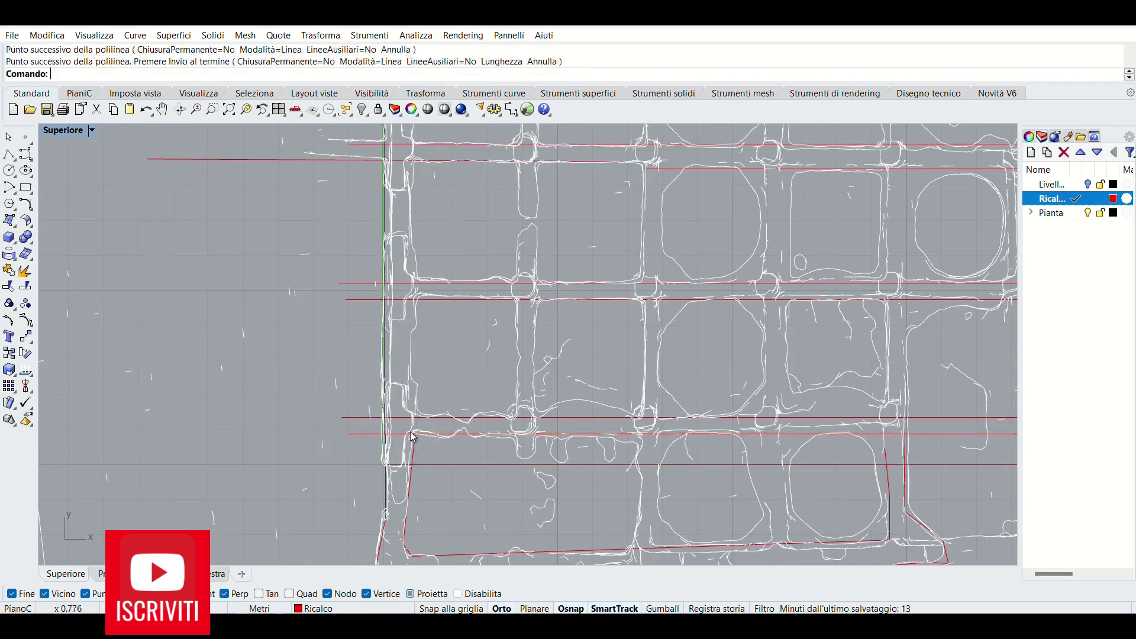
Step: Trace the left-wall polyline through the snapped intersection and down past the bottom edge
key("Return")
left_click(414, 435)
scroll(418, 441, "down", 3)
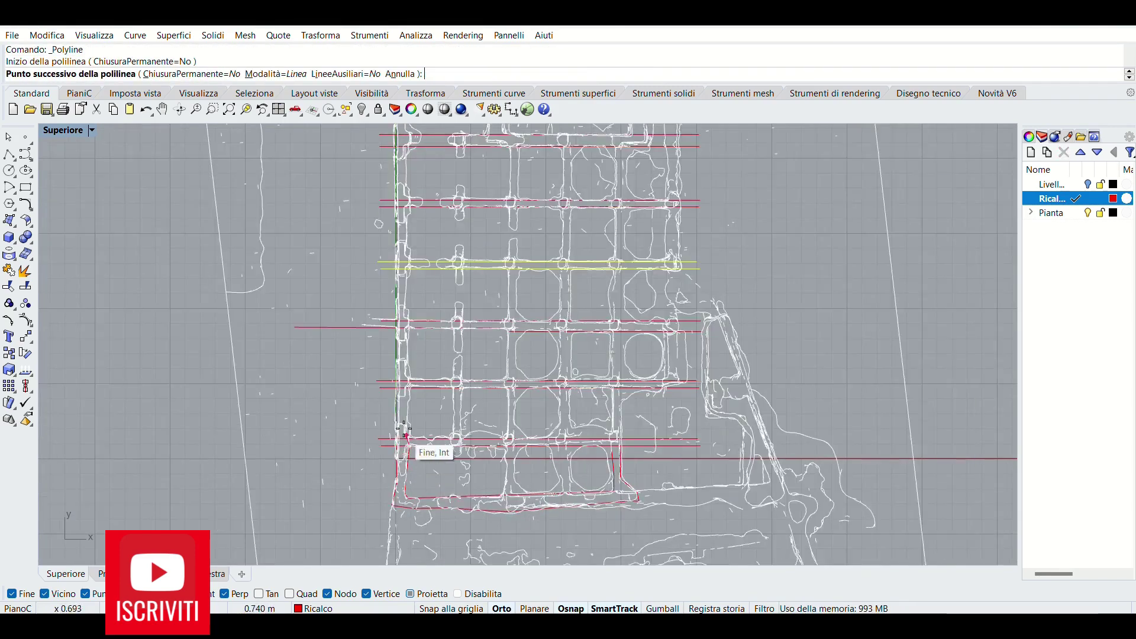
scroll(409, 232, "up", 4)
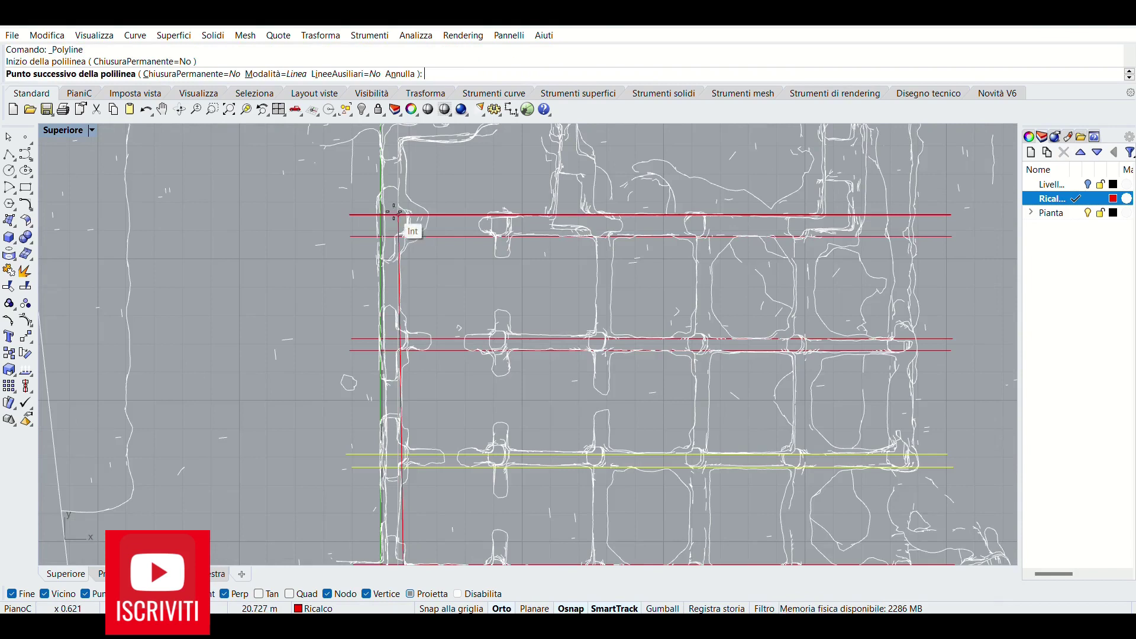
left_click(396, 190)
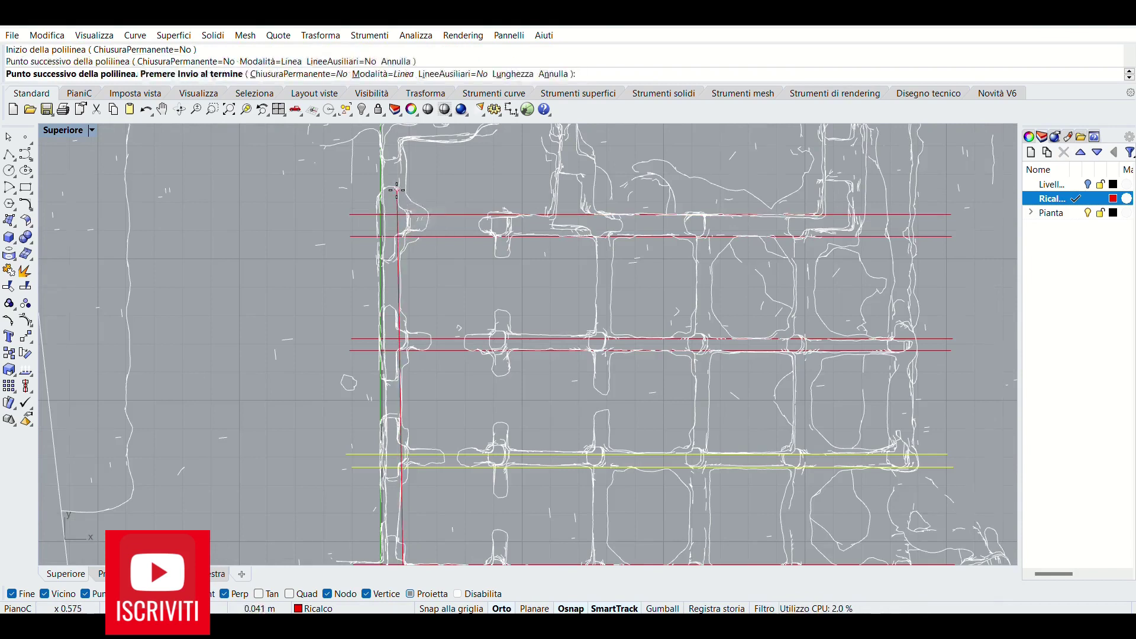
scroll(406, 375, "down", 5)
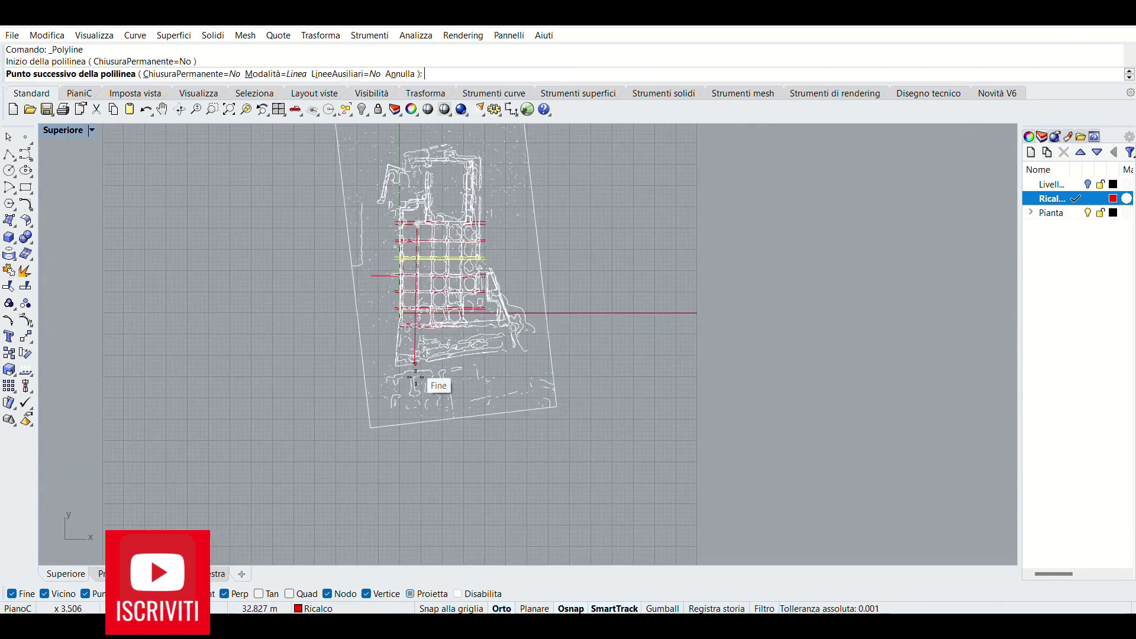
left_click(408, 442)
key("Return")
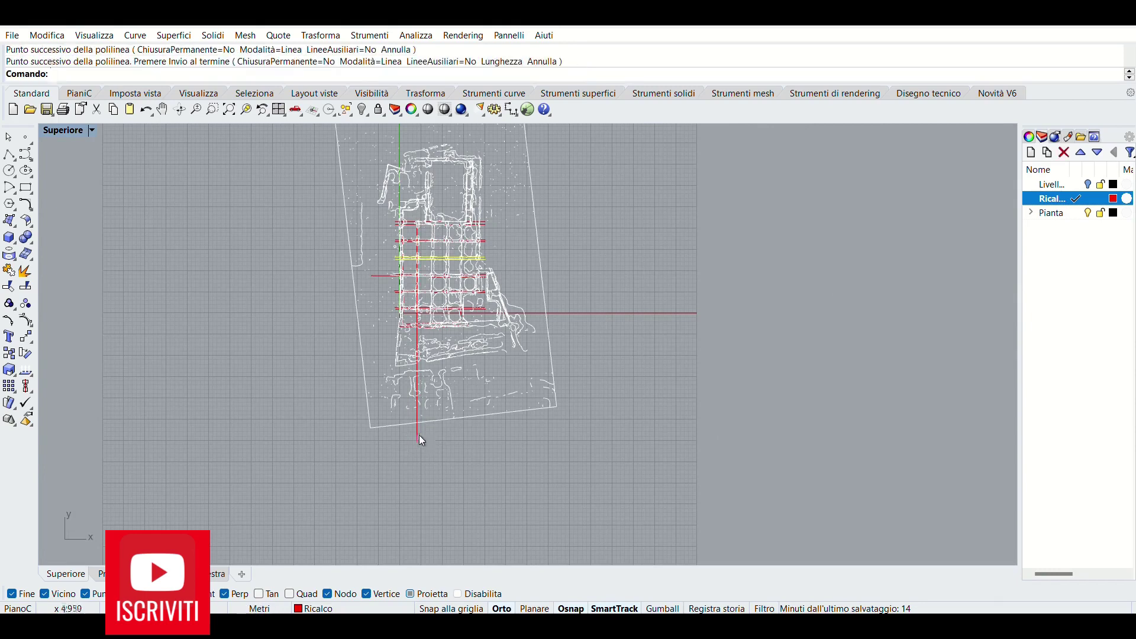
Step: Copy the new vertical red line onto the next wall with Copia
left_click(419, 436)
key("Return")
type("Cp")
key("Return")
scroll(410, 270, "up", 5)
scroll(419, 246, "up", 1)
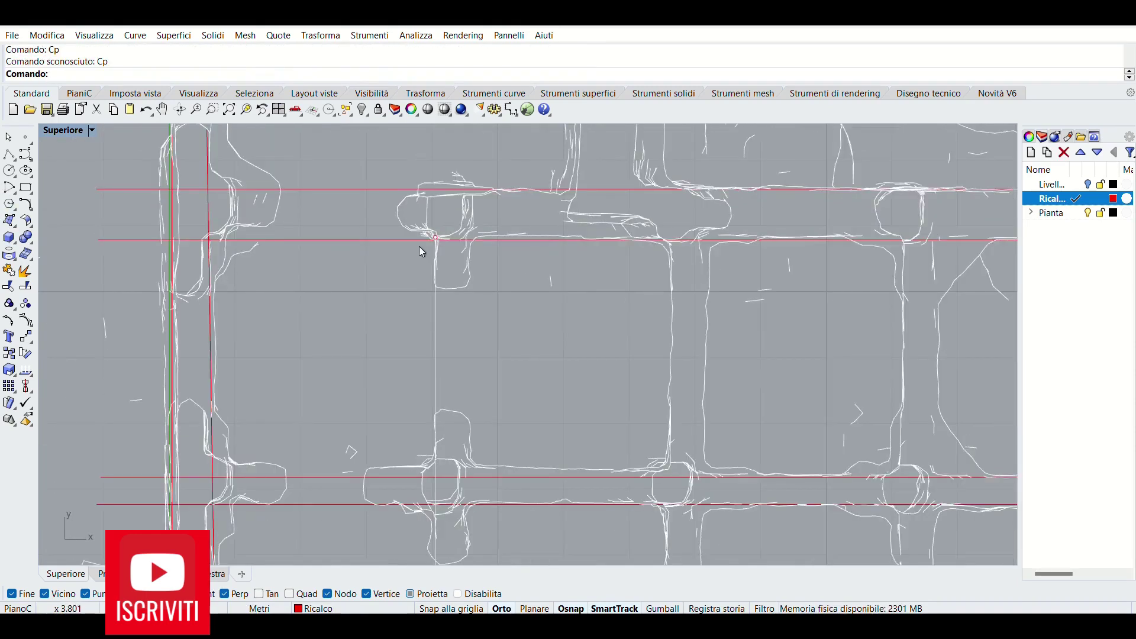
type("Copia")
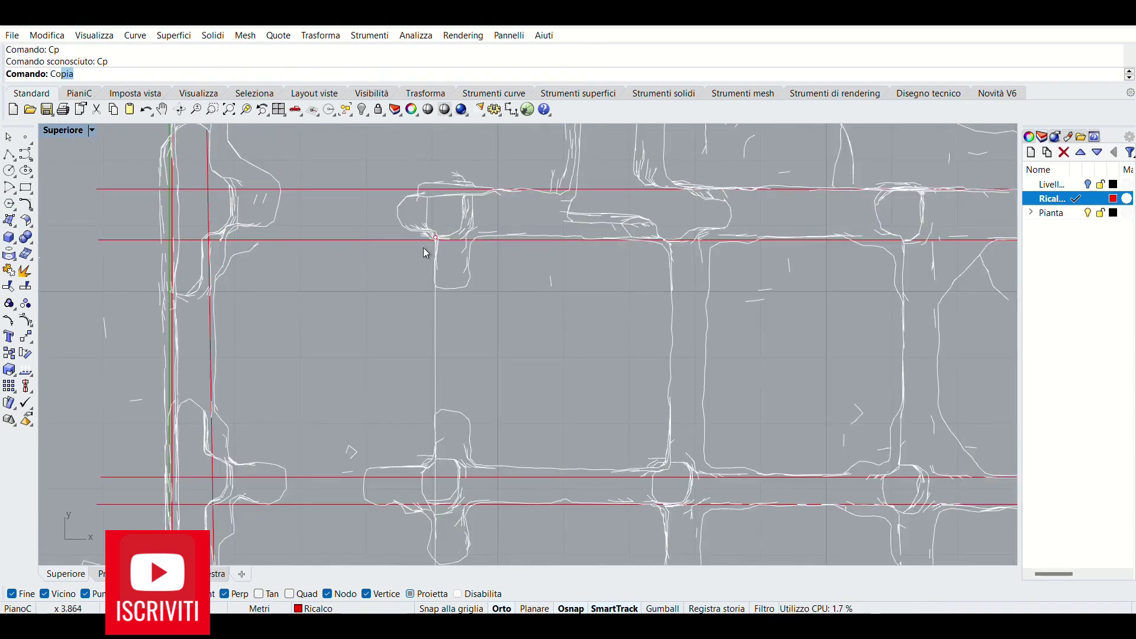
key("Return")
left_click(433, 240)
left_click(469, 239)
key("Return")
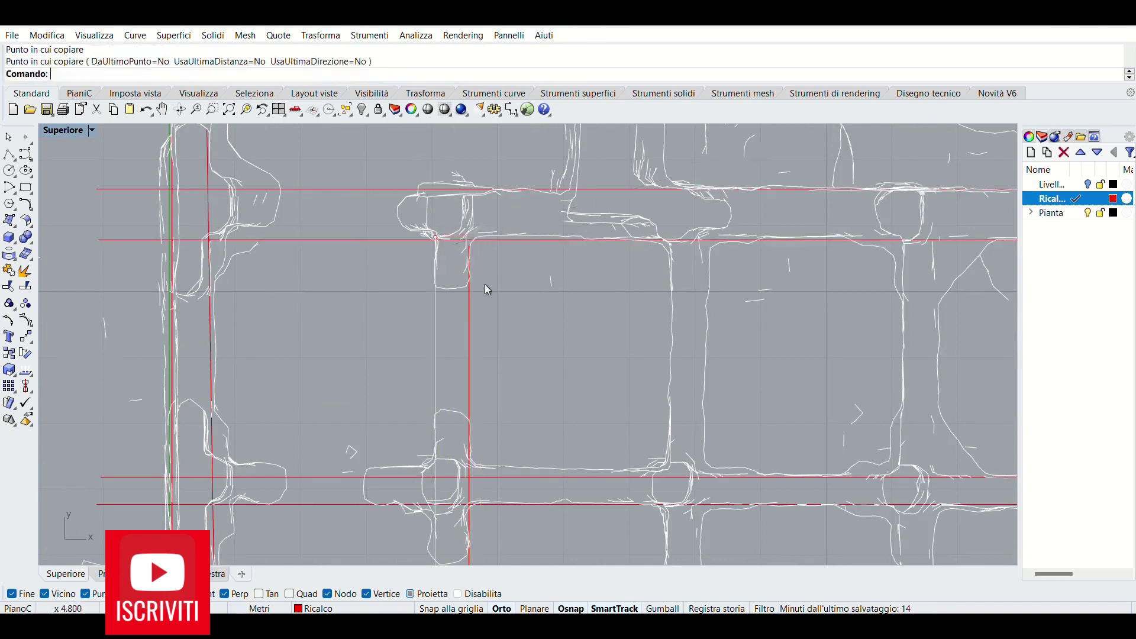
Step: Shift the copied vertical line onto the wall edge with Sposta
left_click(470, 299)
scroll(430, 216, "down", 2)
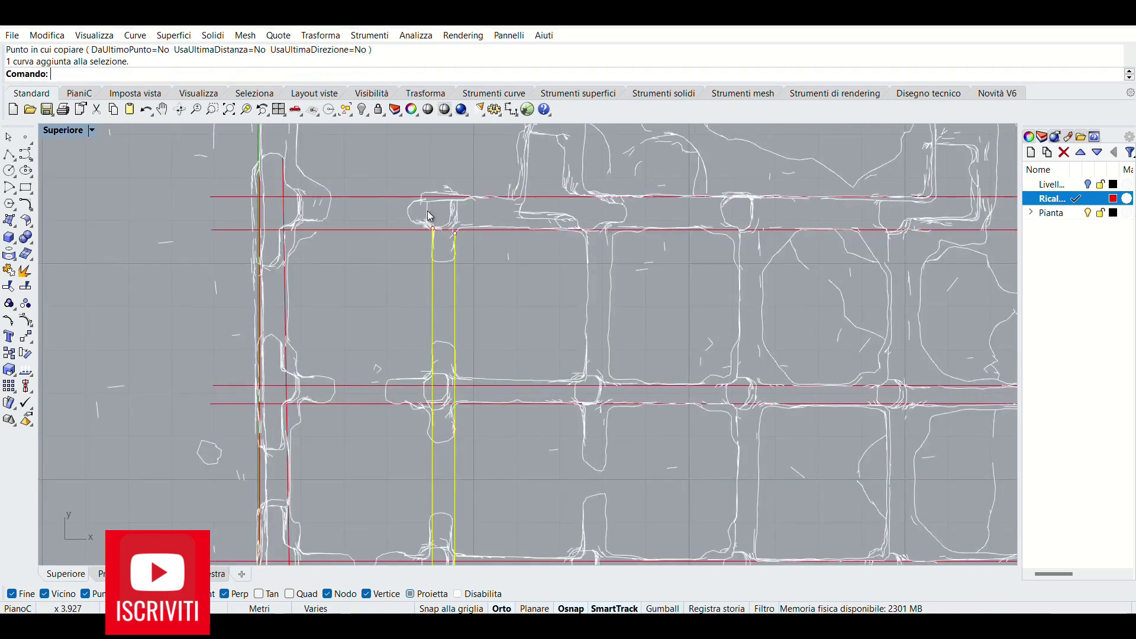
type("Sposta")
key("Return")
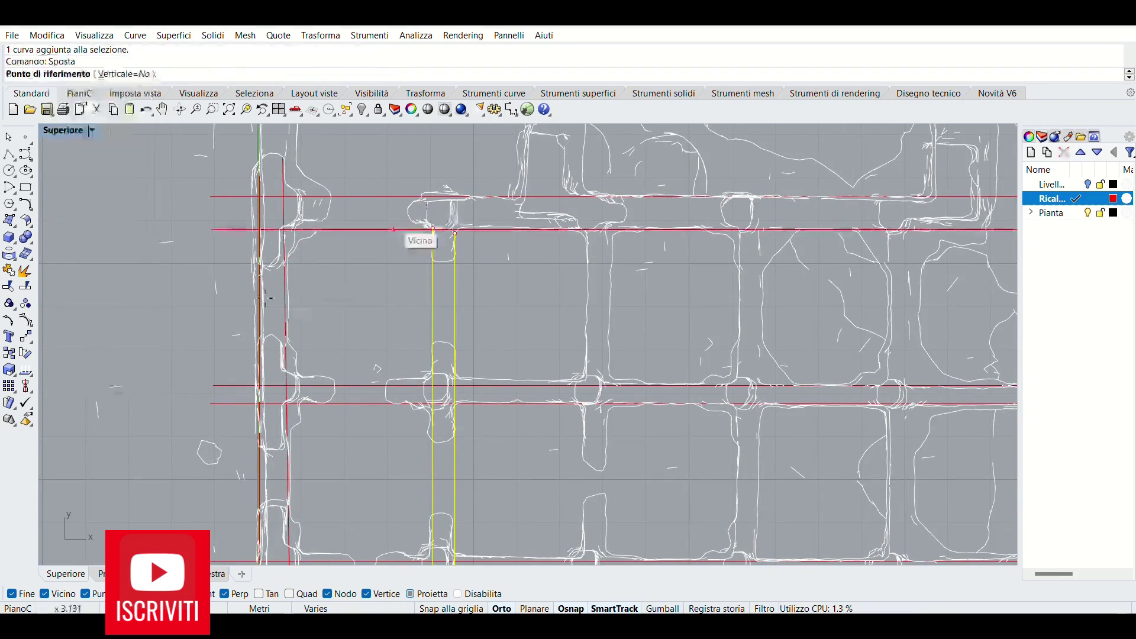
left_click(192, 246)
scroll(210, 245, "down", 2)
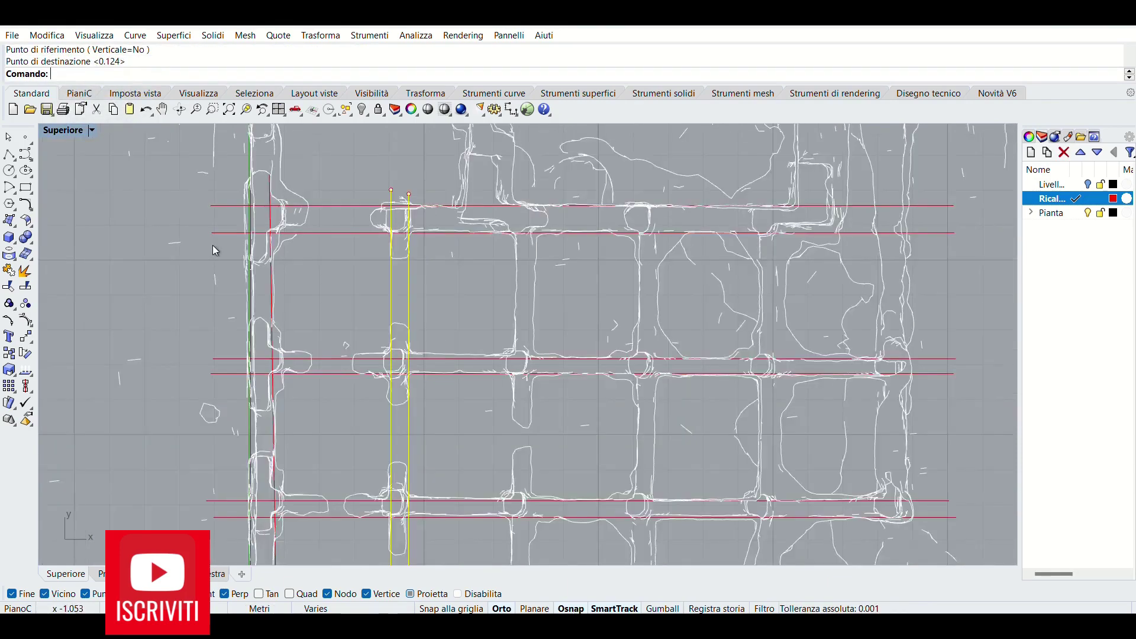
Step: Copy the line to two further wall intersections across the plan
type("C")
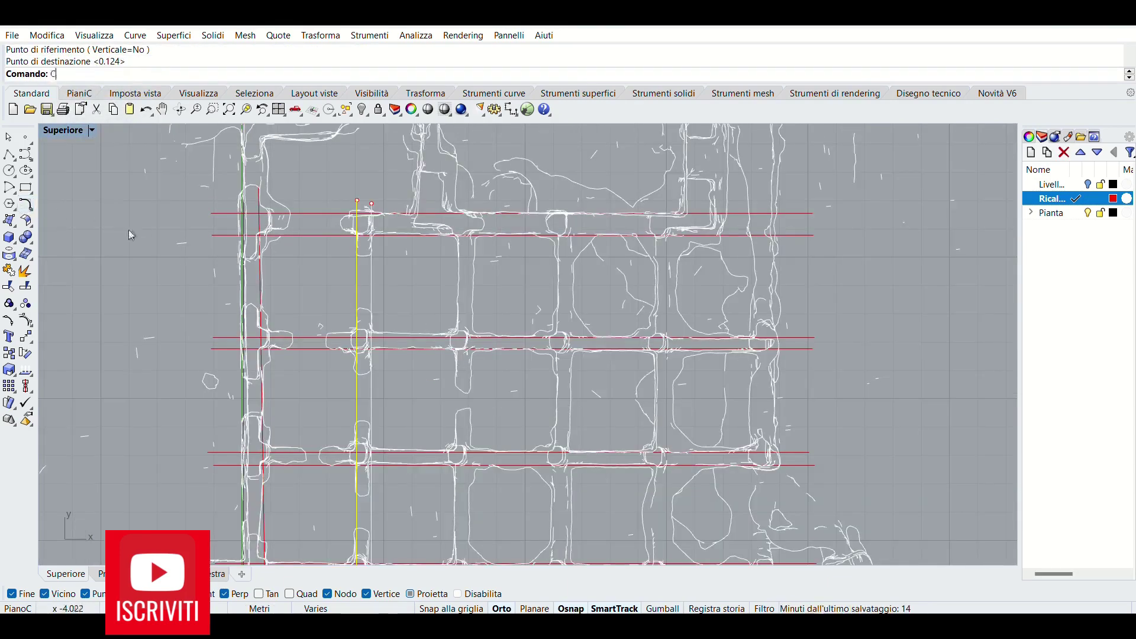
type("opia")
key("Return")
scroll(355, 243, "up", 2)
left_click(346, 241)
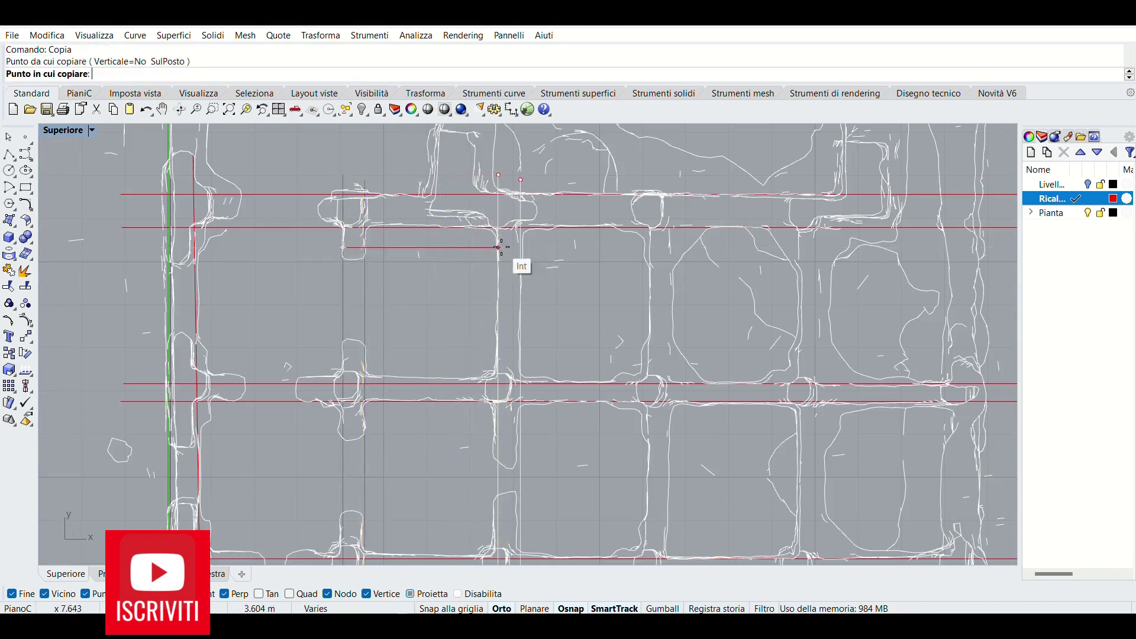
left_click(501, 247)
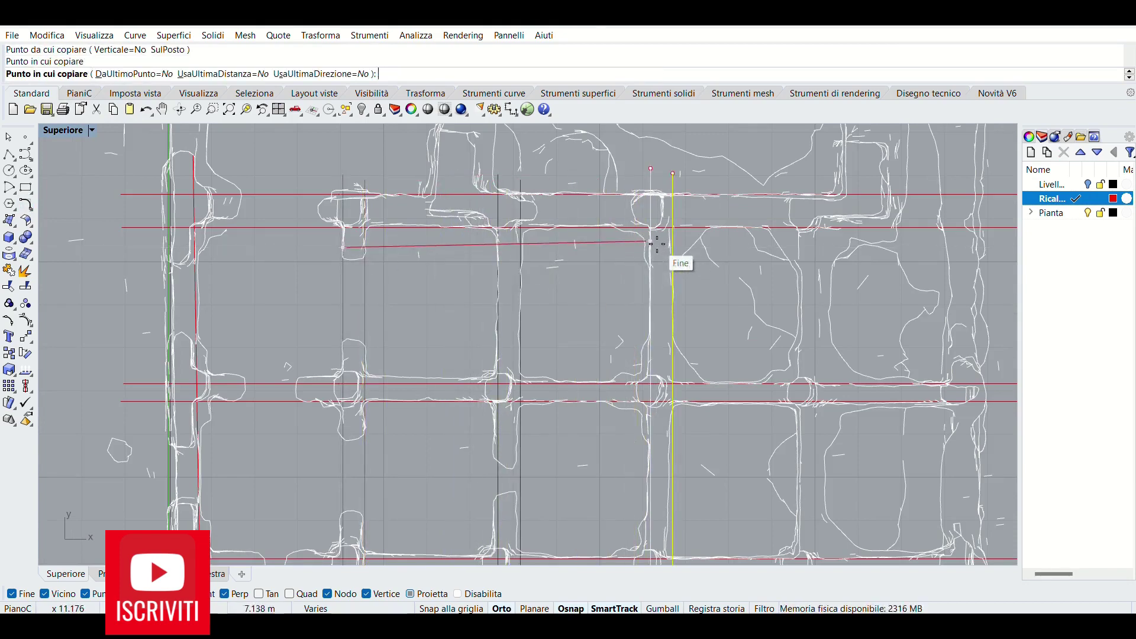
left_click(656, 243)
scroll(570, 224, "down", 2)
key("Return")
scroll(593, 331, "up", 3)
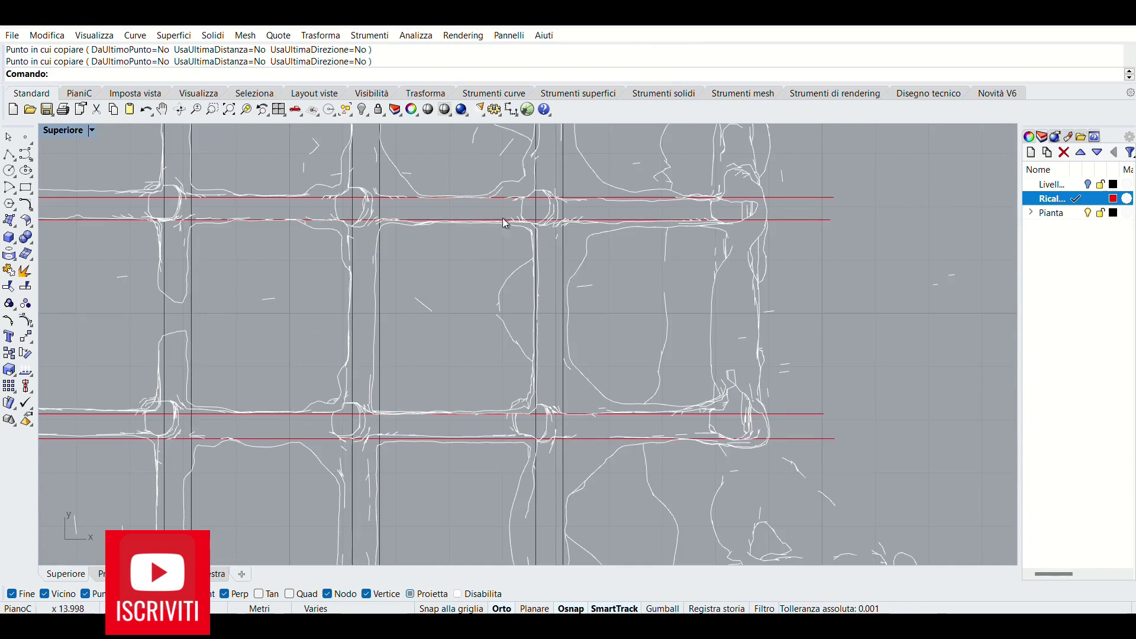
Step: Realign a line with Sposta and copy again from a wall intersection
type("sposta")
key("Return")
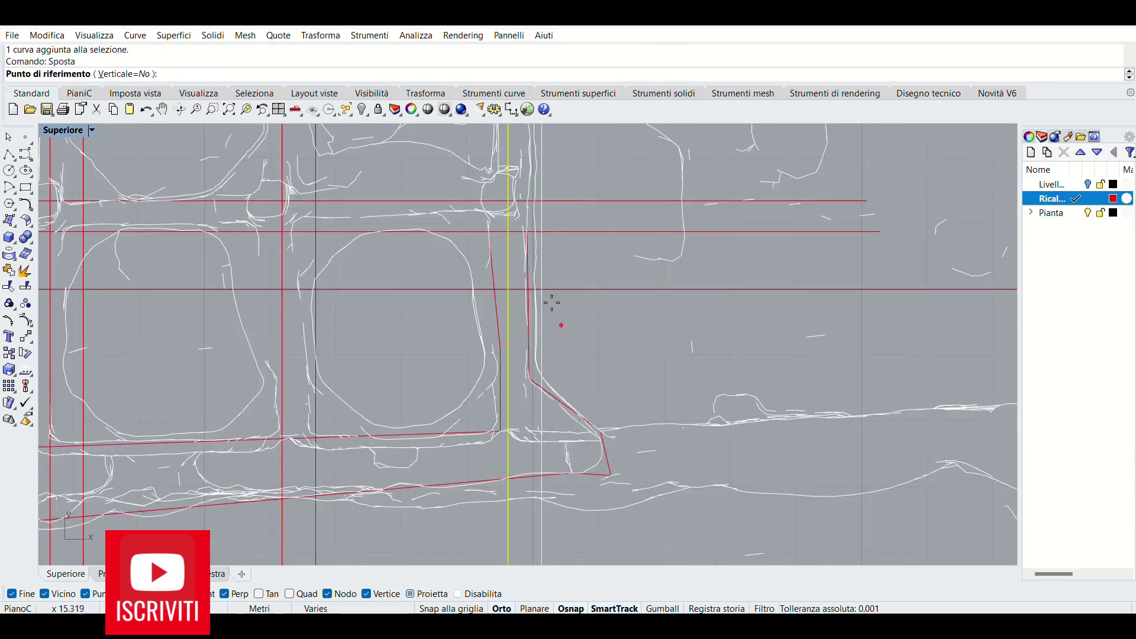
left_click(509, 290)
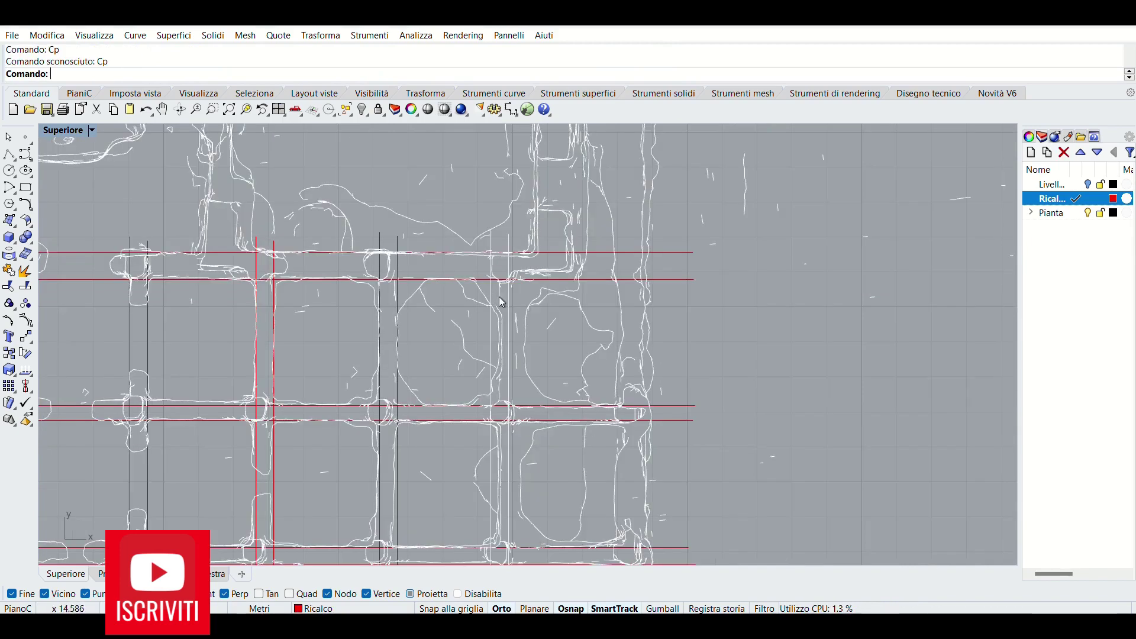
key("Return")
left_click(493, 283)
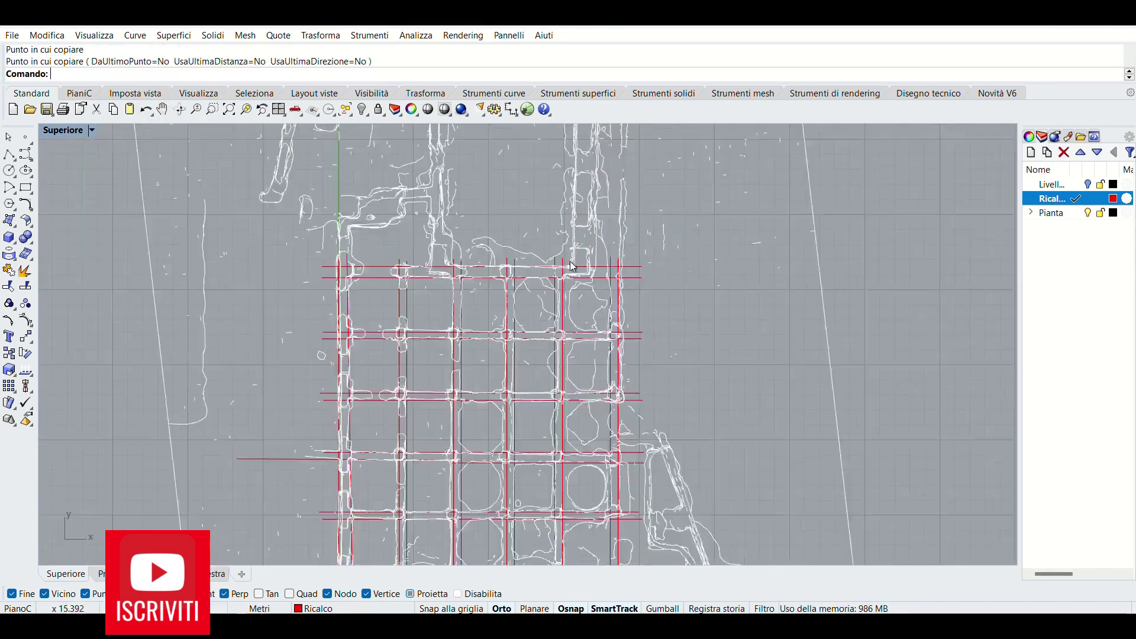
scroll(573, 267, "down", 3)
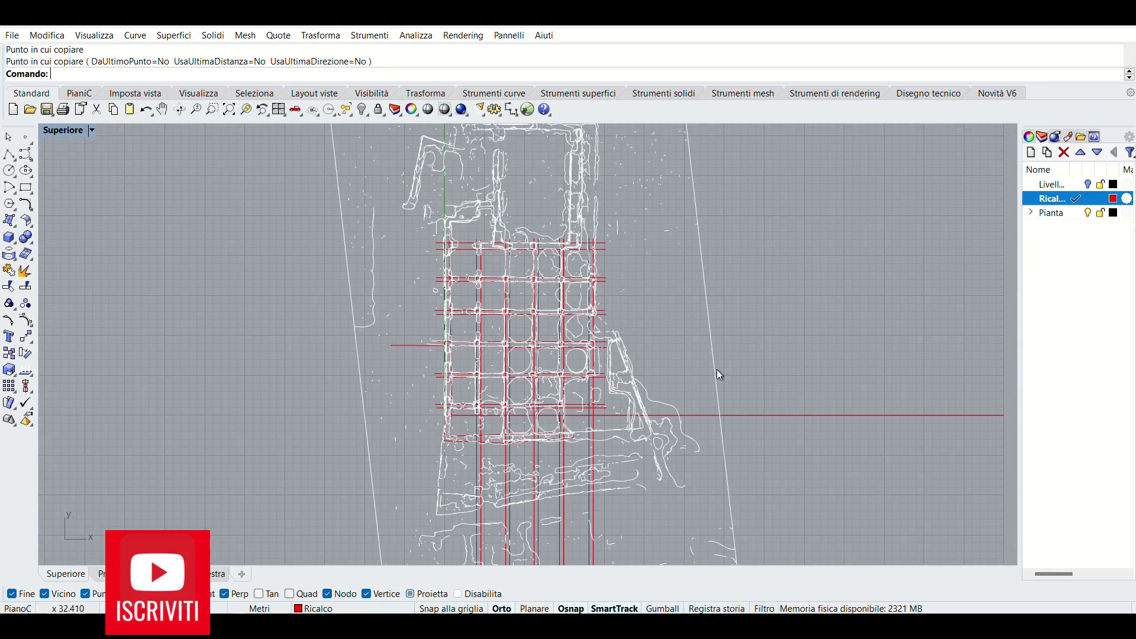
Step: Hide the Pianta layer's linework
left_click(1088, 215)
scroll(637, 285, "down", 1)
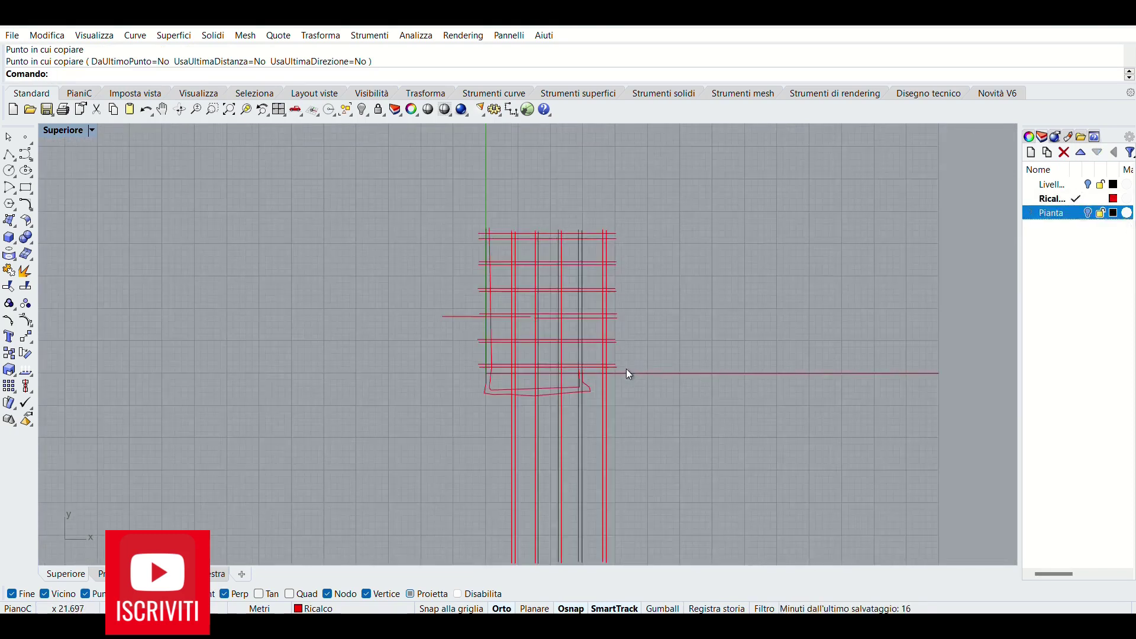
scroll(567, 339, "up", 3)
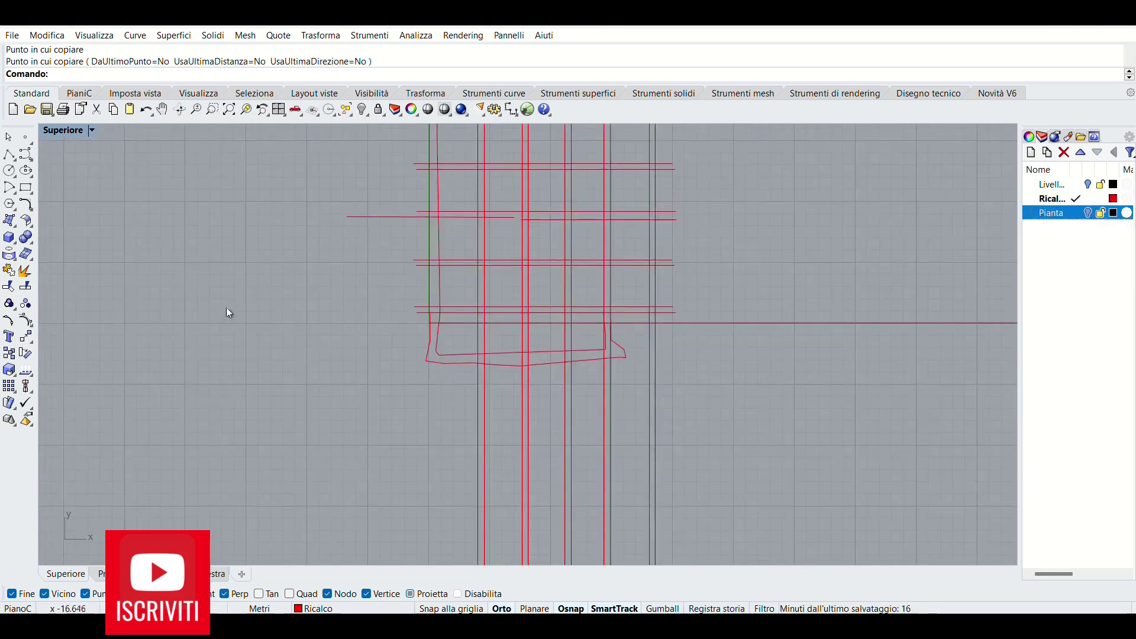
Step: Trim the red vertical lines below the bottom outline
left_click(10, 304)
left_click(555, 362)
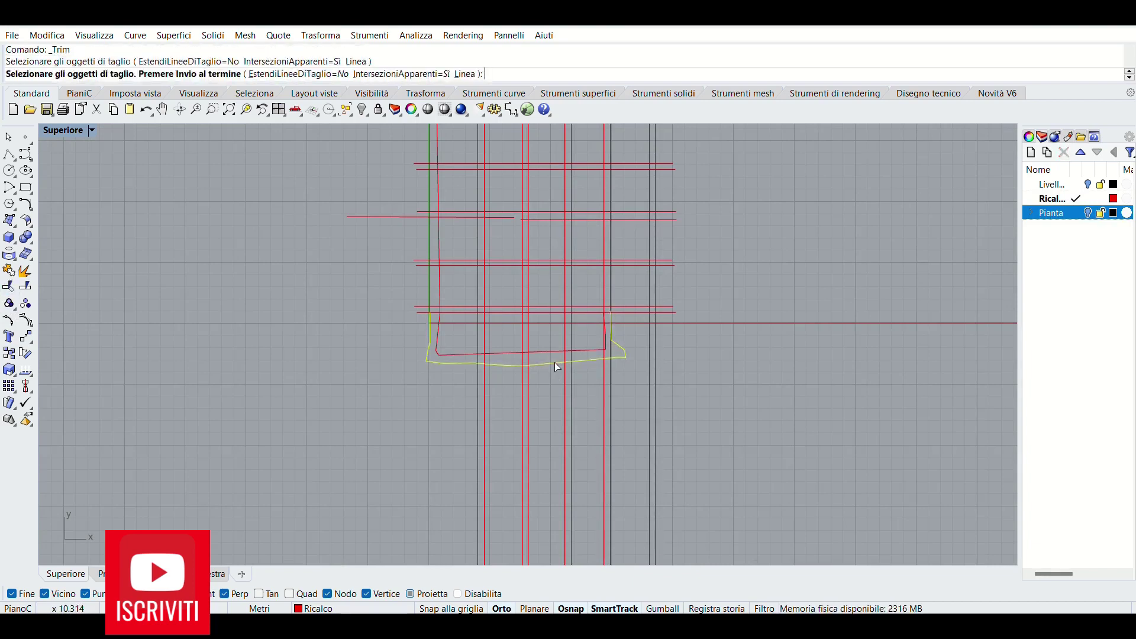
key("Return")
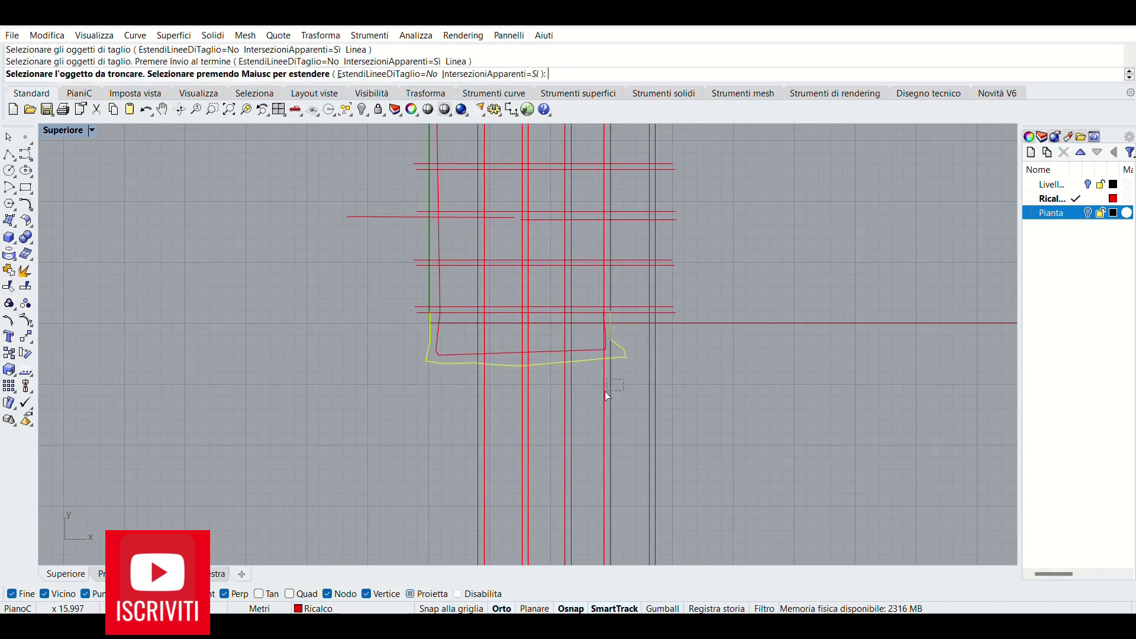
left_click_drag(606, 392, 446, 410)
scroll(583, 368, "up", 2)
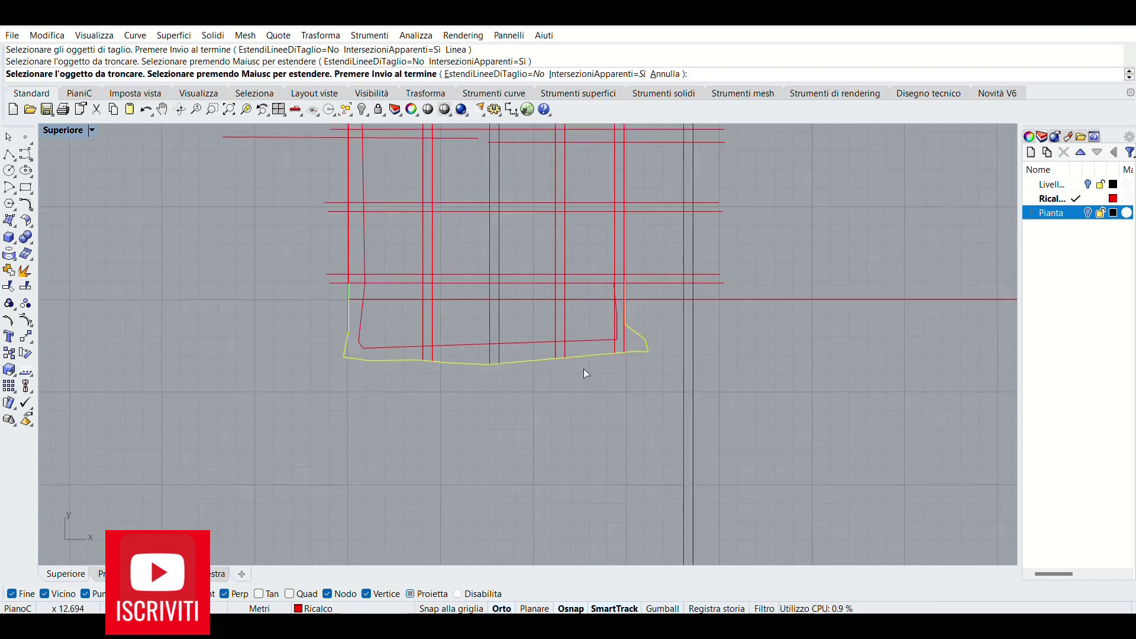
key("Return")
Step: Trim the vertical lines below the inner bottom curve
left_click(591, 341)
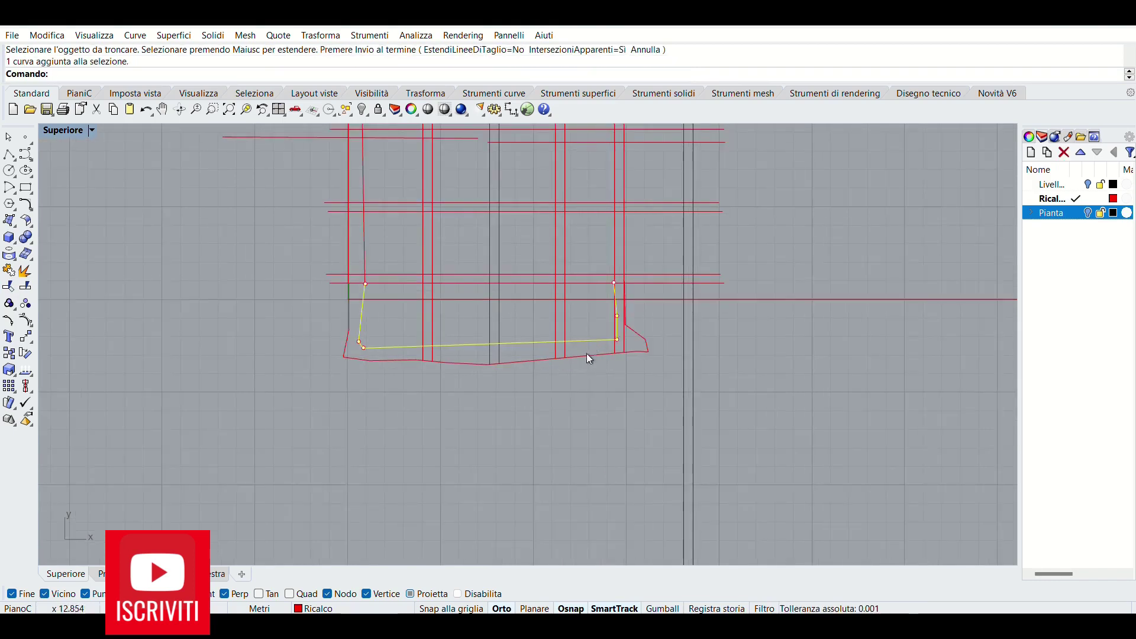
key("Return")
scroll(650, 349, "up", 3)
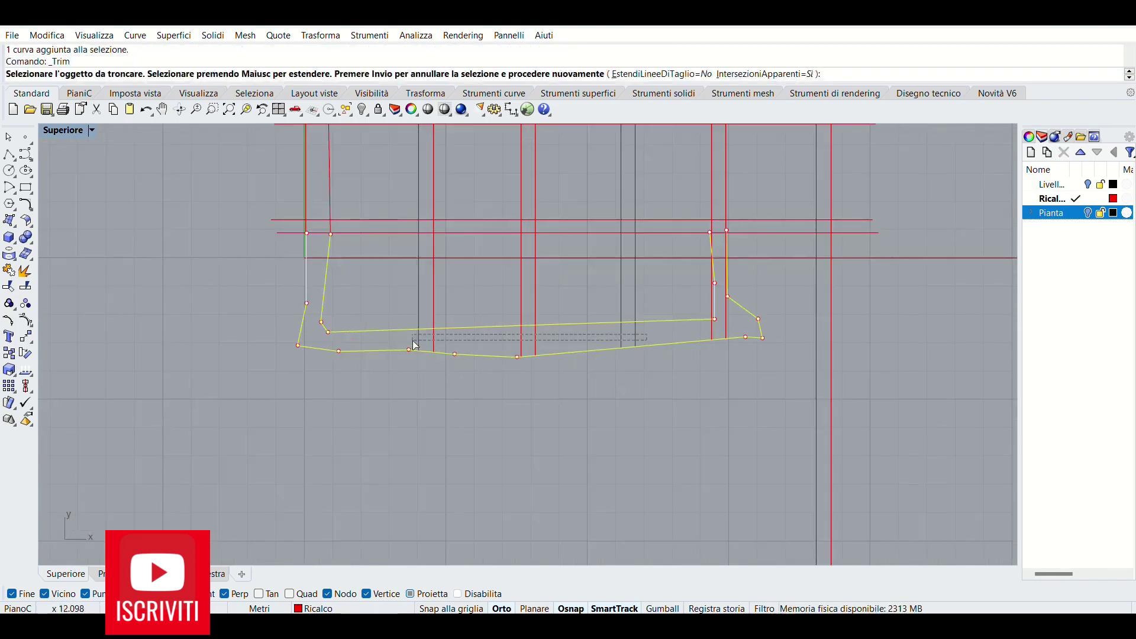
key("Return")
key("Return")
scroll(360, 298, "up", 2)
left_click_drag(432, 352, 562, 342)
key("Return")
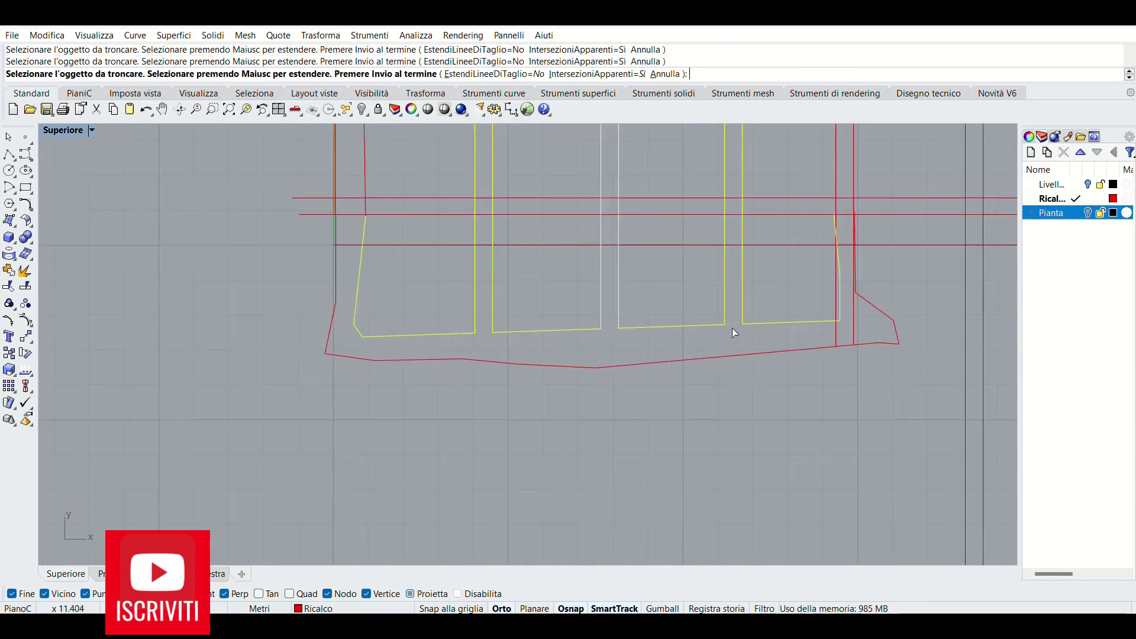
Step: Move the corner curve's point up to the grid line
scroll(769, 320, "up", 2)
scroll(793, 314, "up", 1)
left_click(767, 353)
right_click(769, 365)
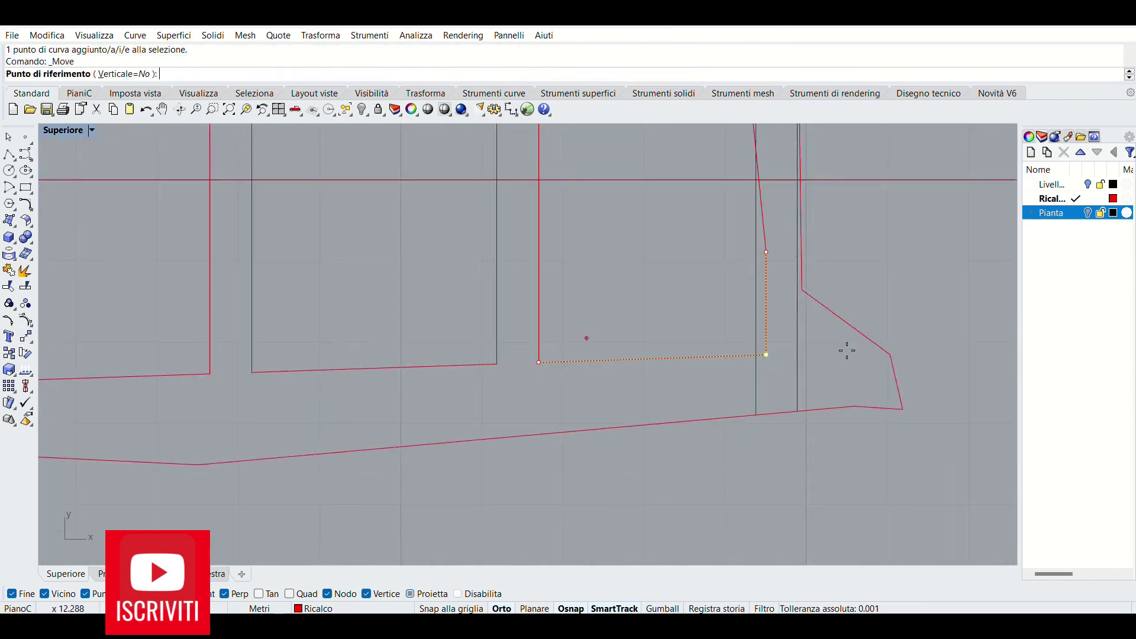
left_click(767, 355)
left_click(753, 249)
scroll(719, 224, "up", 4)
scroll(719, 225, "down", 3)
left_click(710, 212)
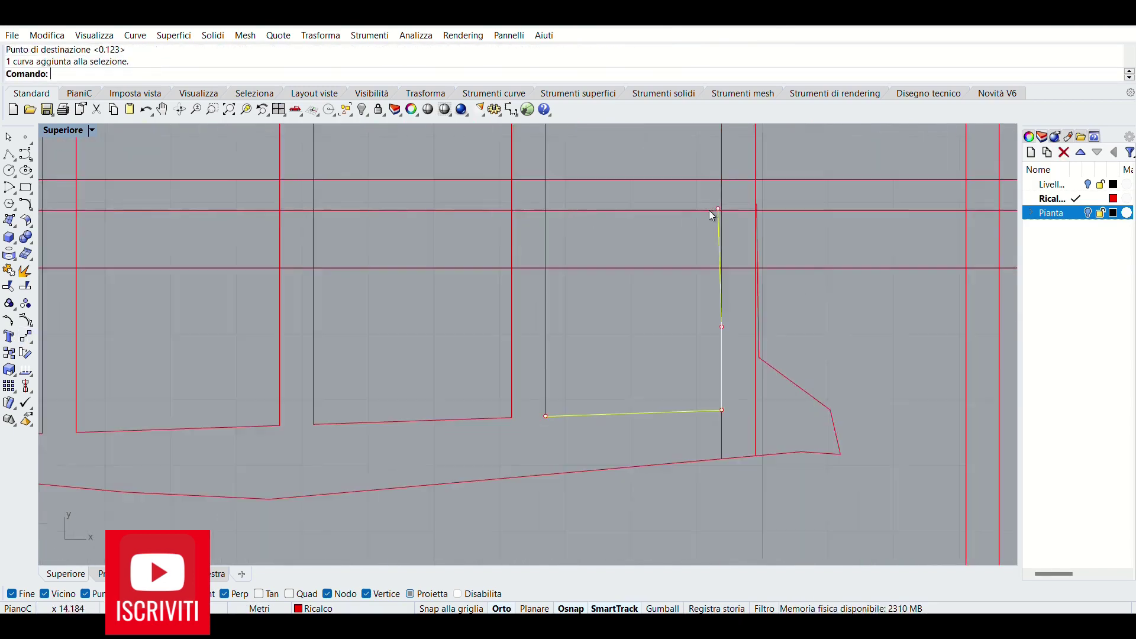
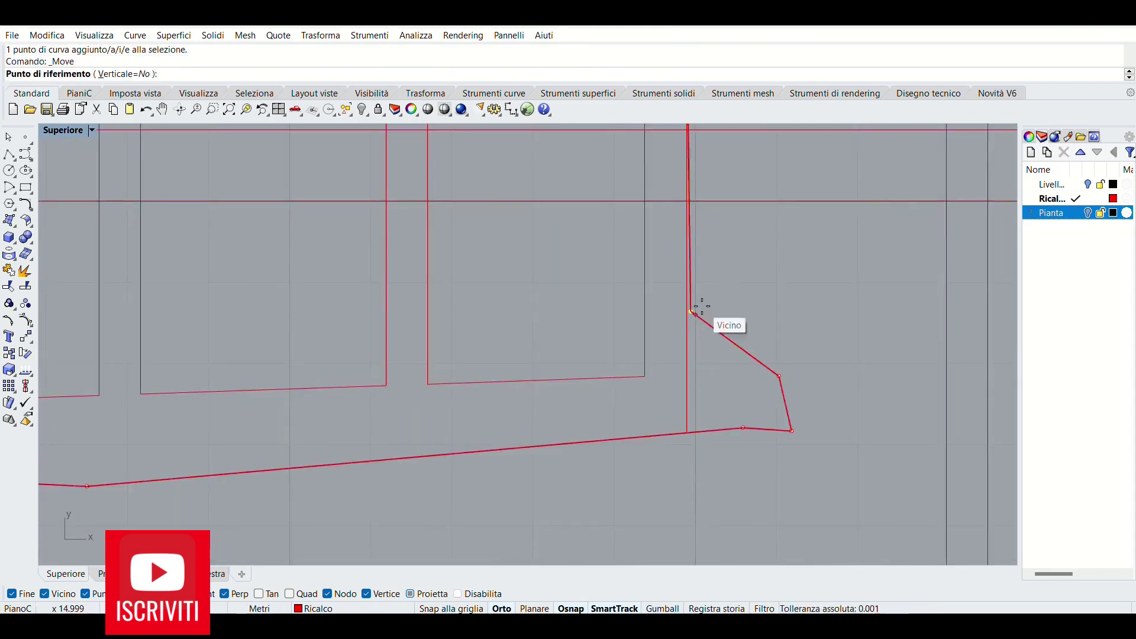
Step: Move the corner of the red traced ground outline to its new position
left_click(690, 244)
scroll(691, 350, "down", 3)
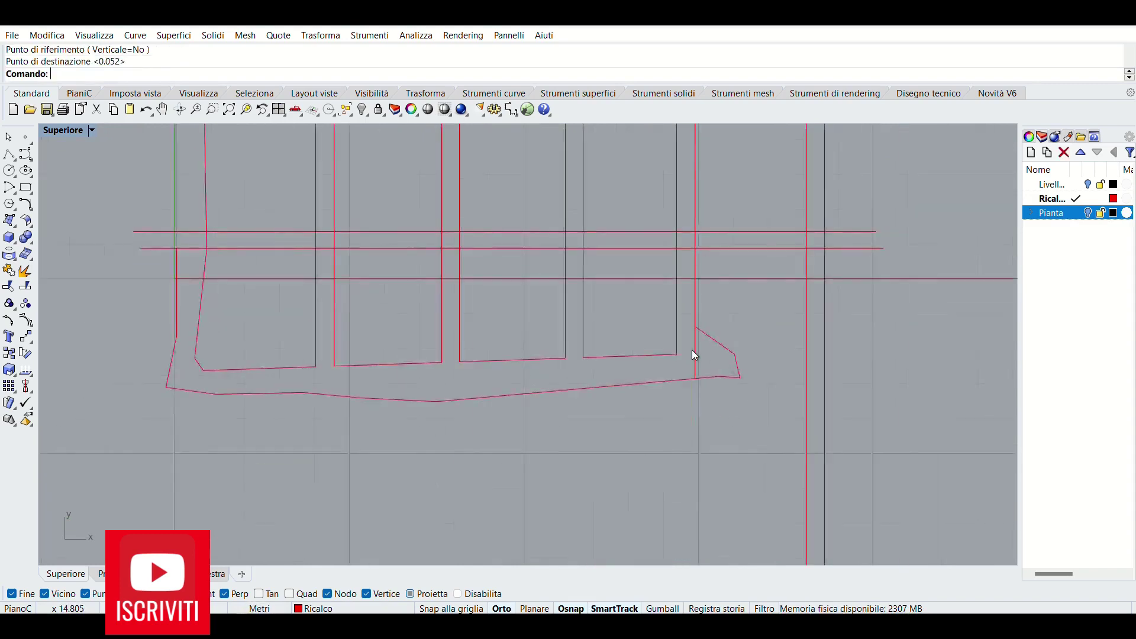
left_click(697, 247)
Step: Trim the overhanging line end near the vertical pair of lines
left_click(706, 335)
scroll(755, 292, "down", 2)
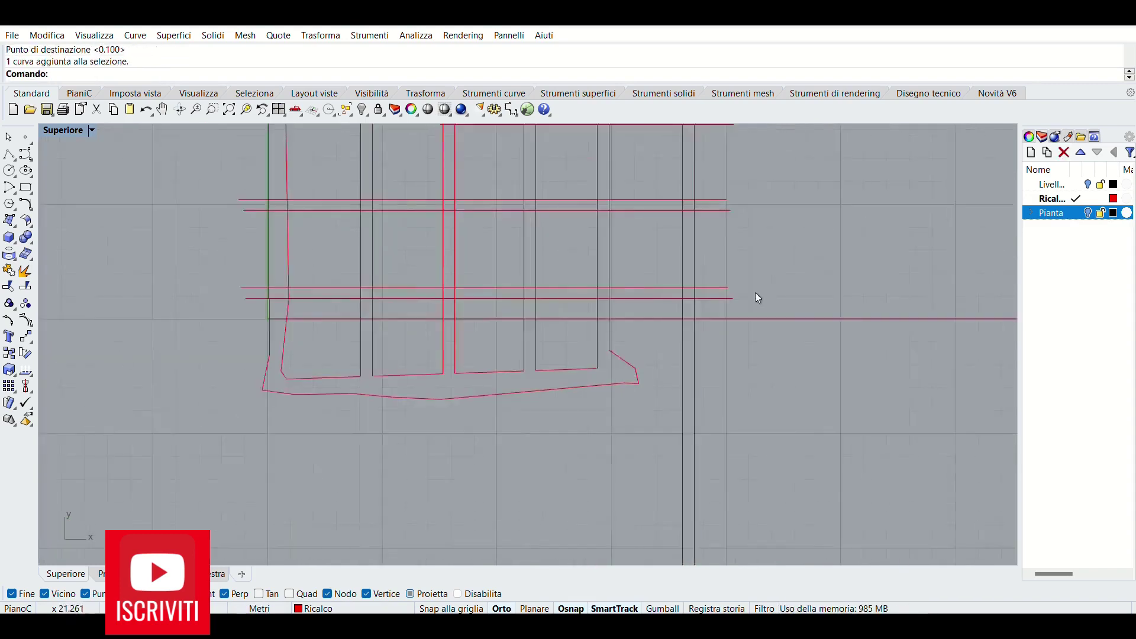
type("trim")
key("Return")
scroll(729, 318, "up", 2)
left_click(675, 291)
Step: Trim the short stubs at the left and bottom using every curve as a cutter
key("Return")
scroll(627, 292, "down", 1)
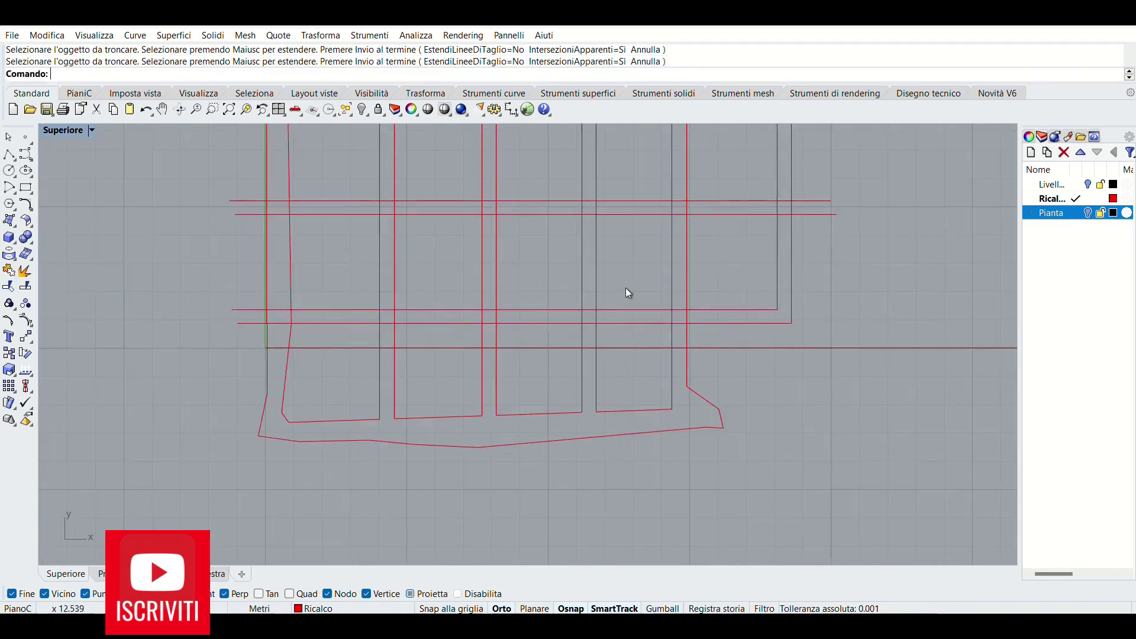
key("Return")
key("Return")
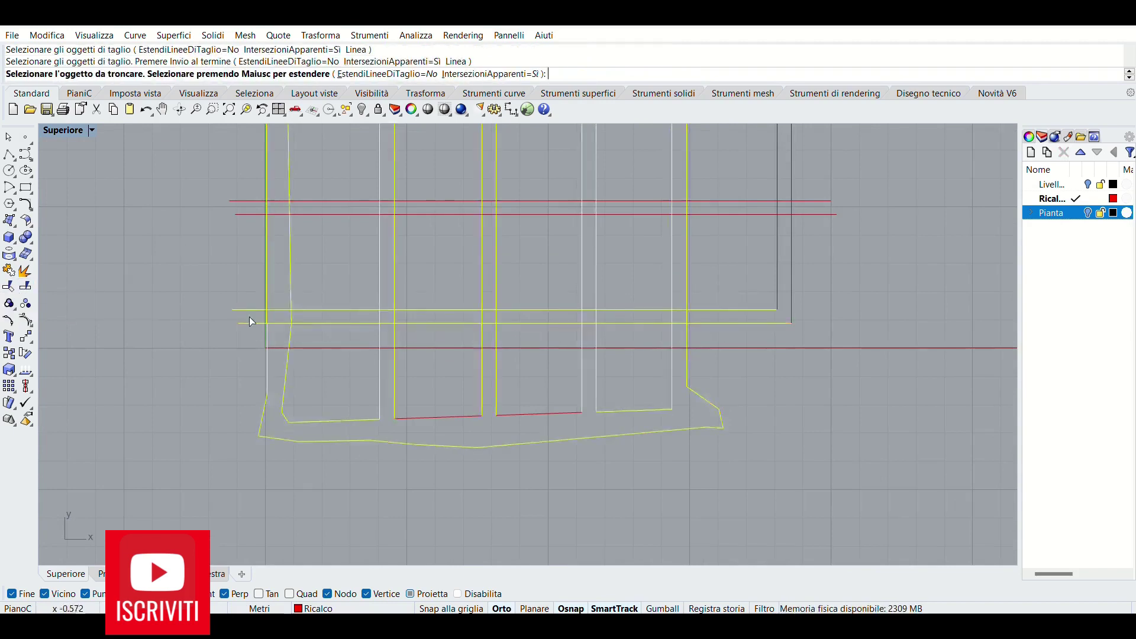
left_click(249, 323)
left_click(290, 322)
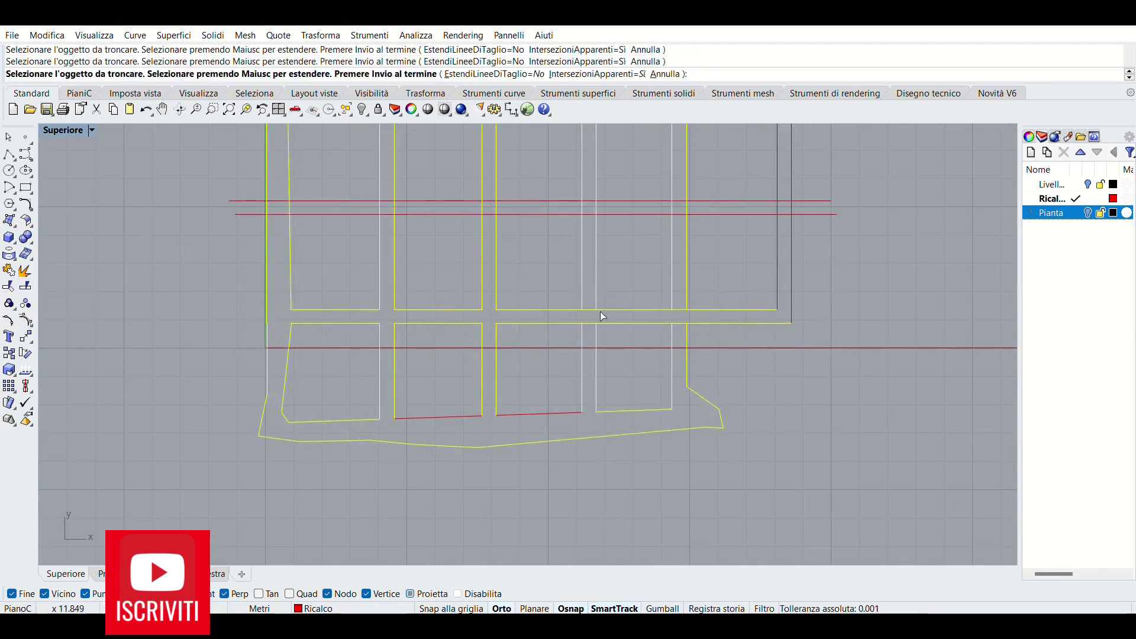
Step: Fence-trim the line stubs outside the grid, using the grid curves as cutting edges
key("Return")
scroll(676, 337, "down", 2)
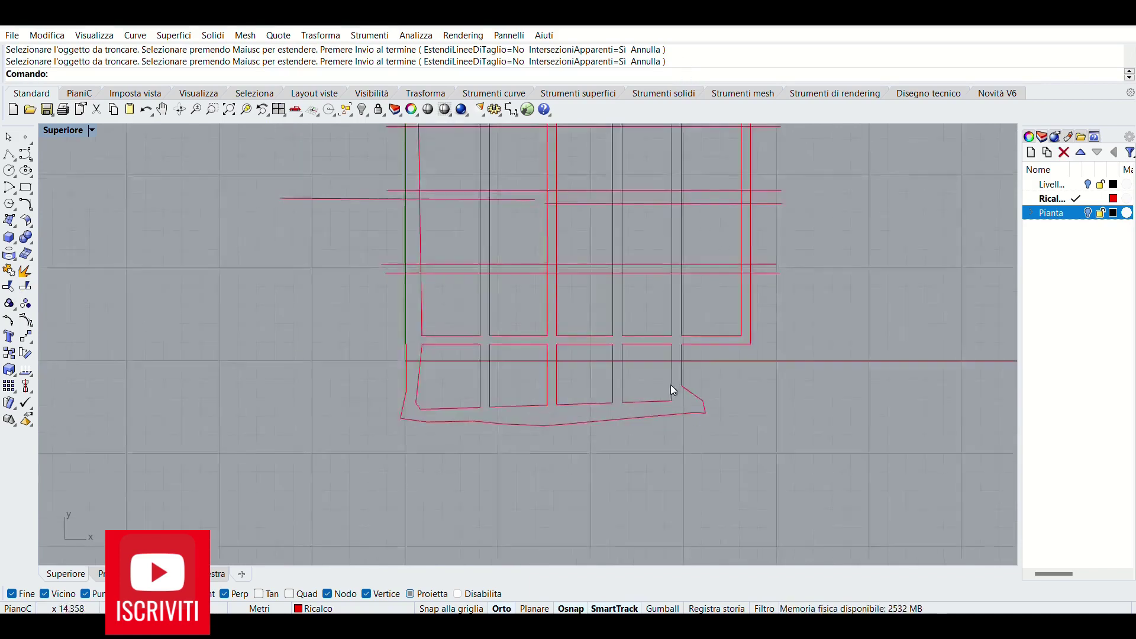
scroll(670, 385, "down", 3)
key("Return")
mouse_move(709, 169)
left_mouse_down()
mouse_move(443, 334)
mouse_move(489, 183)
mouse_move(722, 165)
left_mouse_up()
key("Return")
left_click_drag(680, 361, 699, 170)
Step: Inspect the fence-trim result and undo it
scroll(604, 167, "up", 1)
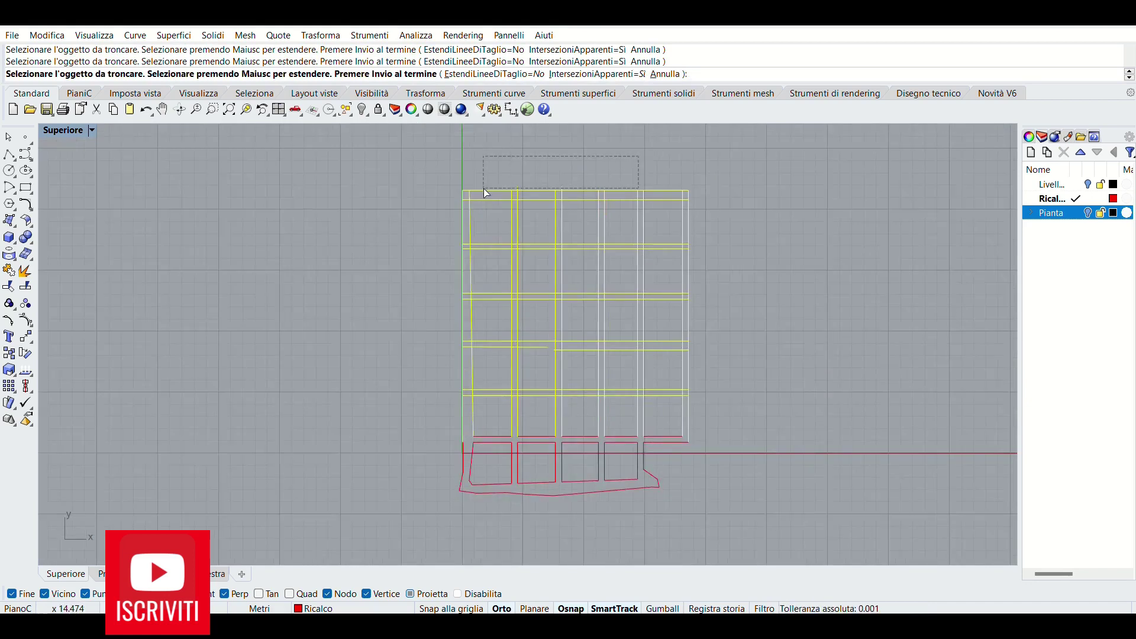
scroll(650, 171, "up", 3)
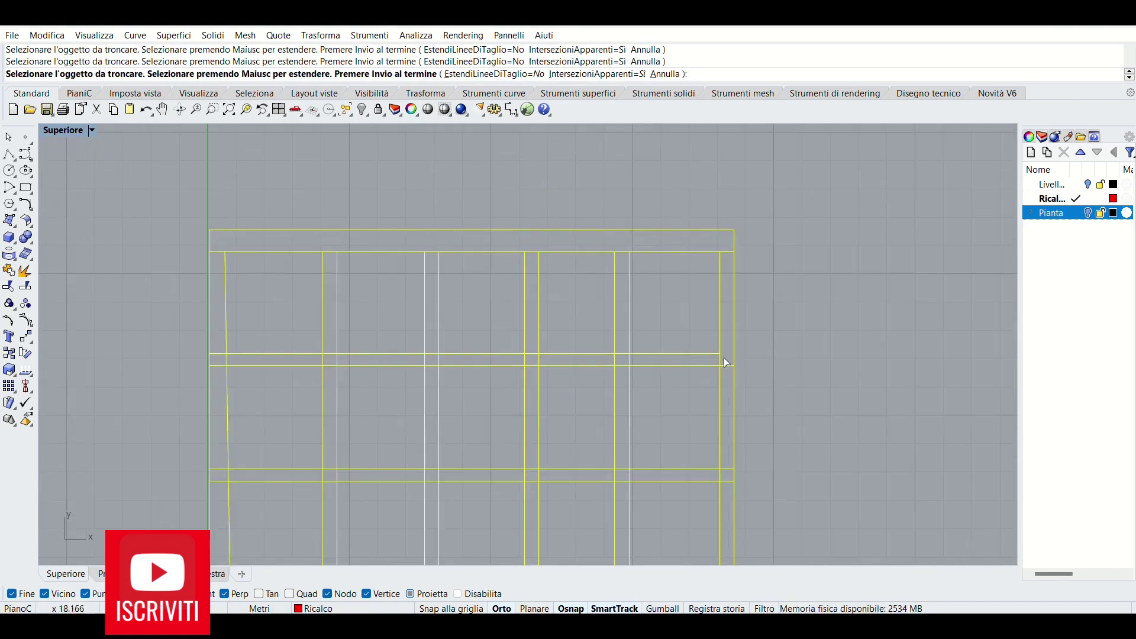
scroll(659, 323, "down", 1)
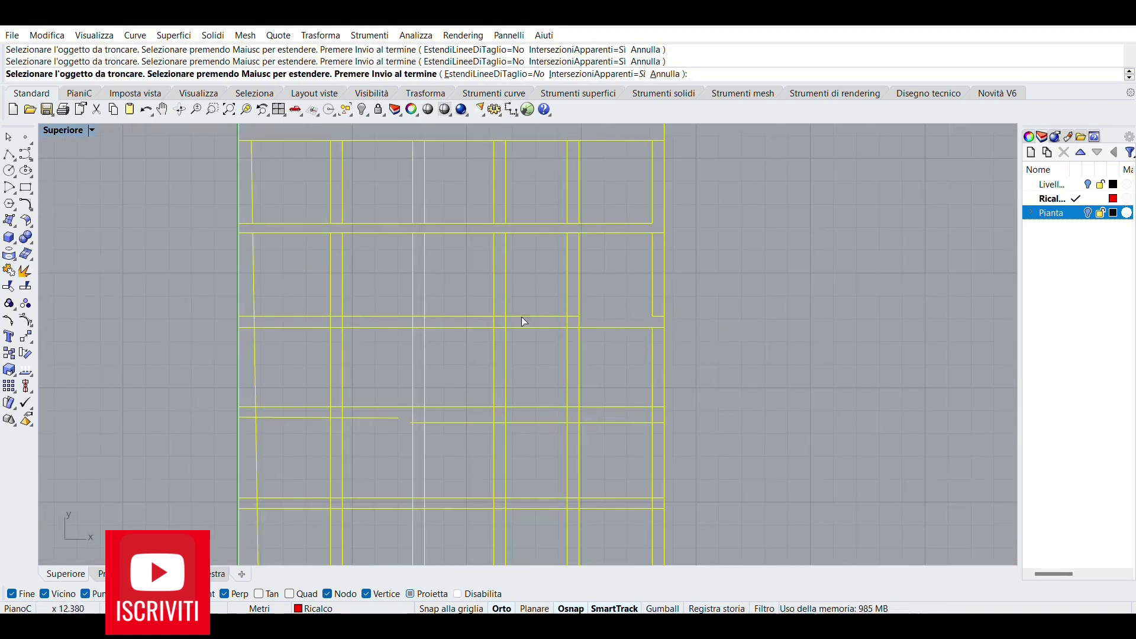
scroll(514, 317, "up", 1)
scroll(527, 166, "down", 1)
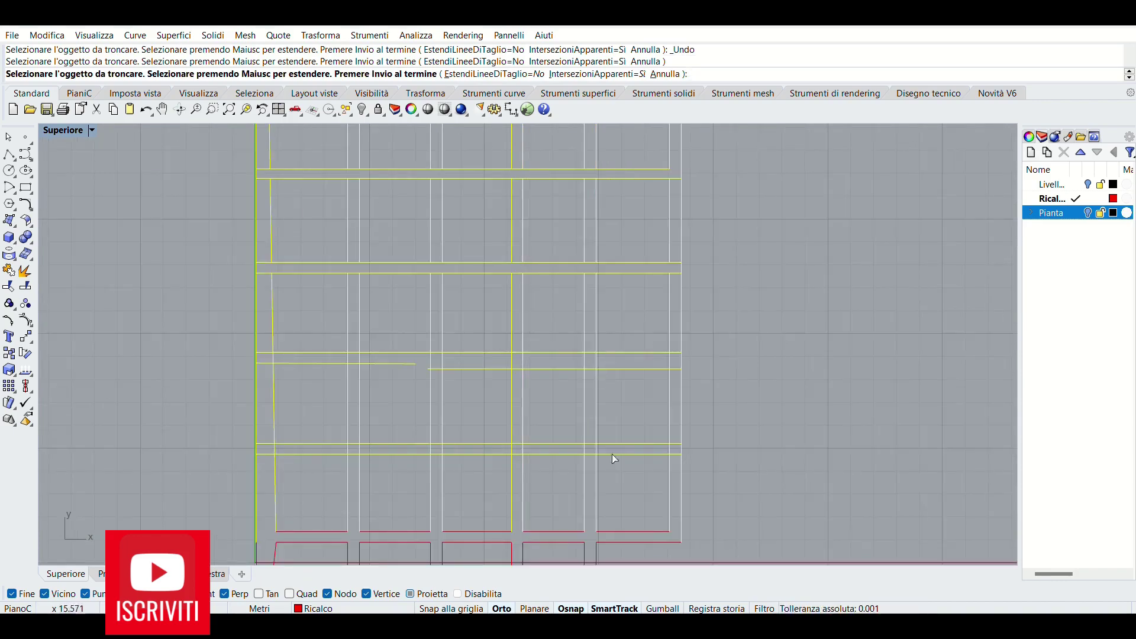
scroll(669, 442, "up", 1)
scroll(645, 158, "down", 1)
key("ctrl+z")
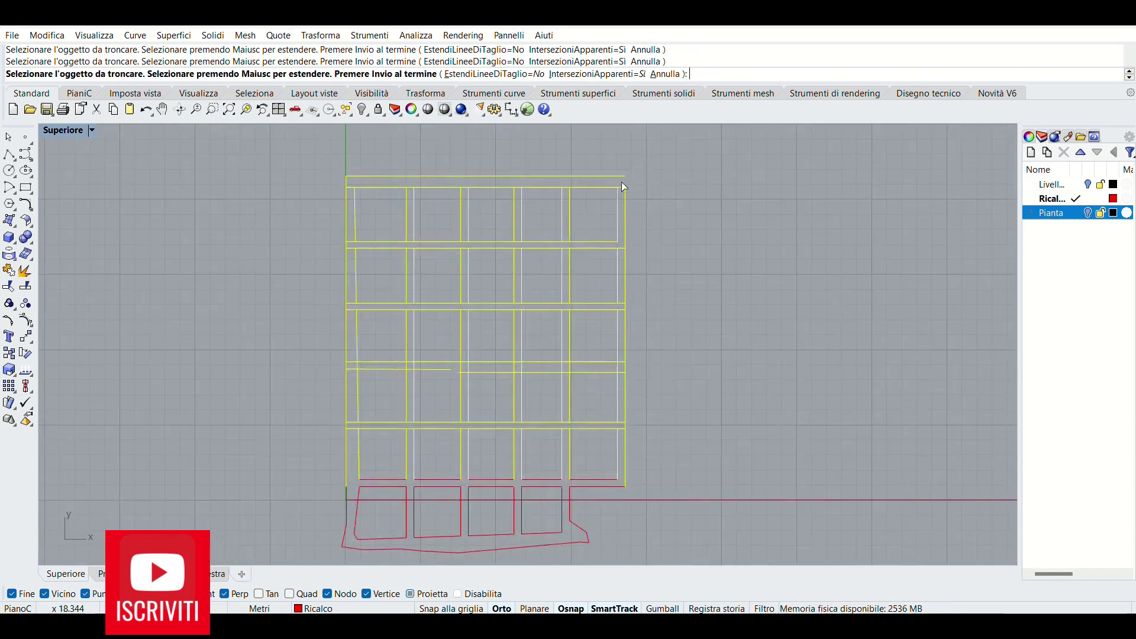
Step: Trial-trim the segments crossing one vertical grid line, then undo it
scroll(621, 182, "up", 1)
scroll(621, 421, "down", 1)
scroll(657, 351, "up", 1)
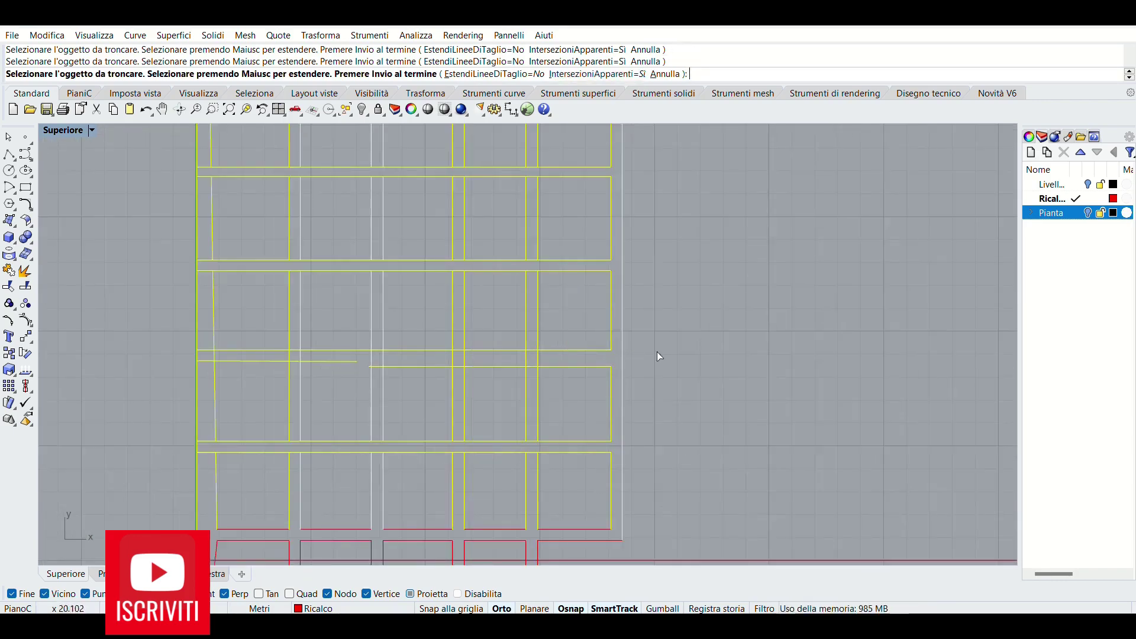
scroll(537, 144, "down", 1)
left_click_drag(536, 463, 532, 464)
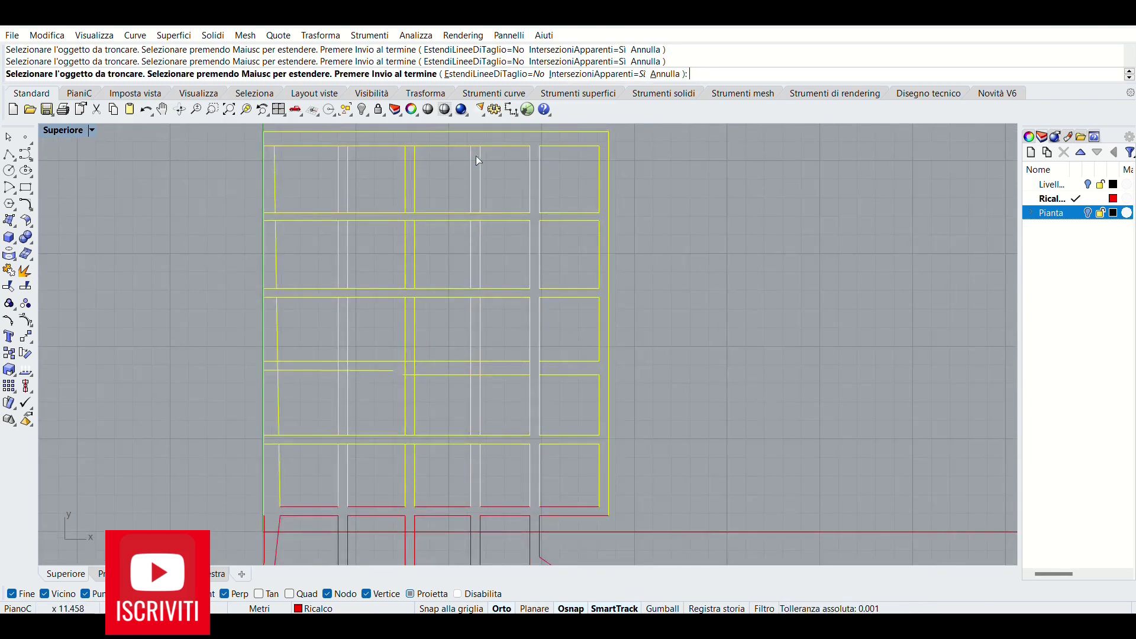
key("ctrl+z")
scroll(413, 142, "up", 1)
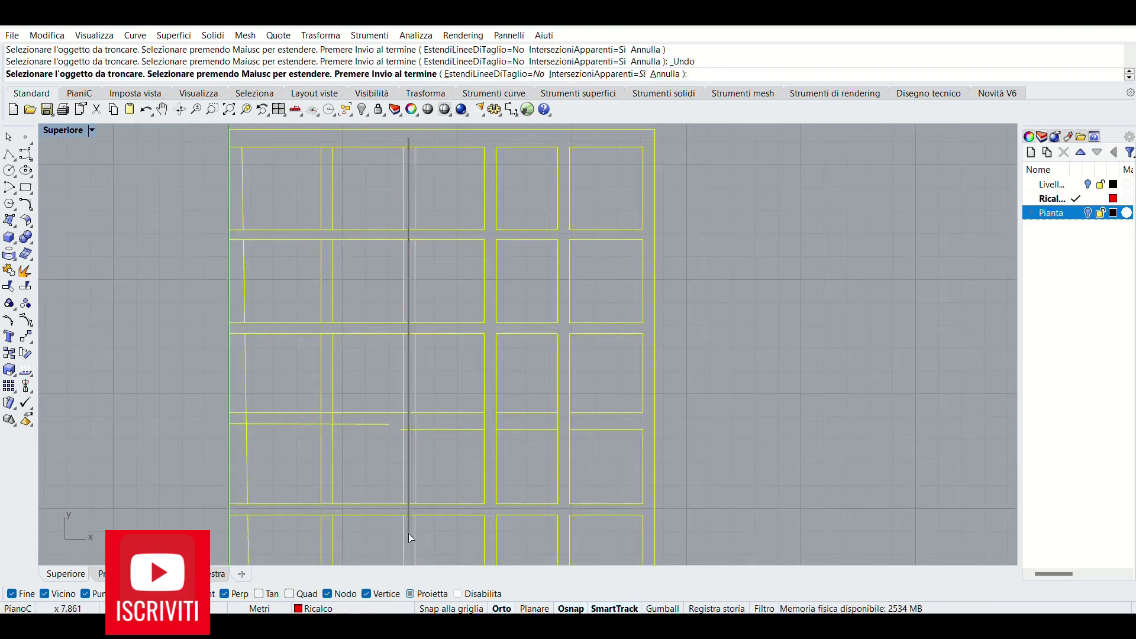
Step: Trim the crossing segments along a vertical line and a vertical segment inside the grid
left_click(408, 536)
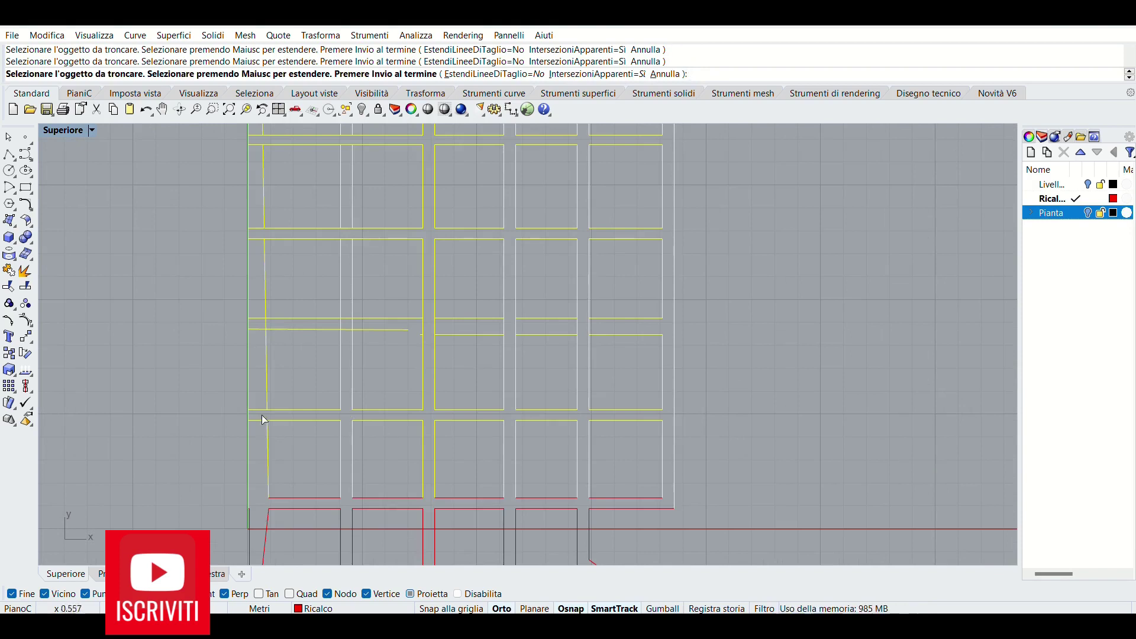
left_click(354, 329)
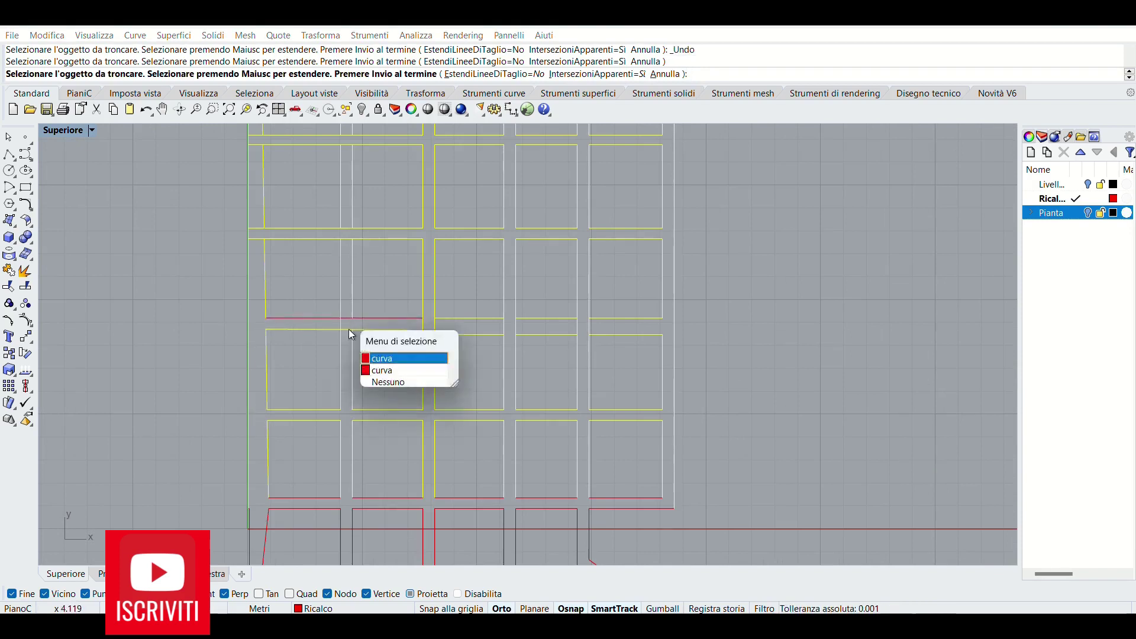
left_click(379, 355)
scroll(468, 392, "down", 1)
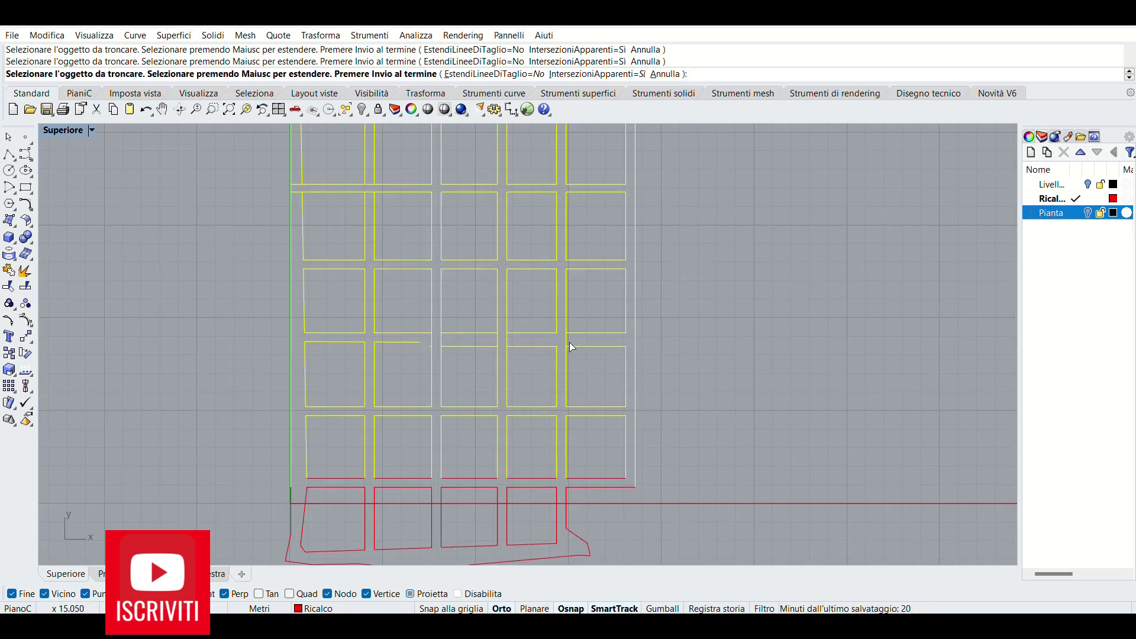
scroll(591, 436, "down", 1)
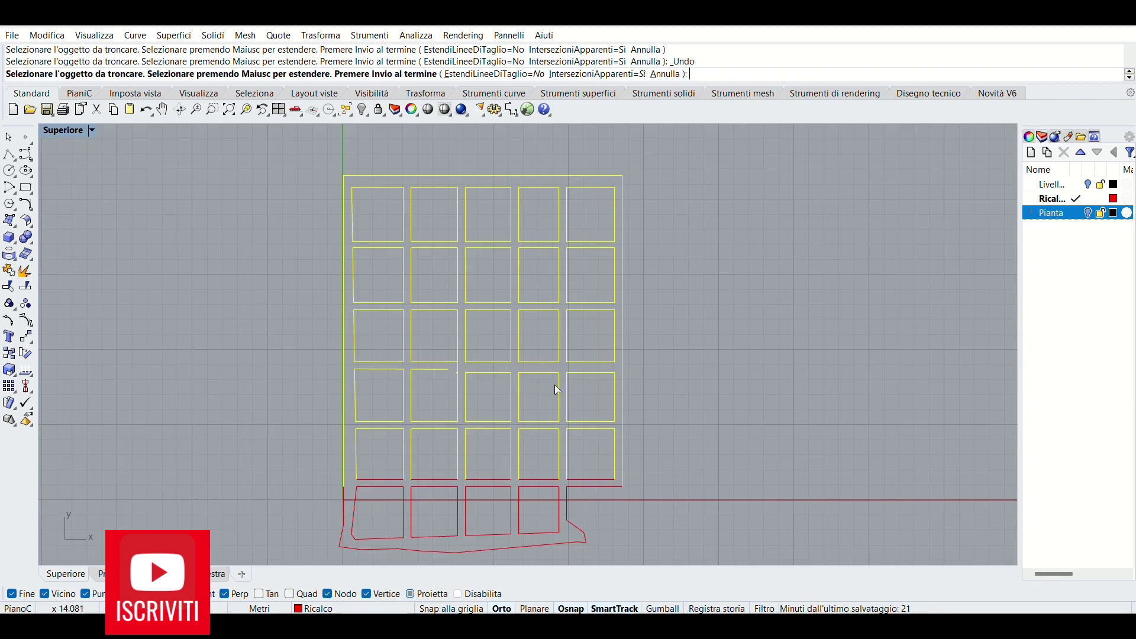
Step: Extend the horizontal line to the vertical boundary line
key("Return")
scroll(442, 391, "up", 5)
left_click(25, 336)
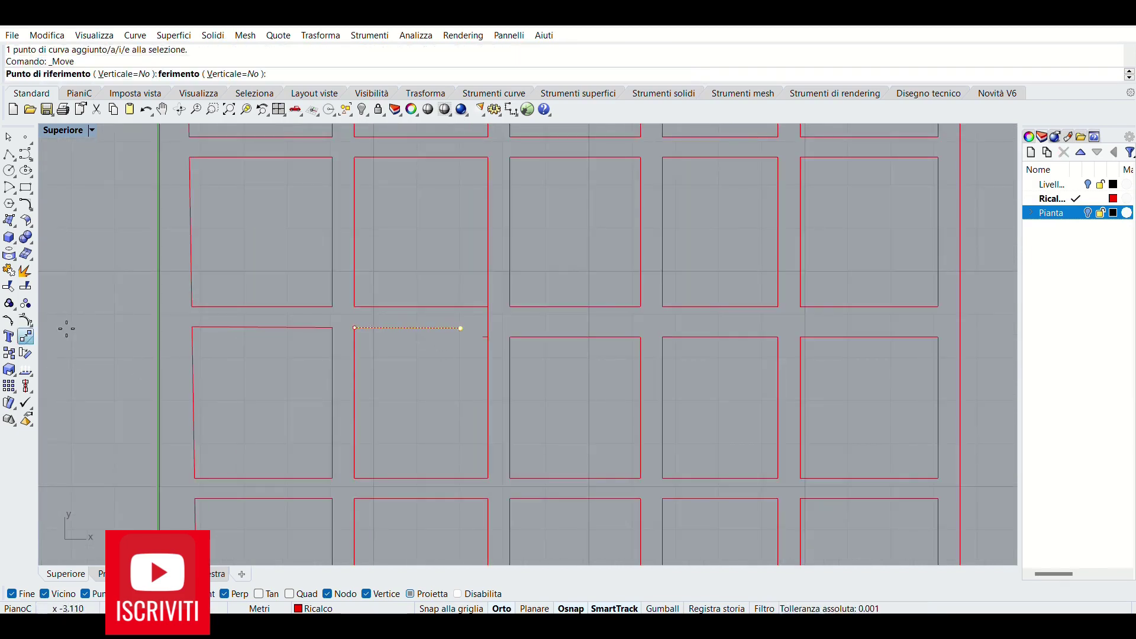
left_click(455, 328)
left_click(490, 209)
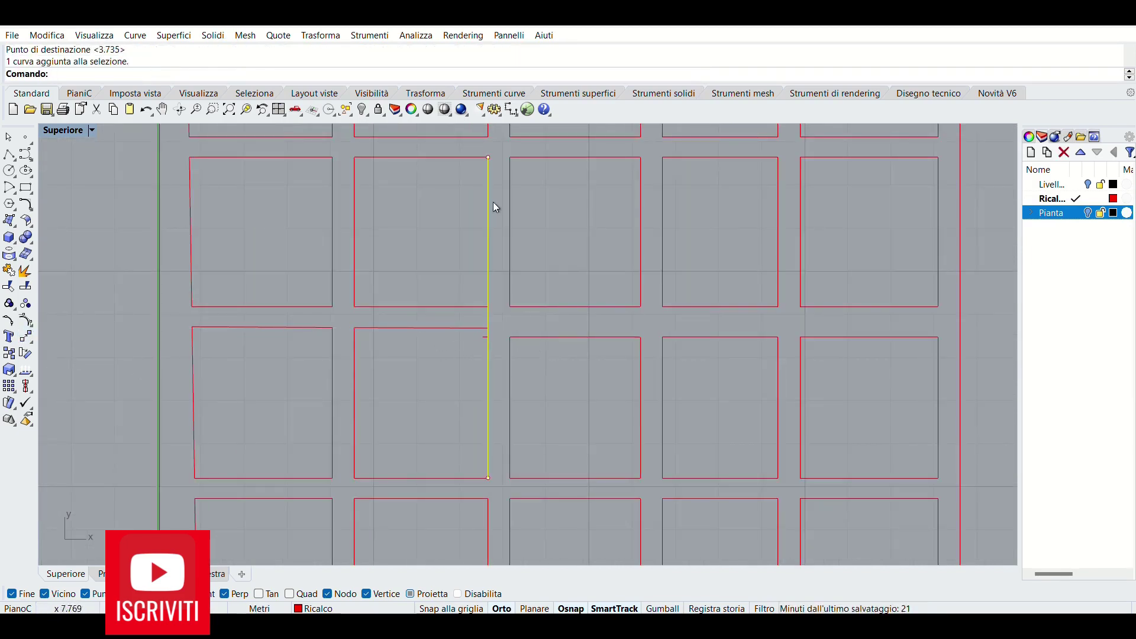
Step: Run a final trim pass with all curves as cutters and finish it
left_click(9, 271)
key("Return")
scroll(494, 323, "down", 5)
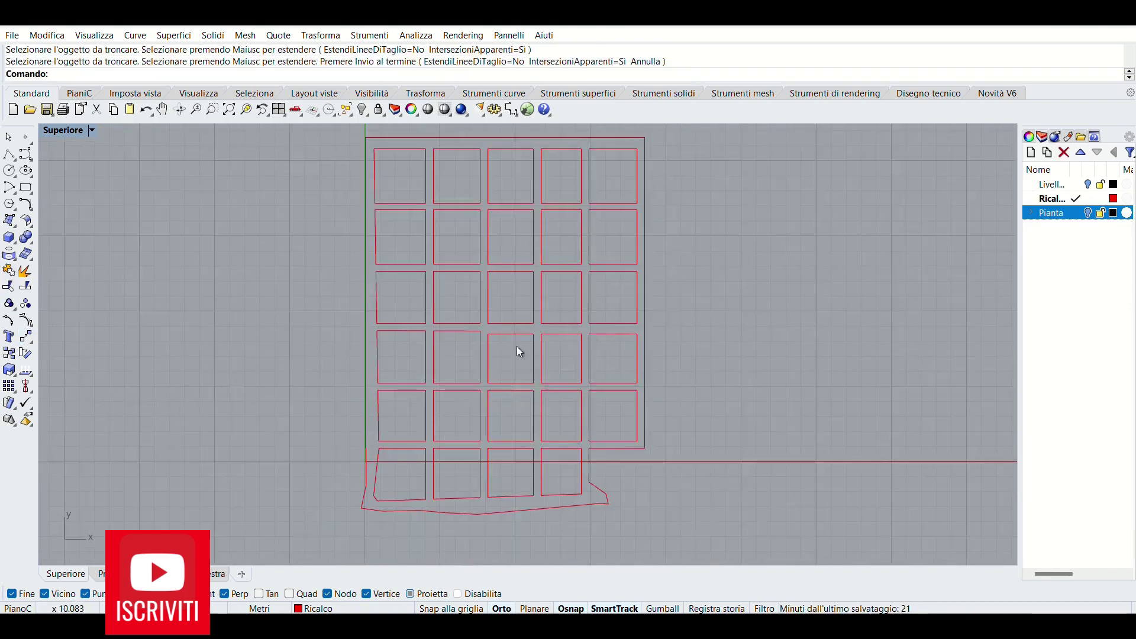
scroll(519, 351, "down", 1)
key("ctrl+a")
key("Escape")
key("ctrl+j")
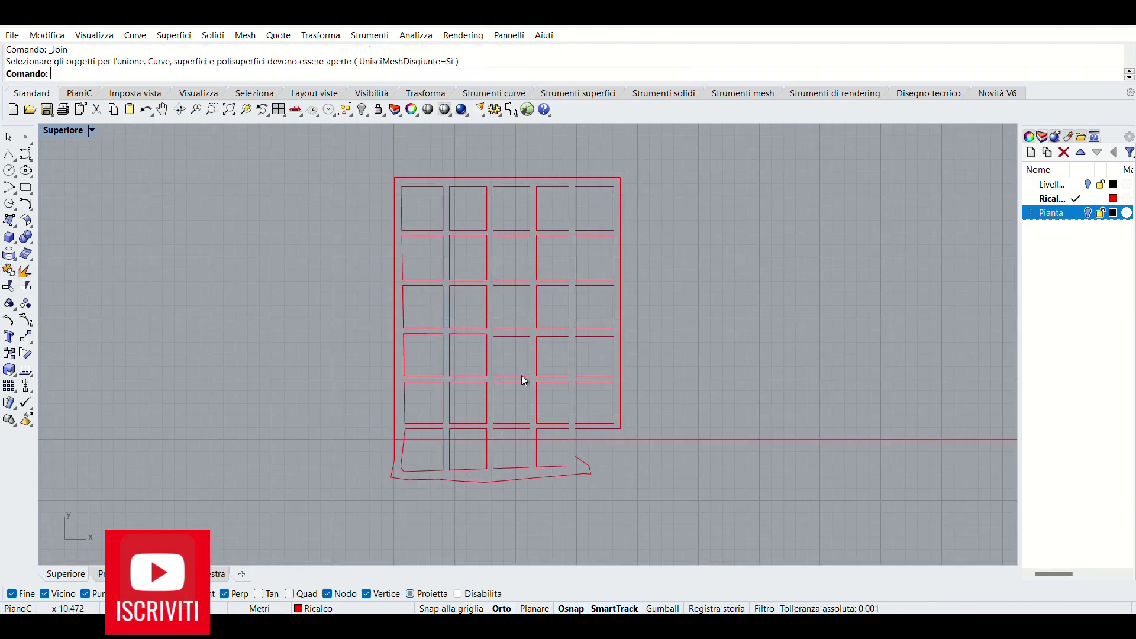
Step: Join all the traced grid curves together
left_click(524, 381)
left_click_drag(343, 523, 633, 166)
key("Return")
key("Return")
left_click(432, 229)
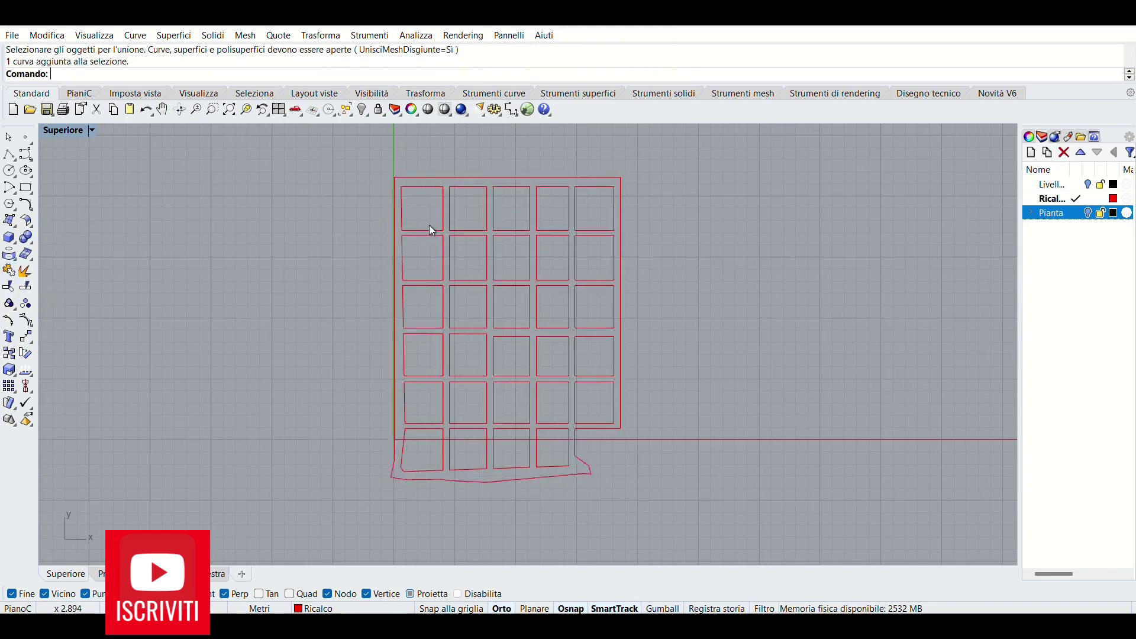
left_click(510, 230)
Step: Group all 30 traced curves with a window selection
left_click(26, 289)
left_click_drag(700, 170, 313, 524)
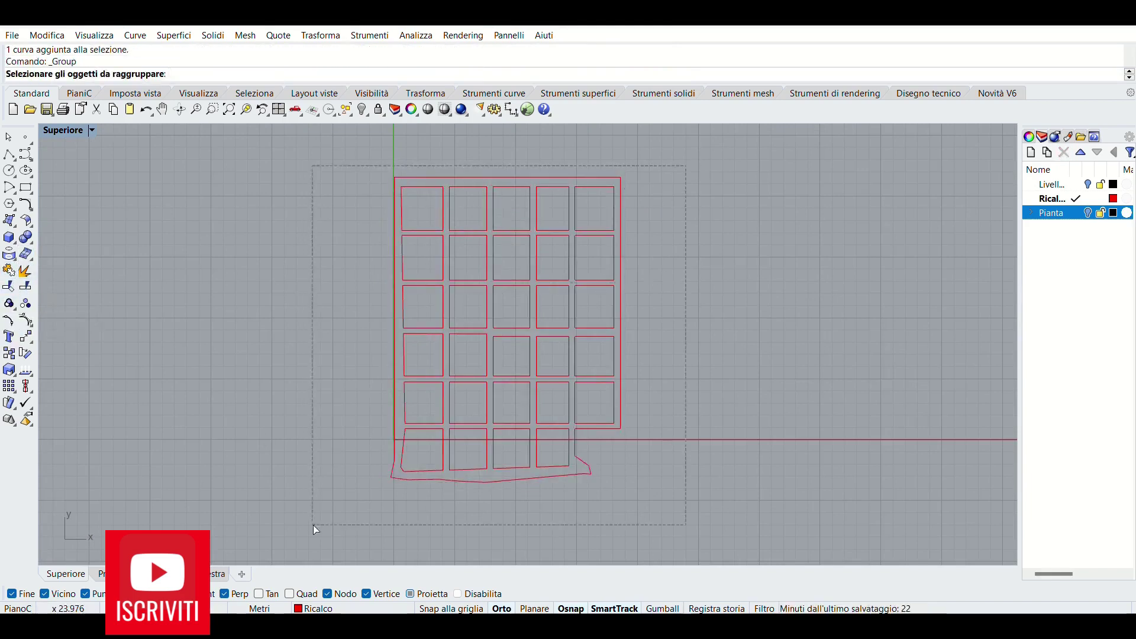
key("Return")
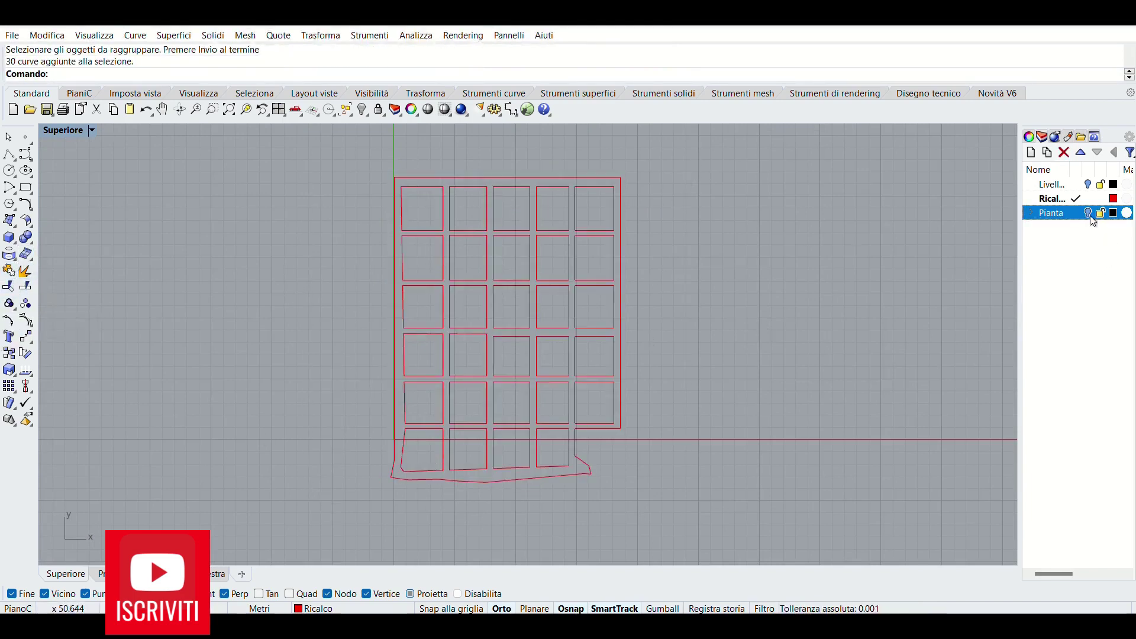
Step: Toggle the Pianta plan layer on and off to compare the tracing
left_click(1090, 215)
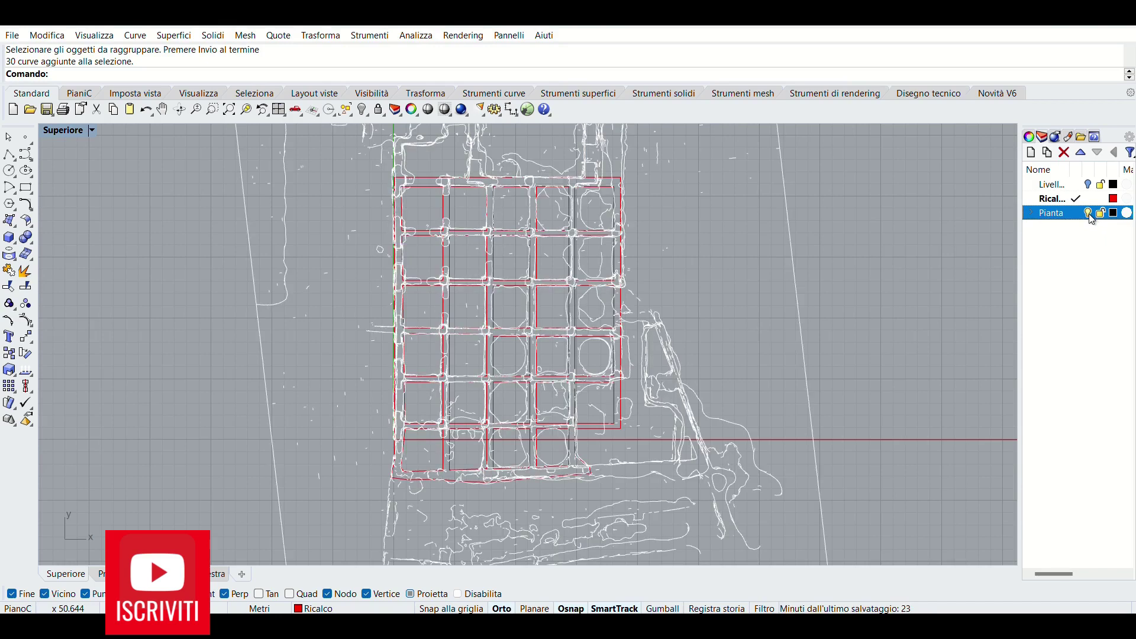
left_click(1090, 214)
left_click(1089, 214)
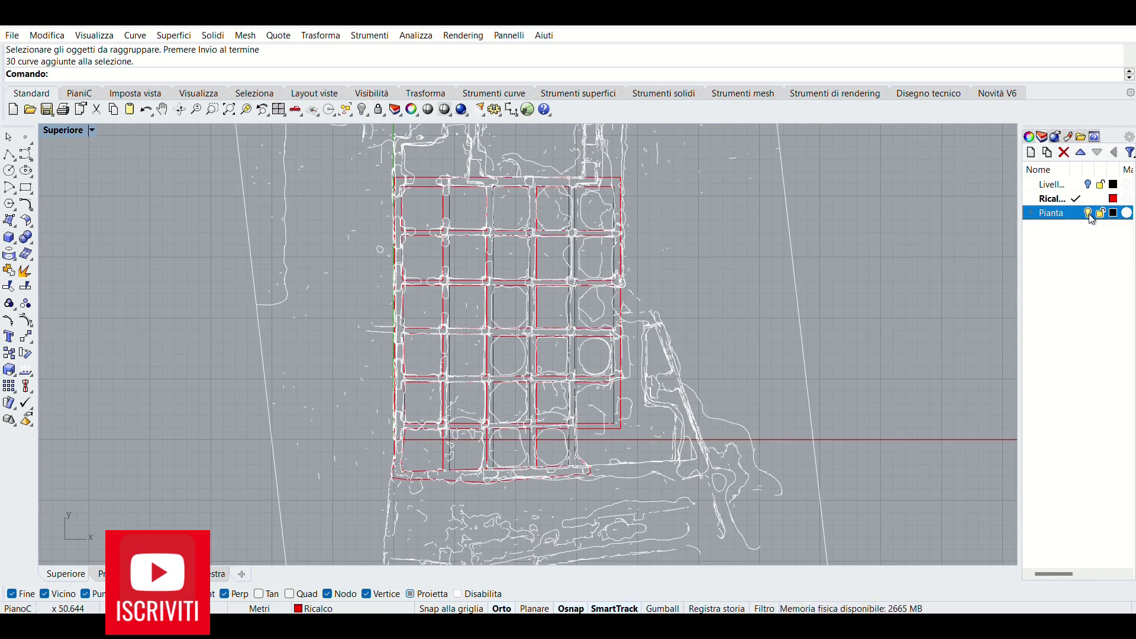
left_click(1089, 214)
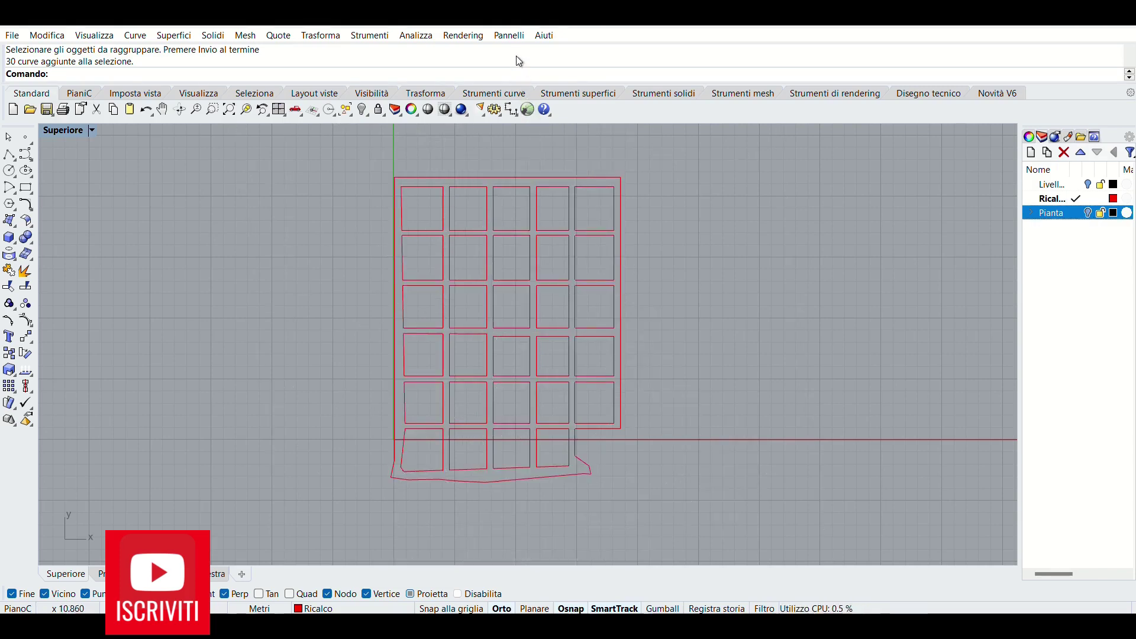
Step: Open the Sezione.3dm model
key("ctrl+o")
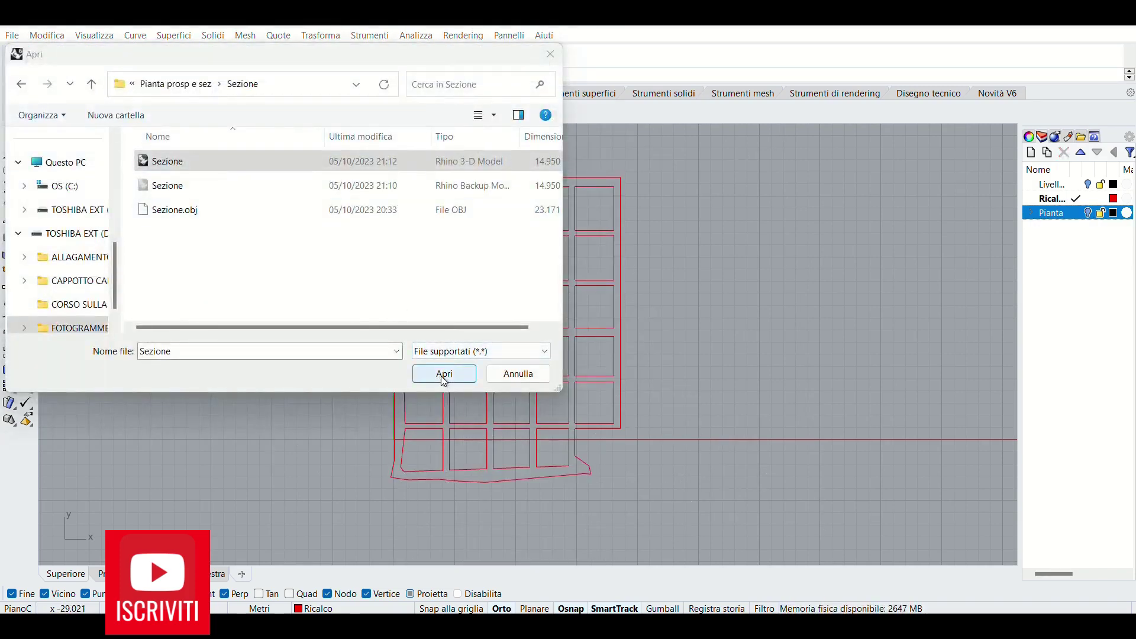
left_click(444, 374)
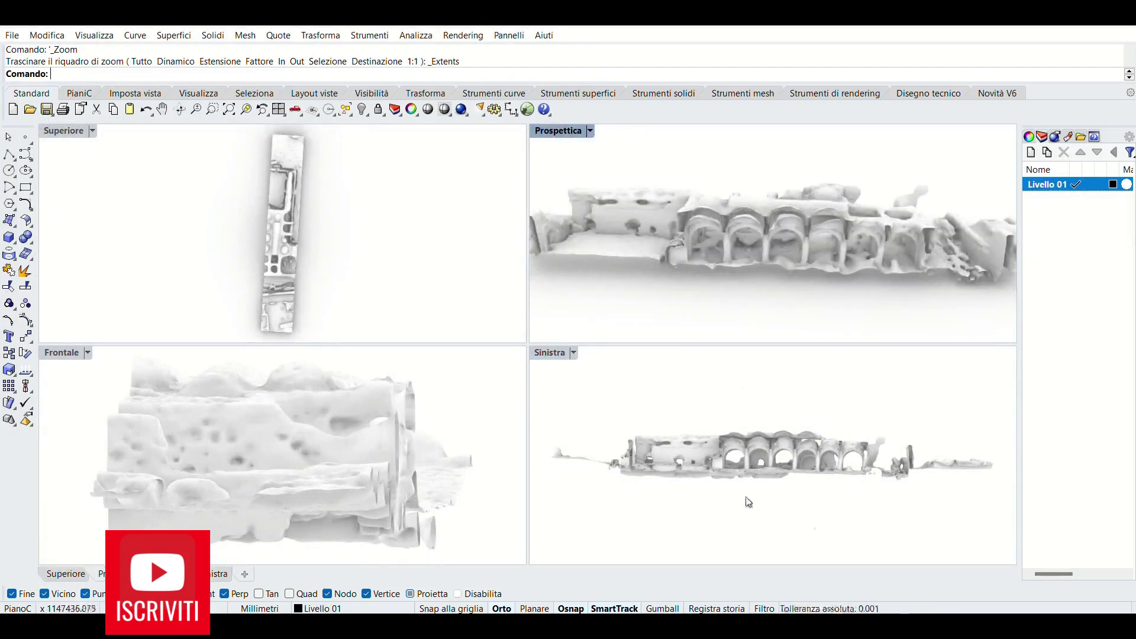
scroll(733, 501, "up", 3)
left_click(928, 93)
Step: Make2D the whole arcade mesh from the Sinistra view onto a new layer Pianta
left_click(422, 110)
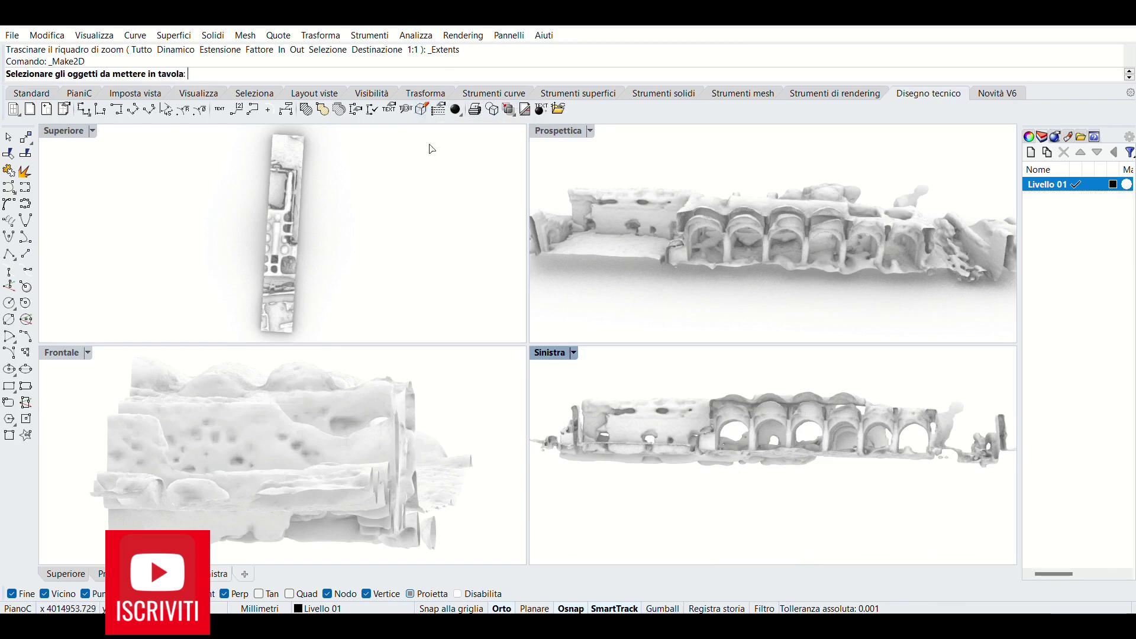
left_click_drag(340, 135, 251, 320)
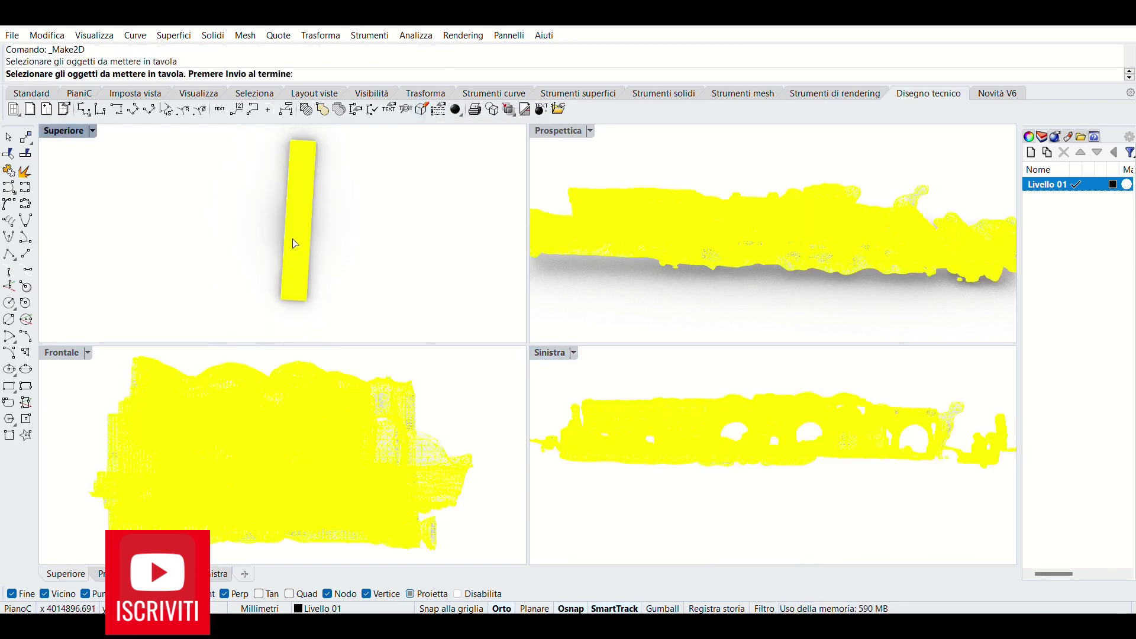
key("Return")
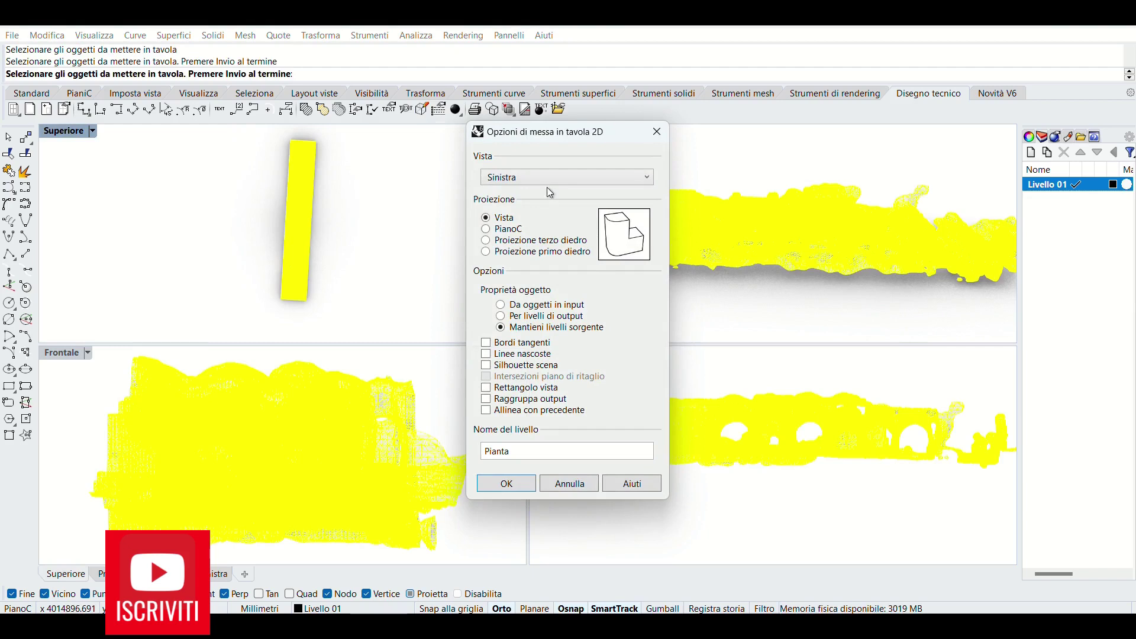
left_click(507, 483)
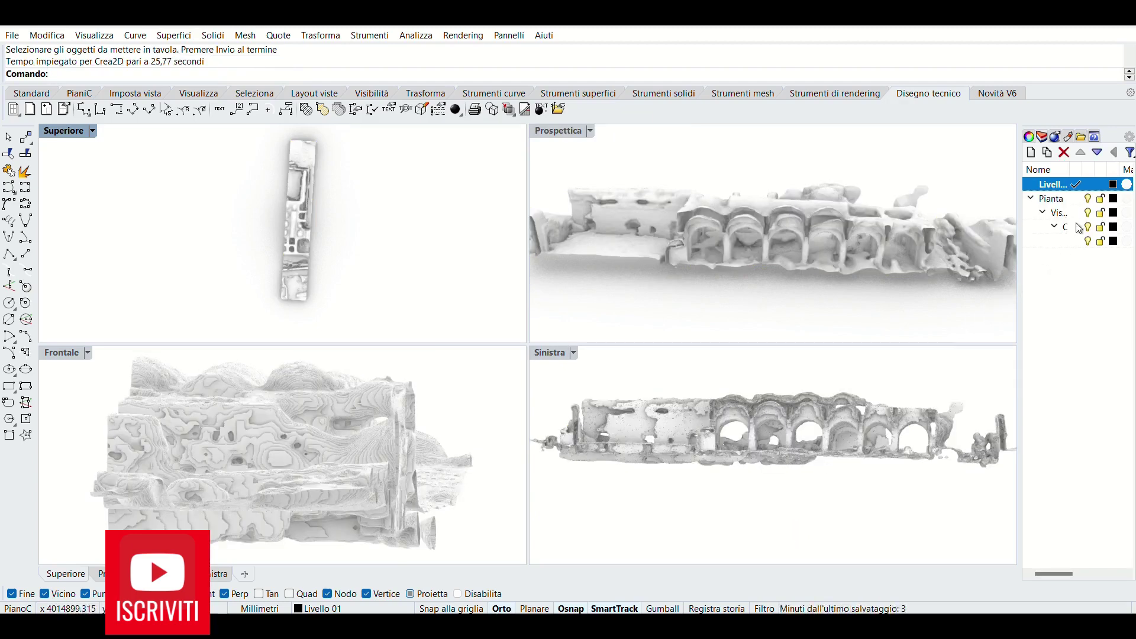
Step: Rename the Pianta layer to Sezione and maximize the Superiore view
right_click(1027, 202)
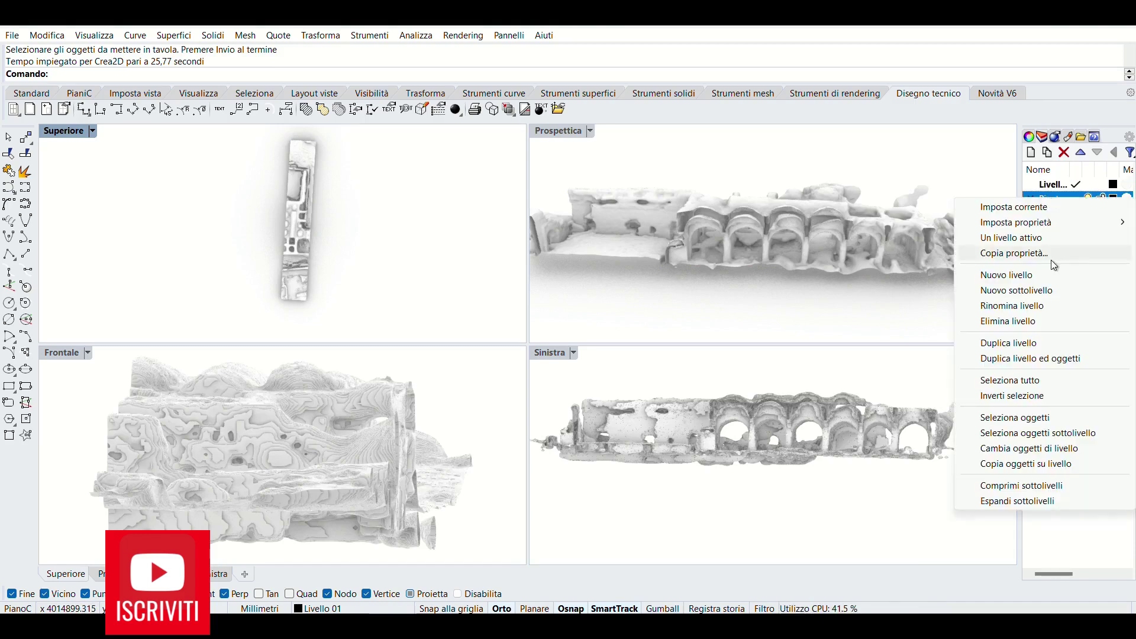
left_click(1049, 305)
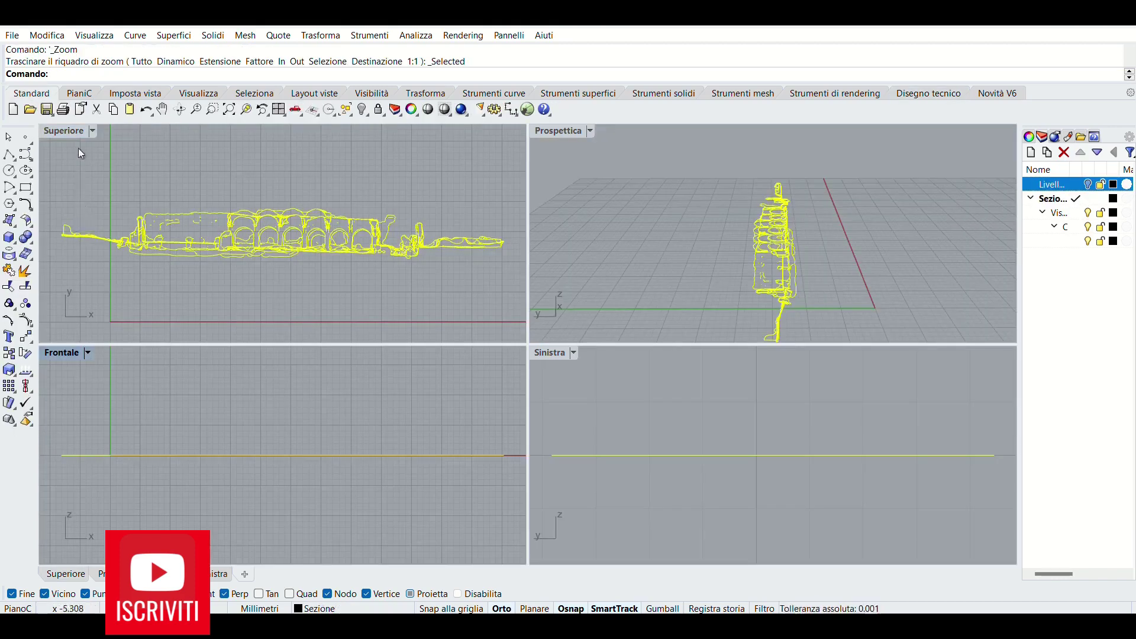
double_click(73, 134)
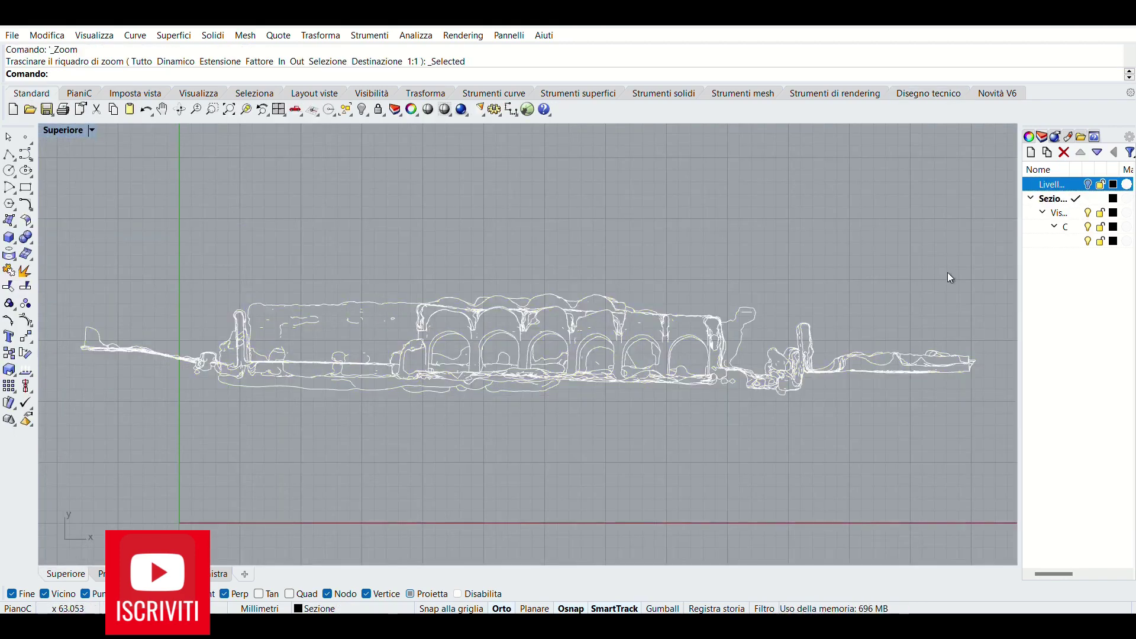
Step: Add a new layer Ricalco with colour Rosso (red)
left_click(1029, 160)
type("Ricalco")
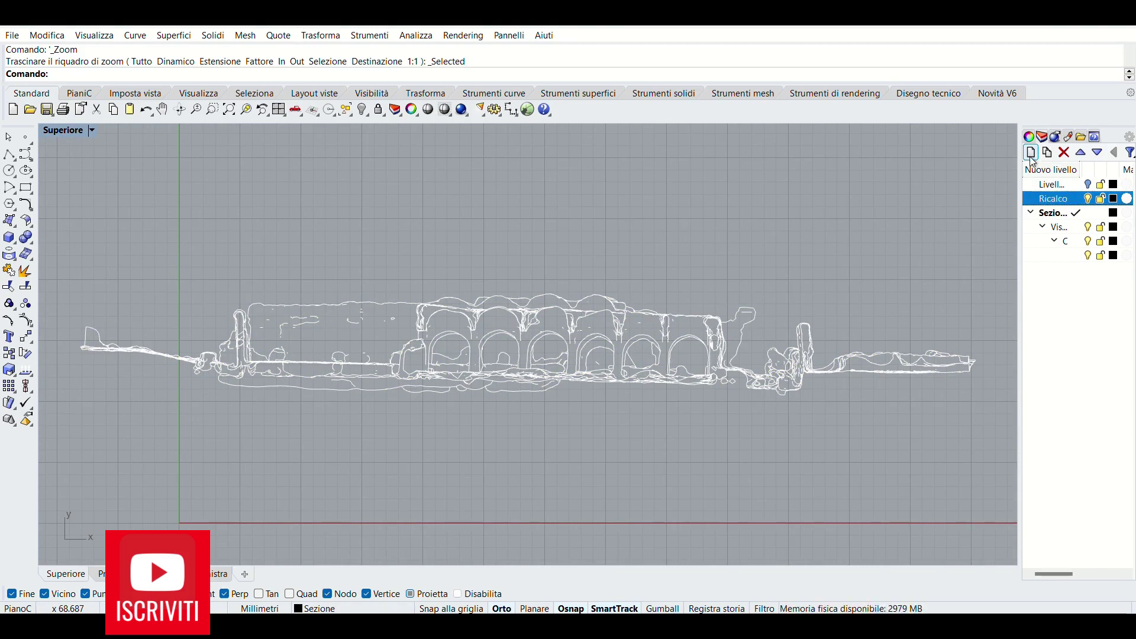
left_click(1114, 199)
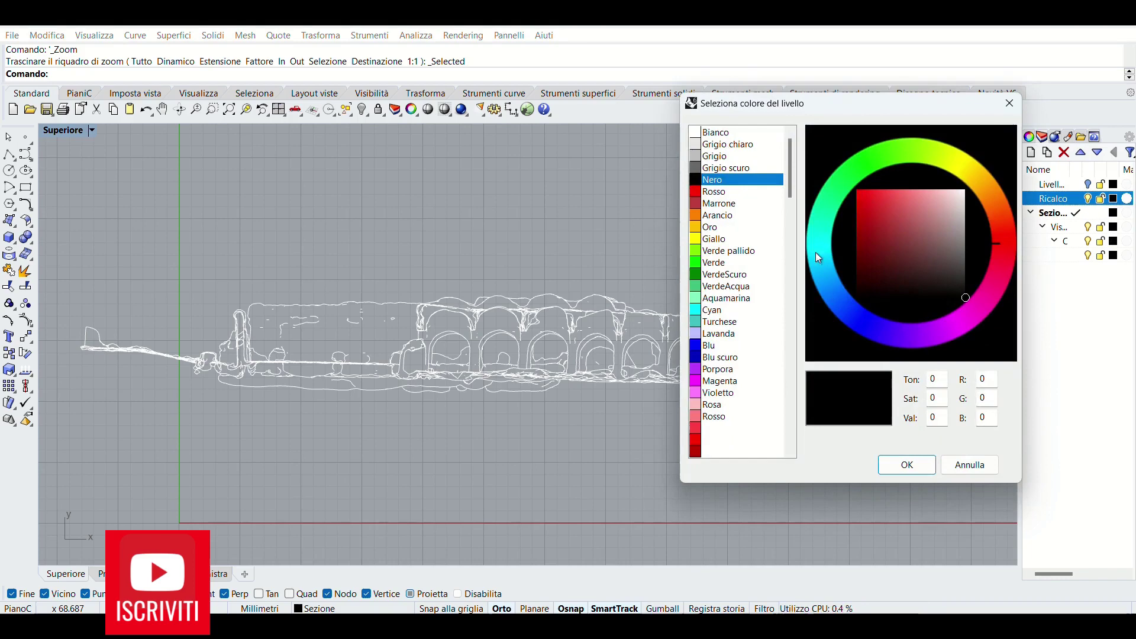
left_click(707, 191)
left_click(908, 468)
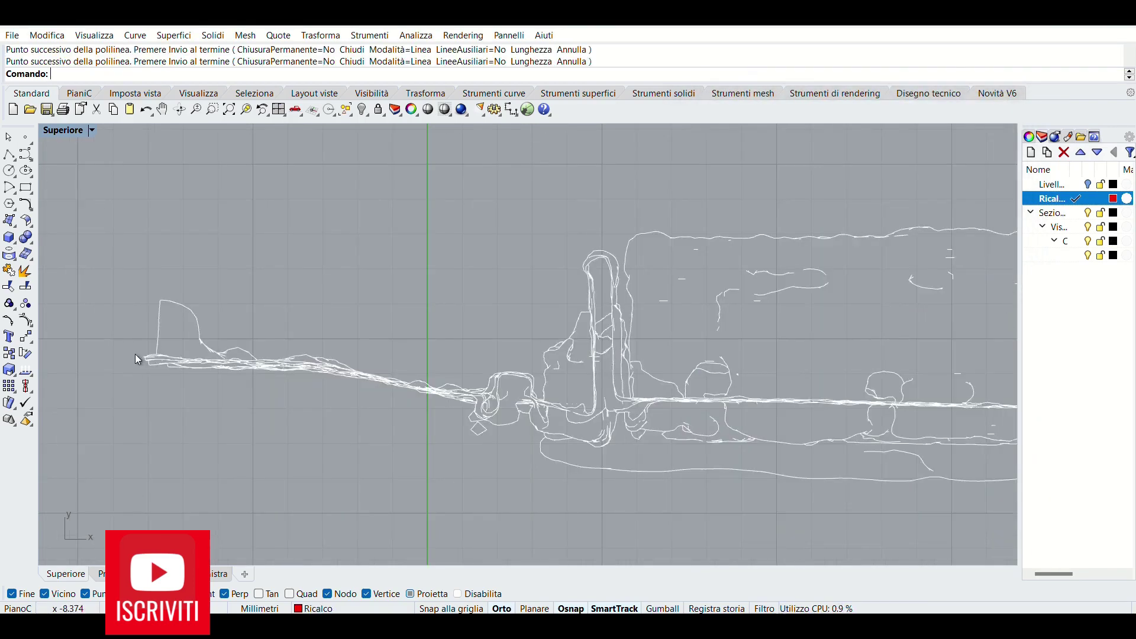
Step: Start the red polyline at the left end and trace along the ground line
left_click(142, 358)
left_click(194, 358)
left_click(239, 363)
left_click(295, 364)
left_click(370, 361)
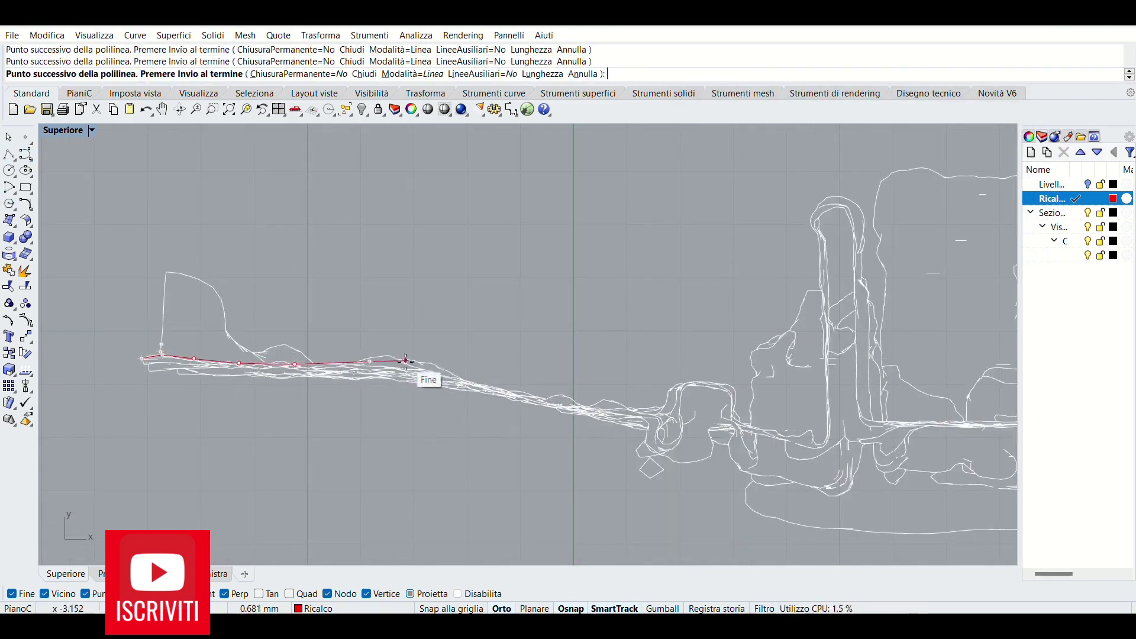
left_click(421, 369)
left_click(481, 385)
Step: Trace the polyline around the step in the ground
left_click(680, 412)
left_click(681, 393)
left_click(728, 386)
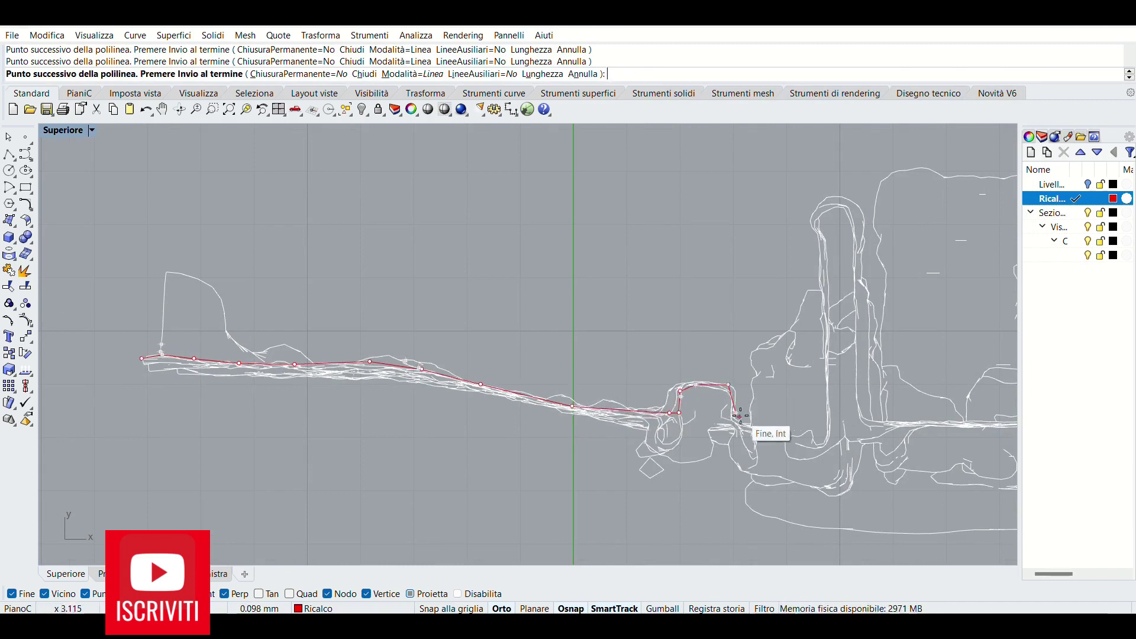
left_click(737, 416)
right_click_drag(735, 416, 259, 428)
scroll(259, 428, "down", 3)
scroll(258, 427, "up", 2)
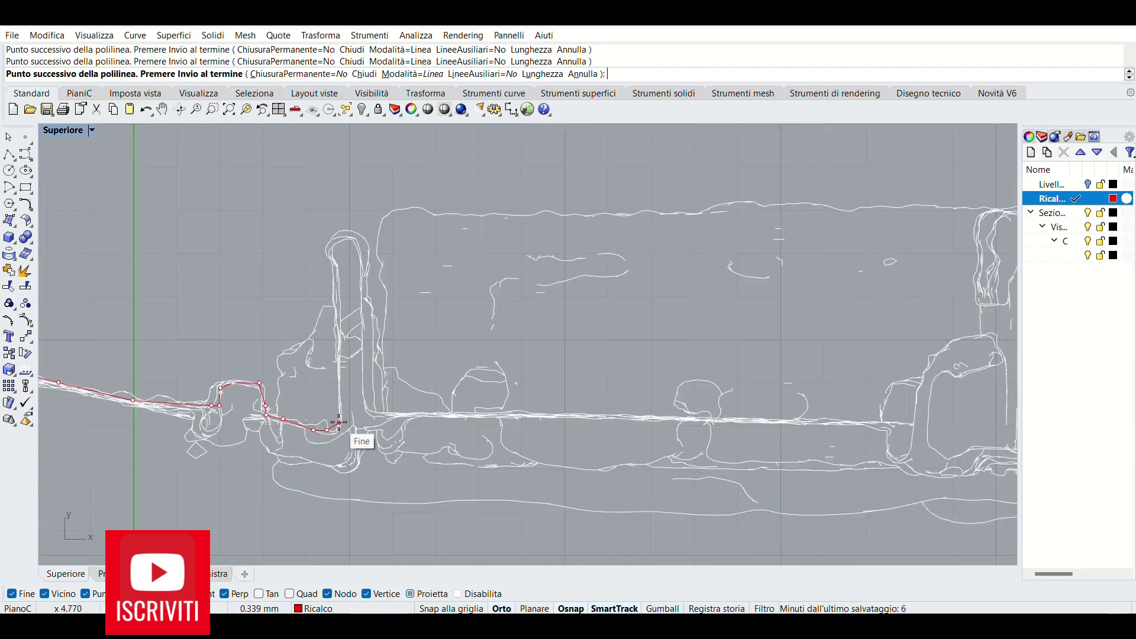
Step: Trace up and over the tall narrow pier back to its base
left_click(340, 379)
left_click(341, 237)
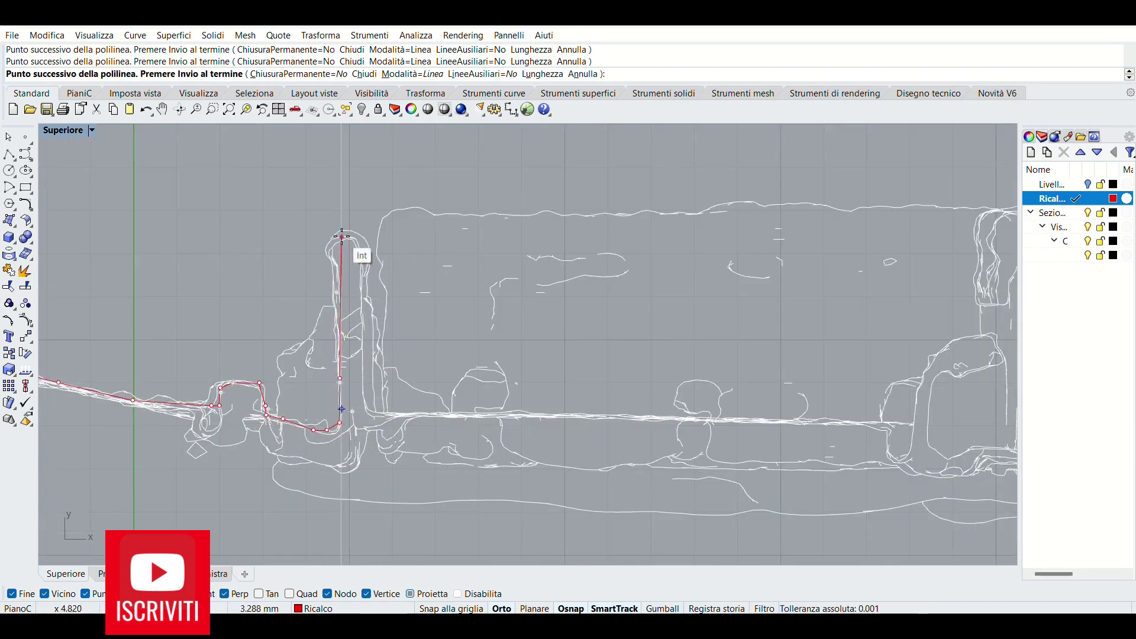
left_click(361, 266)
left_click(362, 411)
scroll(482, 426, "down", 2)
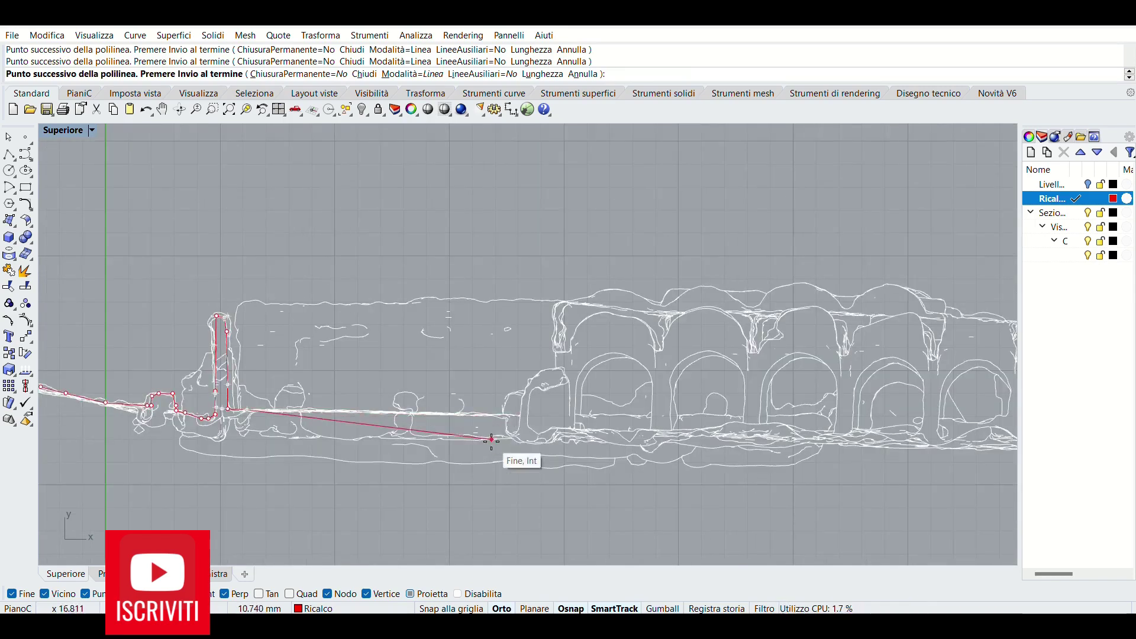
Step: Continue the ground line under the arches to below the last arch
left_click(525, 412)
scroll(456, 436, "up", 2)
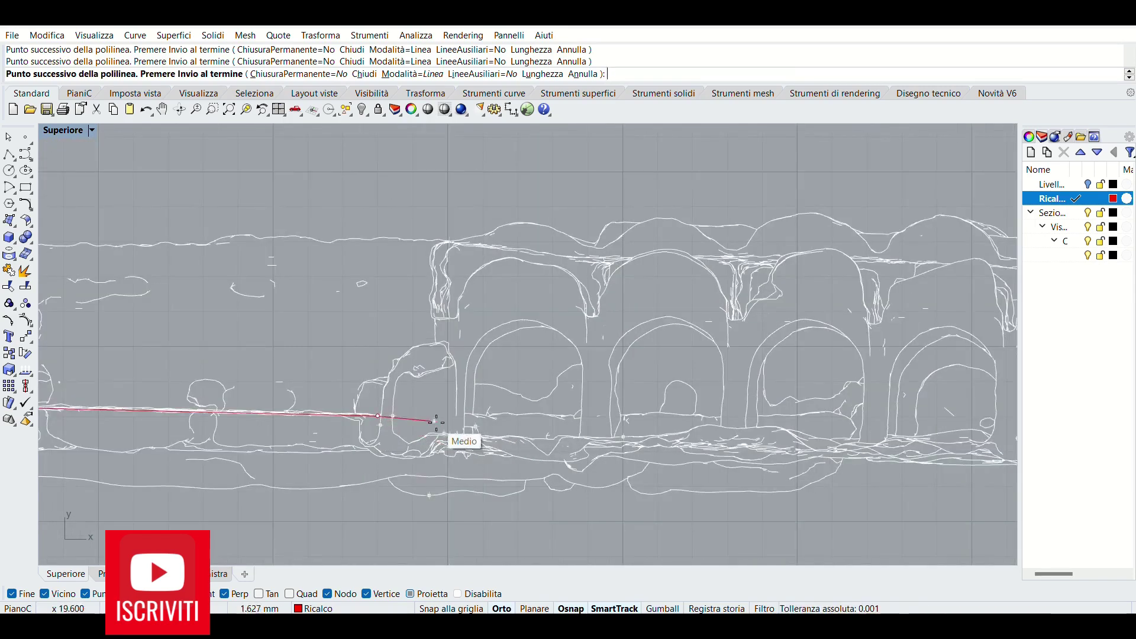
left_click(435, 434)
right_click_drag(526, 438, 333, 442)
left_click(333, 442)
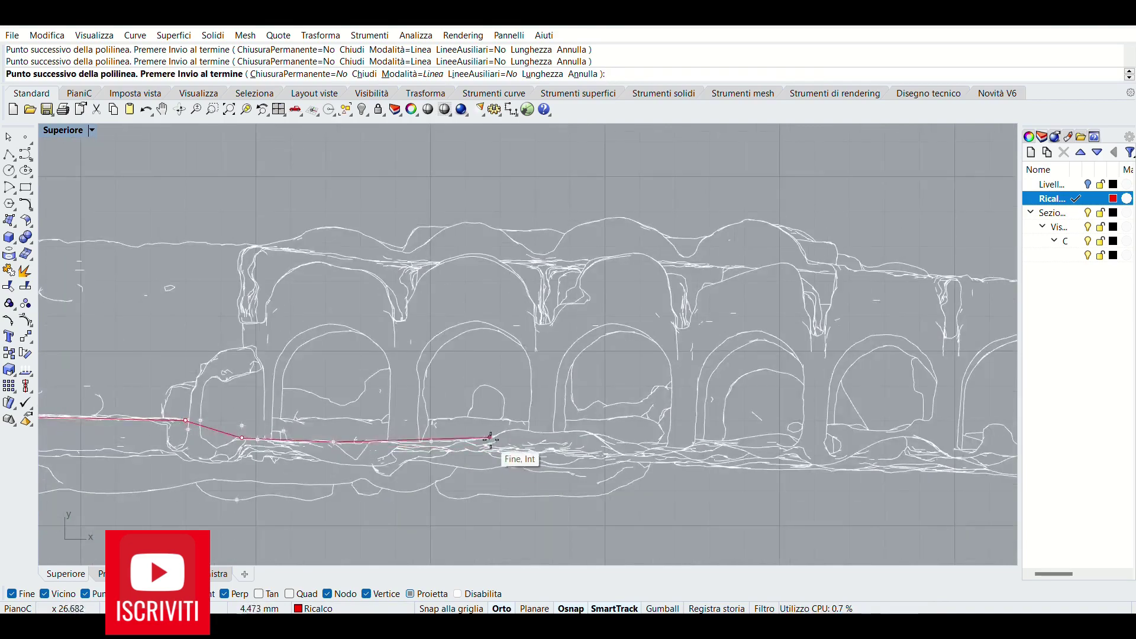
scroll(639, 444, "down", 2)
left_click(851, 451)
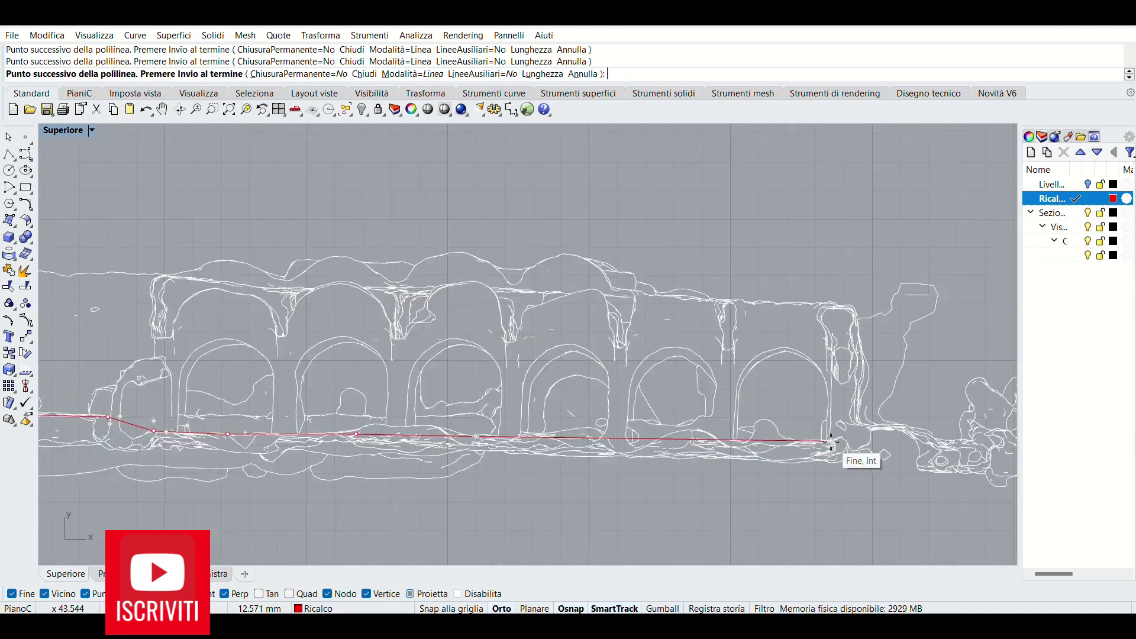
scroll(850, 451, "up", 3)
Step: Trace the notched outline of the end wall and continue toward the right end
left_click(822, 359)
left_click(802, 359)
left_click(802, 325)
left_click(858, 326)
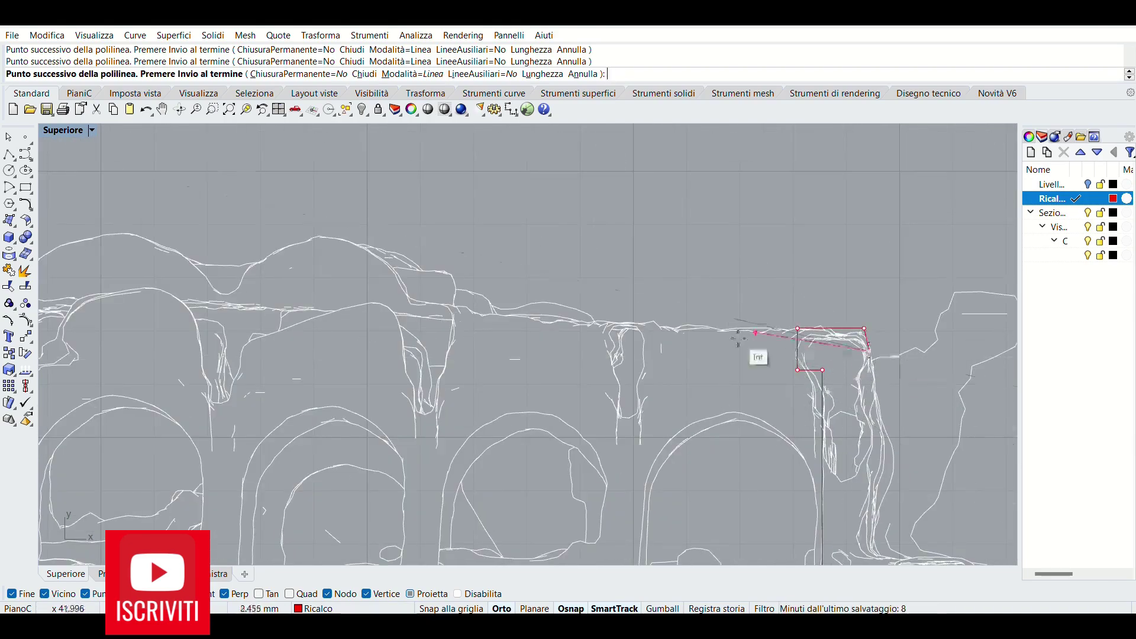
right_click_drag(756, 357, 604, 271)
scroll(726, 426, "down", 1)
left_click(719, 426)
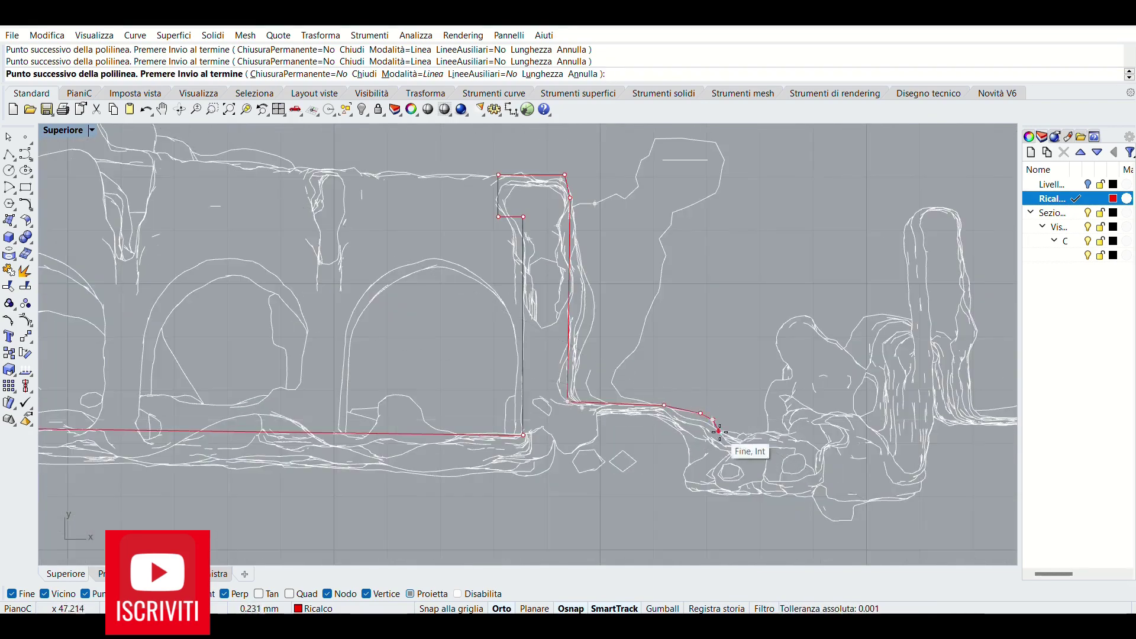
scroll(705, 426, "down", 3)
scroll(738, 422, "down", 2)
scroll(738, 421, "up", 3)
scroll(738, 421, "up", 2)
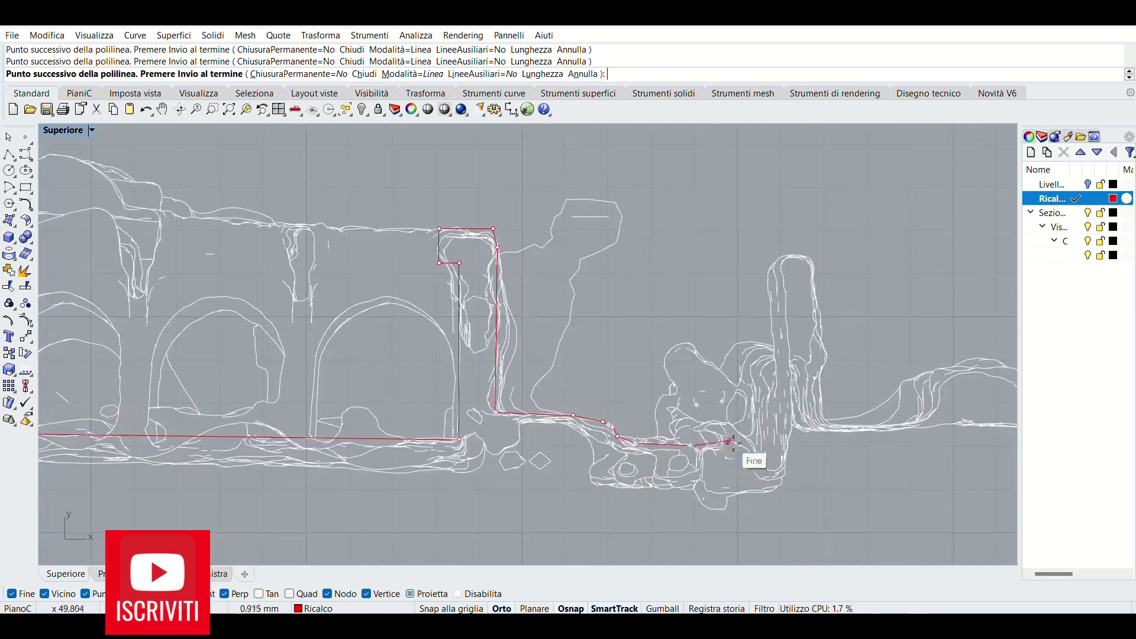
Step: Trace over the narrow right-hand post and continue the ground line rightward
left_click(737, 443)
left_click(792, 423)
left_click(786, 339)
left_click(783, 258)
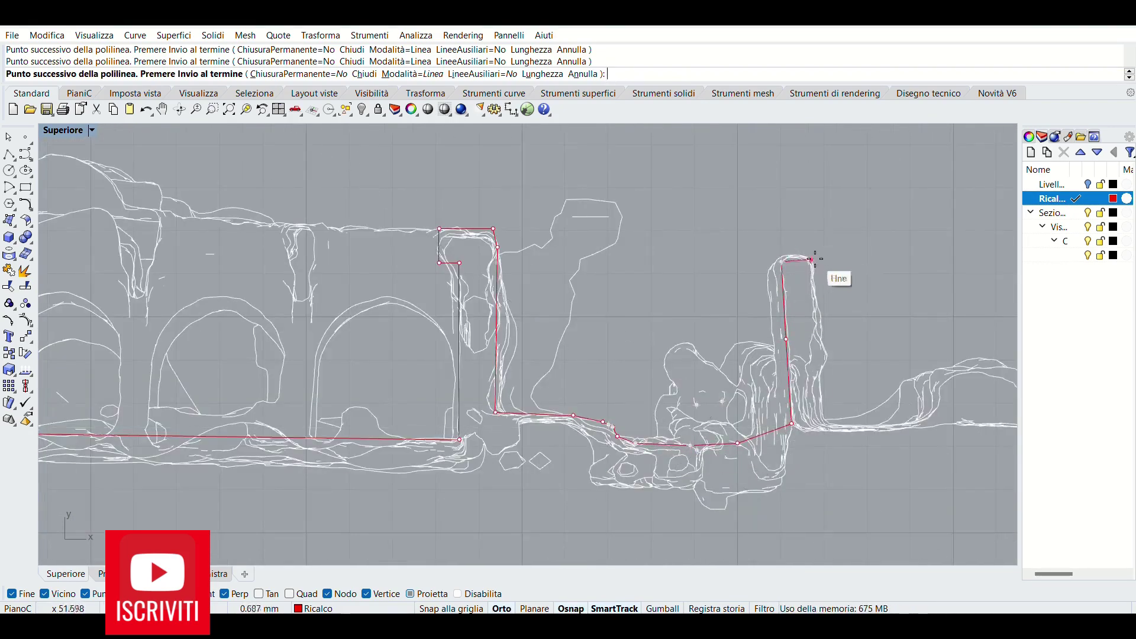
left_click(815, 296)
left_click(823, 431)
scroll(822, 431, "down", 3)
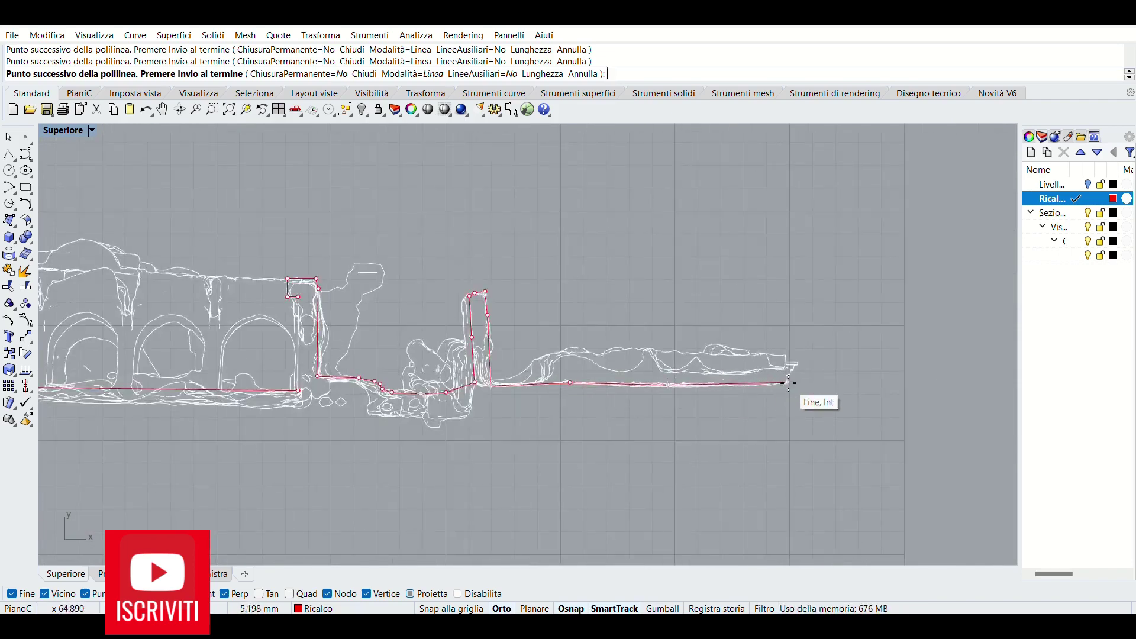
scroll(795, 414, "down", 3)
scroll(223, 433, "up", 3)
Step: Finish the traced polyline, then start a red control-point curve along the vault profile from its right end
key("Return")
left_click(27, 154)
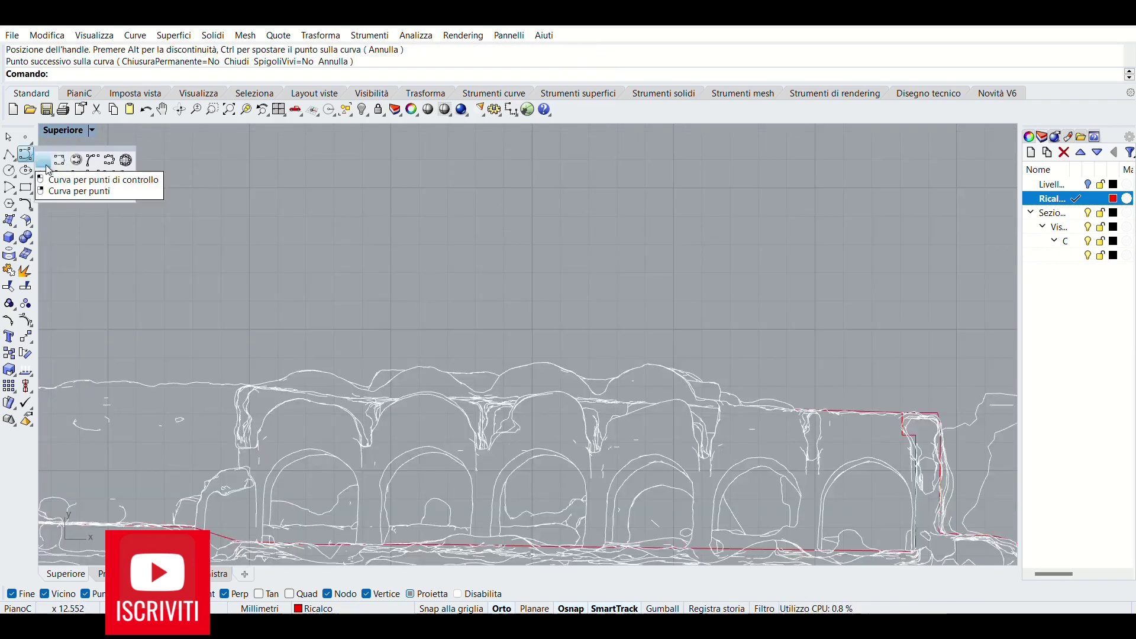
scroll(760, 436, "up", 5)
left_click(747, 428)
left_click(672, 394)
left_click(617, 397)
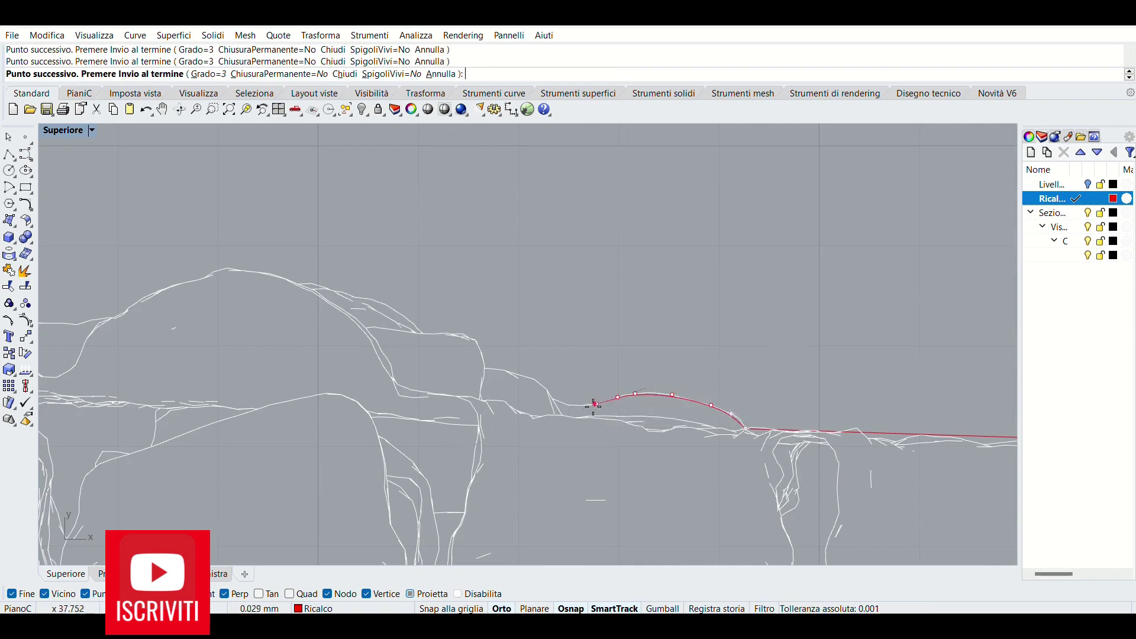
left_click(569, 405)
left_click(534, 379)
left_click(485, 370)
left_click(480, 346)
left_click(447, 333)
left_click(425, 333)
Step: Extend the vault curve leftward along the roof line and over the next vault
scroll(426, 329, "down", 3)
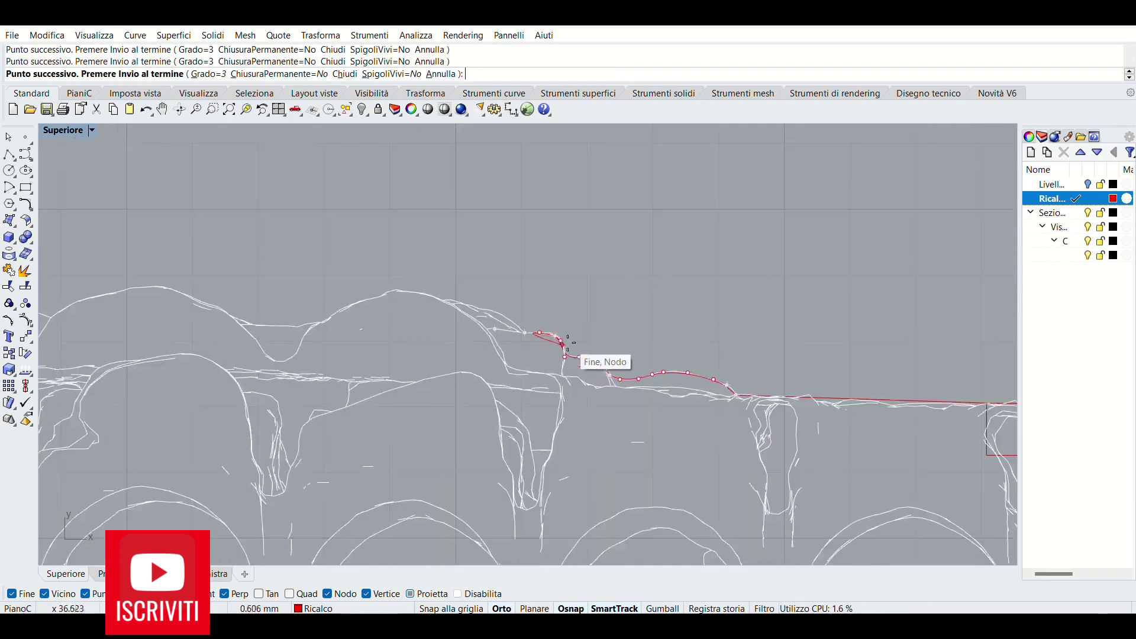
scroll(563, 343, "up", 5)
left_click(485, 316)
scroll(479, 308, "down", 2)
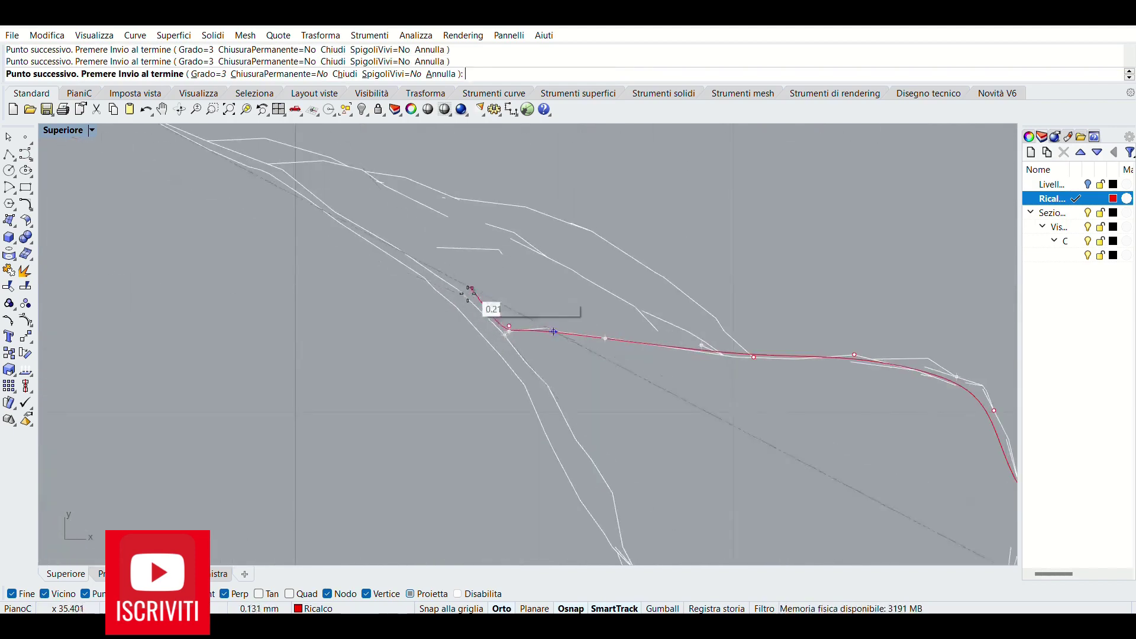
left_click(472, 297)
scroll(380, 223, "up", 3)
left_click(343, 243)
scroll(203, 258, "down", 2)
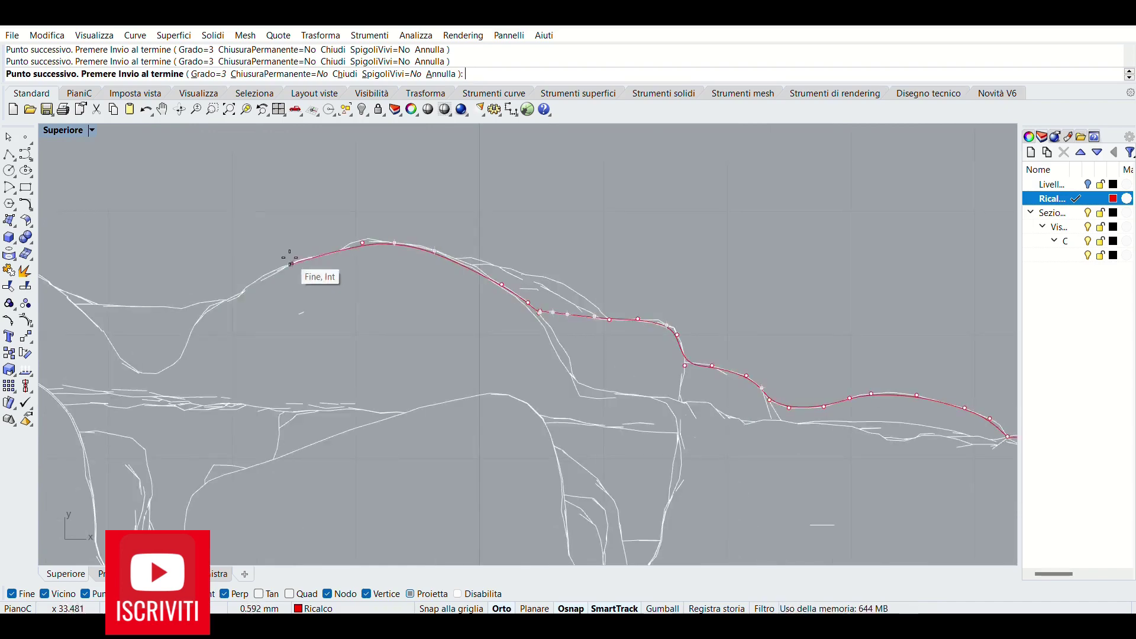
left_click(292, 264)
left_click(244, 291)
left_click(191, 332)
left_click(160, 371)
Step: Carry the vault curve over the crest and down through the dips between vaults
scroll(432, 351, "down", 3)
left_click(653, 308)
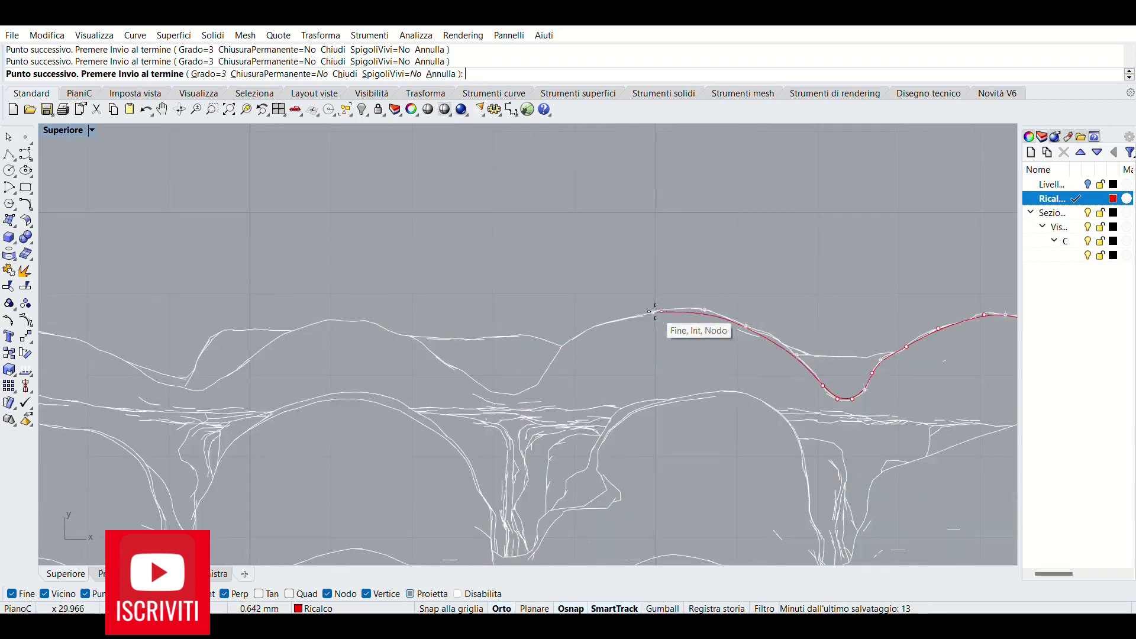
left_click(540, 373)
scroll(536, 388, "up", 2)
scroll(536, 388, "down", 2)
left_click(355, 349)
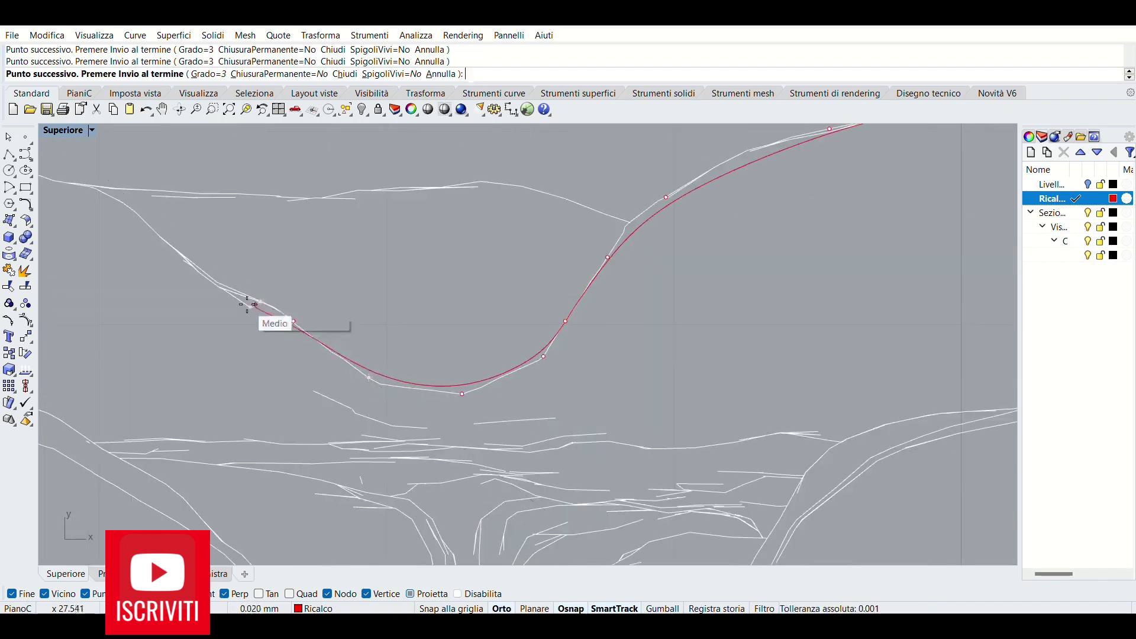
scroll(253, 304, "down", 2)
scroll(393, 330, "up", 2)
left_click(337, 314)
left_click(239, 383)
scroll(464, 381, "down", 2)
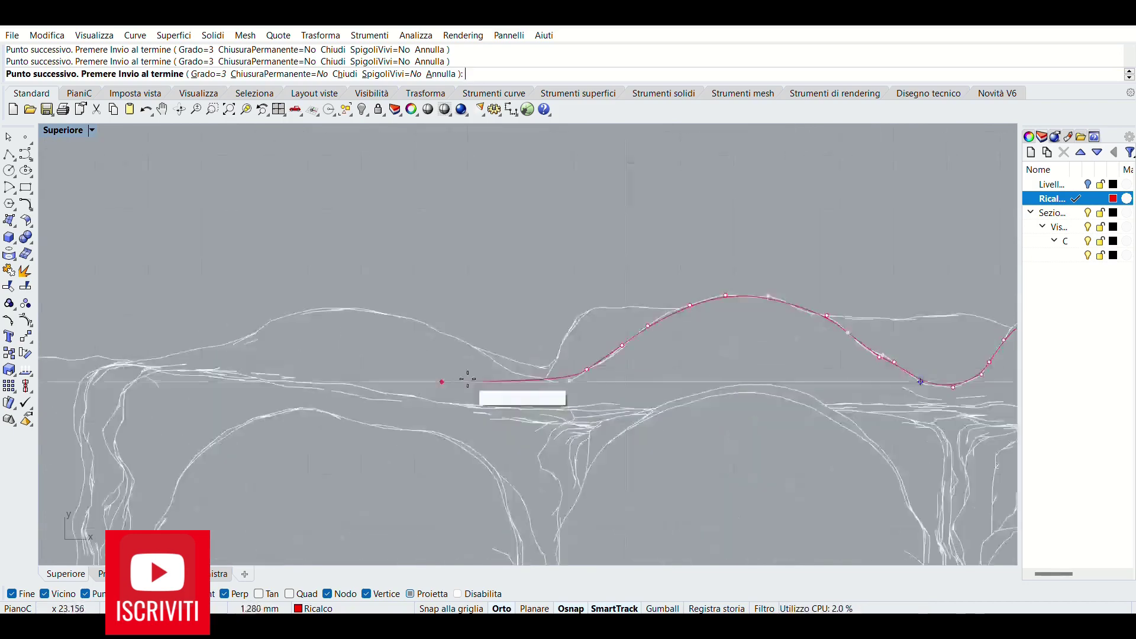
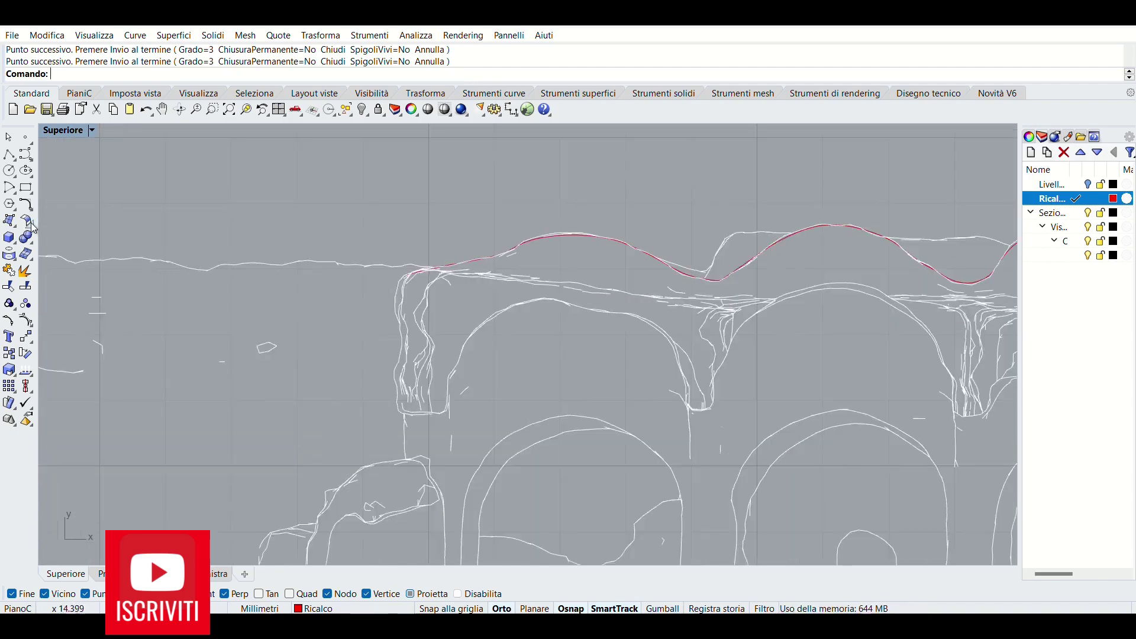
Step: Finish the red roofline curve and close the outline down the left end wall
left_click(9, 154)
left_click(417, 259)
scroll(406, 524, "down", 2)
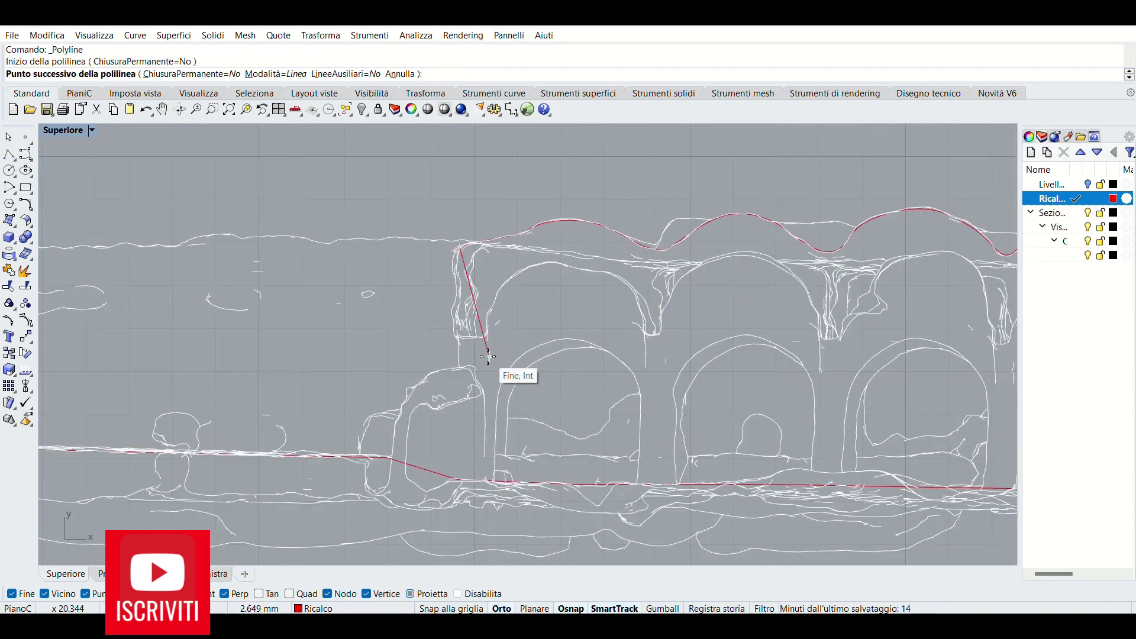
left_click(458, 481)
key("Return")
Step: Copy the vertical red line to the next pier with Copia
scroll(484, 271, "down", 2)
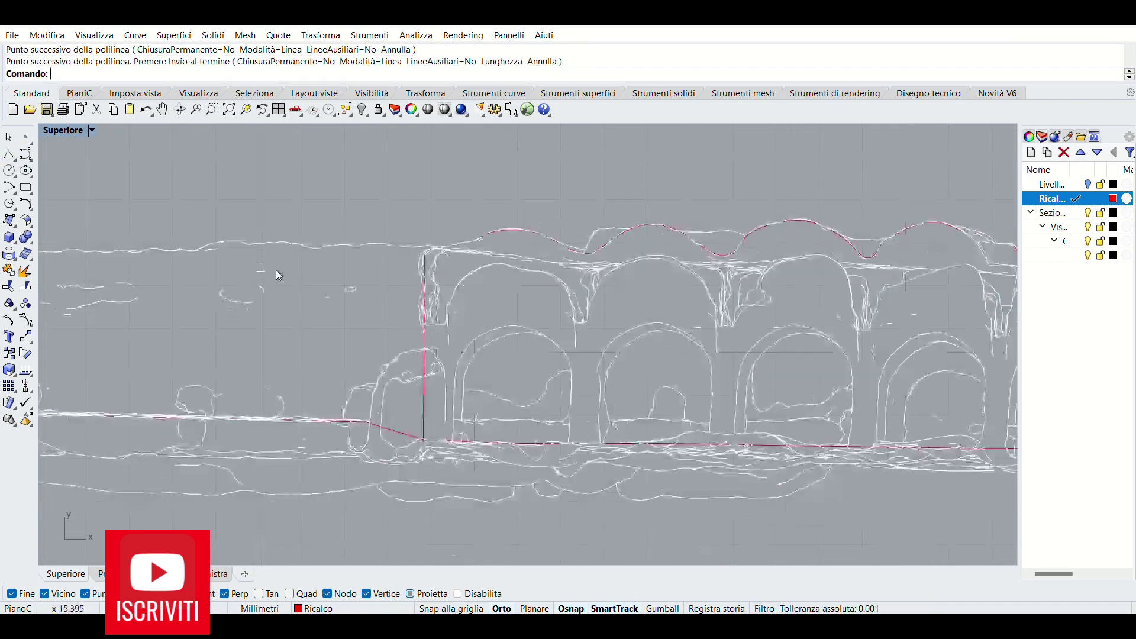
scroll(449, 340, "up", 2)
left_click(424, 409)
type("copia")
key("Return")
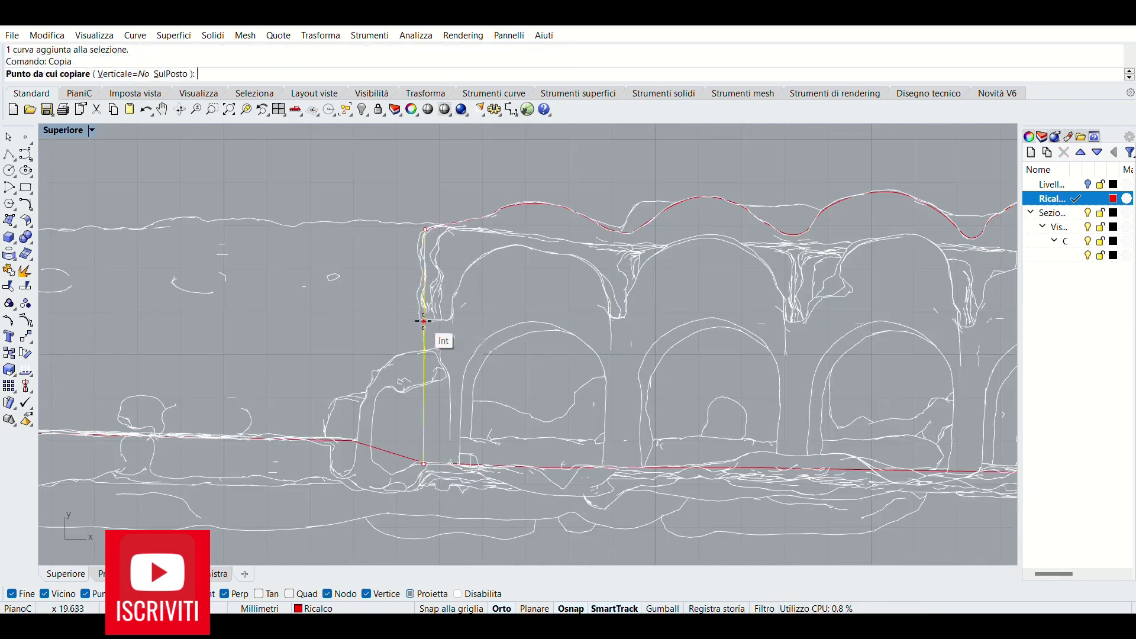
left_click(423, 320)
left_click(454, 321)
key("Return")
scroll(414, 332, "down", 1)
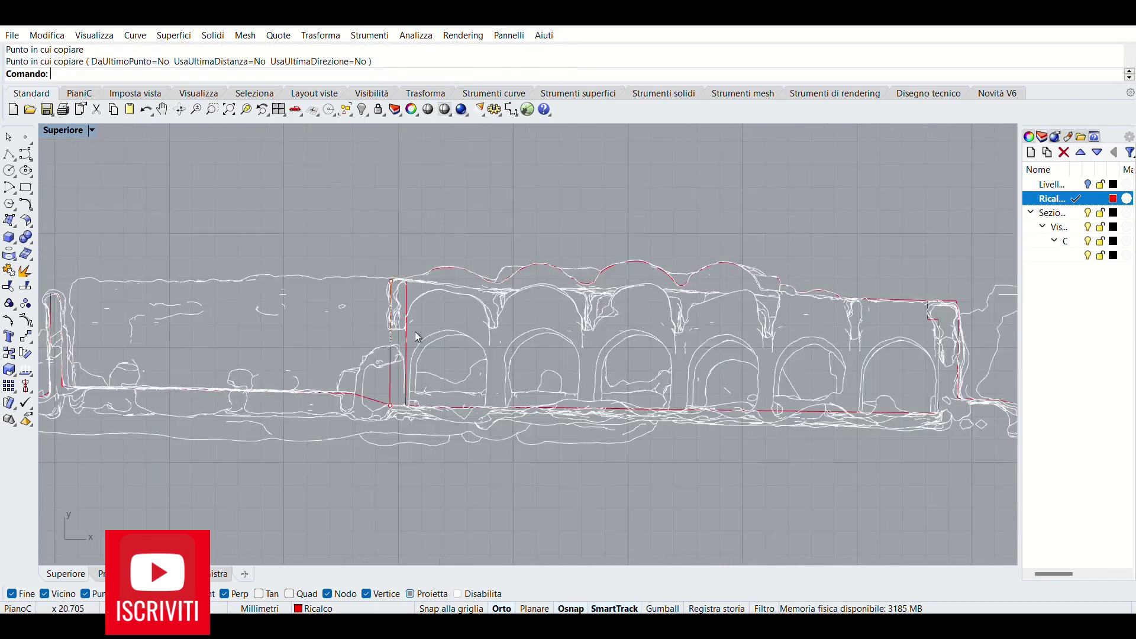
scroll(414, 331, "down", 1)
Step: Copy the vertical red line onto each remaining pier along the facade
left_click(403, 343)
key("Return")
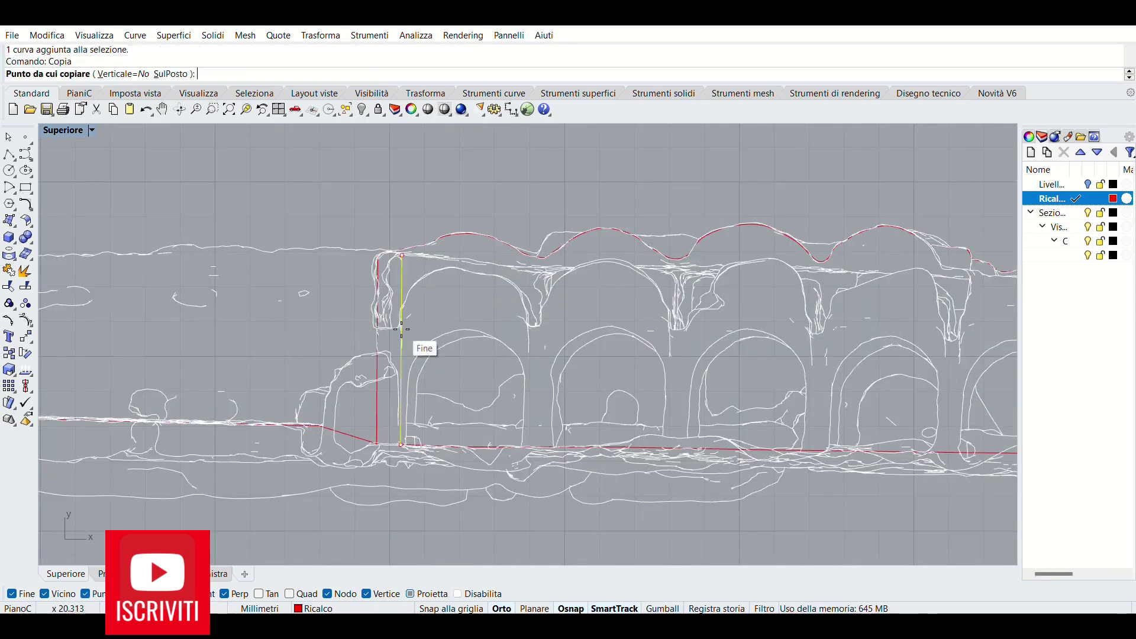
left_click(526, 327)
left_click(540, 327)
left_click(679, 329)
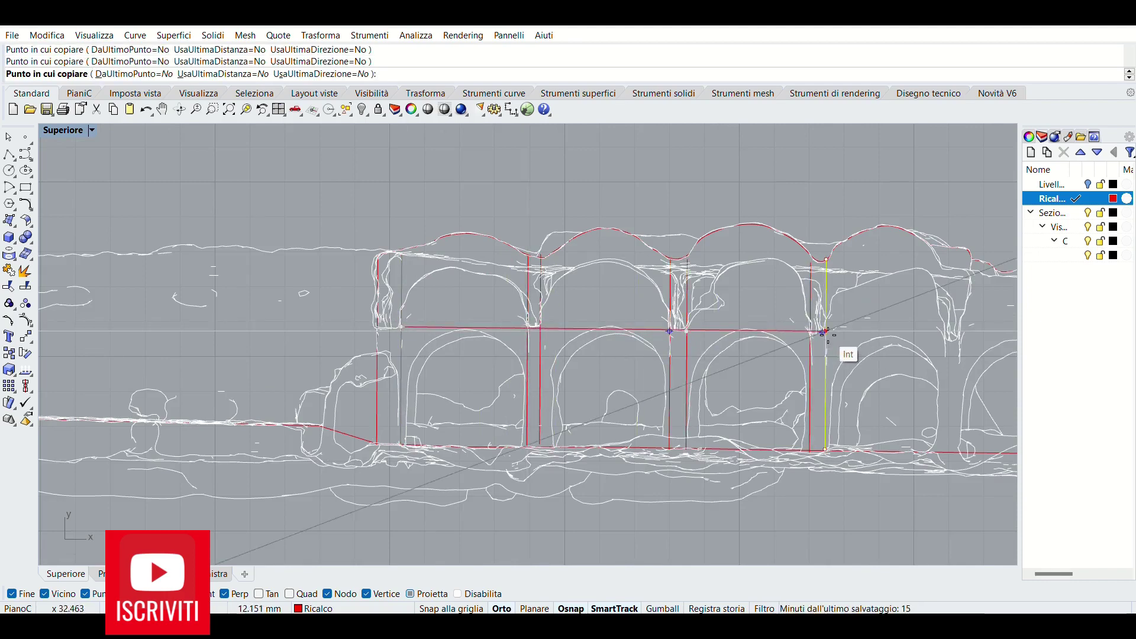
left_click(946, 338)
scroll(502, 342, "down", 3)
scroll(501, 342, "up", 3)
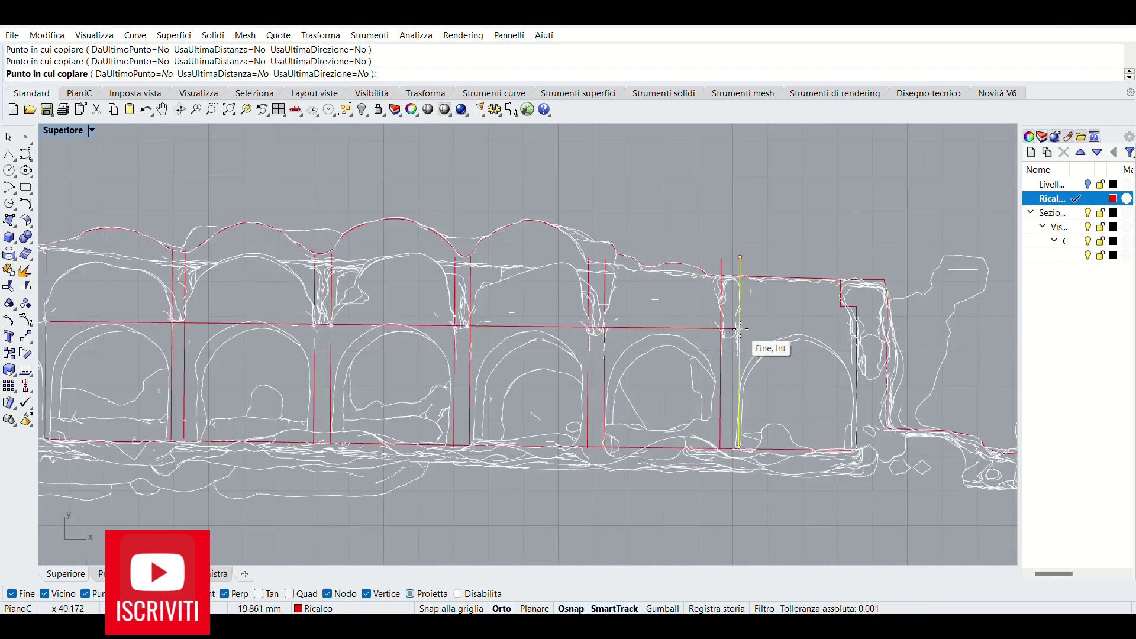
left_click(746, 340)
key("Return")
scroll(755, 234, "up", 1)
Step: Move a misplaced pier line onto the pier edge
left_click(746, 237)
left_click(766, 195)
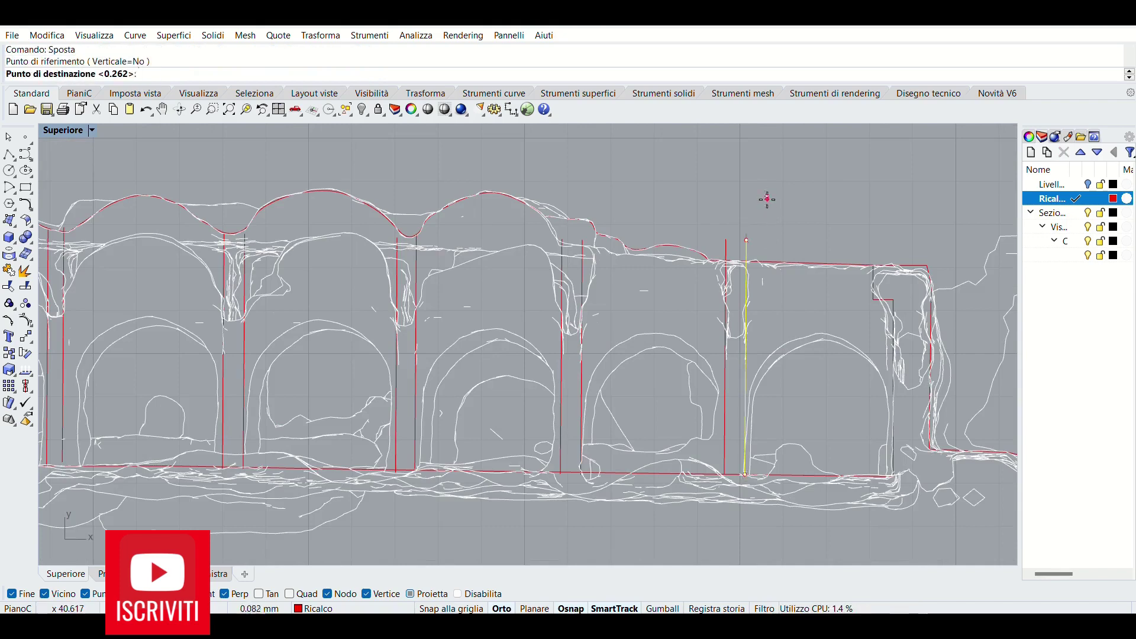
left_click(726, 239)
key("Return")
scroll(537, 324, "down", 3)
scroll(773, 150, "up", 3)
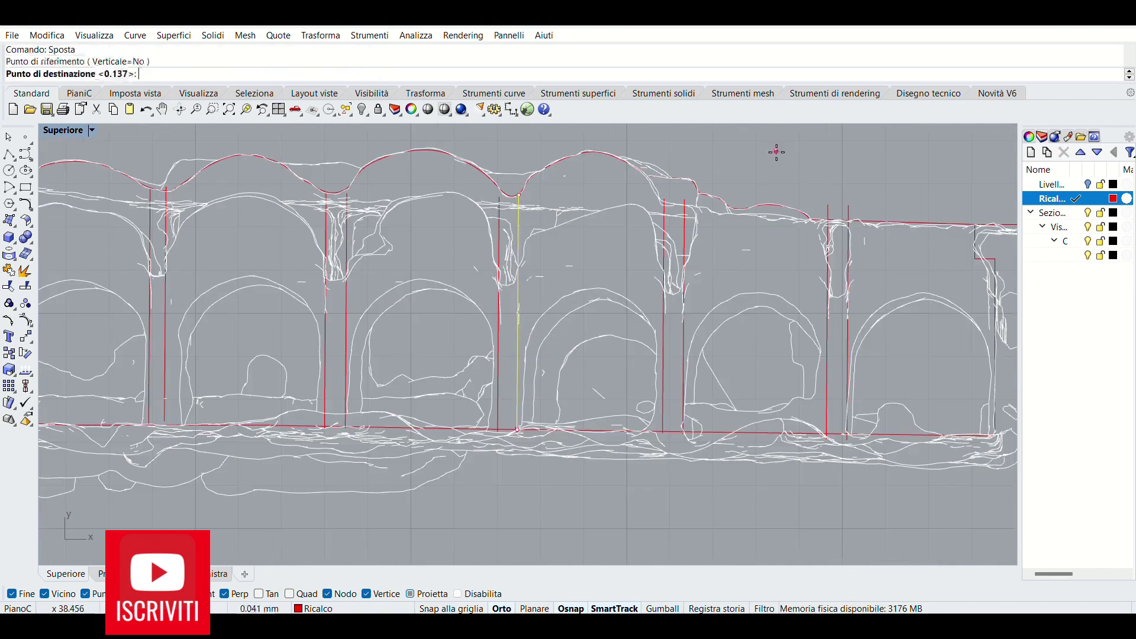
scroll(471, 353, "down", 3)
scroll(842, 157, "up", 3)
key("Escape")
scroll(842, 157, "down", 3)
Step: Draw red three-point arcs (start, end, crown) over the first two arcade bays
scroll(769, 177, "up", 3)
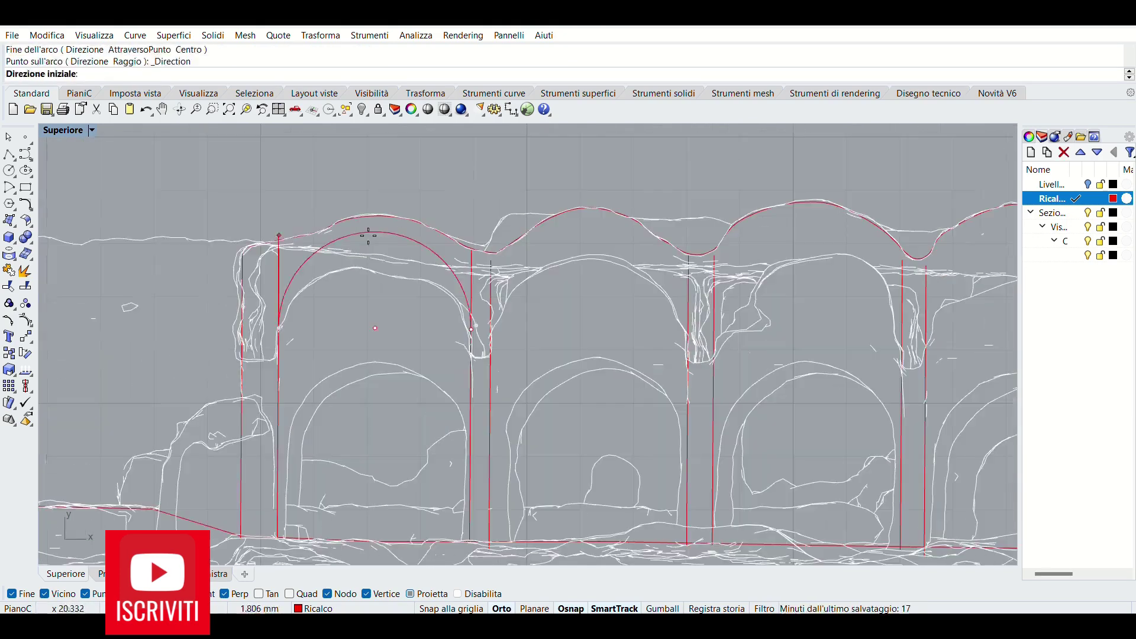
left_click(135, 35)
mouse_move(154, 187)
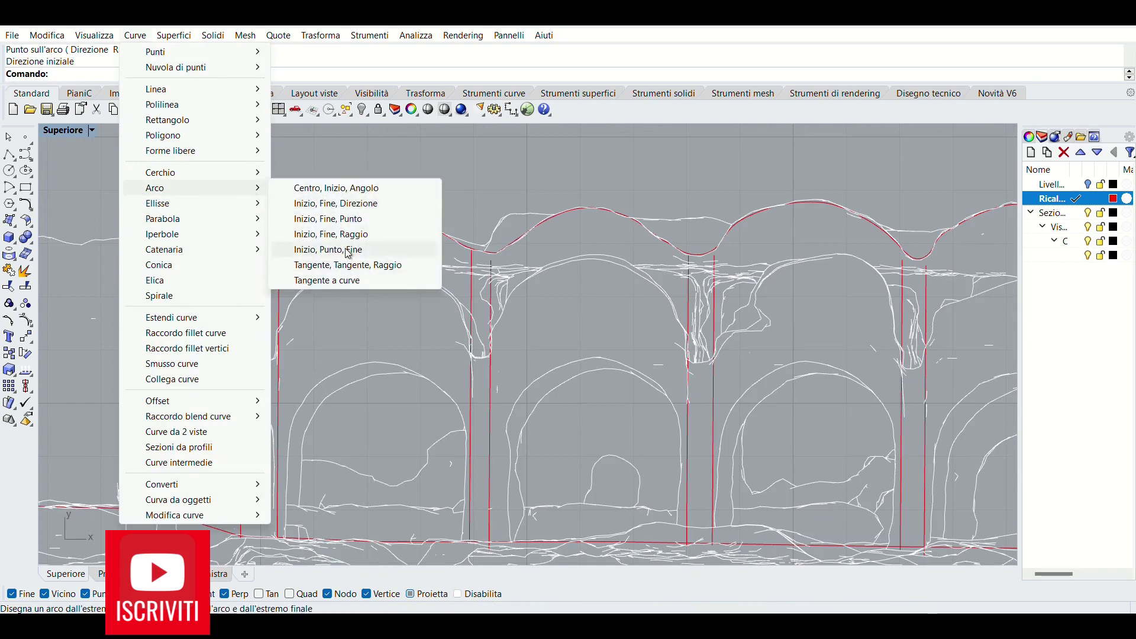
left_click(348, 250)
left_click(279, 327)
left_click(470, 327)
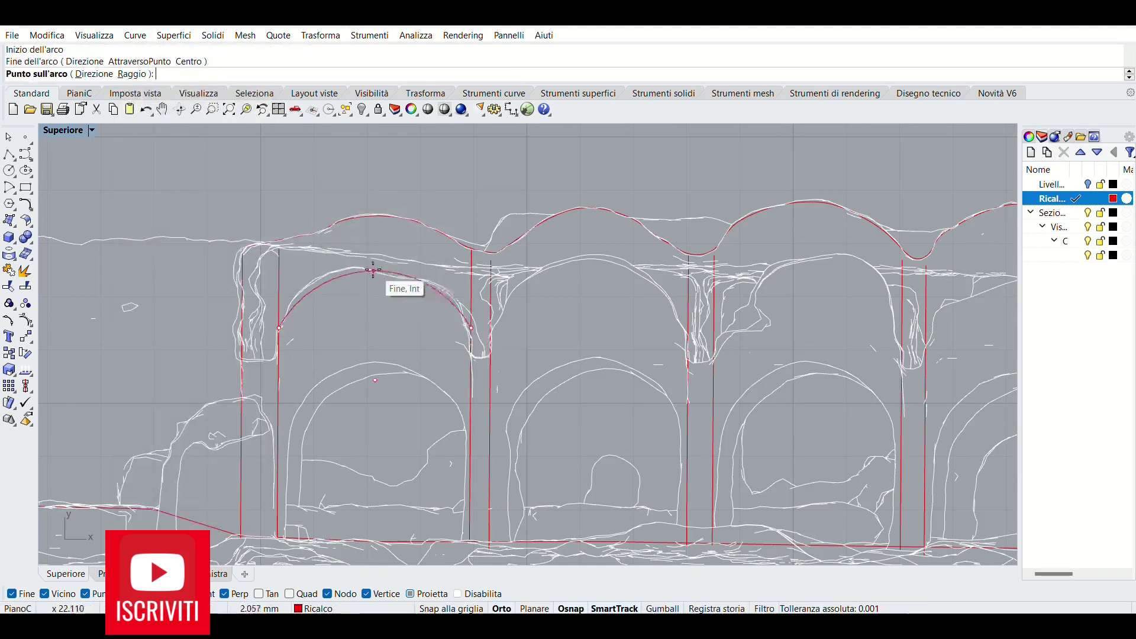
left_click(341, 266)
left_click(134, 35)
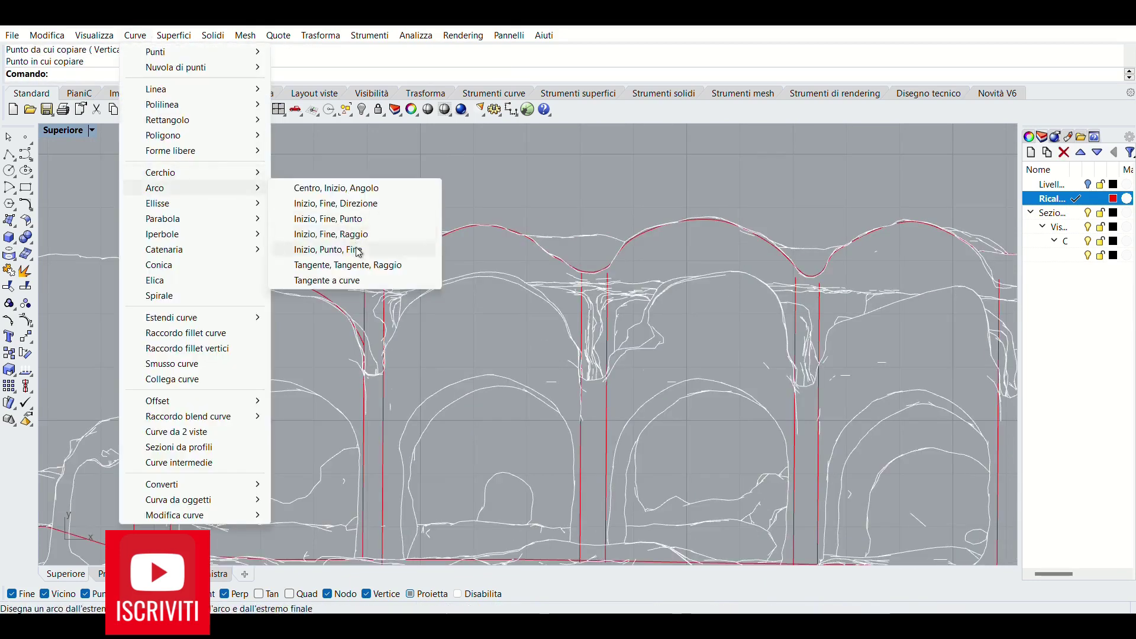
left_click(338, 224)
scroll(374, 341, "up", 4)
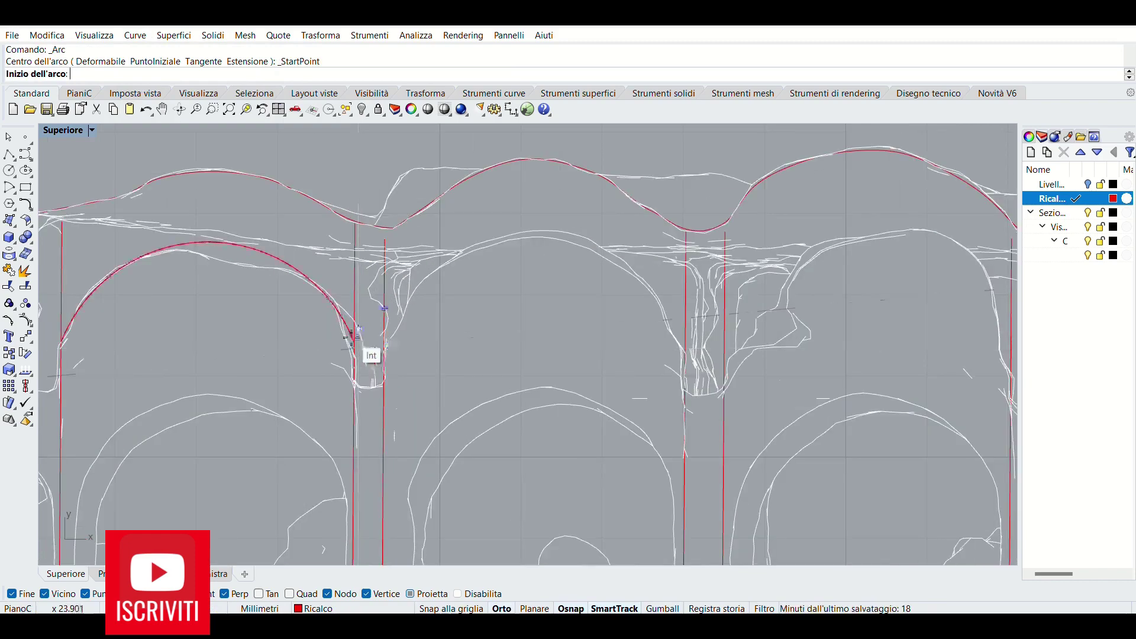
left_click(384, 345)
left_click(686, 345)
left_click(535, 237)
scroll(455, 348, "down", 3)
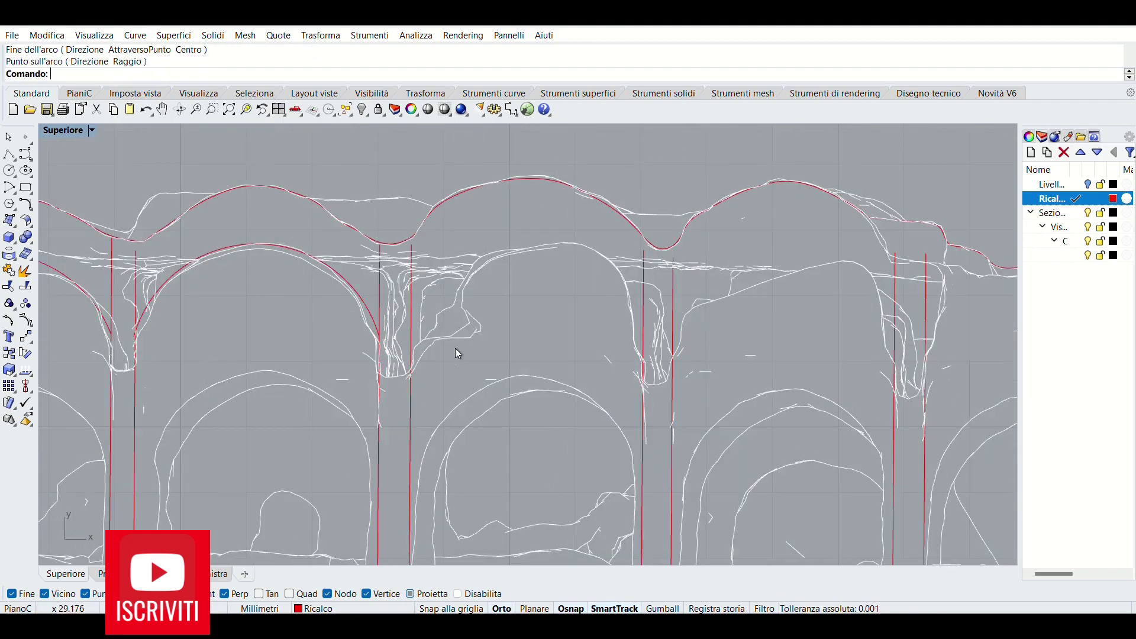
Step: Add red arcs over the next bays between the pier lines, cancelling the last unfinished one
key("Return")
left_click(381, 334)
left_click(566, 257)
scroll(566, 260, "down", 3)
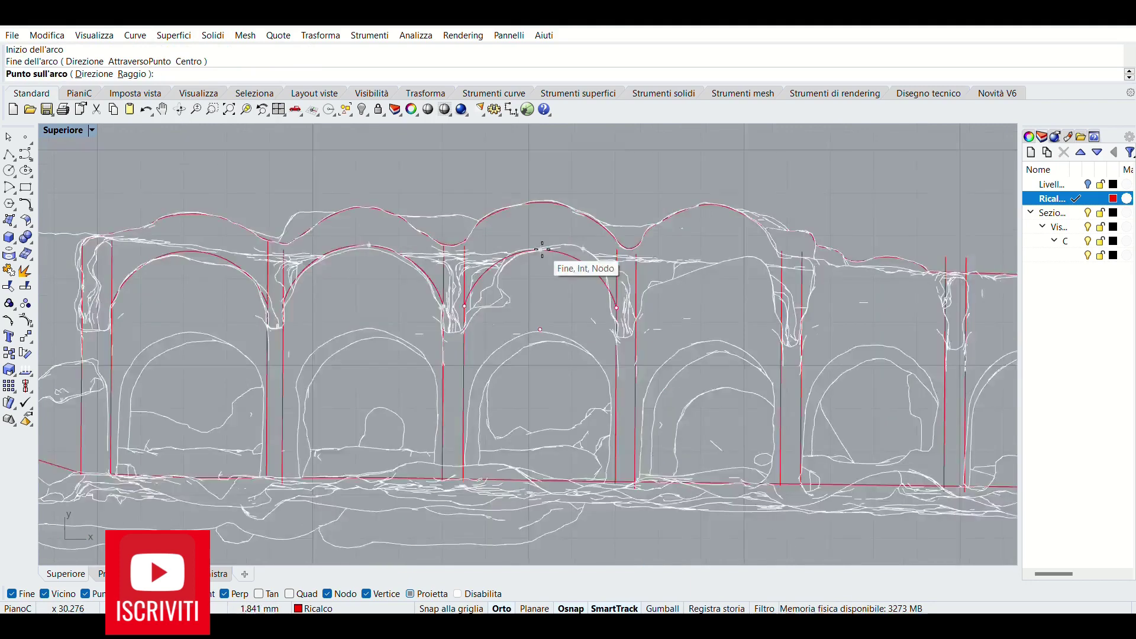
scroll(545, 321, "up", 2)
scroll(487, 319, "up", 3)
key("Return")
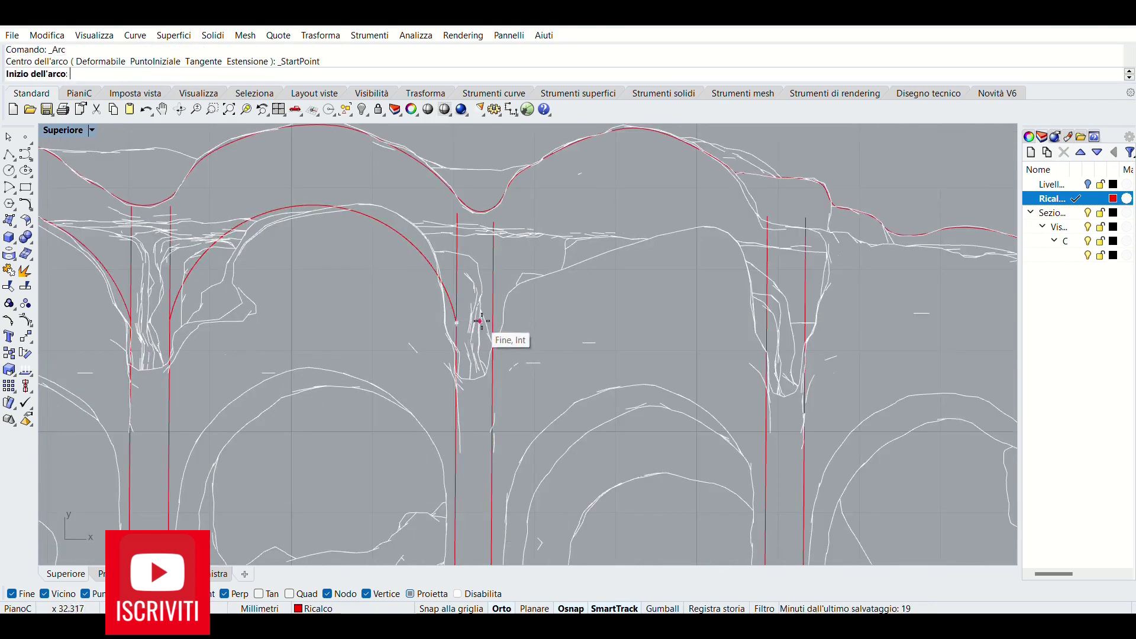
left_click(481, 321)
left_click(680, 322)
key("Escape")
scroll(681, 323, "down", 3)
scroll(993, 218, "down", 2)
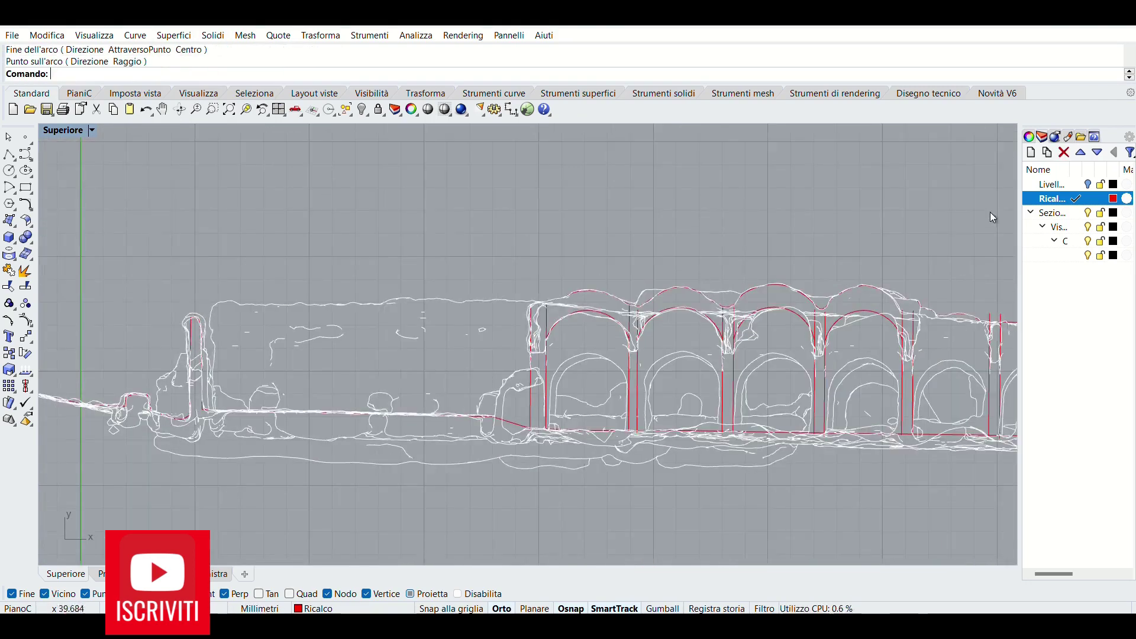
Step: Make the prospetto layer current and trace a green polyline along the top edge and down the left wall
left_click(1033, 214)
left_click(1031, 152)
left_click(717, 307)
left_click(672, 307)
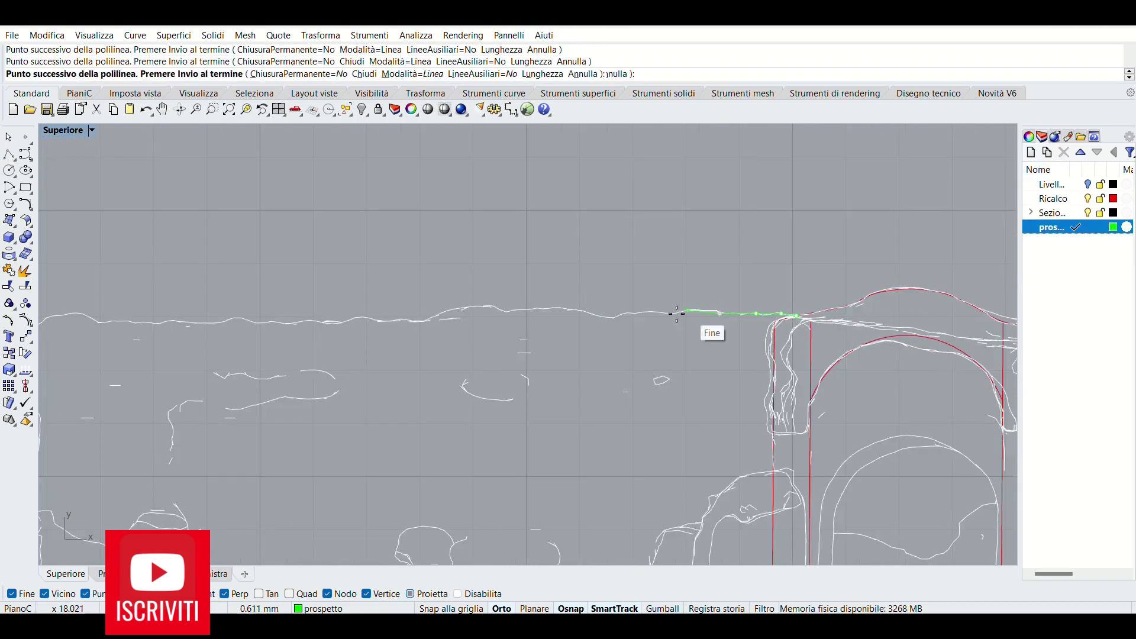
left_click(592, 306)
left_click(510, 309)
scroll(541, 322, "up", 2)
left_click(393, 312)
left_click(331, 313)
left_click(330, 341)
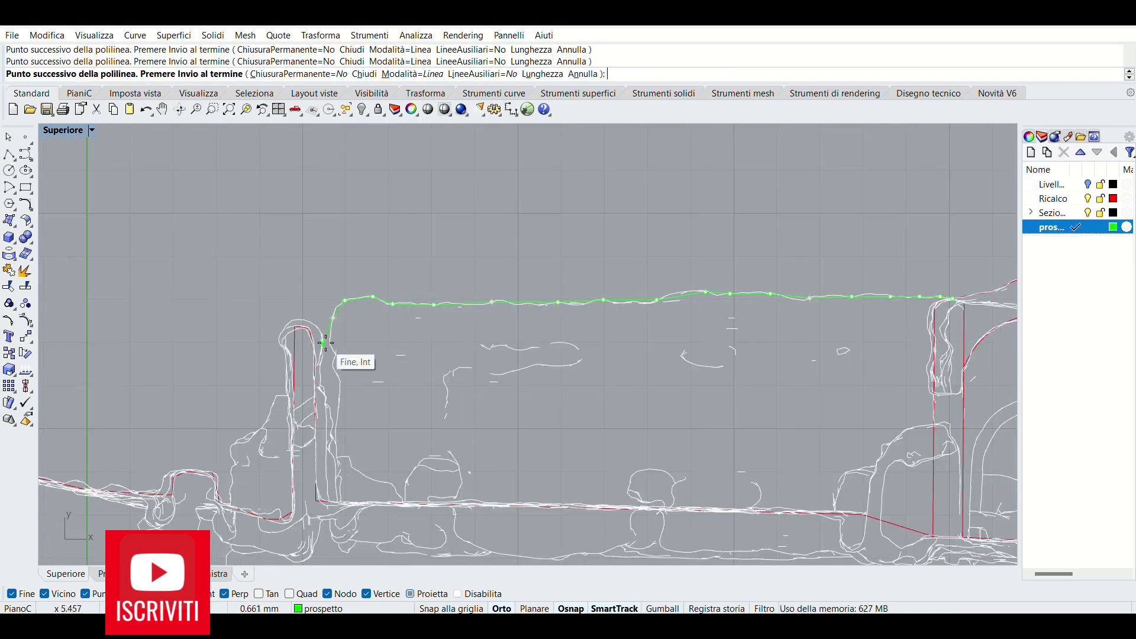
scroll(332, 358, "up", 1)
left_click(342, 391)
left_click(331, 542)
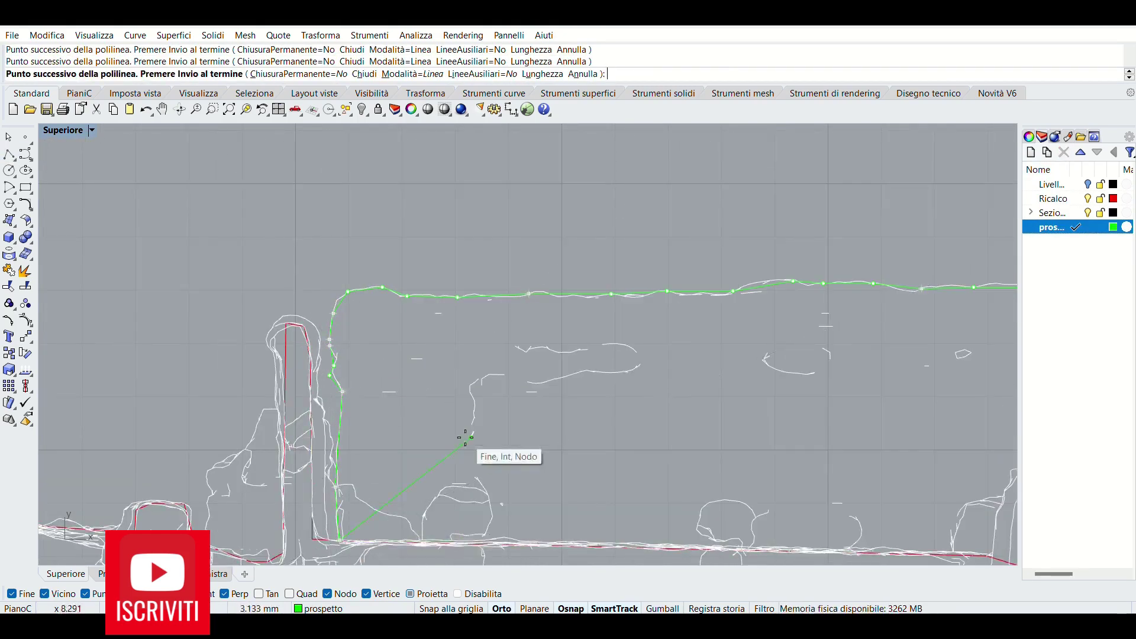
key("Return")
scroll(507, 476, "down", 5)
Step: Draw a green vertical jamb line and a horizontal green line across the arches
key("Return")
scroll(436, 317, "up", 5)
left_click(549, 369)
left_click(557, 522)
key("Return")
type("copia")
key("Return")
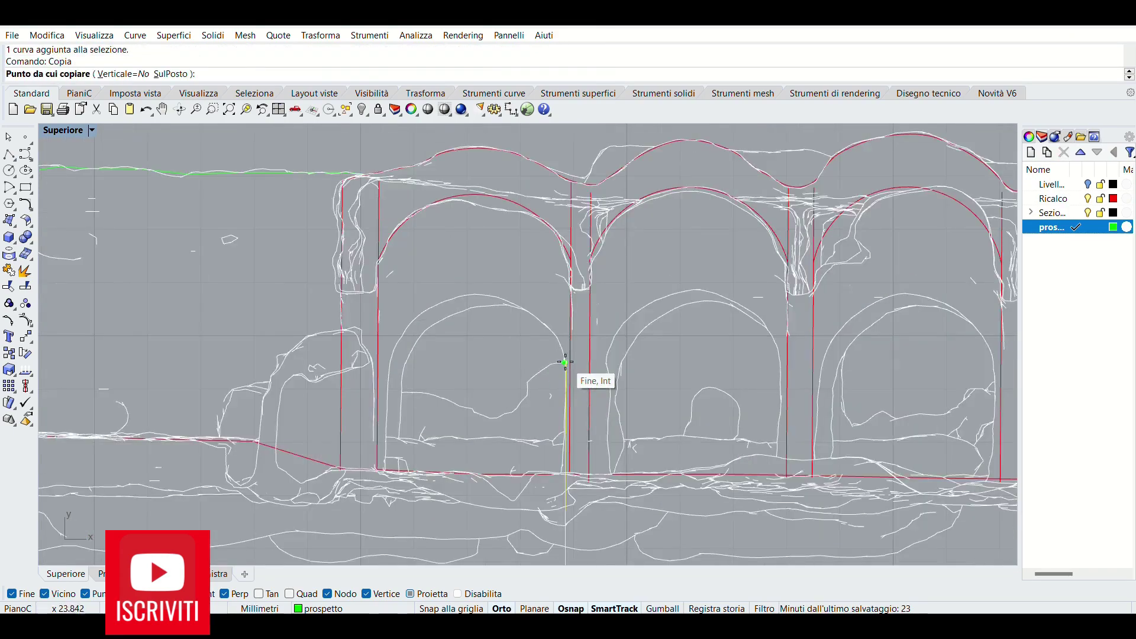
scroll(426, 375, "up", 2)
key("Escape")
key("Return")
left_click(474, 375)
scroll(591, 373, "down", 4)
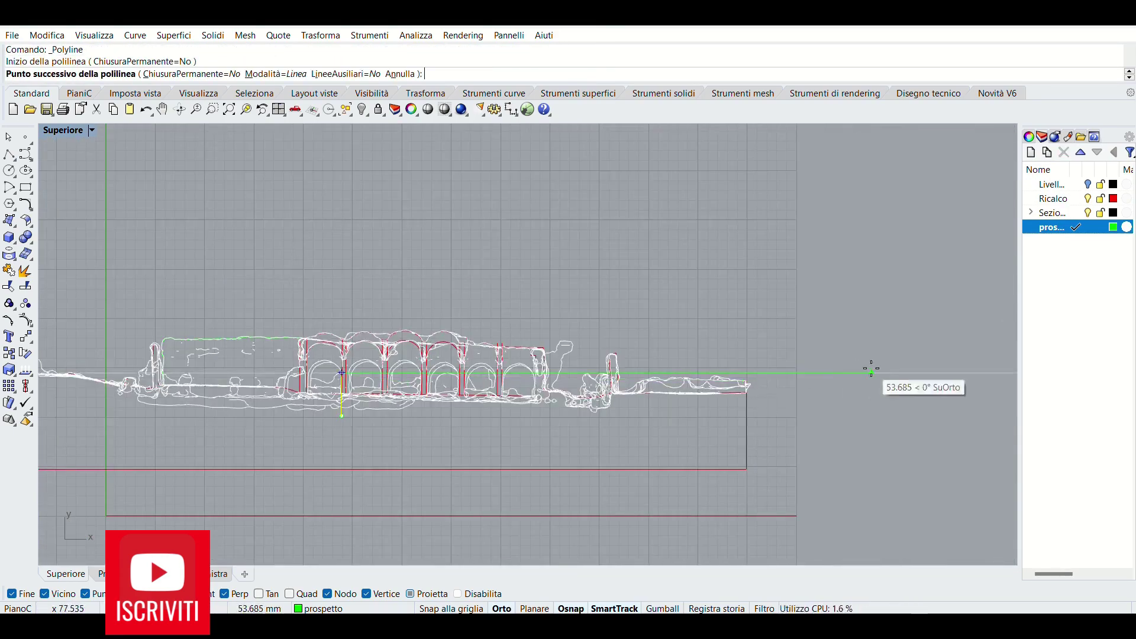
Step: Move the horizontal green line to the arch springing with Sposta
left_click(871, 373)
key("Return")
type("sposta")
left_click(438, 277)
scroll(324, 381, "up", 3)
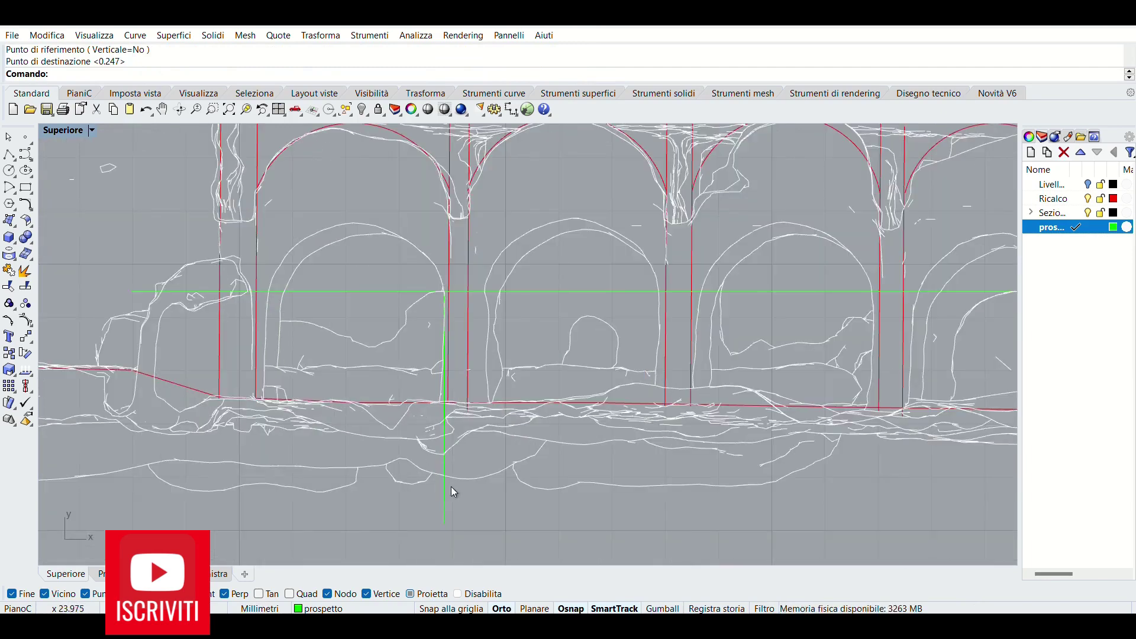
scroll(451, 487, "up", 3)
left_click(482, 353)
scroll(591, 347, "up", 1)
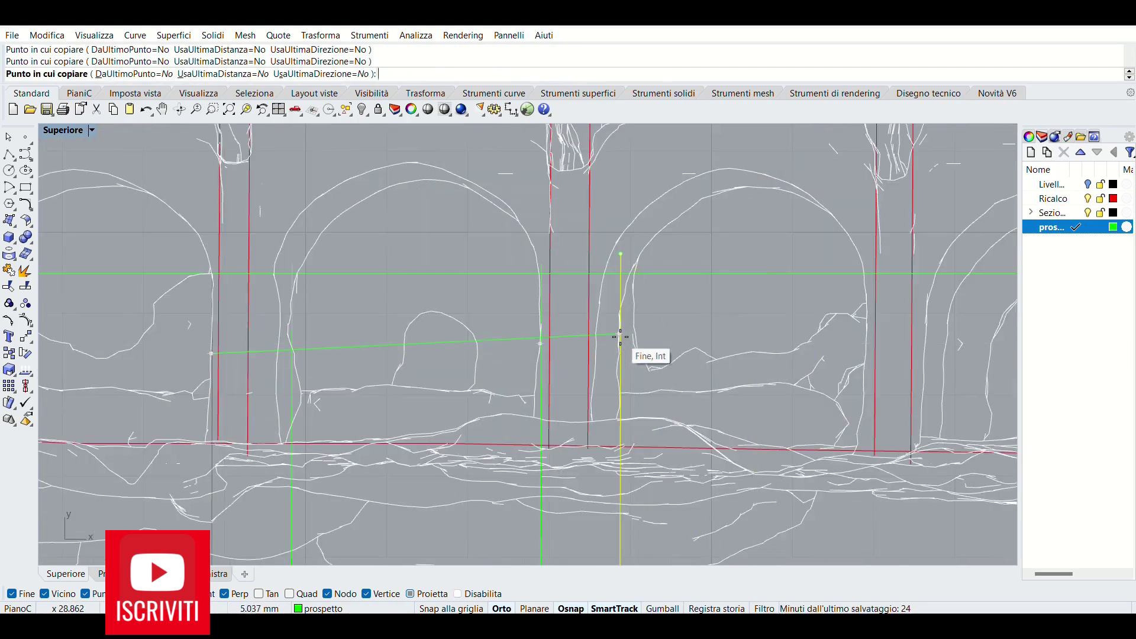
scroll(620, 337, "down", 5)
scroll(532, 344, "up", 3)
scroll(601, 355, "down", 2)
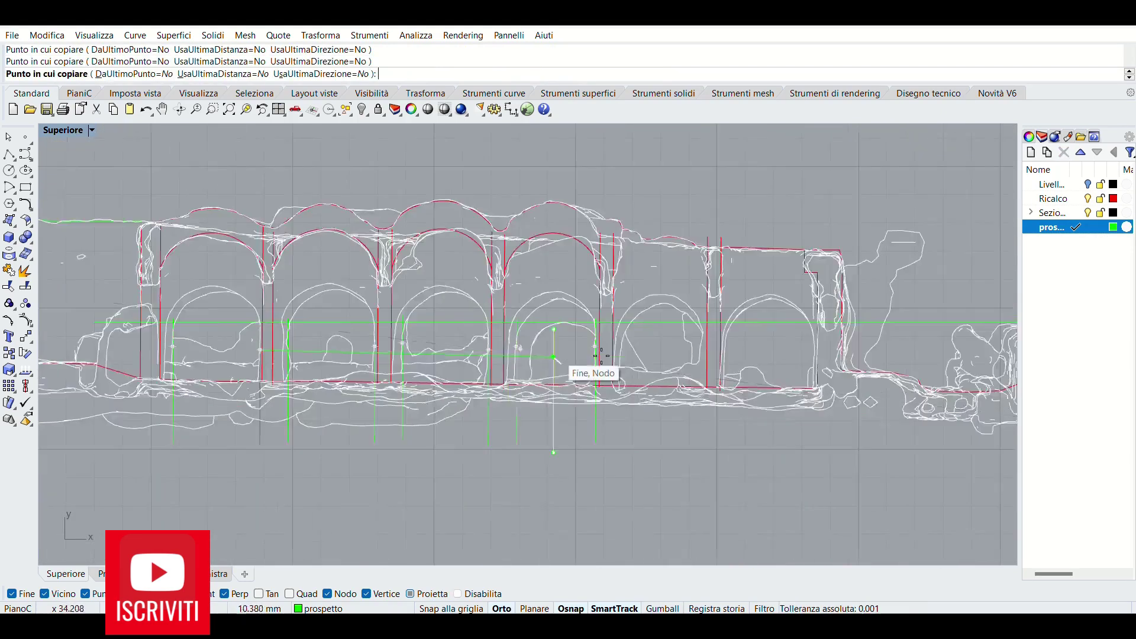
scroll(639, 355, "up", 3)
scroll(757, 336, "down", 2)
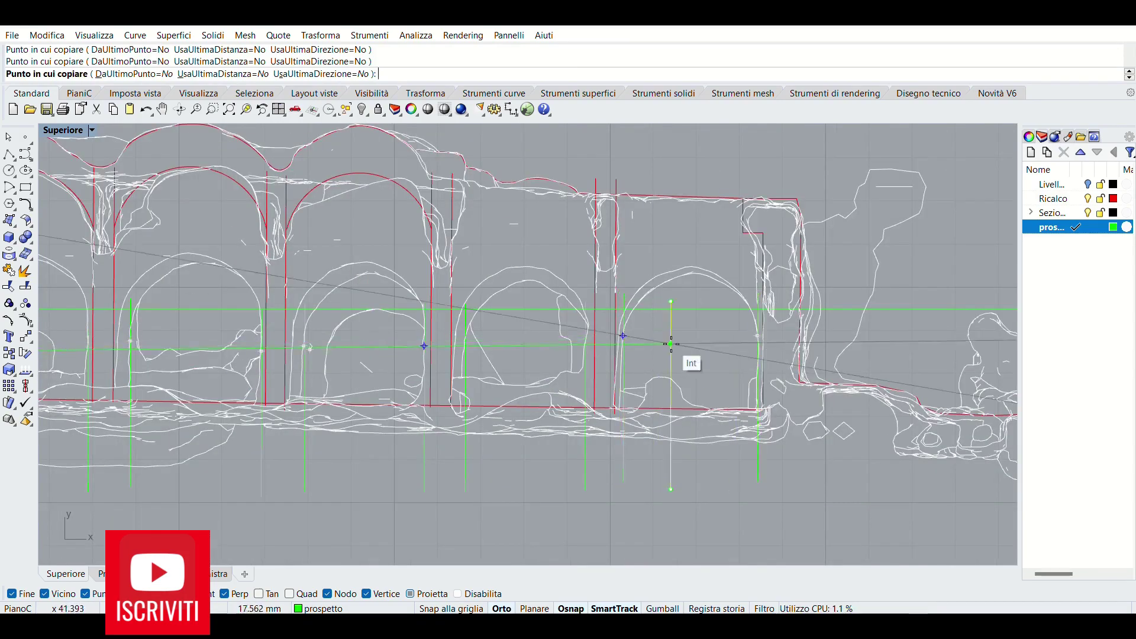
Step: Copy the horizontal green line to make a second guide line higher up
key("Return")
left_click(672, 337)
scroll(672, 338, "down", 1)
scroll(731, 339, "up", 2)
key("Return")
scroll(730, 339, "up", 2)
left_click(685, 247)
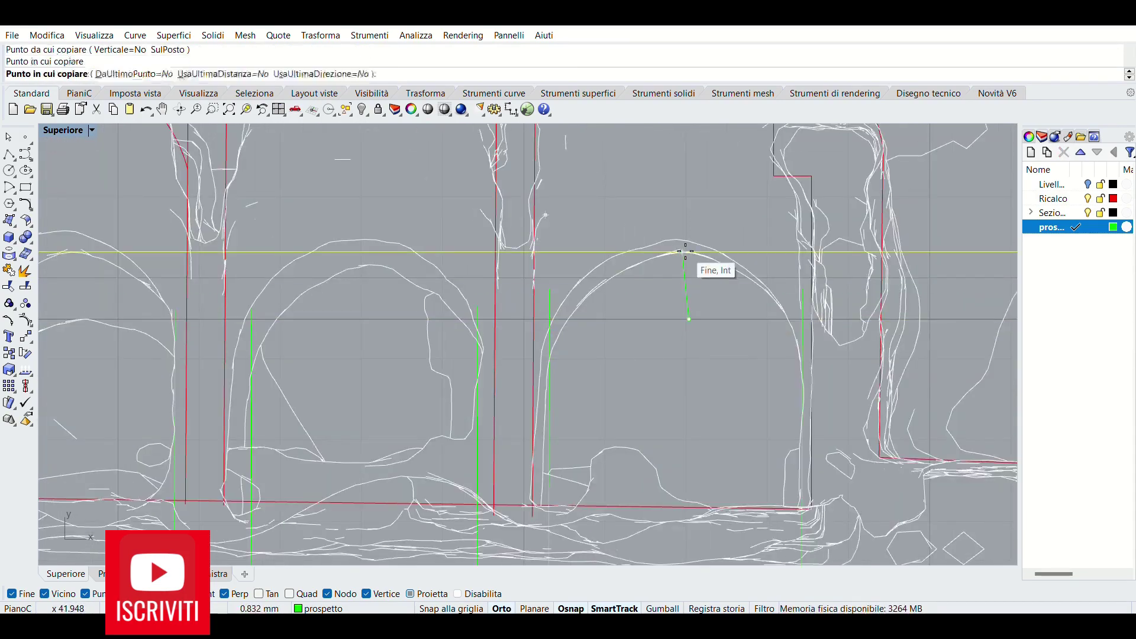
key("Return")
scroll(684, 263, "down", 3)
scroll(680, 269, "down", 1)
scroll(237, 266, "up", 5)
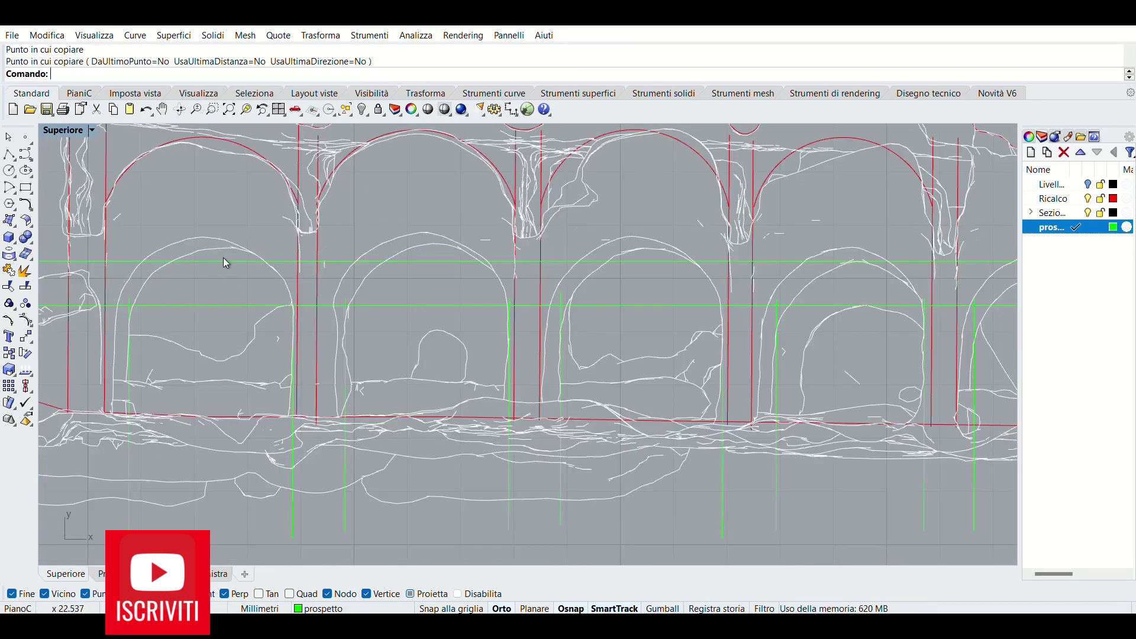
Step: Move the horizontal guide line to its new height
left_click(220, 259)
type("sposta")
key("Return")
left_click(210, 241)
scroll(252, 276, "down", 3)
scroll(252, 275, "up", 3)
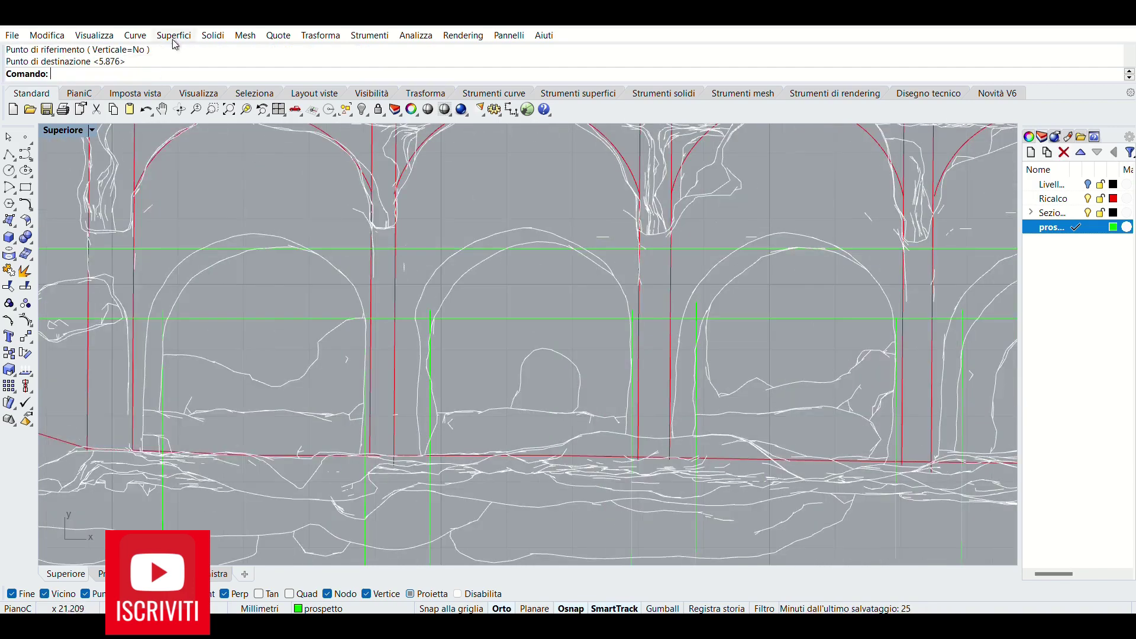
Step: Draw green three-point arcs over the left and middle inner arches
left_click(135, 35)
left_click(403, 218)
left_click(160, 320)
left_click(364, 319)
left_click(260, 248)
key("Return")
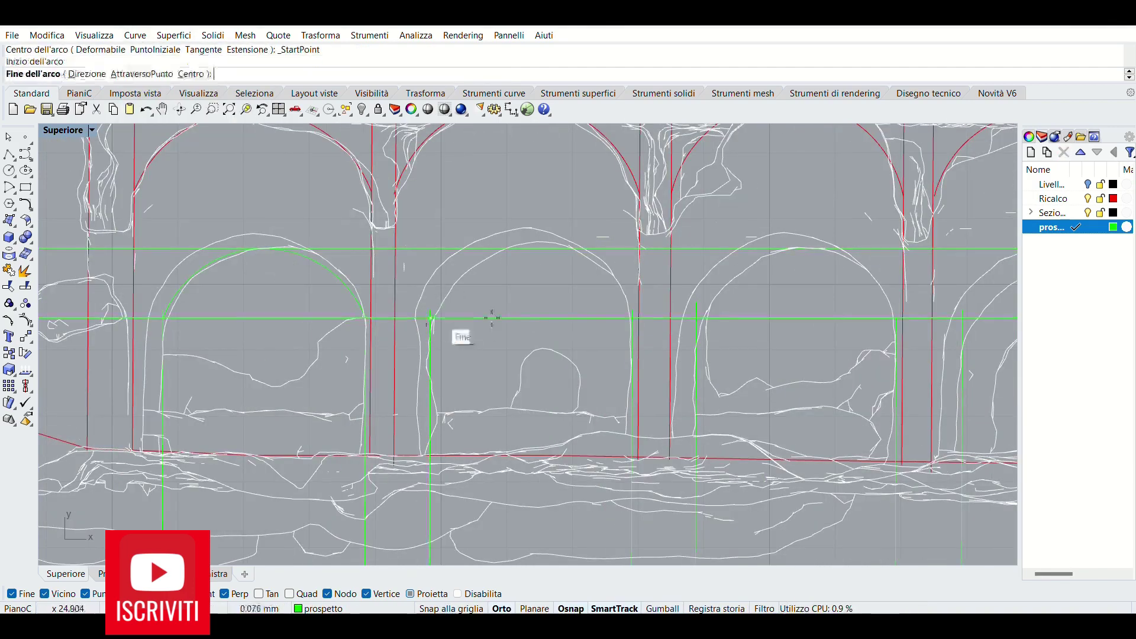
left_click(430, 319)
left_click(632, 319)
left_click(535, 255)
Step: Trace green arcs over the remaining inner arches, fitting each to its crown
left_click(480, 315)
left_click(673, 315)
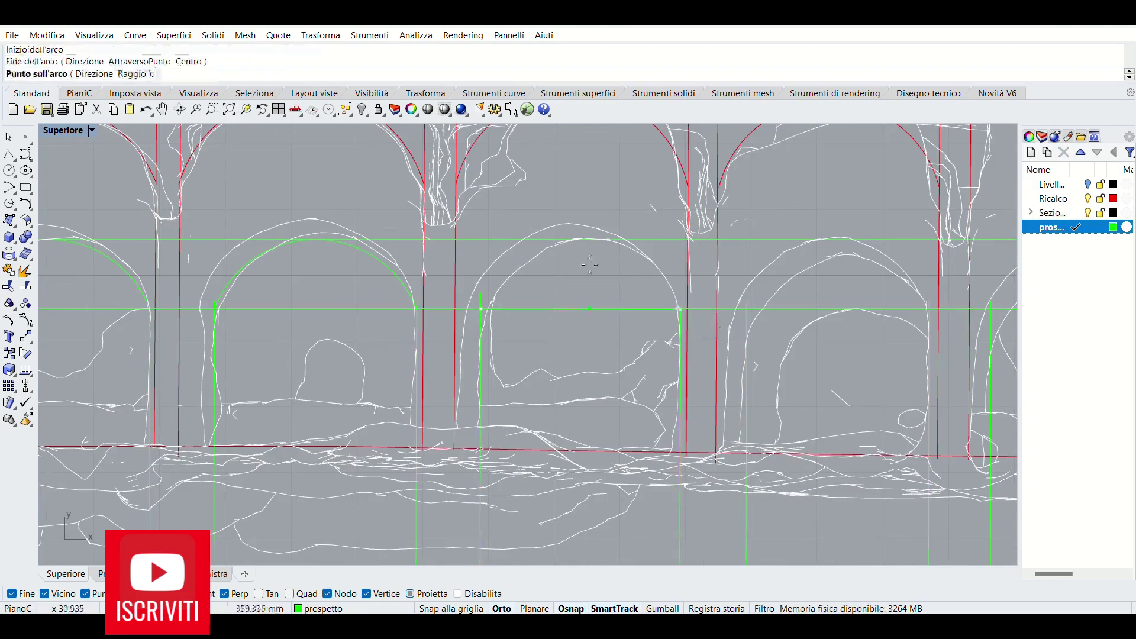
left_click(589, 261)
left_click(478, 304)
left_click(626, 305)
left_click(555, 252)
key("Return")
left_click(520, 317)
left_click(695, 317)
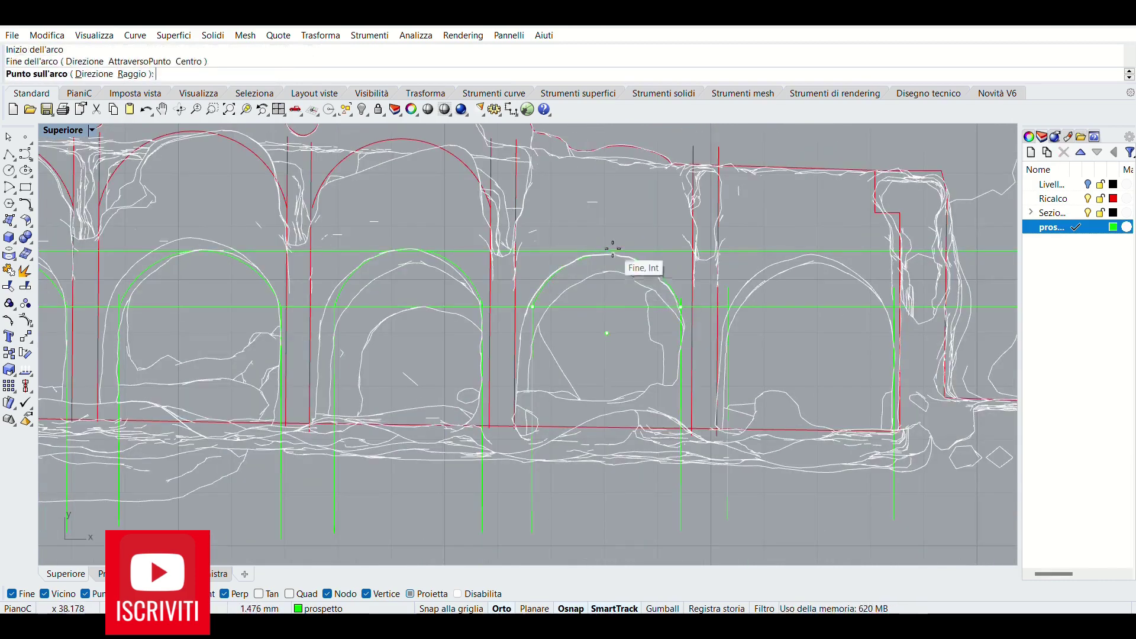
left_click(610, 254)
left_click(884, 305)
scroll(626, 306, "down", 5)
key("Escape")
Step: Delete a stray curve and draw a red line across the right bays to the right pier
key("Delete")
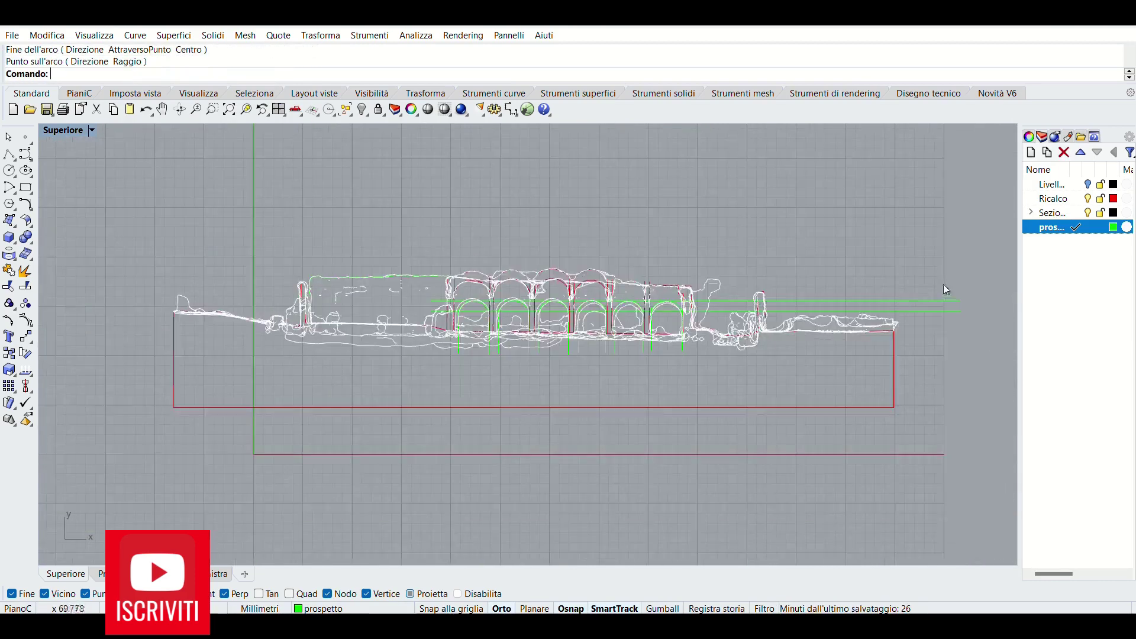
left_click(1089, 213)
scroll(693, 330, "up", 5)
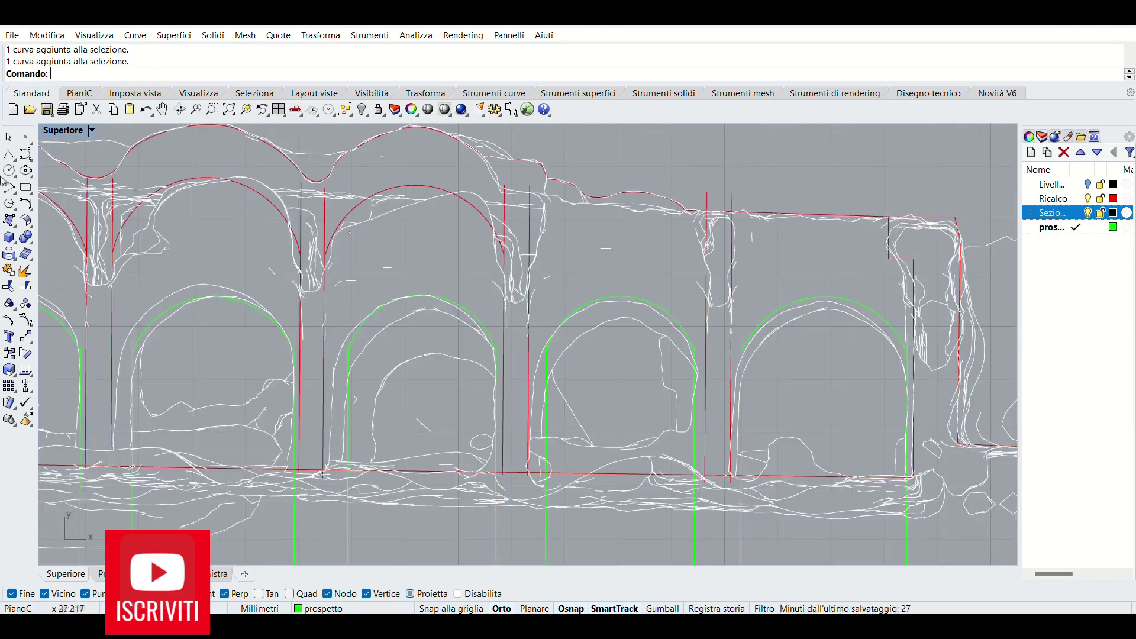
left_click(956, 269)
left_click(11, 153)
left_click(536, 256)
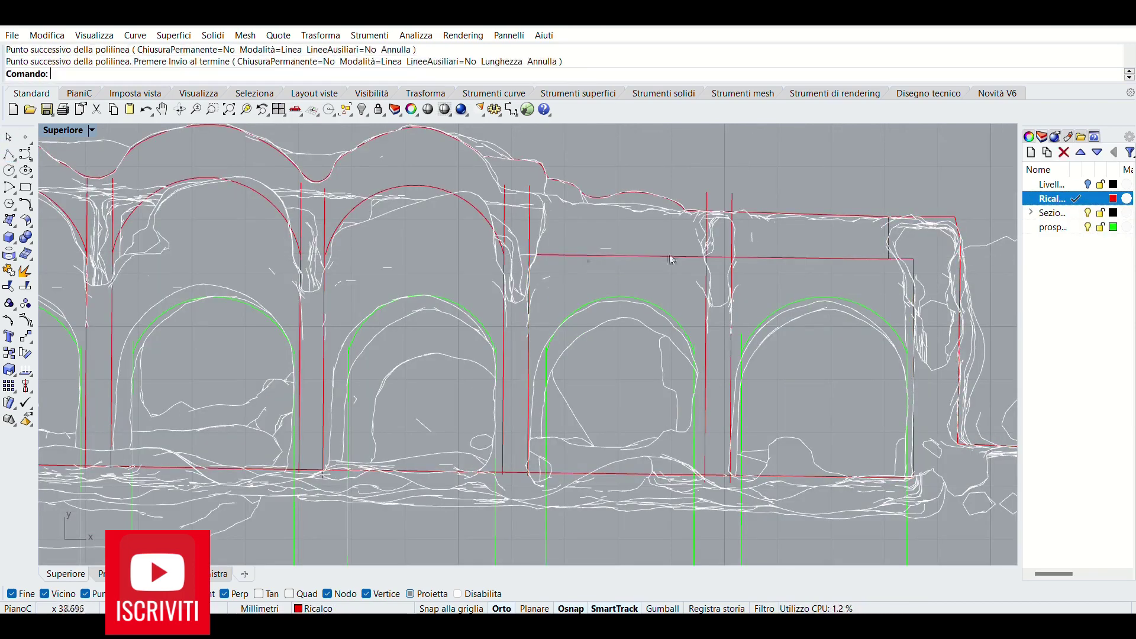
scroll(779, 296, "down", 2)
scroll(779, 297, "down", 2)
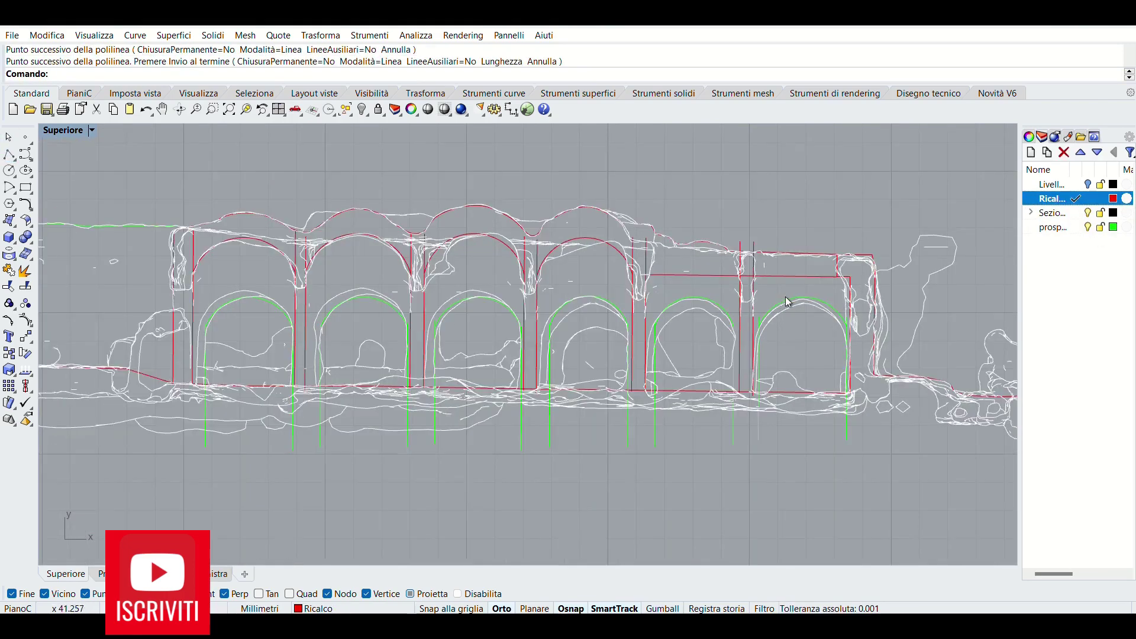
Step: Hide the white Sezione section curves and trim against the horizontal outline line
left_click(1088, 214)
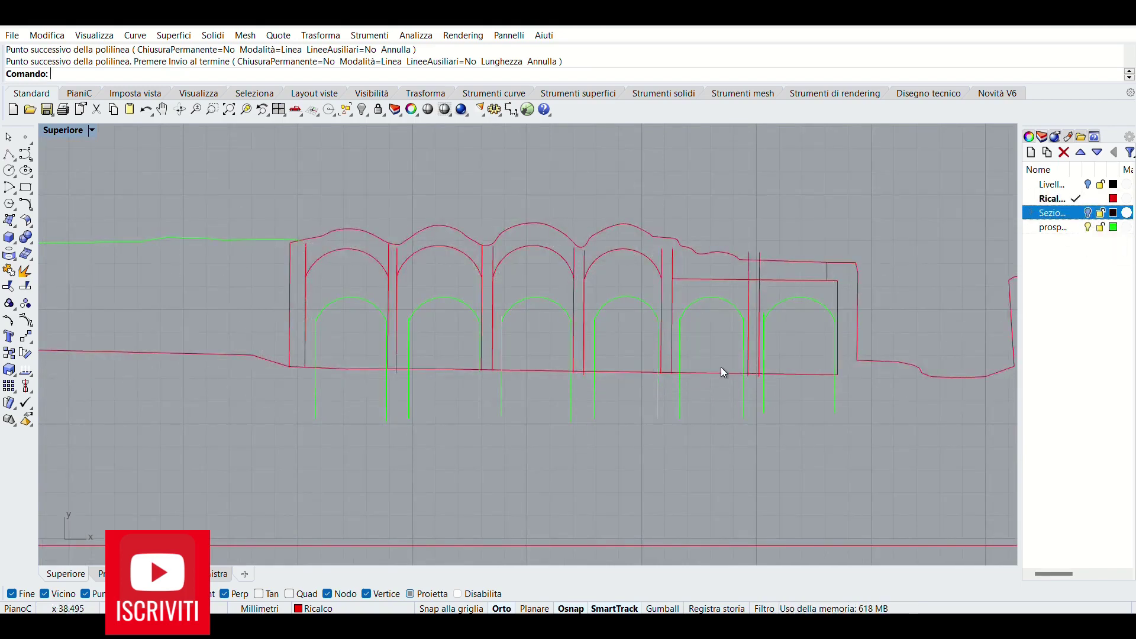
left_click(26, 287)
scroll(851, 280, "up", 3)
left_click(793, 282)
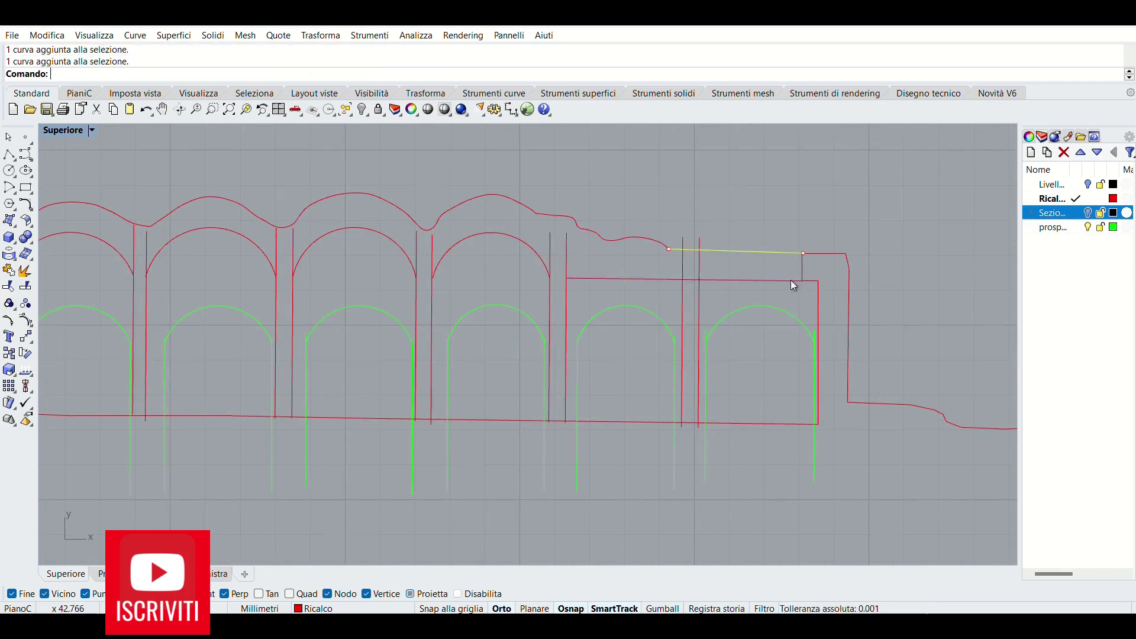
key("Return")
key("Return")
scroll(734, 260, "down", 1)
Step: Trim away the overlapping pier segment and delete the small leftover piece
key("Return")
scroll(780, 231, "down", 2)
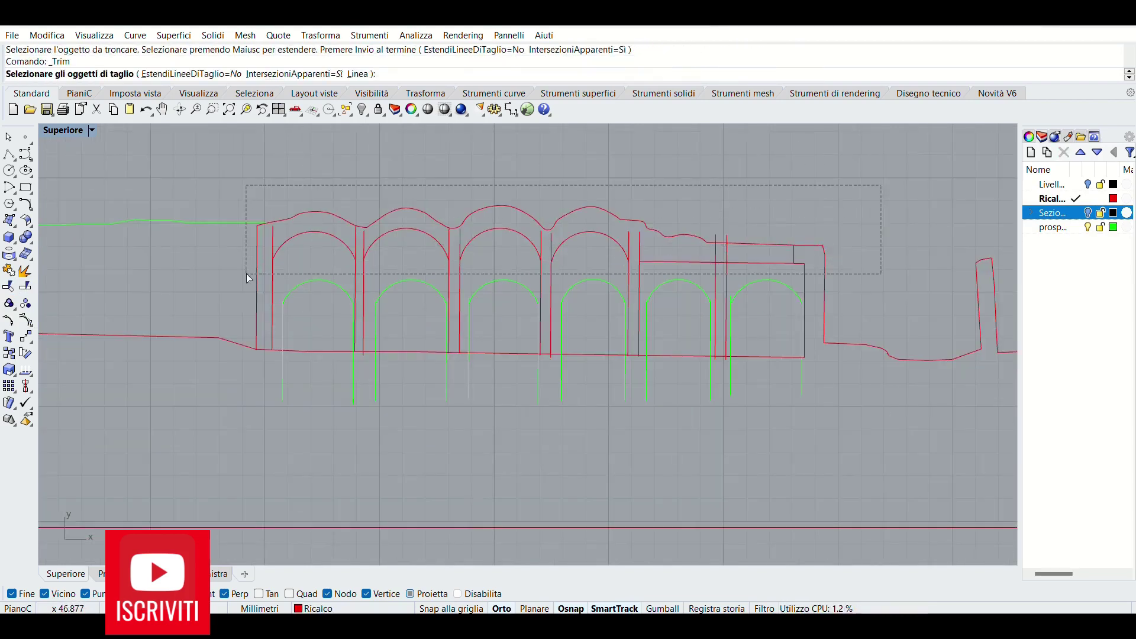
left_click_drag(248, 278, 249, 278)
key("Return")
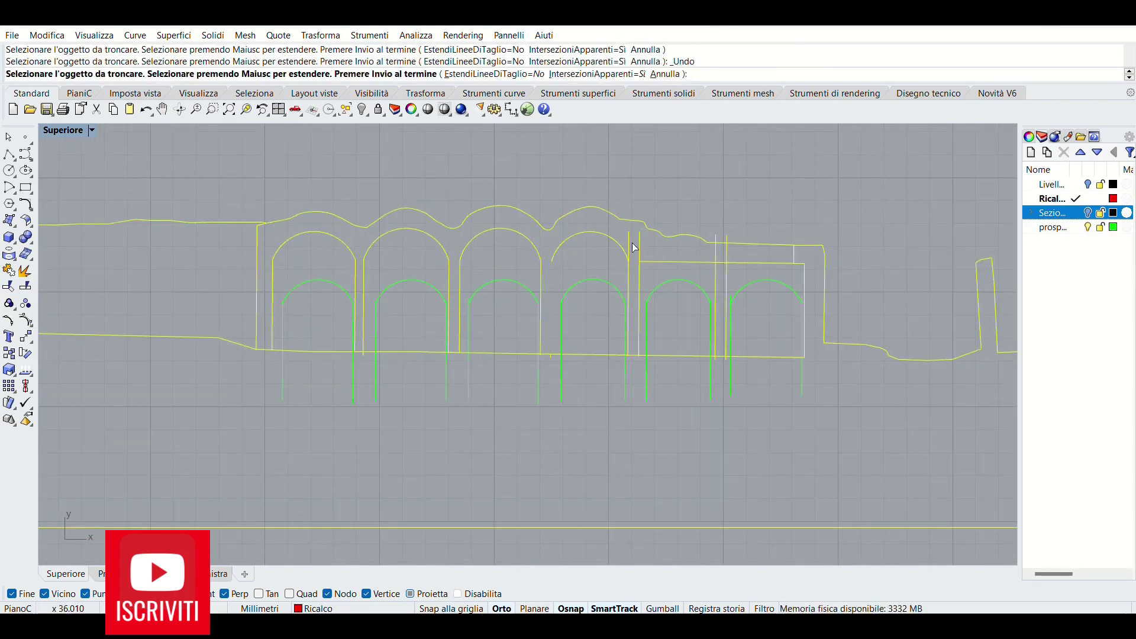
left_click(633, 247)
left_click(656, 284)
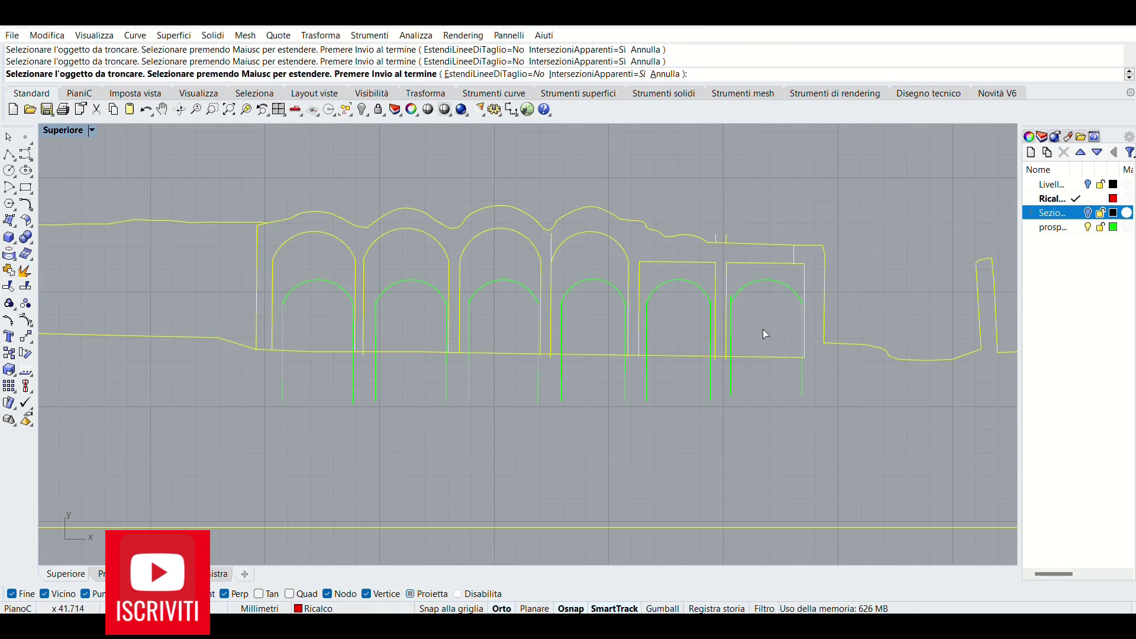
key("Escape")
left_click_drag(717, 225, 754, 269)
key("Delete")
Step: Pull the end of the arc over the right opening onto the pier
scroll(565, 275, "up", 3)
scroll(558, 292, "up", 2)
left_click(559, 294)
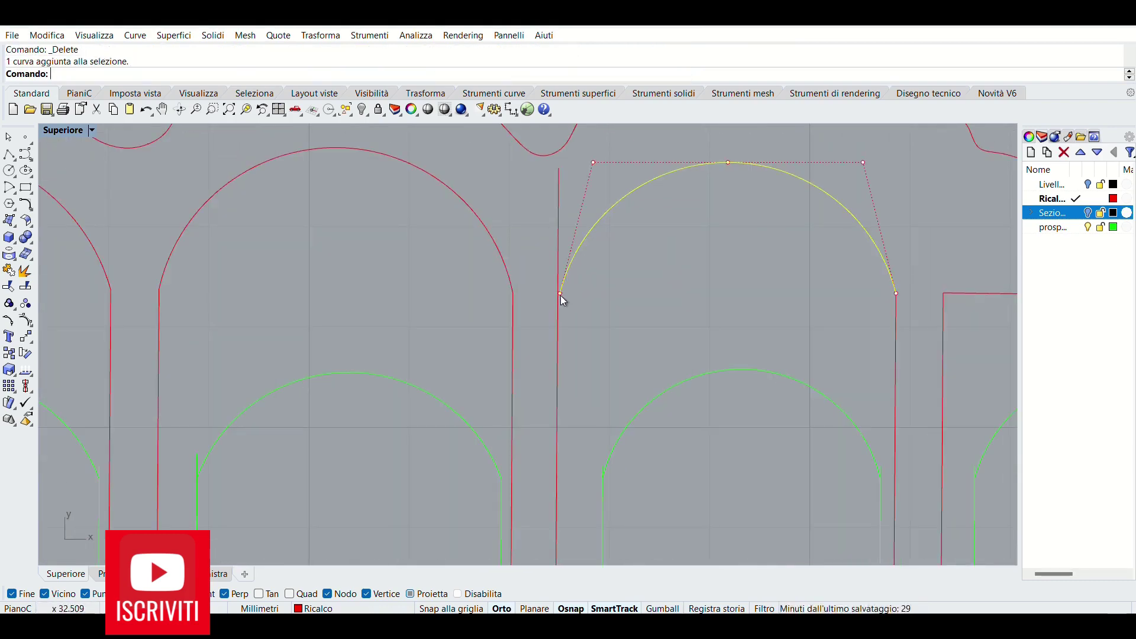
left_click_drag(560, 293, 560, 296)
scroll(560, 349, "down", 2)
Step: Trim the red outline using the right-hand arc as cutting edge
left_click(9, 286)
left_click(572, 285)
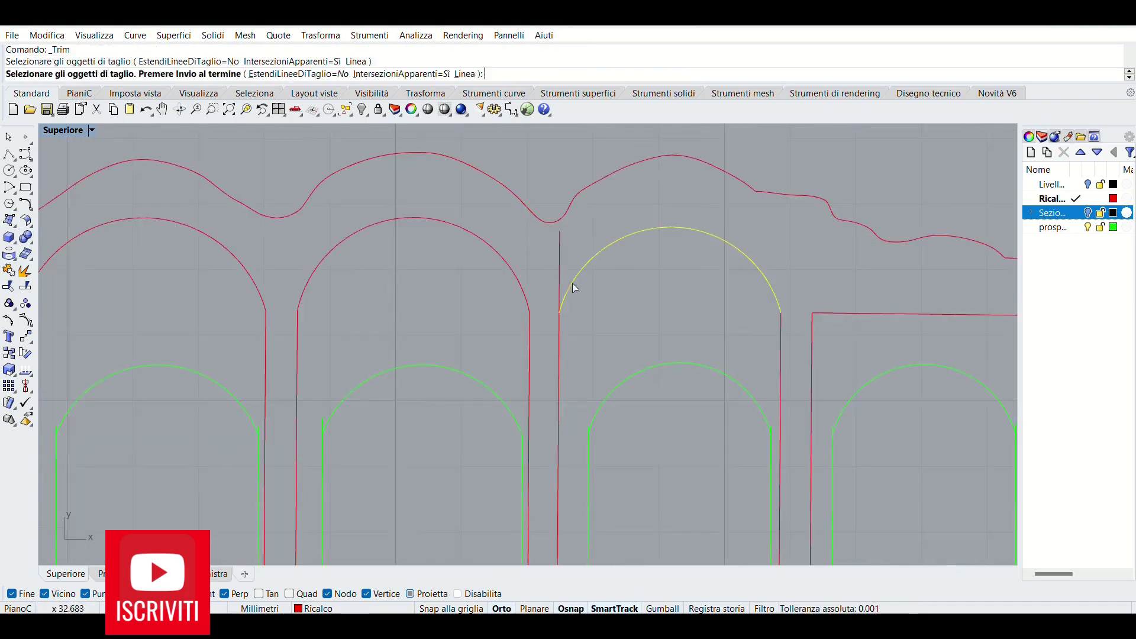
key("Return")
scroll(573, 287, "down", 2)
scroll(868, 297, "up", 3)
scroll(840, 307, "up", 2)
Step: Move the rectangle's top corner point up onto the top outline
left_click(822, 318)
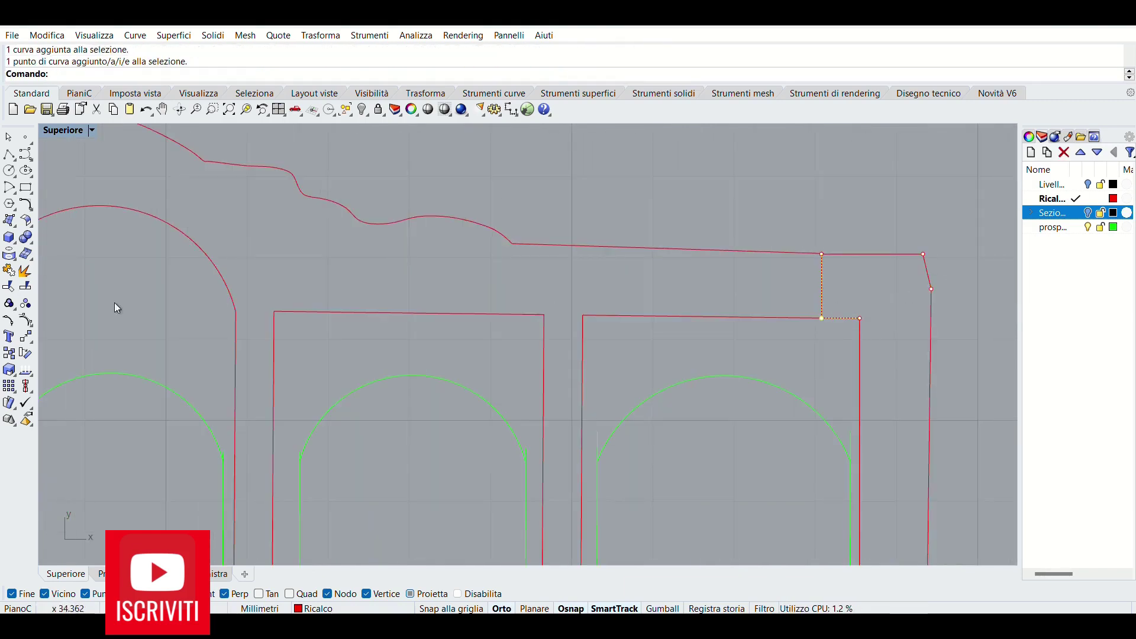
left_click(12, 321)
left_click(822, 318)
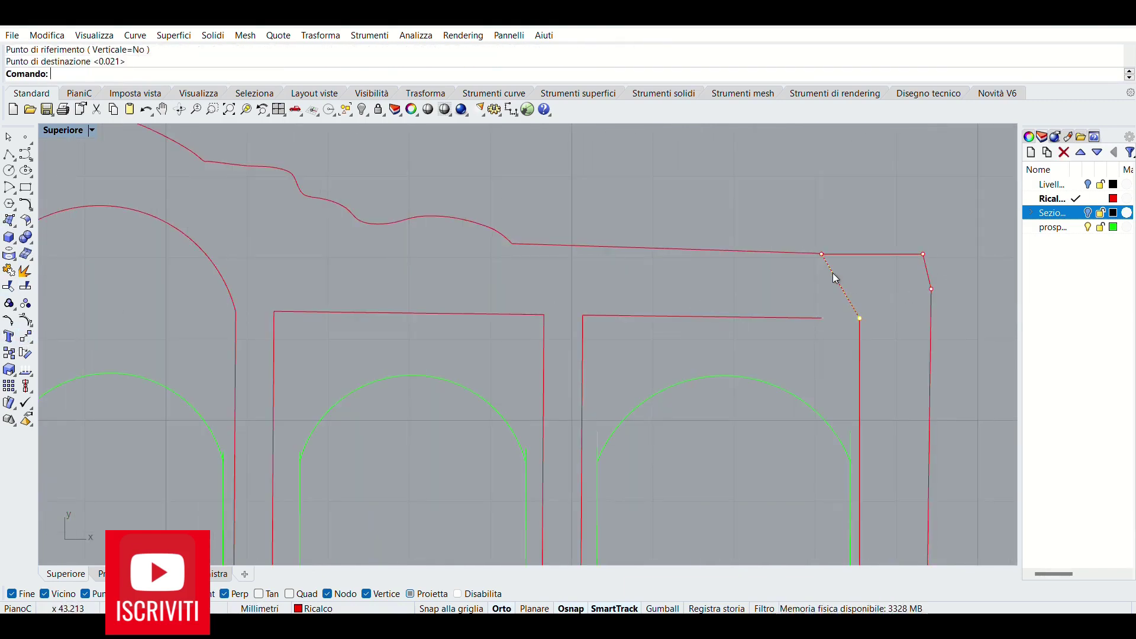
left_click(832, 272)
key("Return")
Step: Try extending the top outline line to the right edge, then undo it
left_click(838, 285)
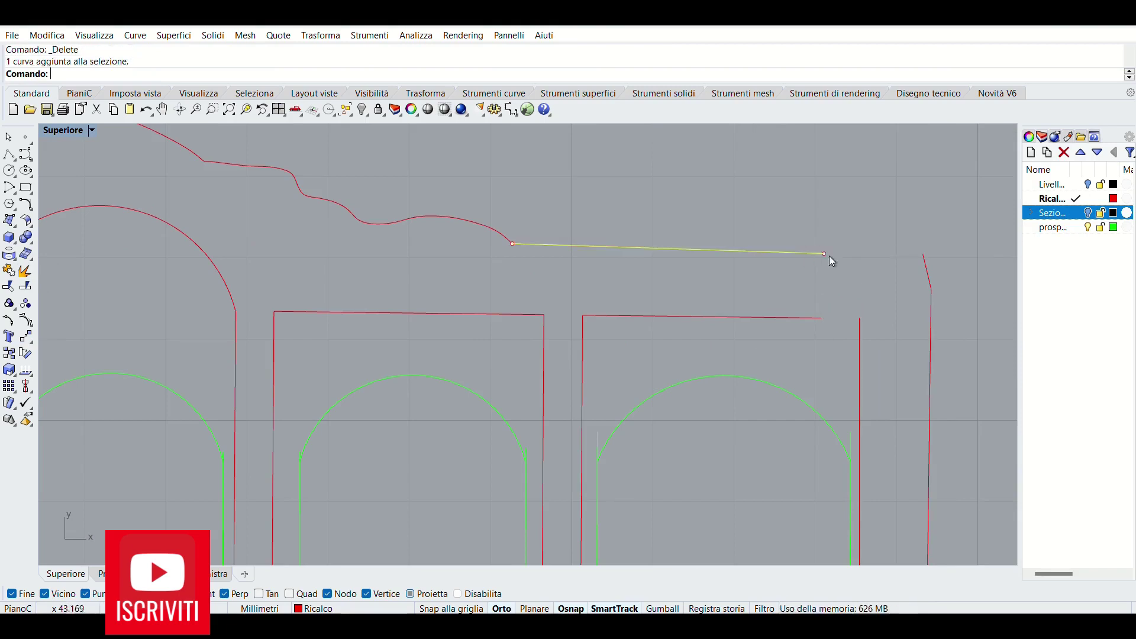
left_click(824, 254)
left_click_drag(824, 253, 923, 254)
key("ctrl+z")
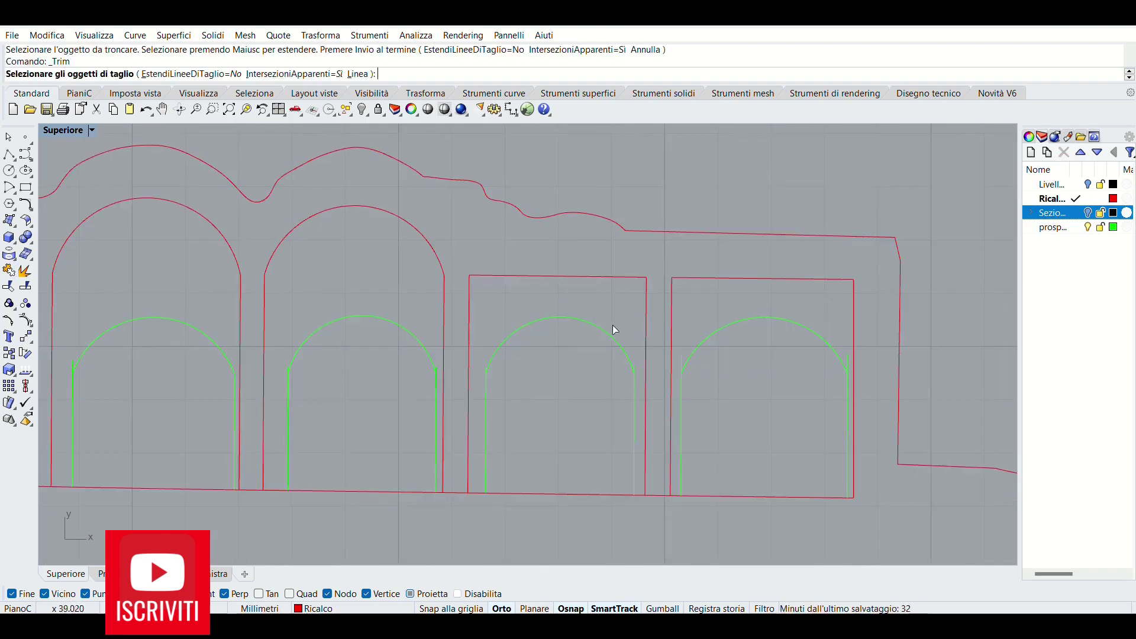
key("Return")
scroll(426, 385, "down", 3)
scroll(402, 373, "down", 2)
scroll(594, 367, "up", 5)
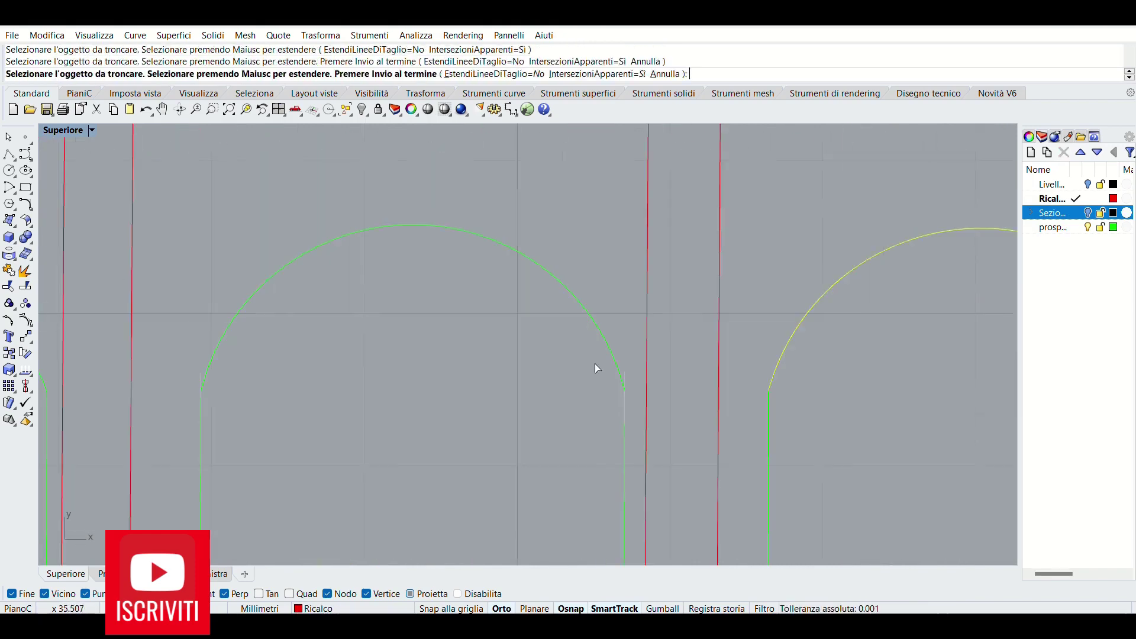
scroll(628, 379, "up", 1)
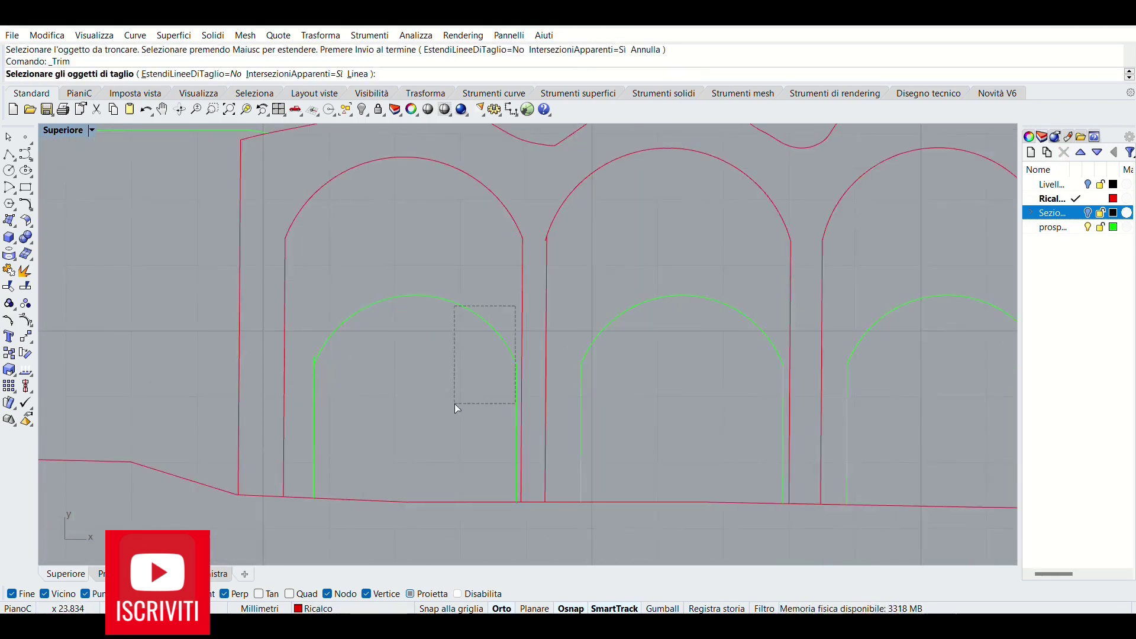
Step: Trim the base line away under the four bays, using the piers as cutting edges
left_click(9, 287)
scroll(366, 320, "up", 2)
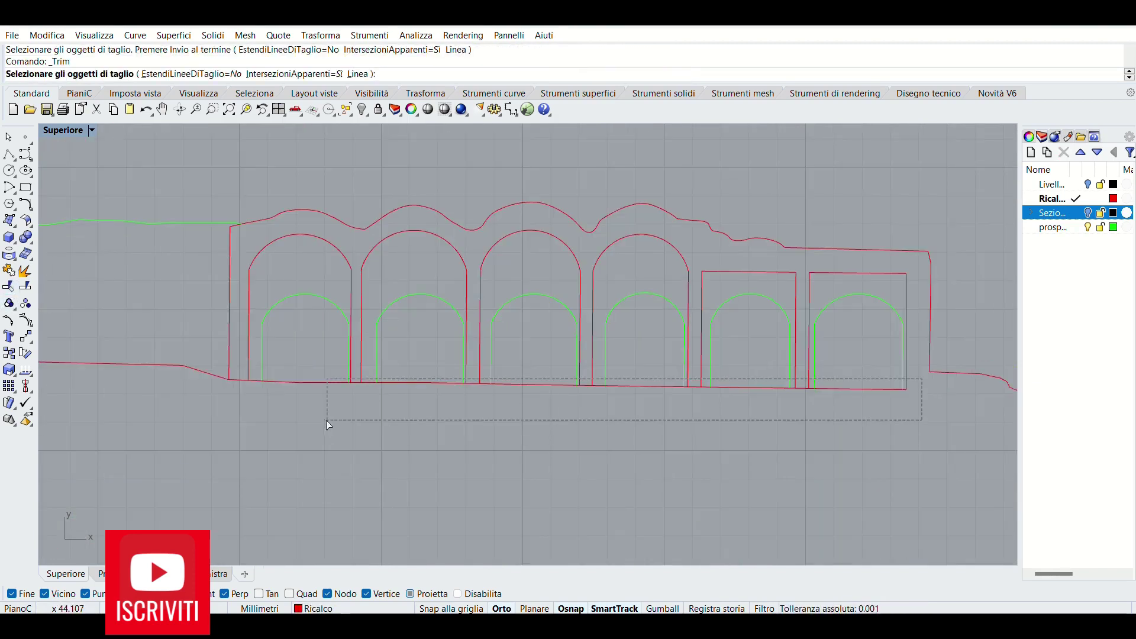
left_click_drag(946, 355, 253, 397)
key("Return")
left_click(243, 380)
left_click(355, 382)
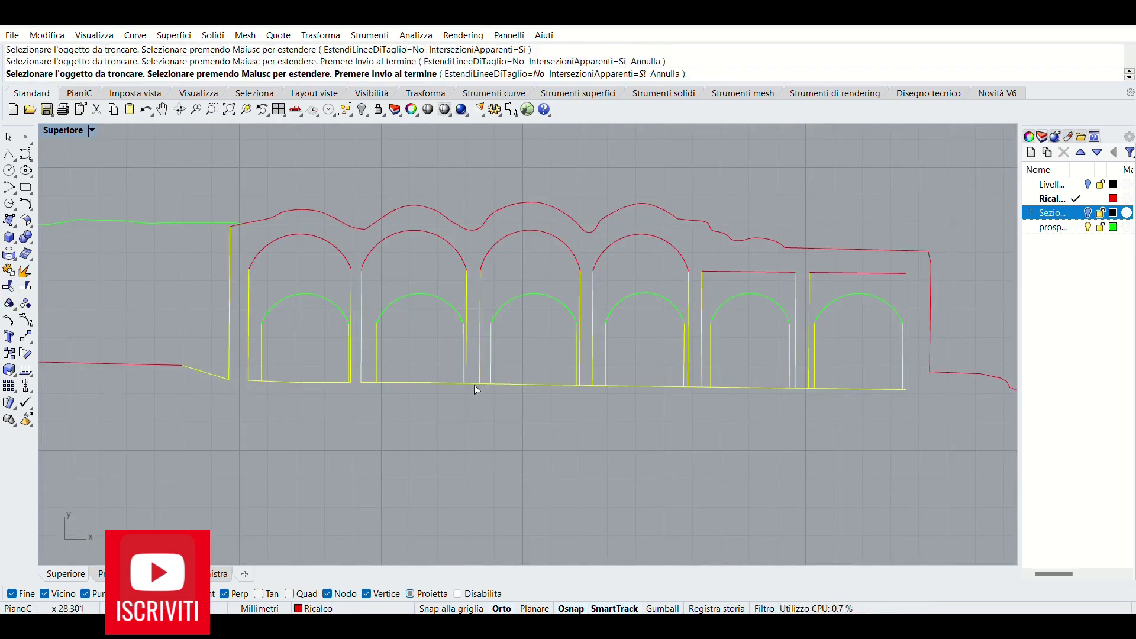
left_click(472, 384)
left_click(586, 385)
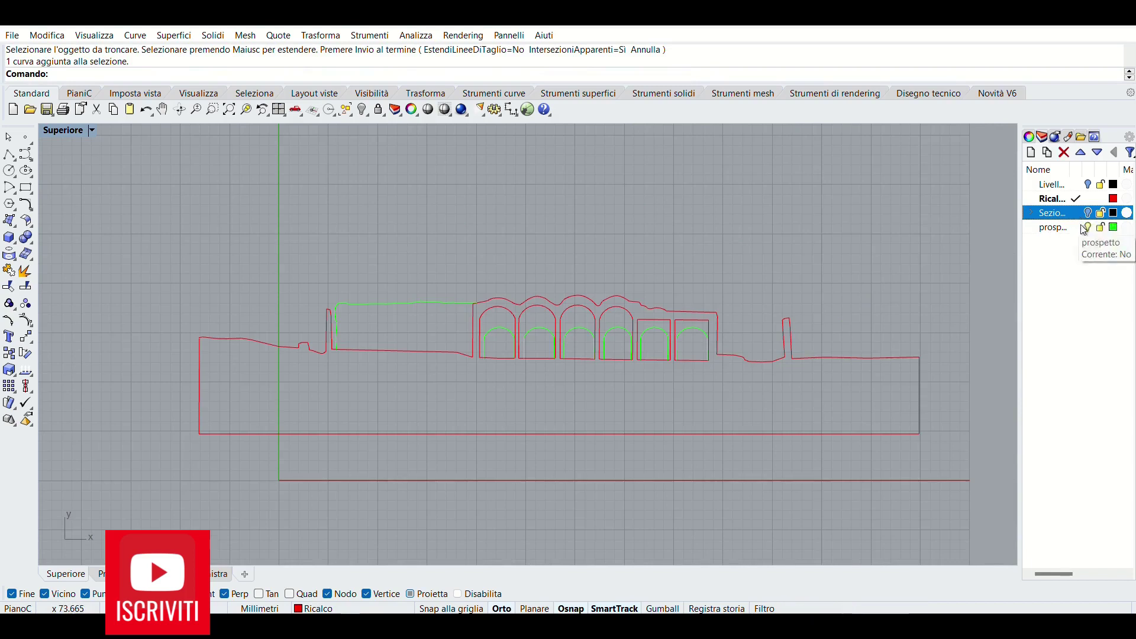
Step: Join the red outline curves and the green arches, then save the file
left_click(1087, 228)
left_click_drag(198, 254, 959, 467)
left_click(9, 271)
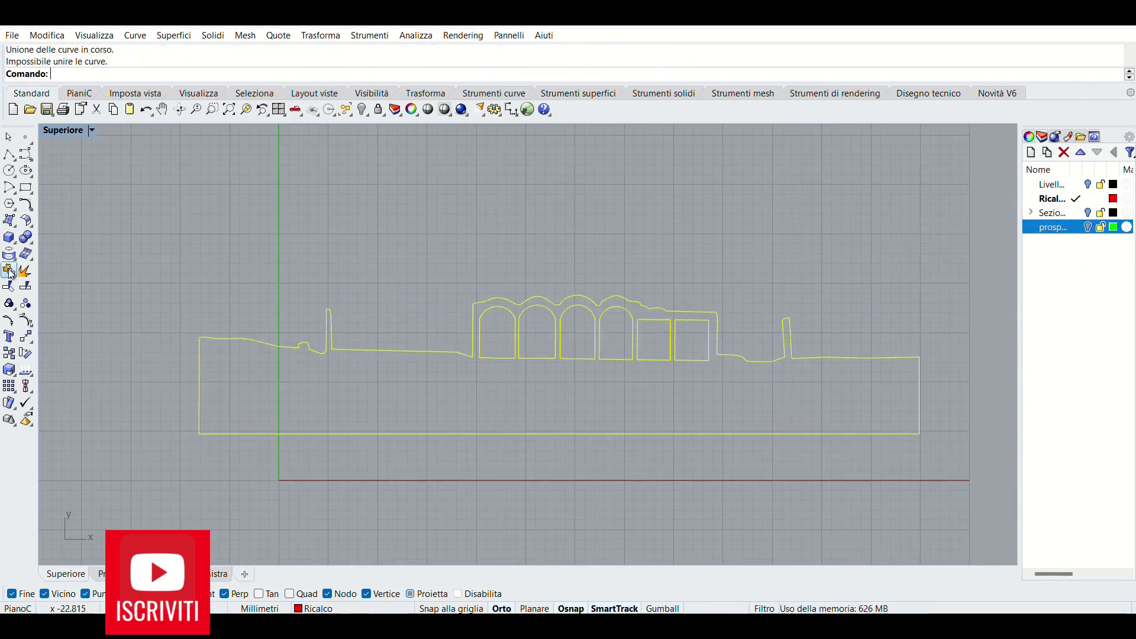
left_click_drag(274, 261, 481, 326)
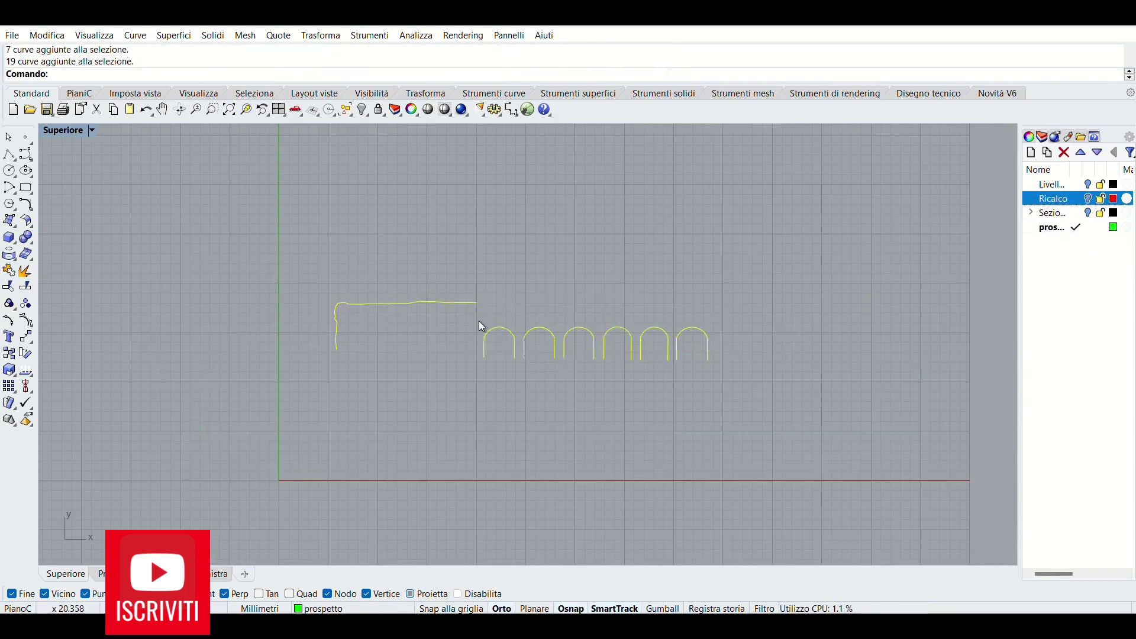
key("Return")
left_click(639, 337)
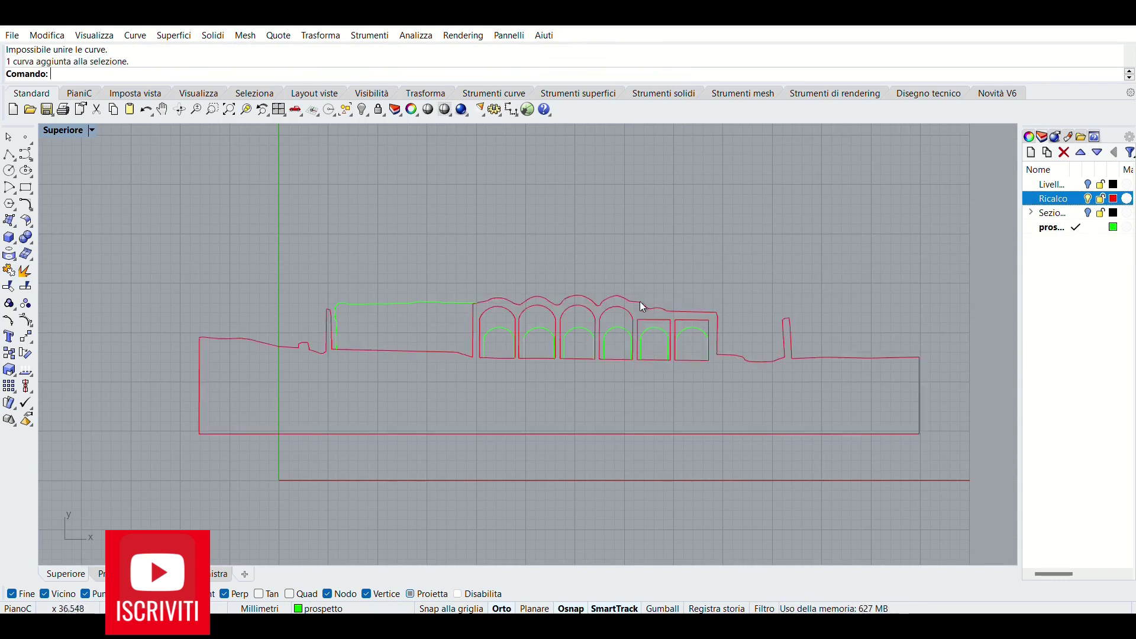
left_click(47, 110)
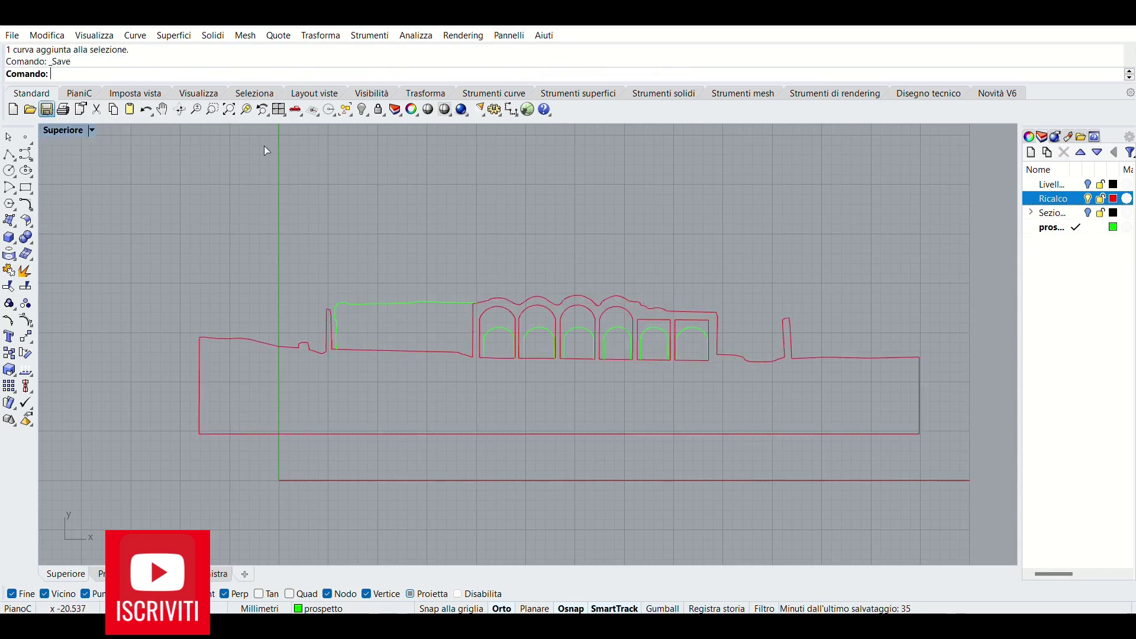